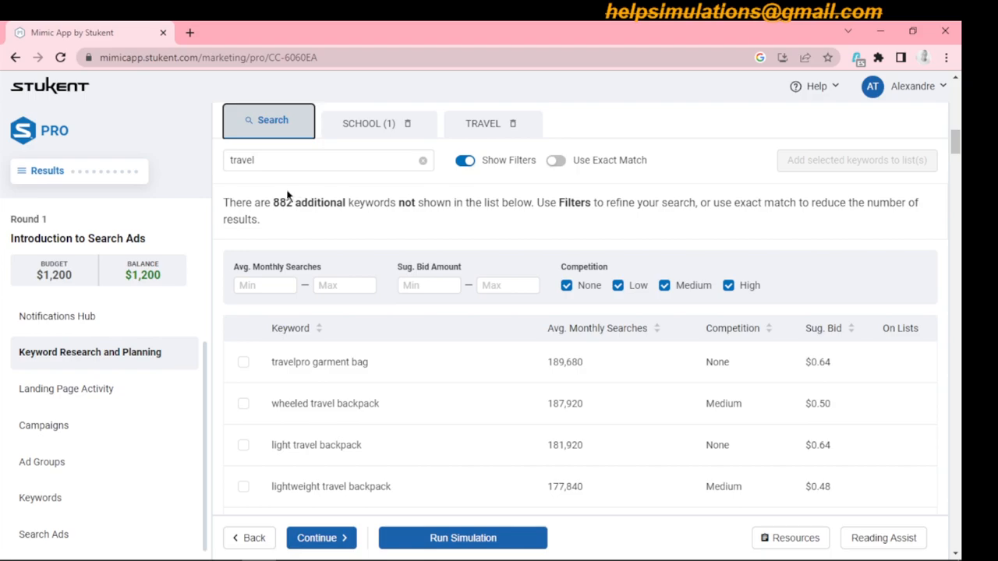
- Review the intern's message, the reply and the feedback in the Notifications Hub
left_click(86, 326)
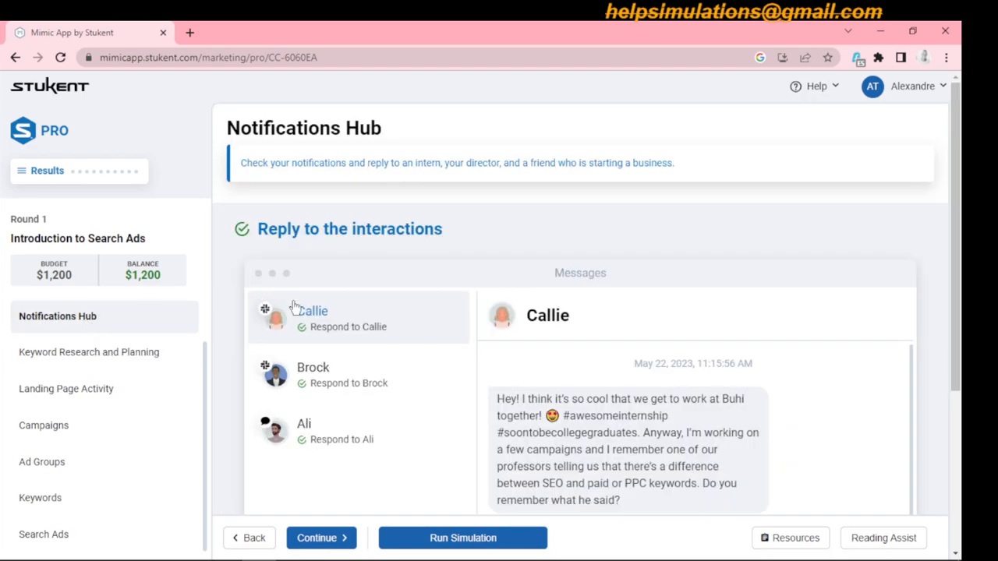
left_click(130, 361)
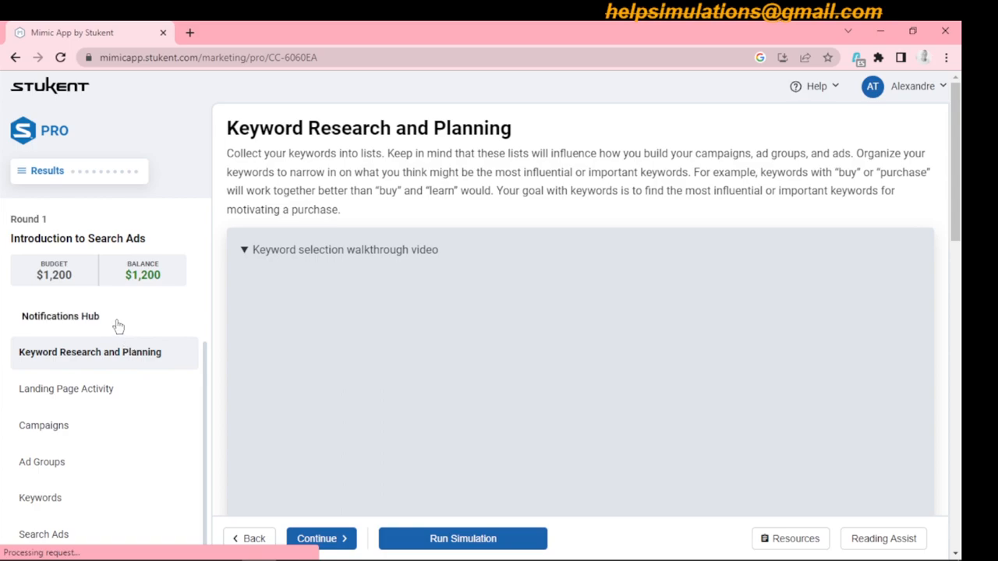
left_click(117, 326)
left_click_drag(963, 219, 965, 380)
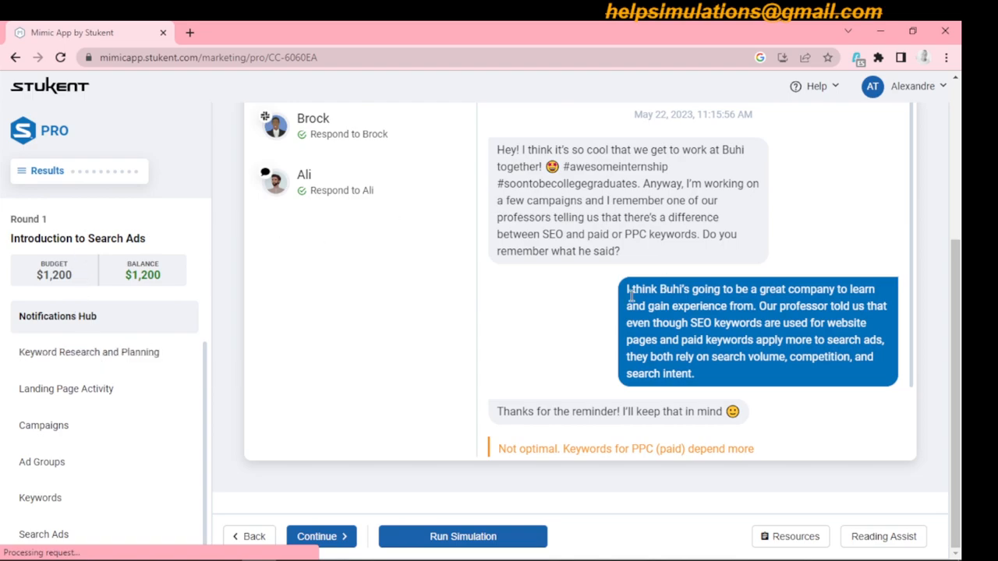
- Go back through the director's inbox memo to the Scenario page and review its assignments
left_click(257, 537)
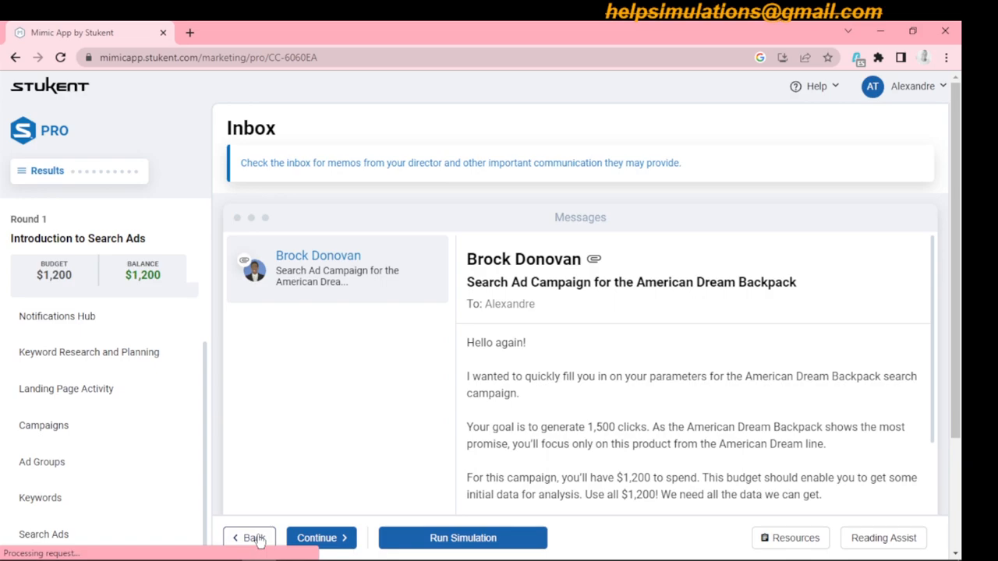
left_click(257, 538)
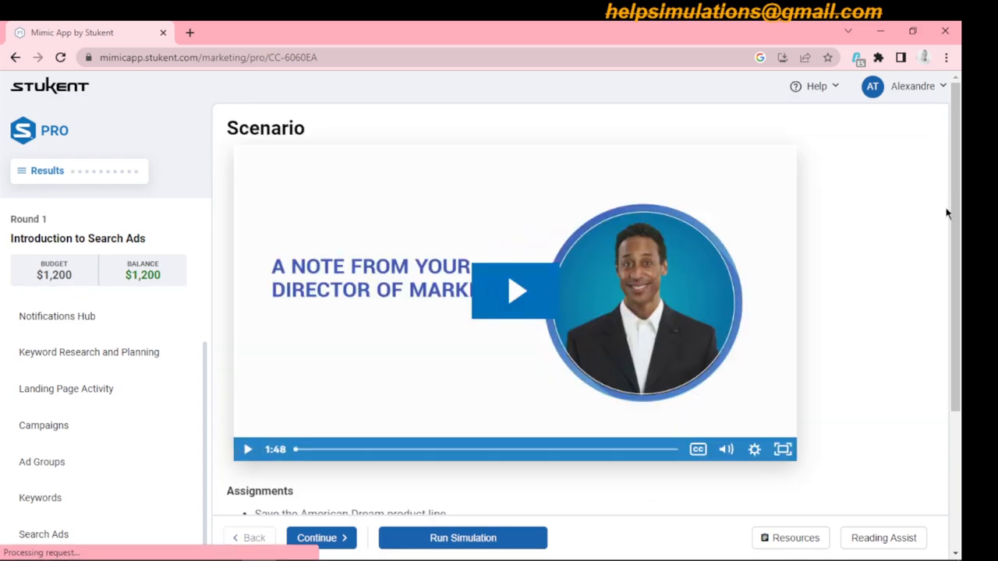
left_click_drag(950, 222, 963, 376)
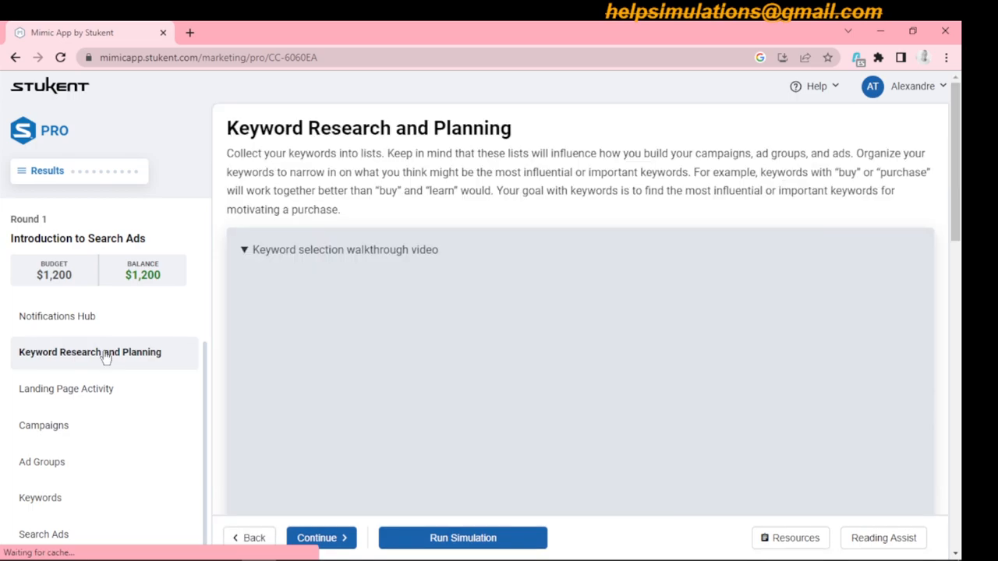
- Check the contents of the SCHOOL and TRAVEL keyword lists under Keyword Research and Planning
left_click_drag(962, 179, 963, 467)
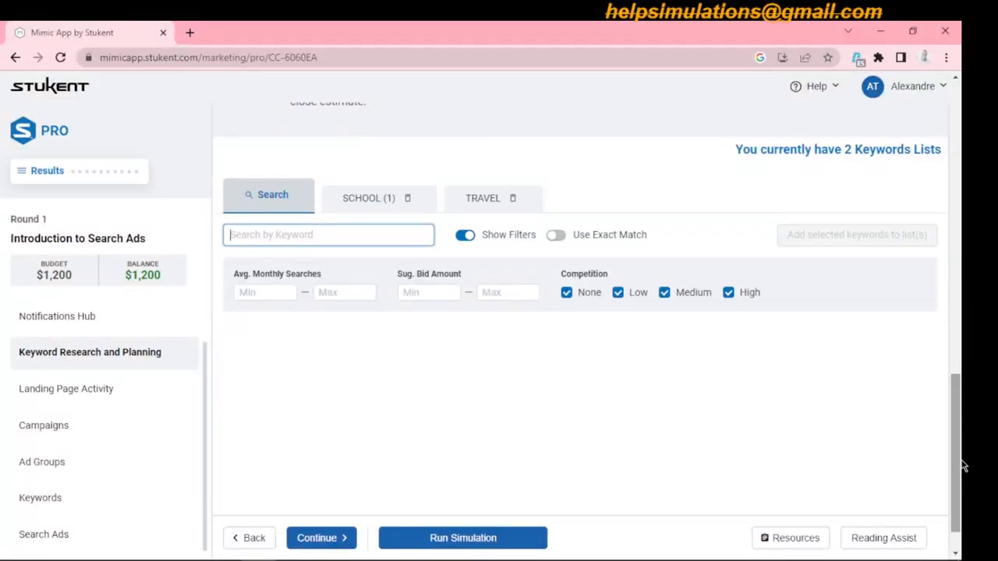
left_click(368, 201)
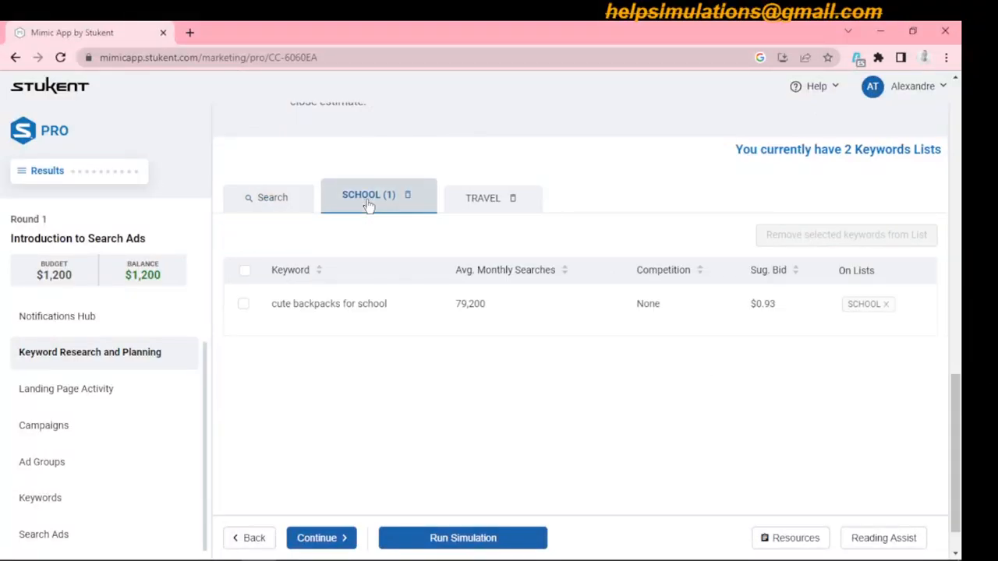
left_click(484, 202)
left_click(324, 202)
left_click(243, 306)
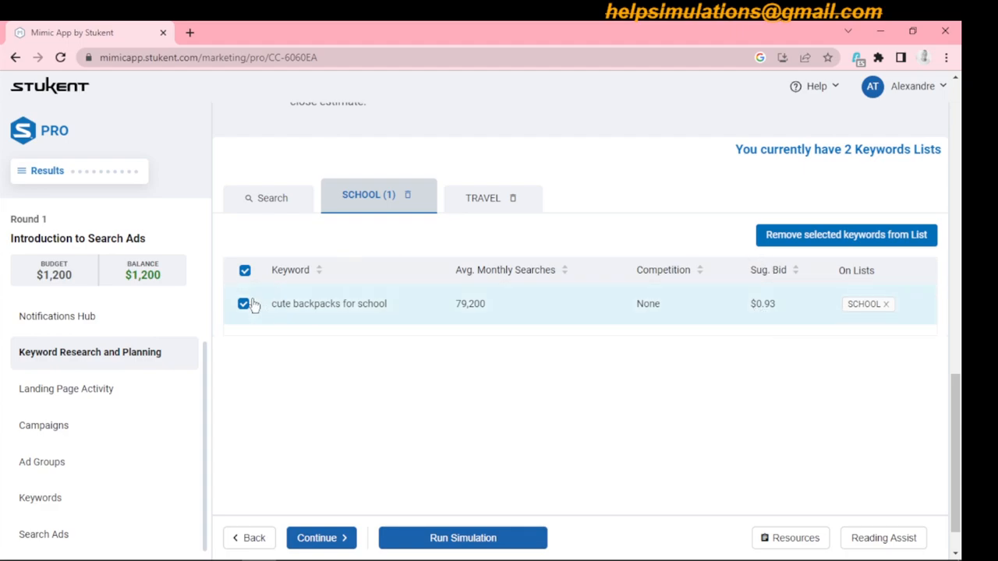
left_click(244, 271)
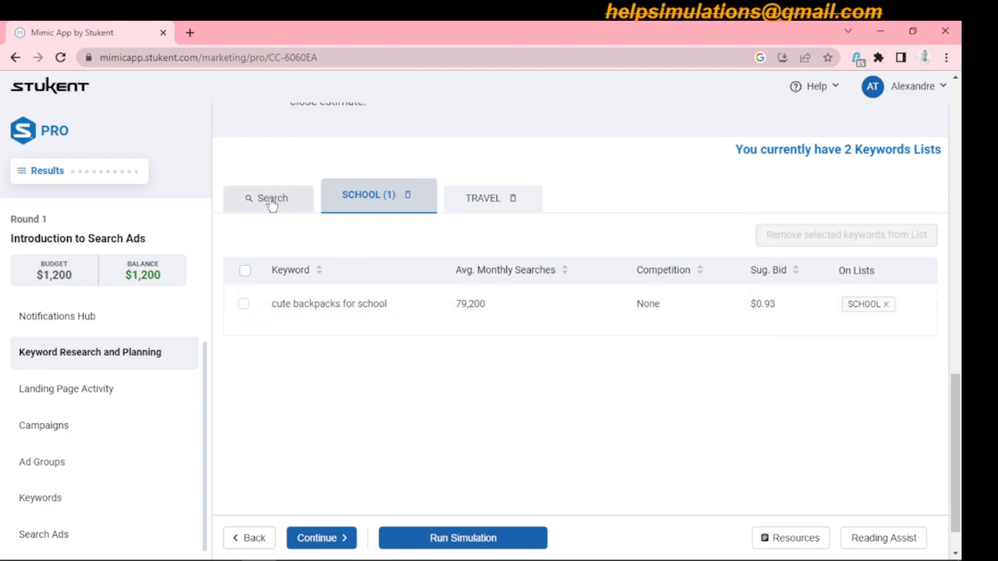
- Search keywords for "school" and select "cool backpacks for school", "black backpacks for school" and "large school backpack"
left_click(271, 200)
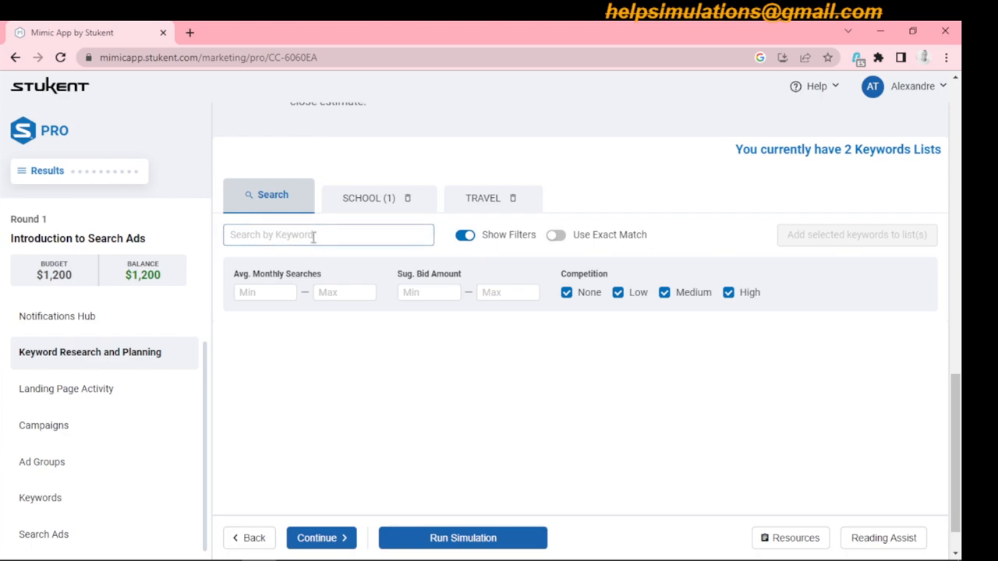
type("school")
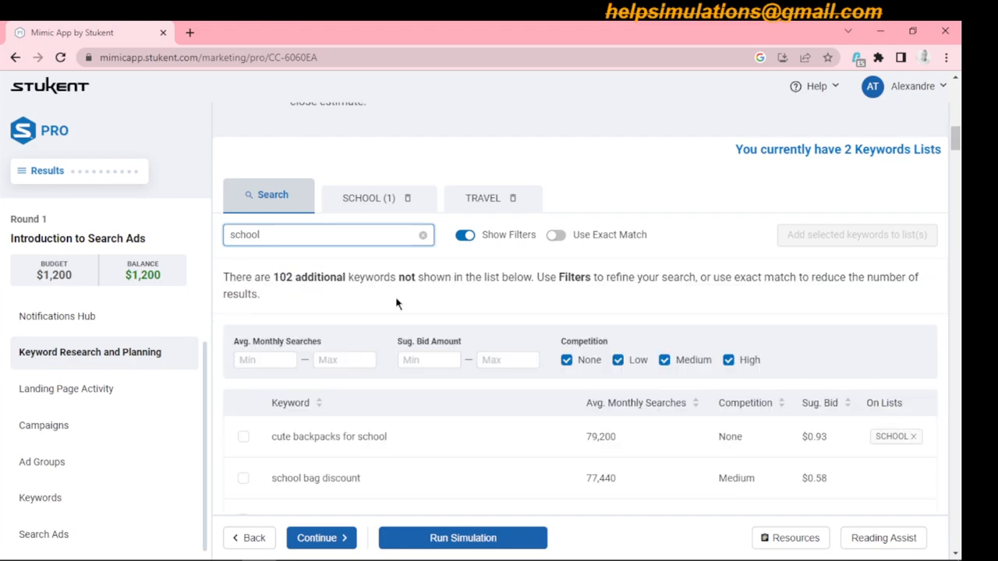
left_click_drag(956, 142, 955, 145)
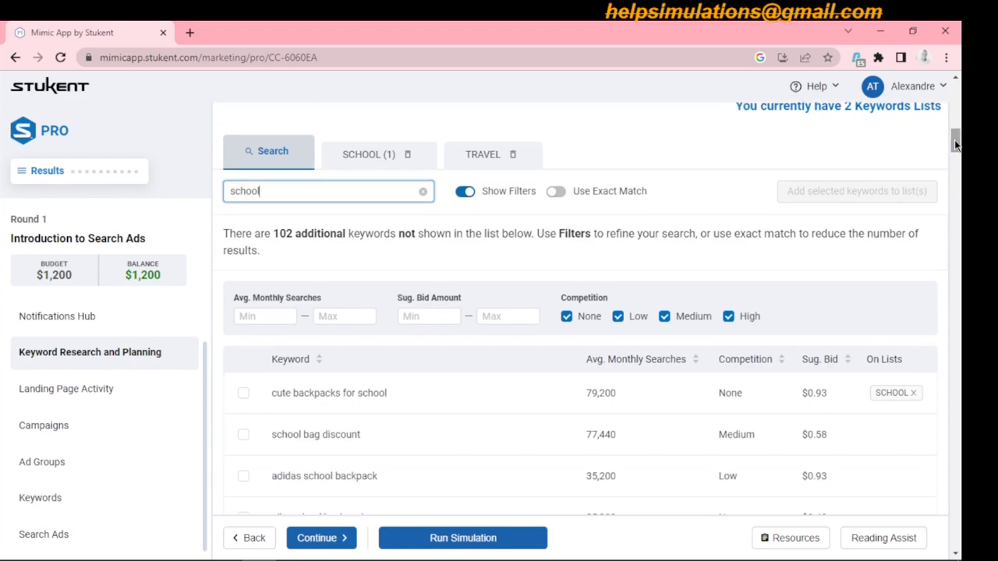
left_click_drag(955, 142, 955, 153)
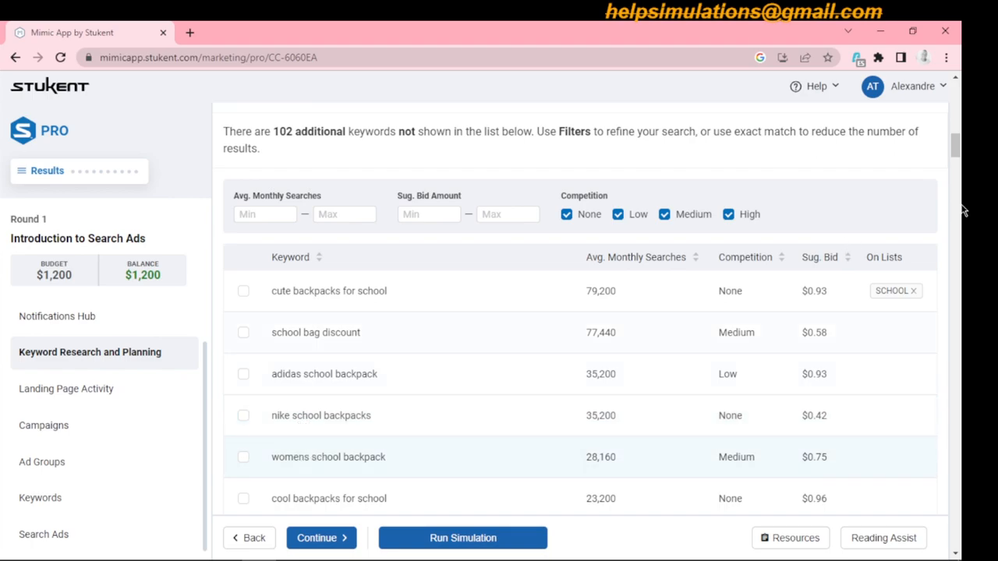
left_click_drag(956, 146, 955, 158)
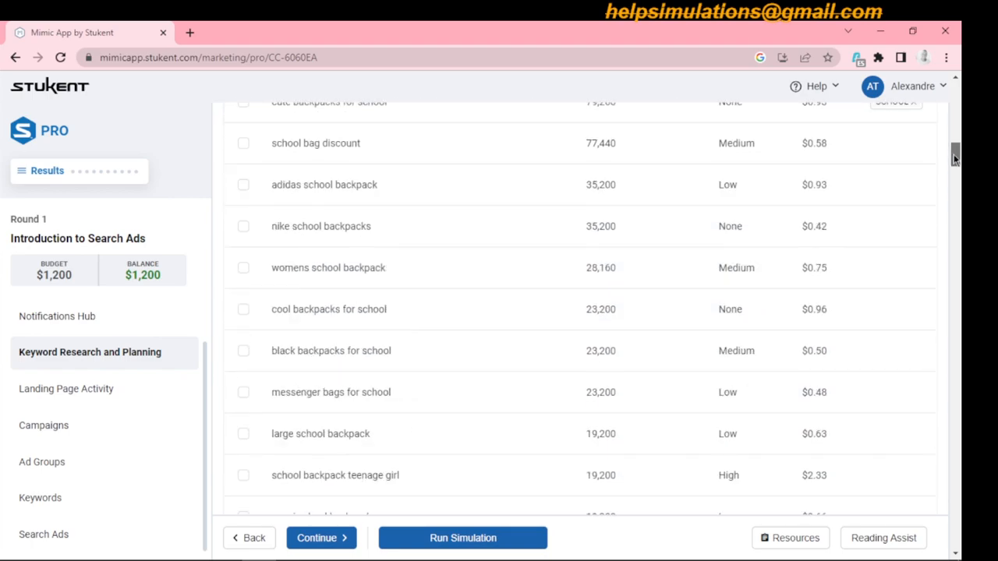
left_click(244, 312)
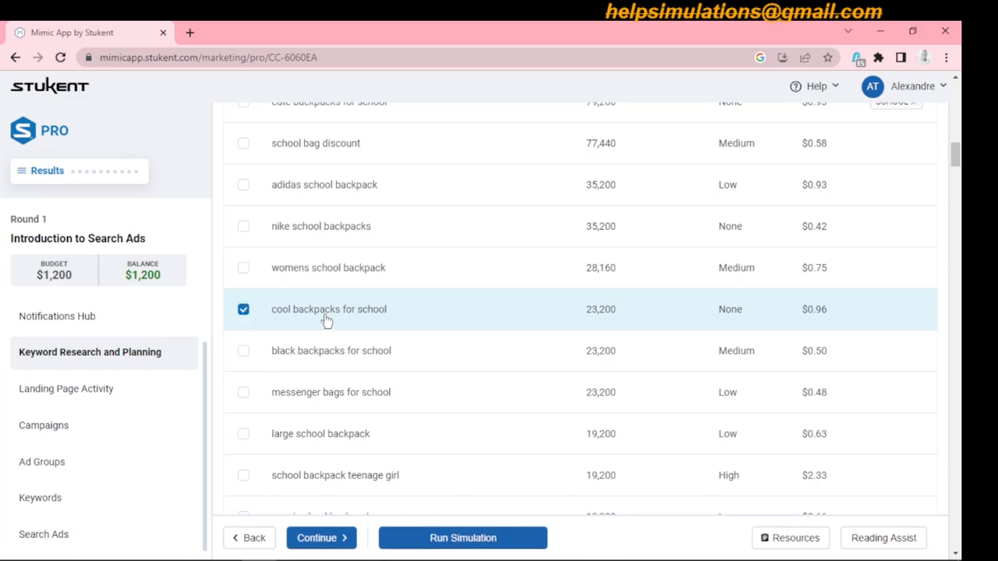
left_click(244, 354)
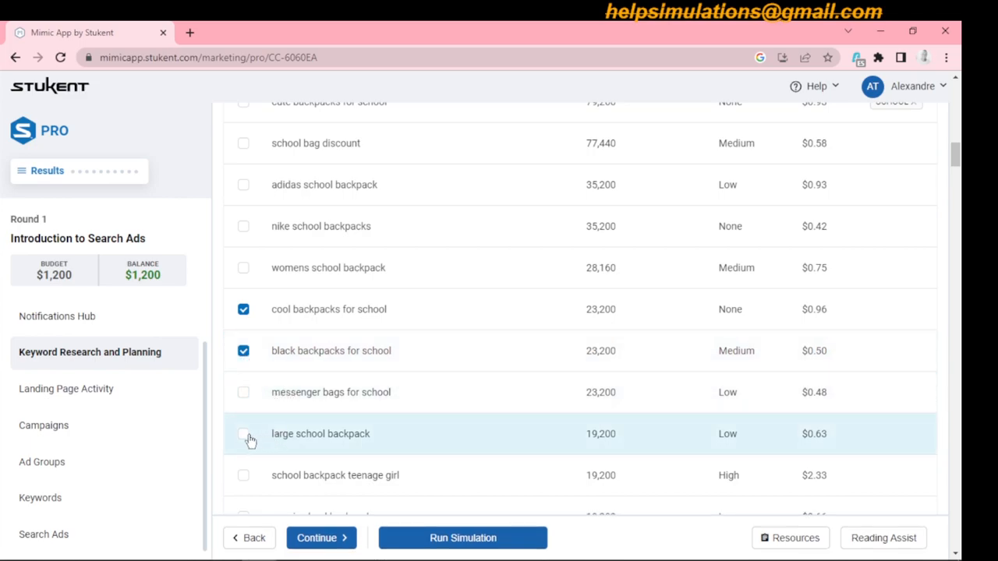
left_click(244, 435)
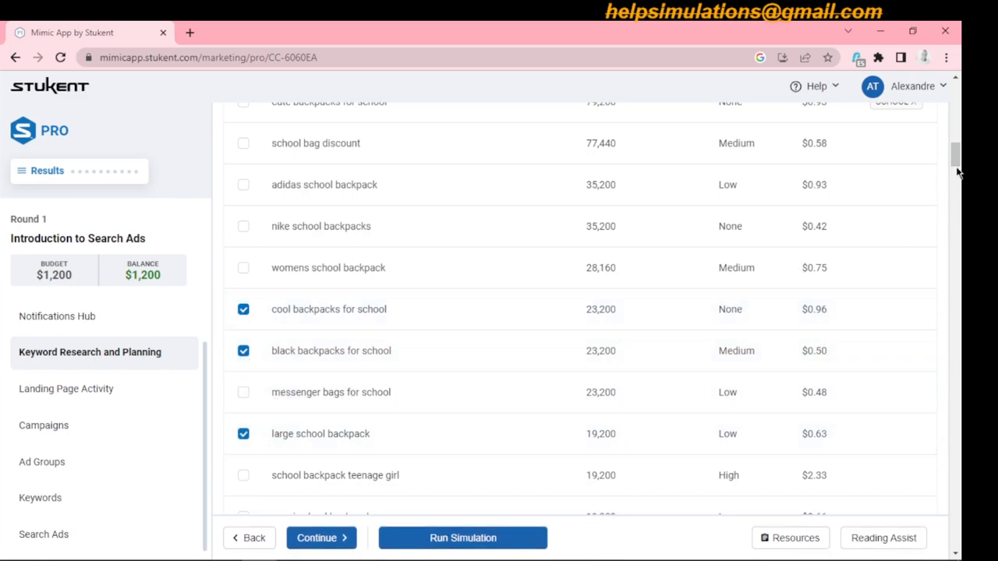
- Add "kids school bags" and "heavy duty backpacks for school" to the keyword selection
scroll(957, 162, "down", 3)
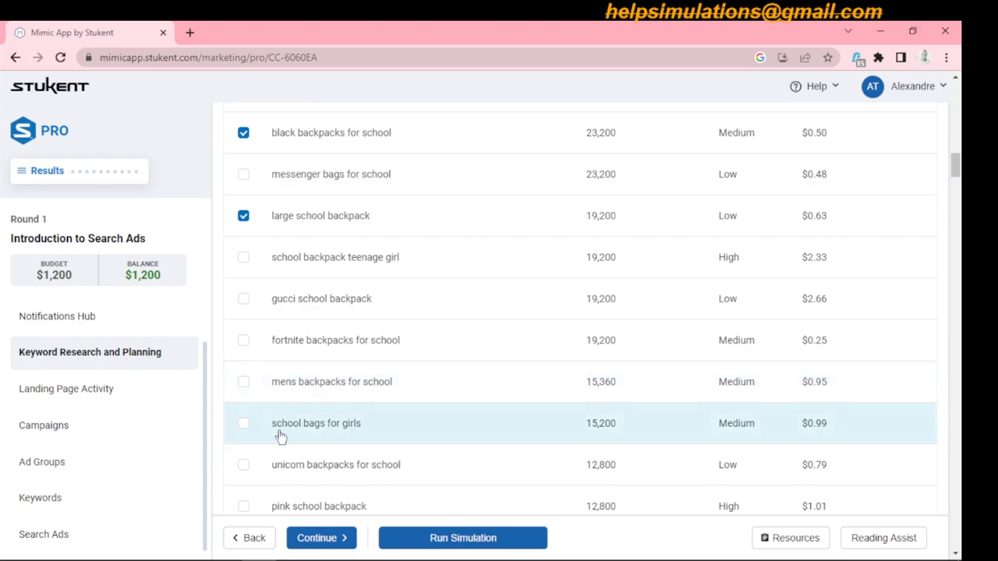
left_click_drag(958, 167, 958, 181)
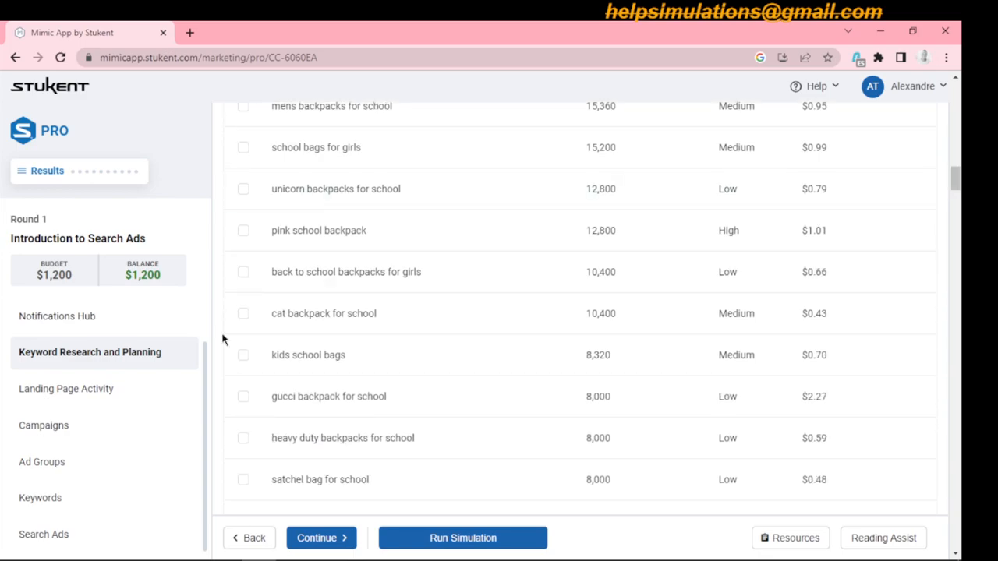
left_click(244, 357)
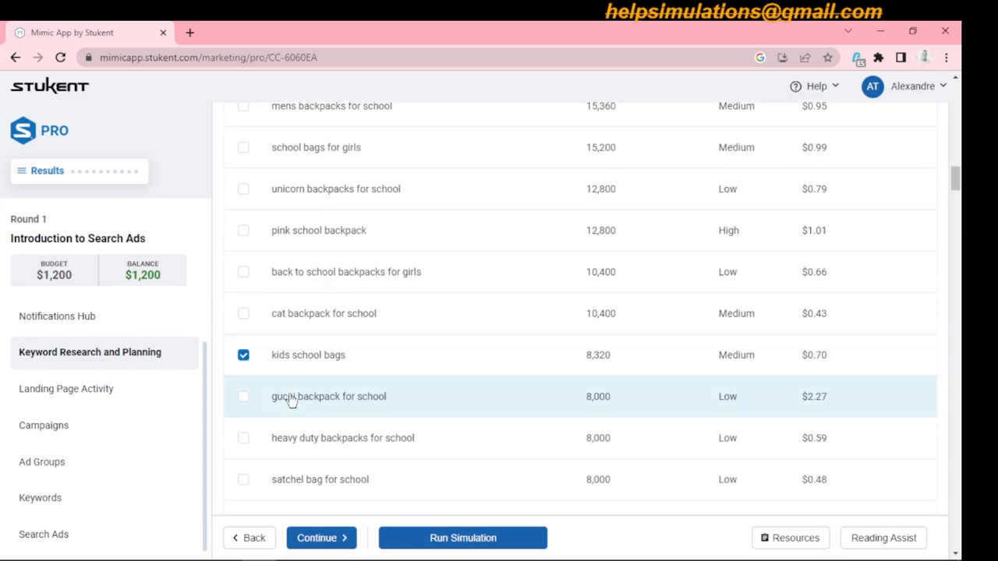
left_click(243, 438)
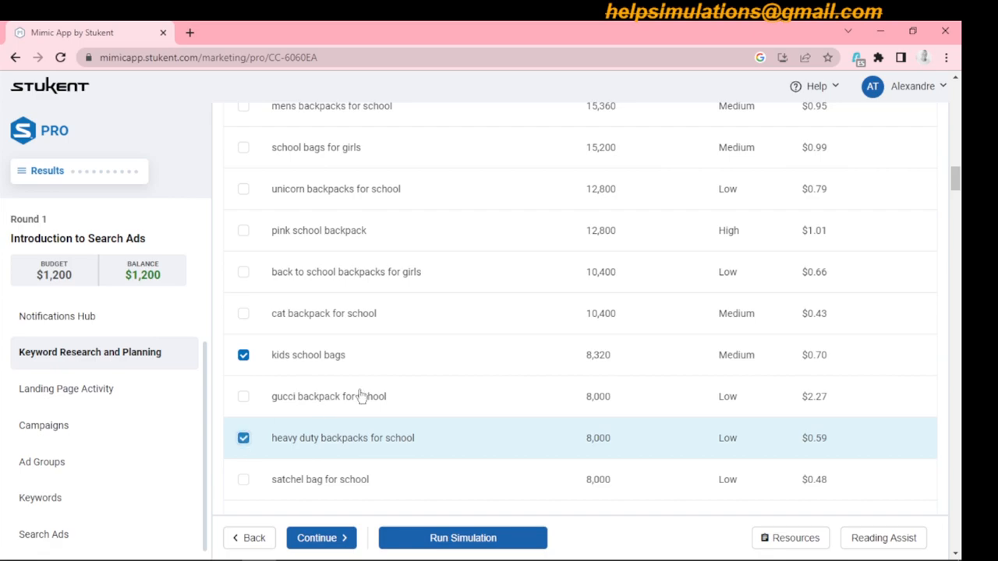
- Also select the keywords "kids school back pack", "sling backpack for school" and "string bags for school"
left_click_drag(957, 187, 962, 223)
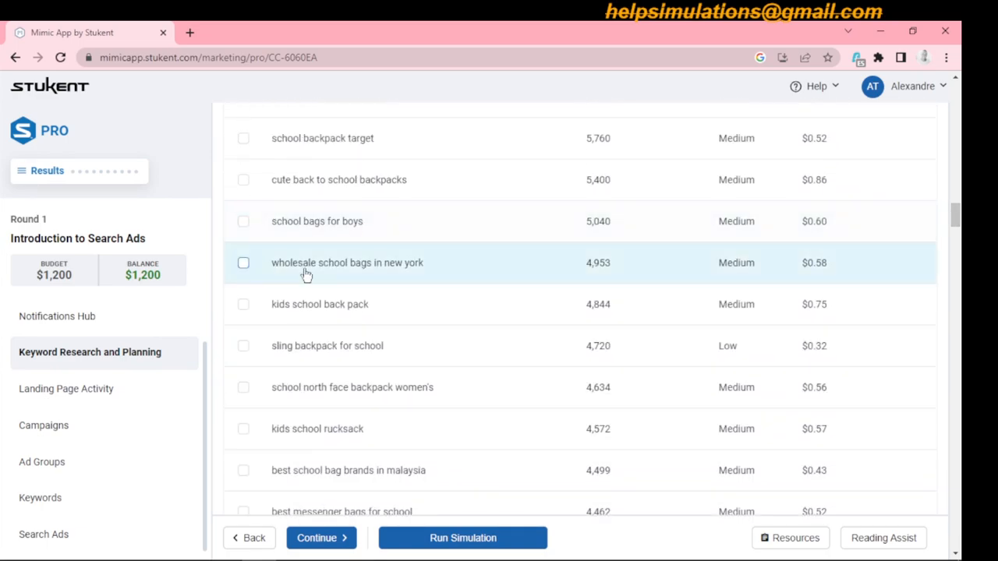
left_click(243, 307)
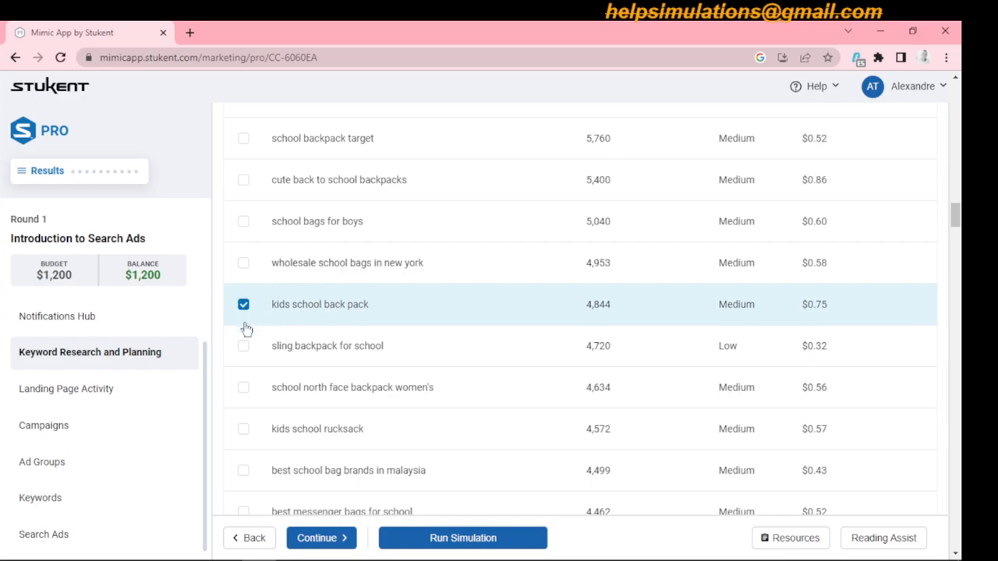
left_click(246, 349)
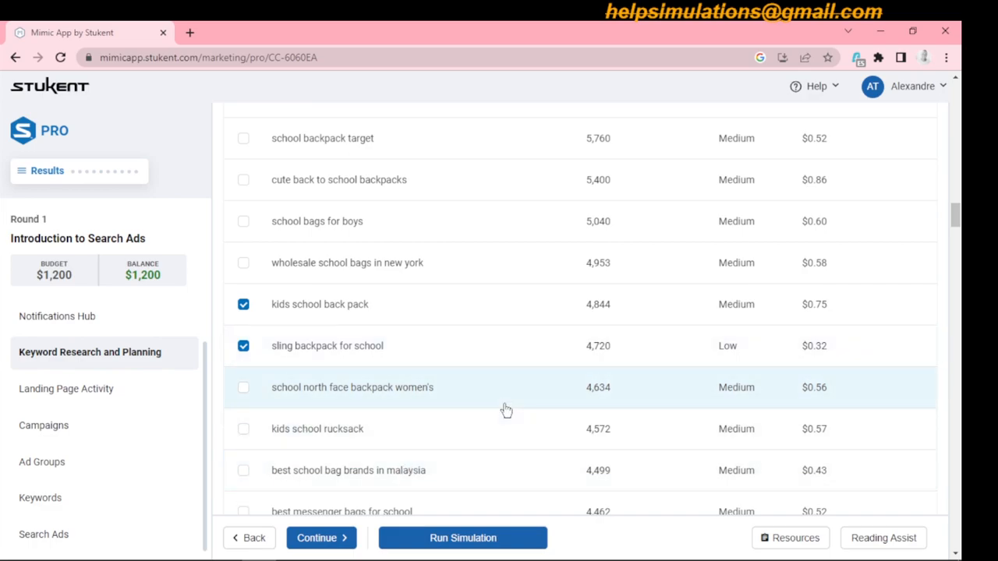
left_click_drag(954, 213, 961, 246)
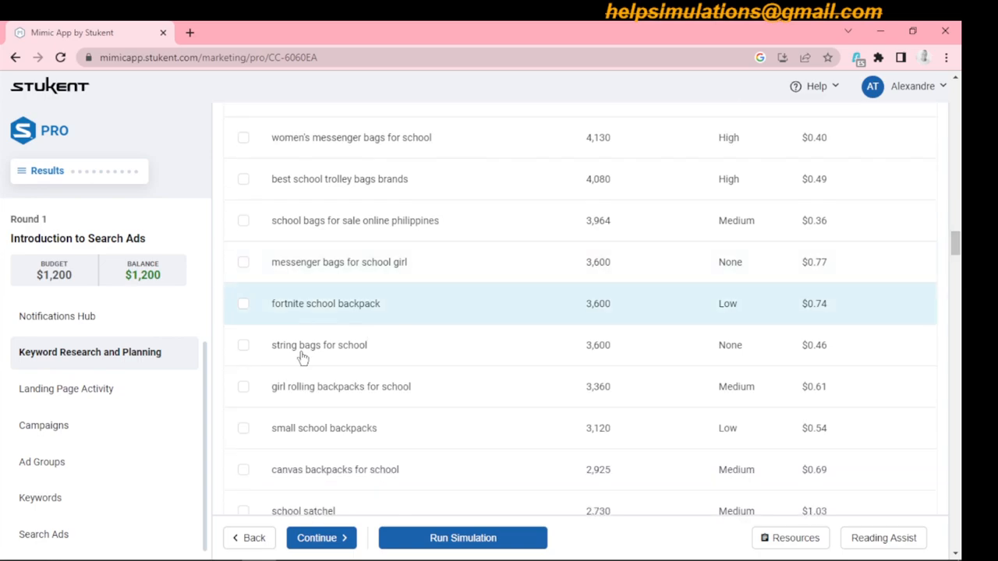
left_click(243, 346)
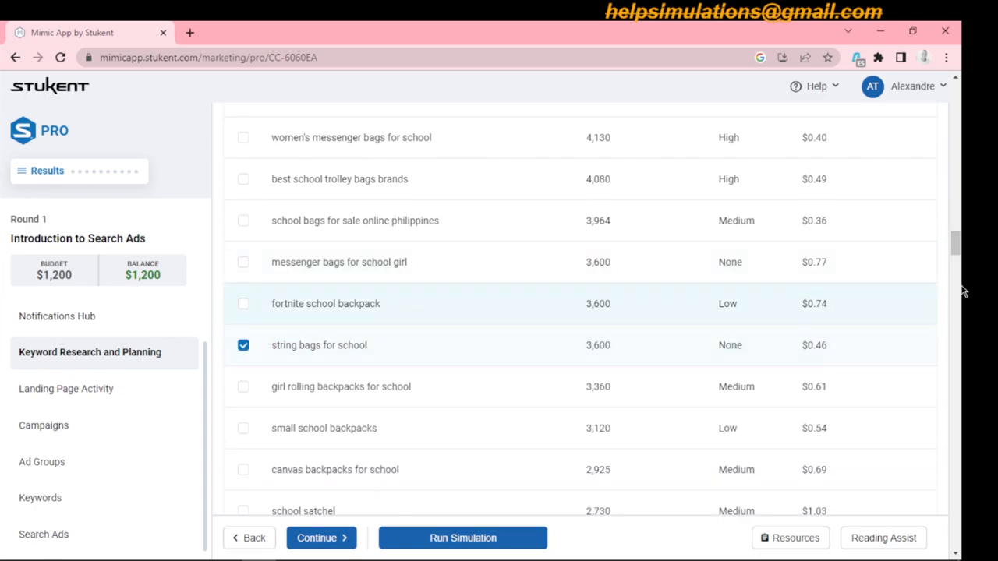
- Add all selected keywords to the existing SCHOOL list
left_click_drag(958, 246, 955, 148)
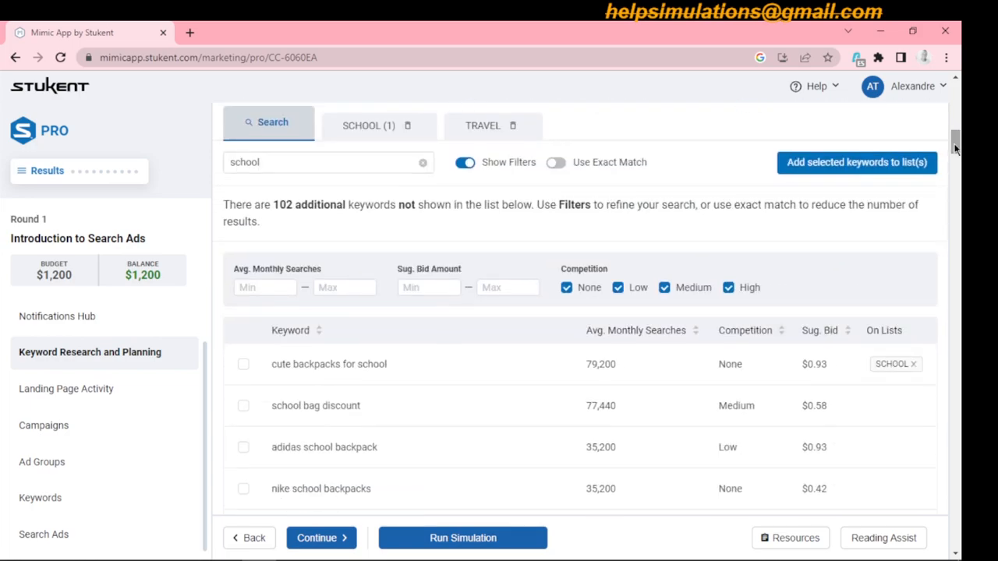
left_click(858, 165)
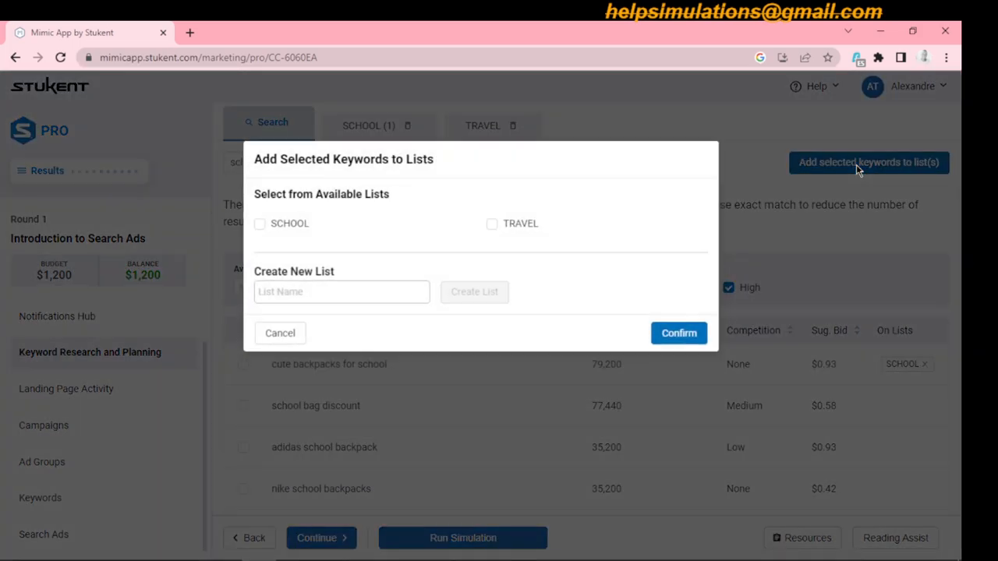
left_click(260, 226)
left_click(679, 333)
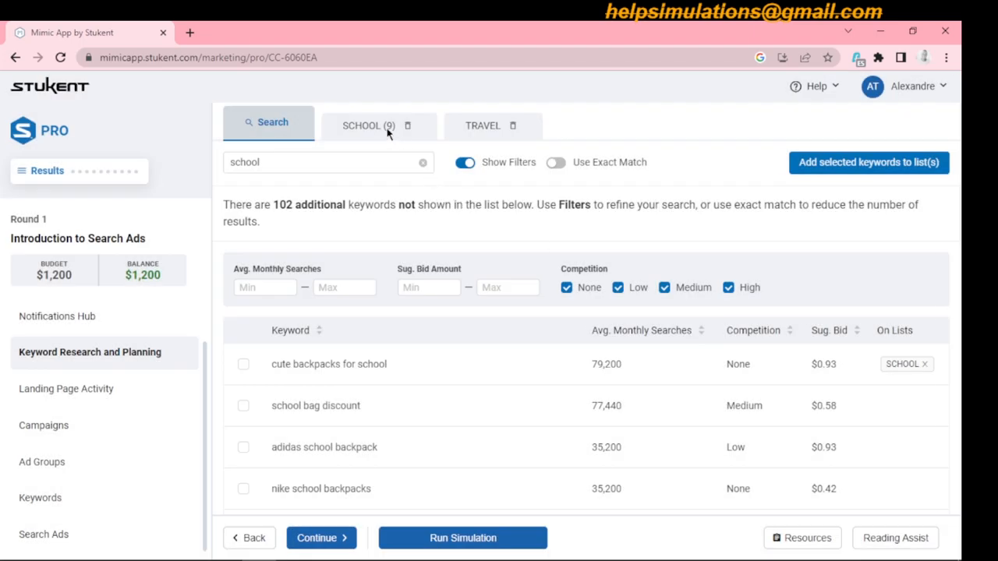
- Change the keyword search to "school backpacks" and exclude keywords whose competition is None
left_click_drag(956, 147, 956, 145)
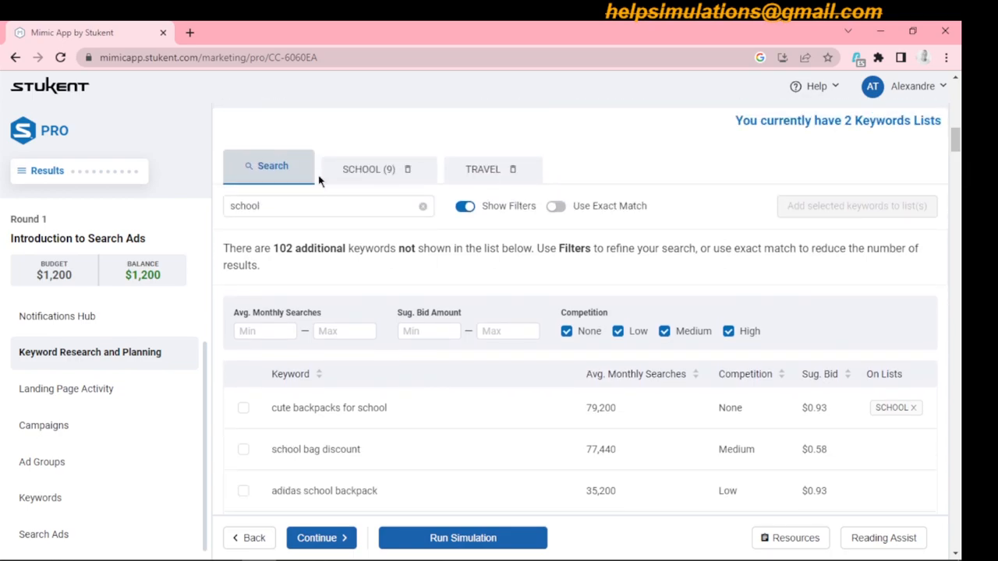
left_click(303, 204)
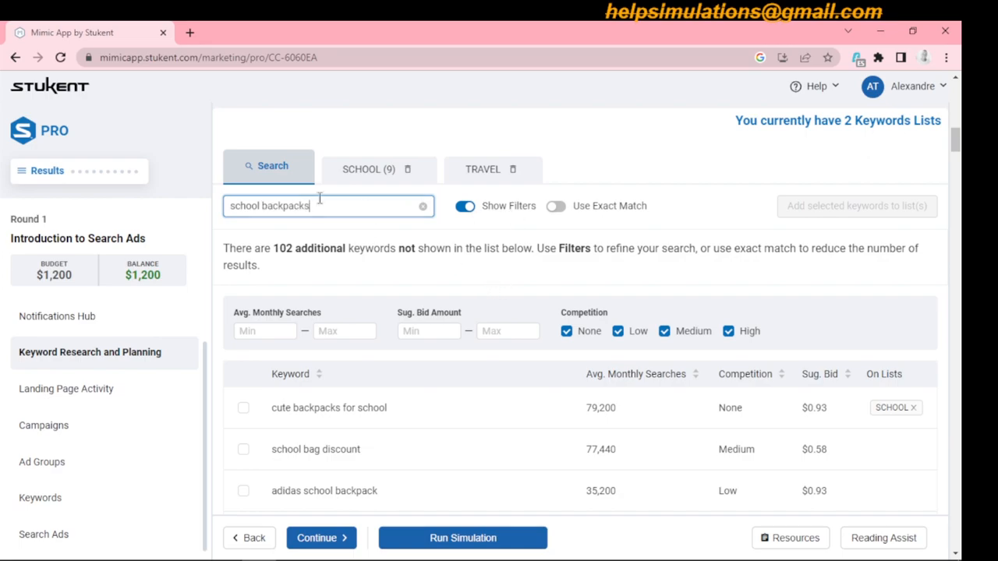
left_click(269, 170)
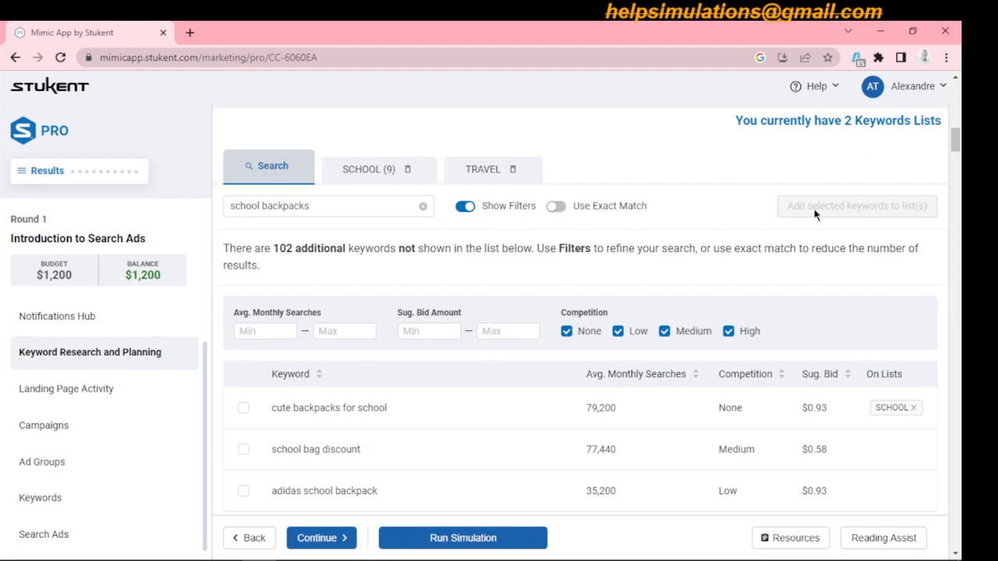
left_click(567, 331)
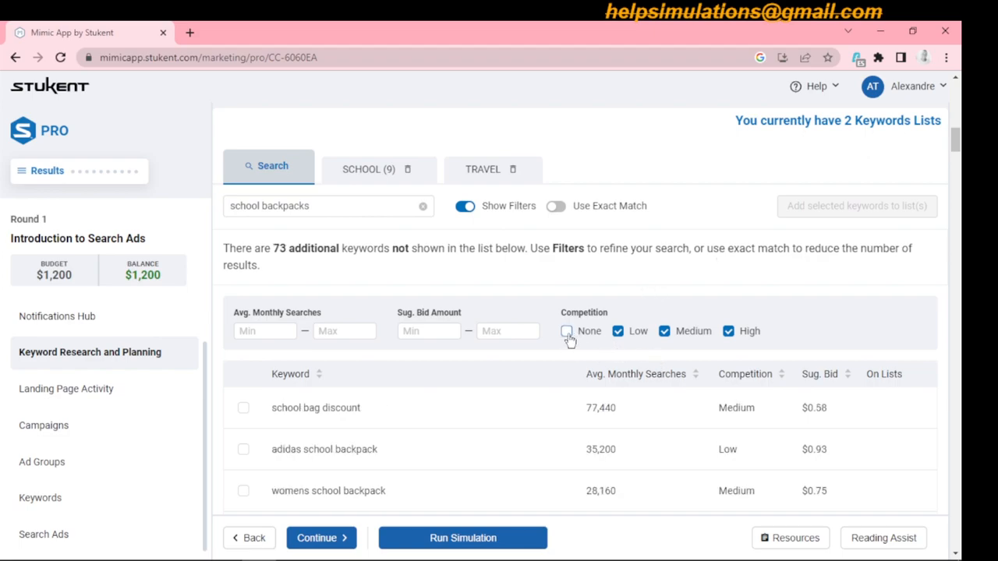
left_click_drag(958, 145, 958, 152)
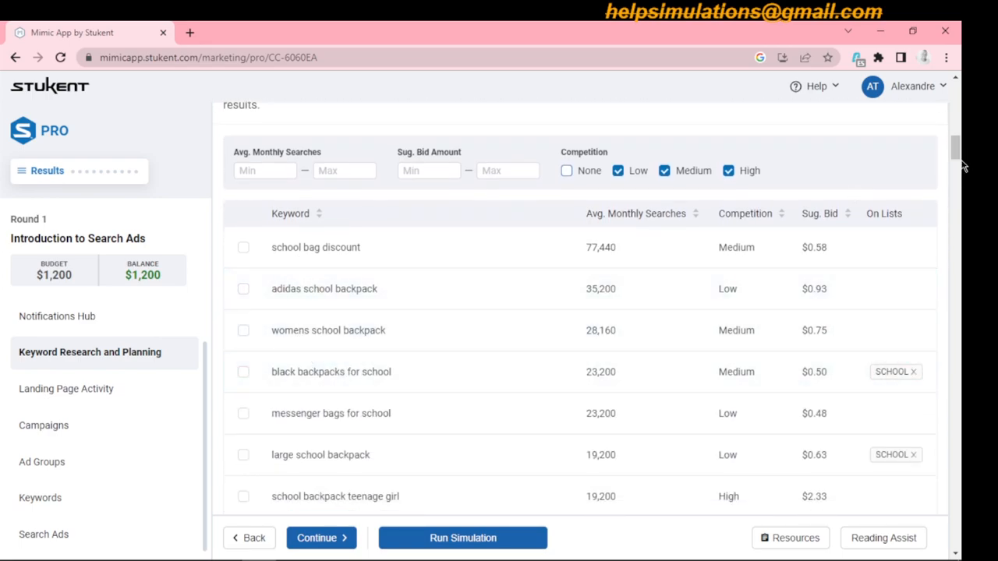
left_click_drag(955, 148, 956, 156)
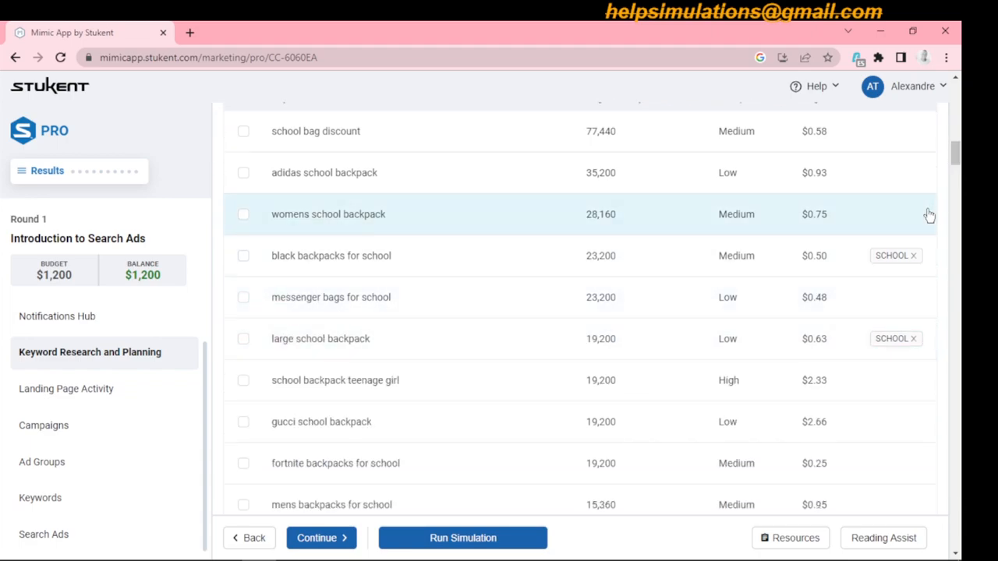
- Select the keywords "school backpack", "best school bags for teens" and "backpacks for school" in the search results
left_click_drag(961, 152, 961, 185)
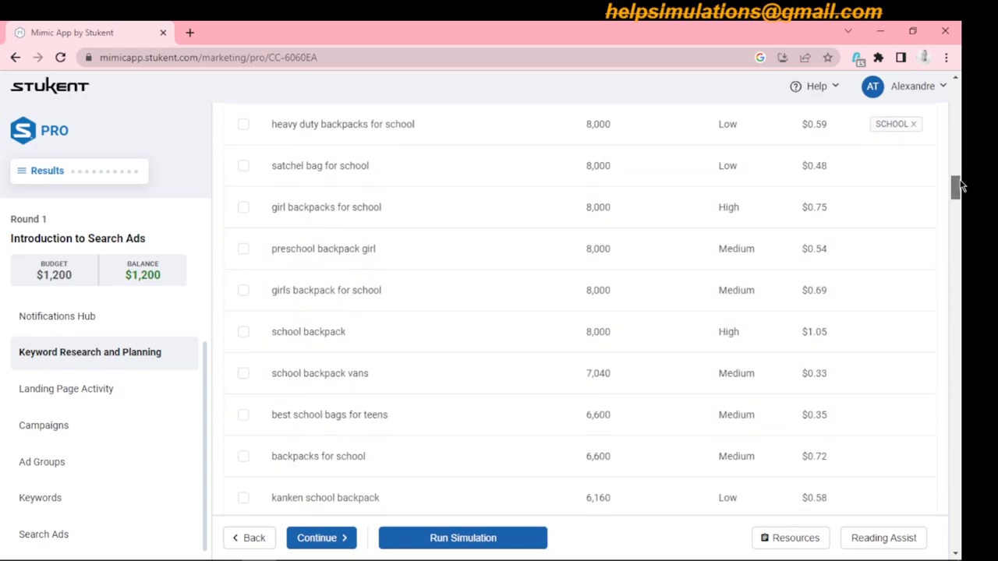
left_click(243, 333)
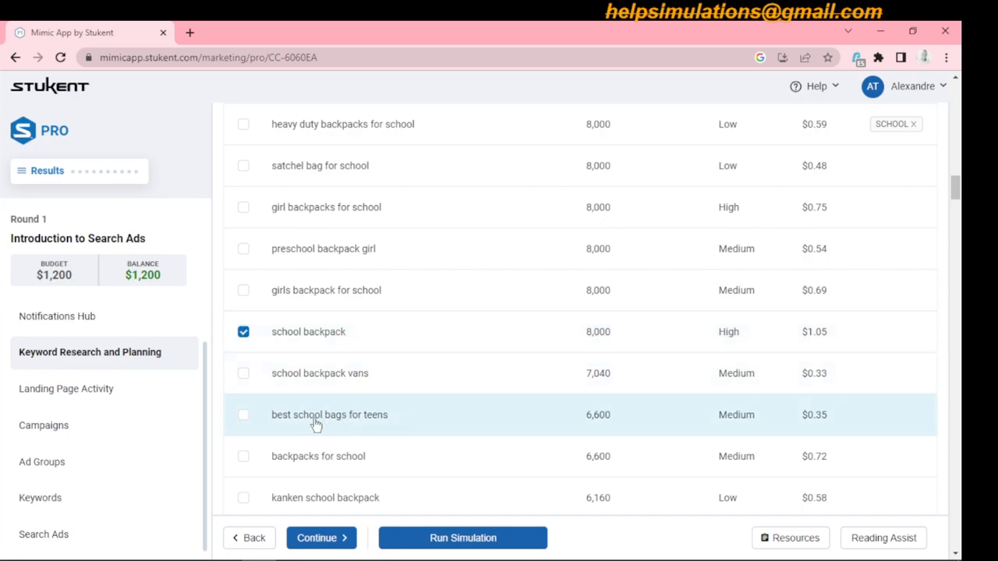
left_click(244, 417)
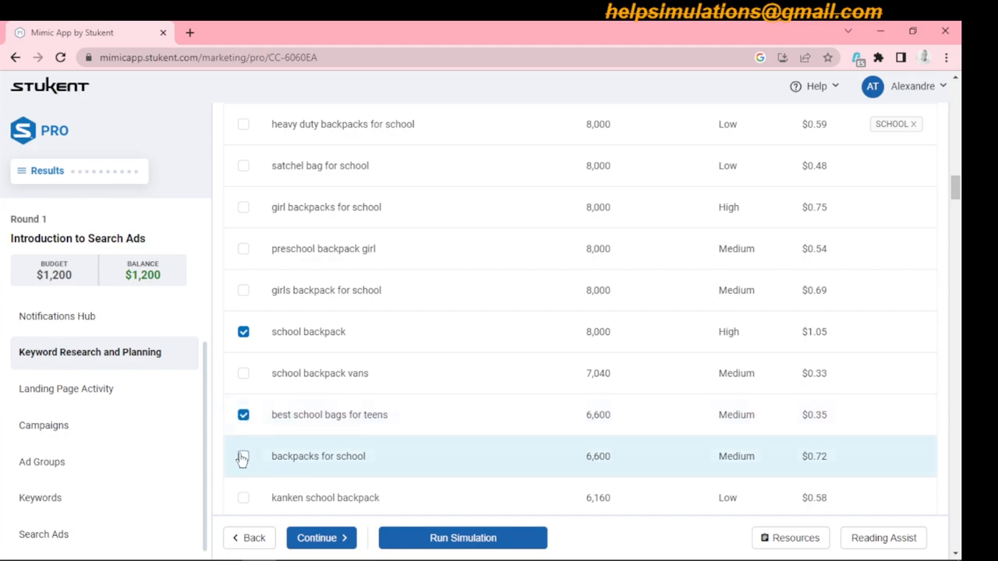
left_click(244, 459)
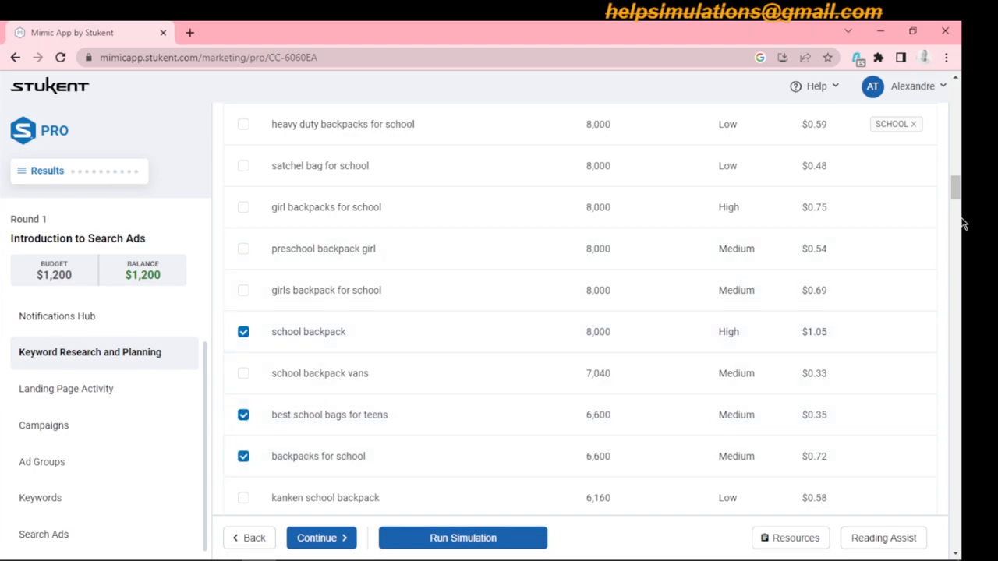
- Also select "school backpack brands", "school backpack vintage", "school backpacks with laptop pocket" and one more school keyword listed between brands and vintage
left_click_drag(959, 195, 960, 296)
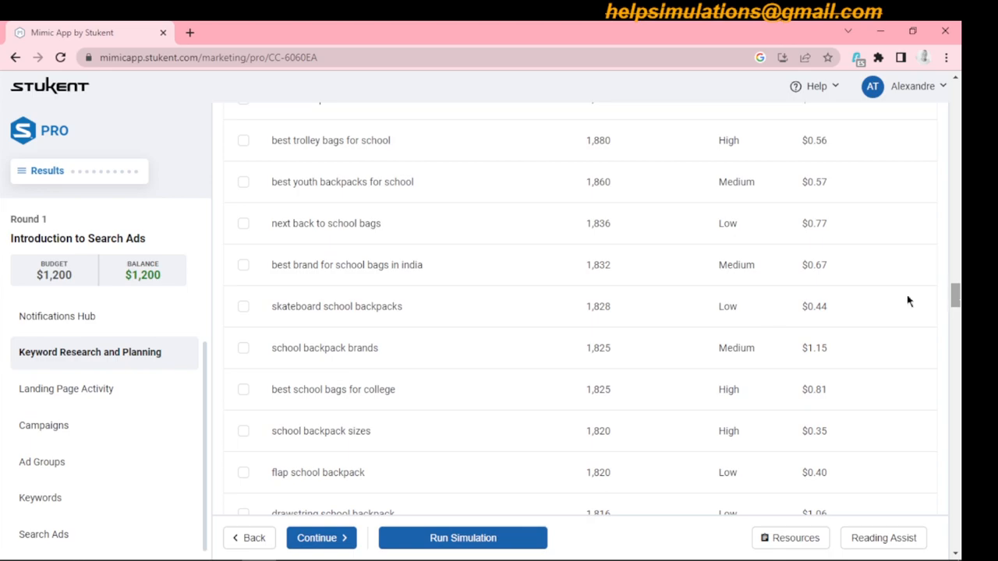
left_click(243, 352)
left_click_drag(959, 298, 957, 314)
left_click(244, 267)
left_click_drag(957, 320, 959, 334)
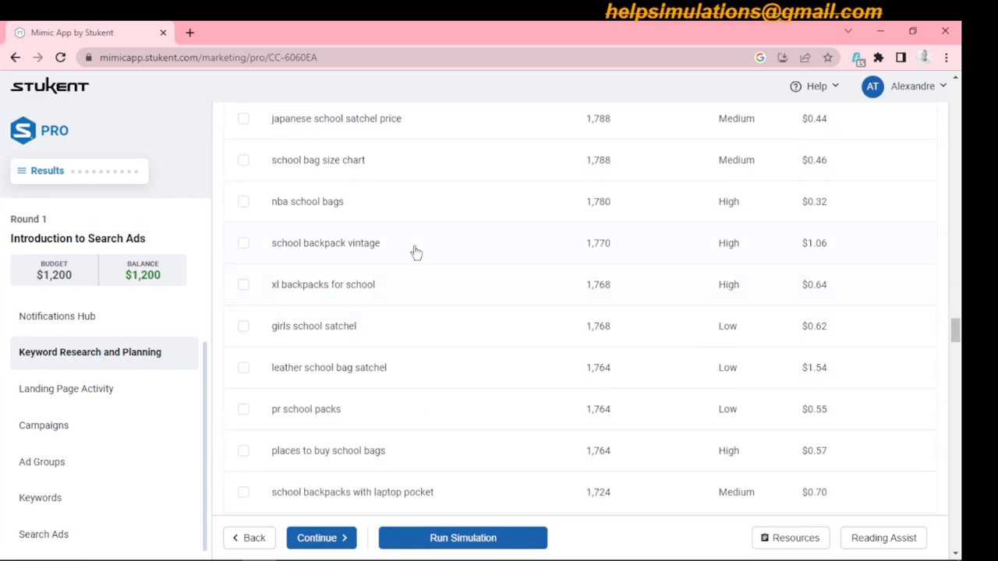
left_click(244, 246)
left_click_drag(957, 333, 957, 343)
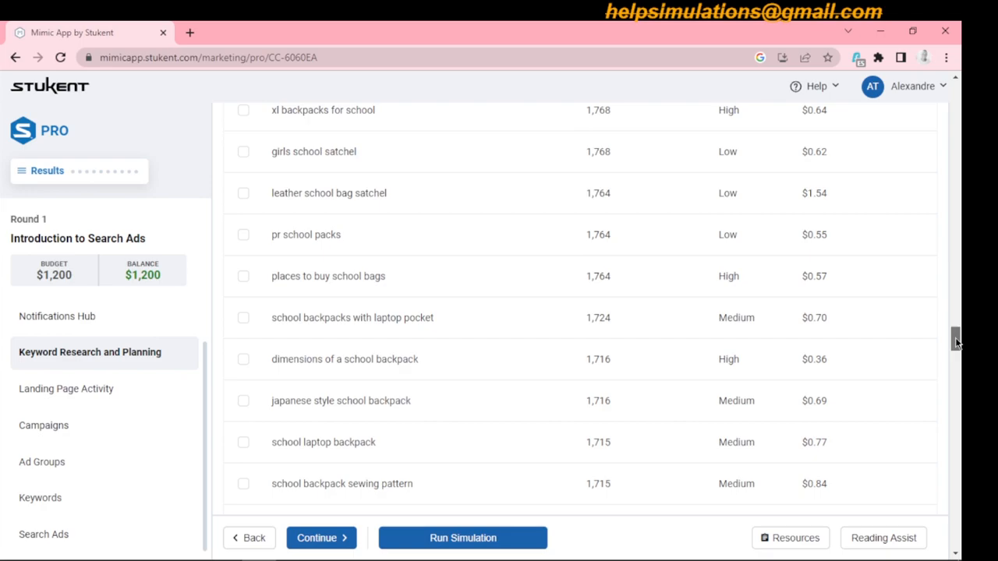
left_click(270, 314)
- Add "school laptop backpack" and "school bag red" to the keyword selection
scroll(956, 341, "down", 3)
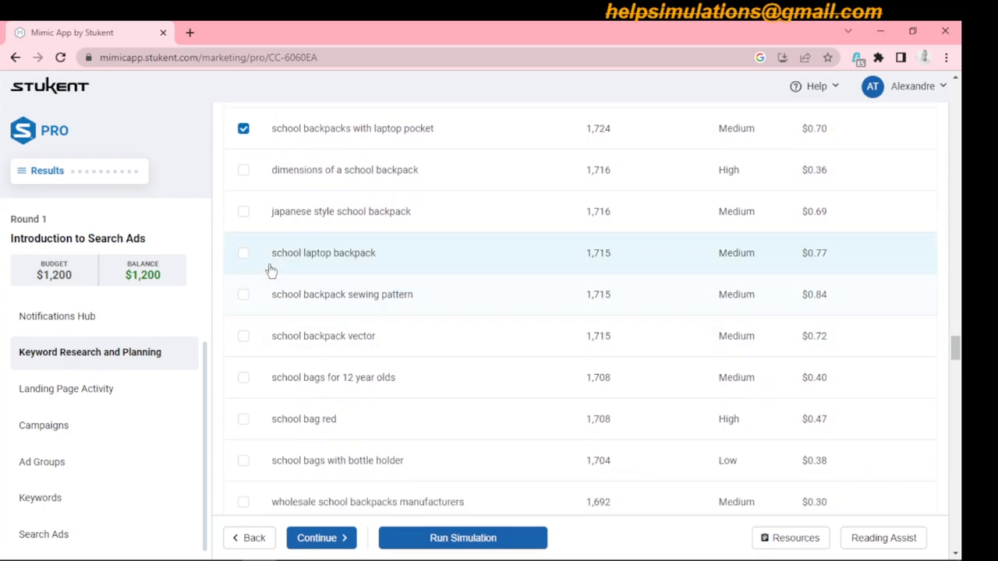
left_click(244, 255)
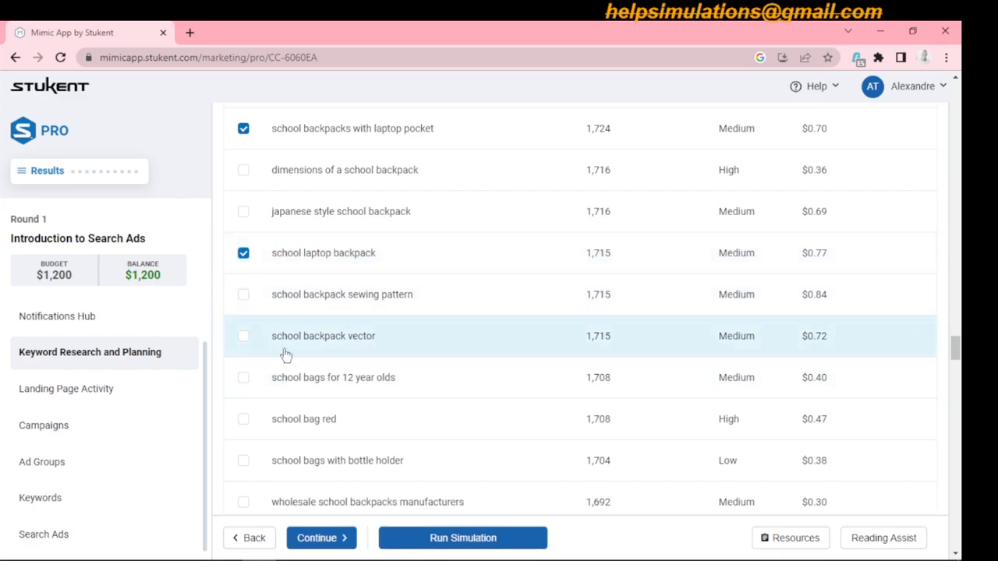
left_click(244, 421)
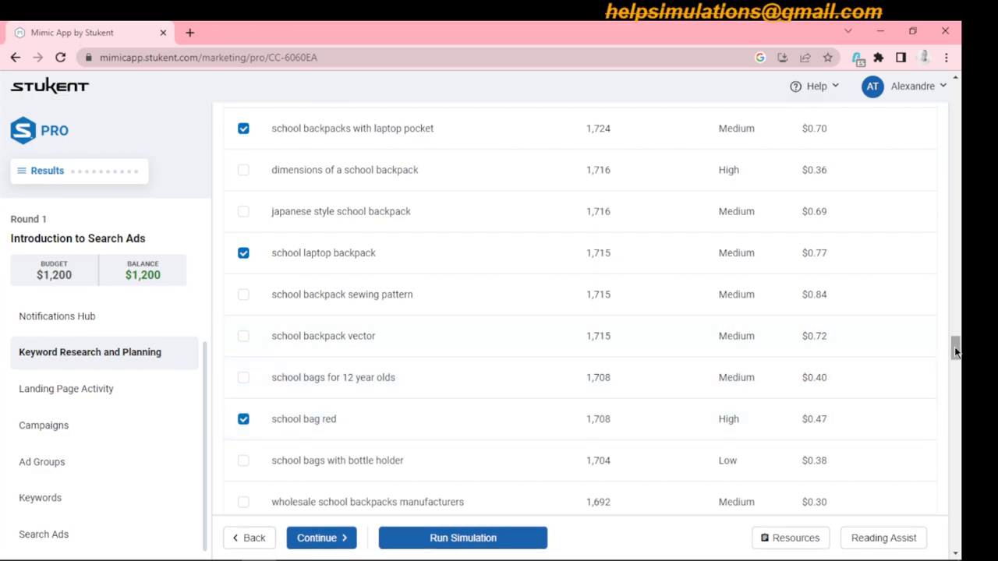
- Extend the selection with "off the shoulder school bags", "water resistant school bags" and "play school bags"
scroll(956, 353, "down", 2)
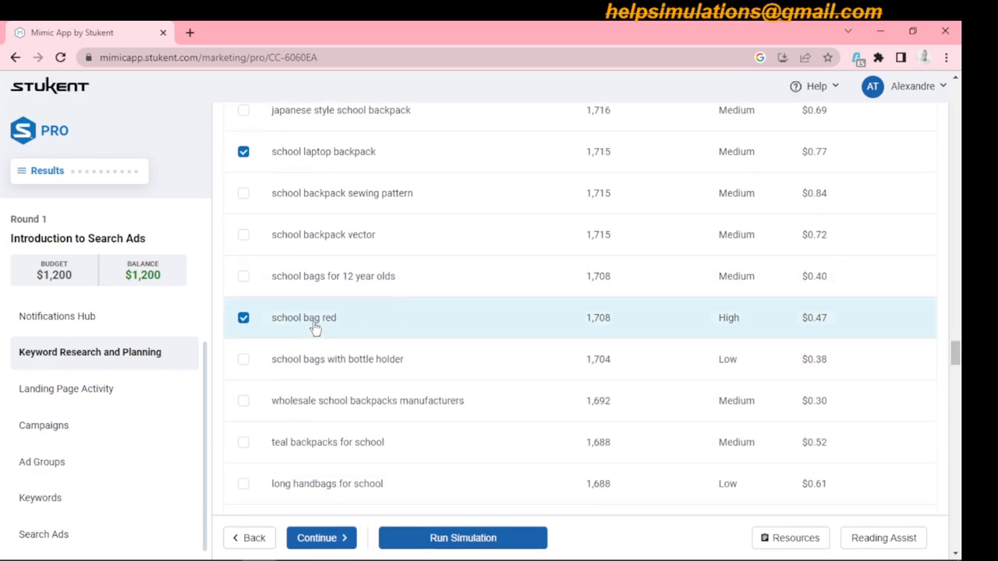
left_click_drag(956, 353, 962, 404)
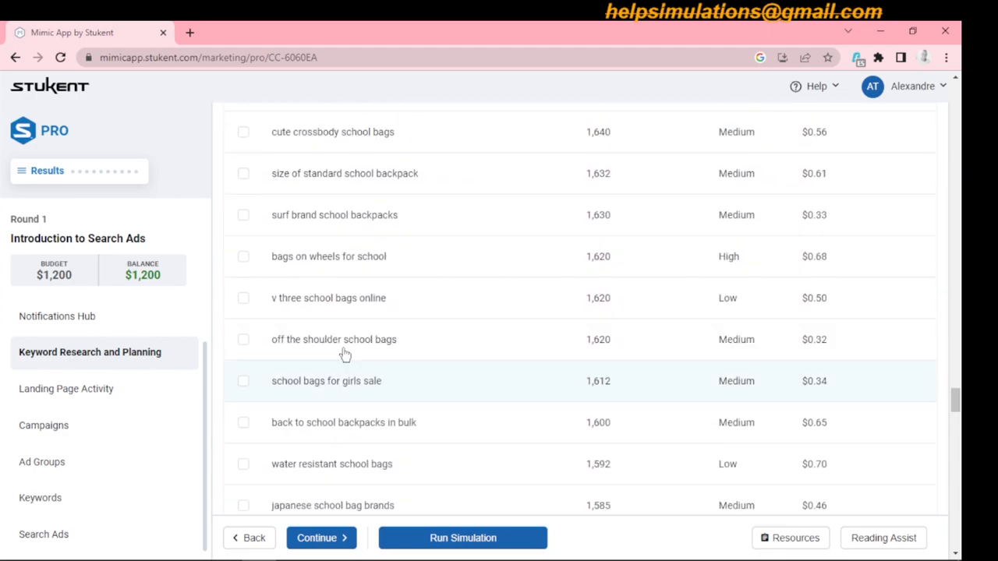
left_click(243, 341)
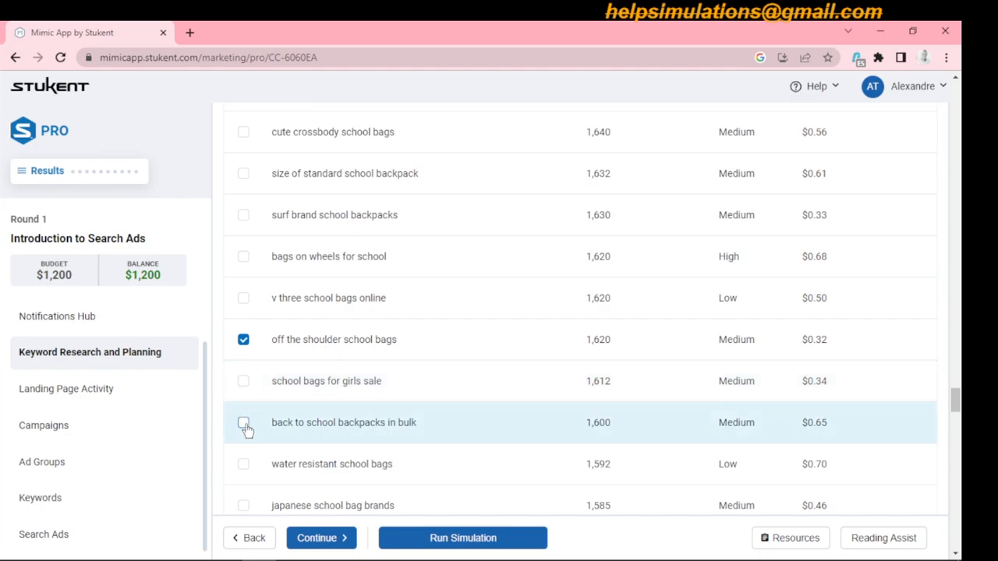
left_click(243, 464)
left_click_drag(954, 397, 962, 427)
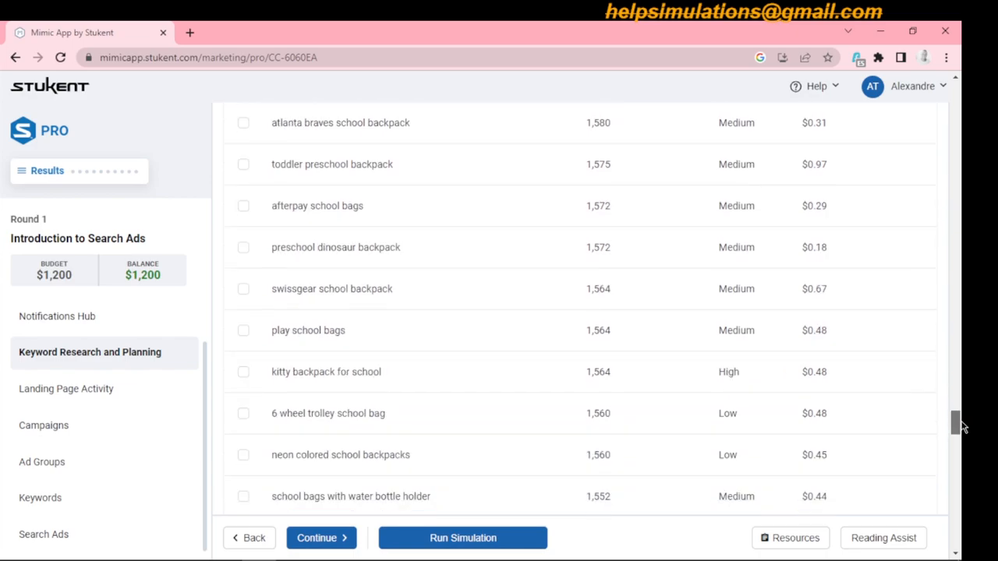
left_click(243, 317)
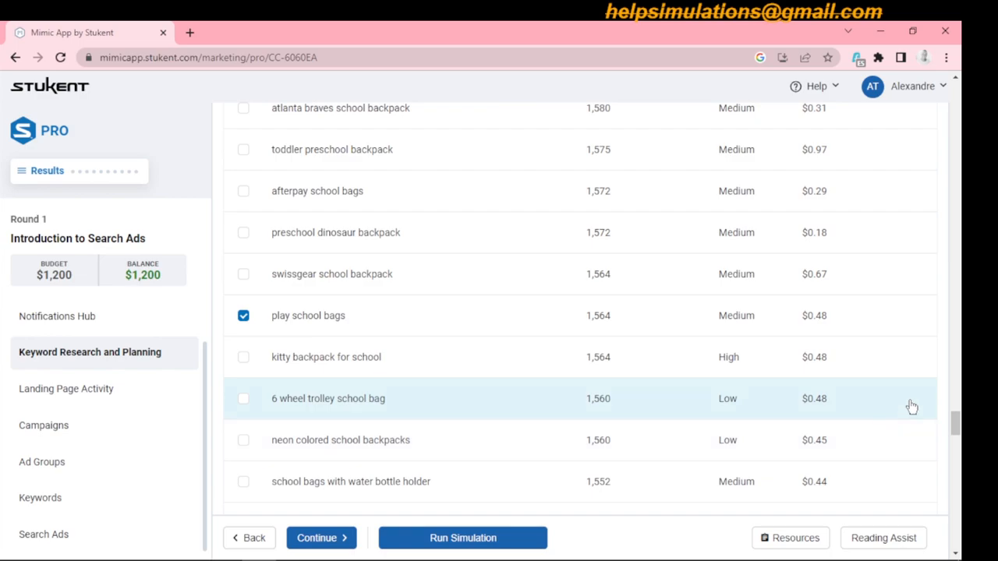
- Add the selected school backpack keywords to the existing SCHOOL list
left_click_drag(958, 427, 962, 140)
left_click(872, 208)
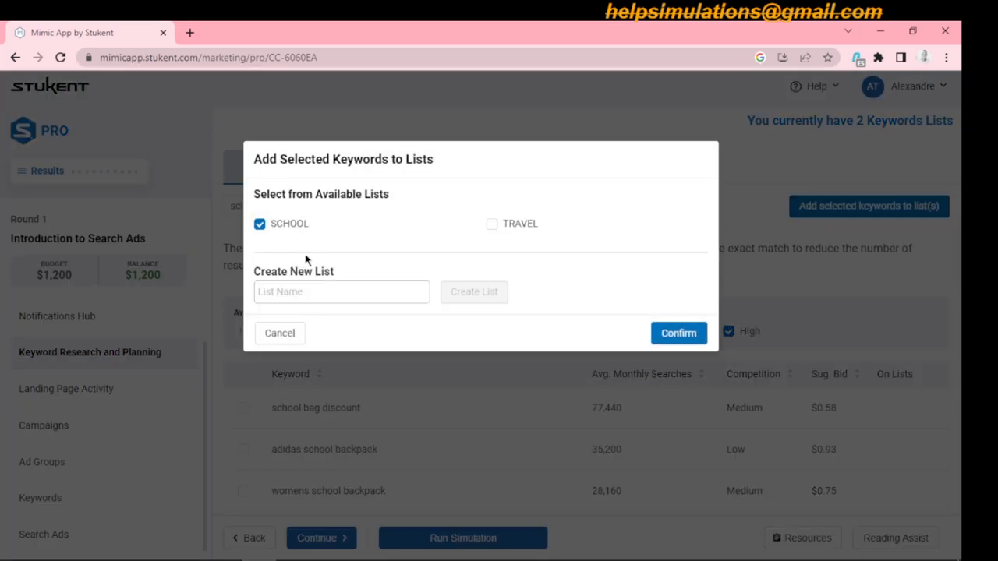
left_click(677, 334)
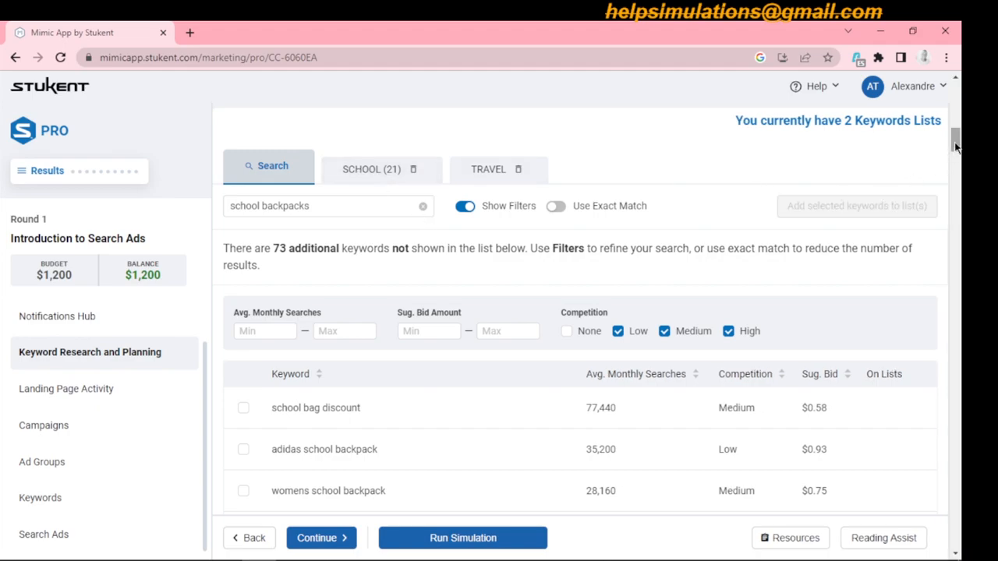
left_click_drag(956, 148, 957, 158)
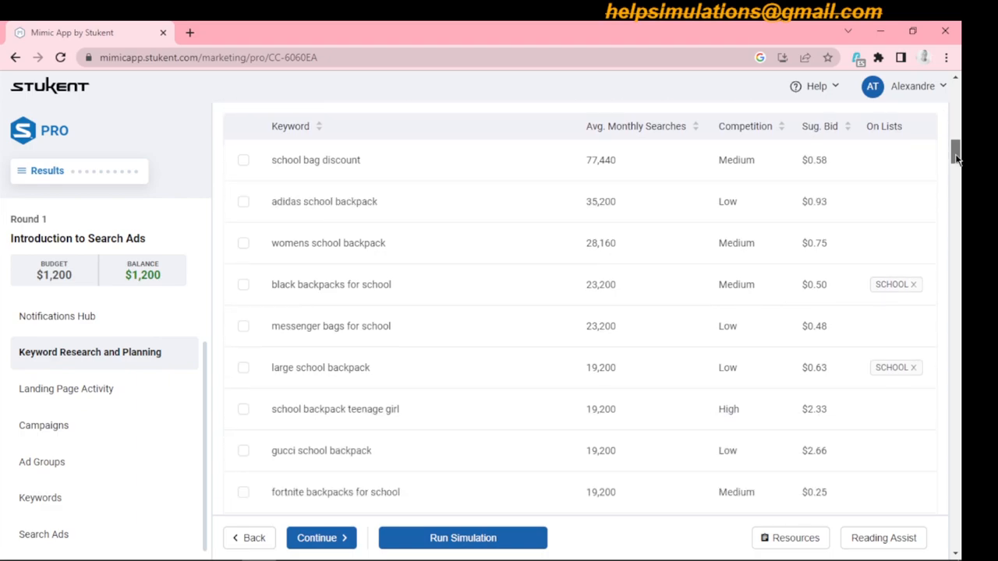
left_click_drag(958, 159, 962, 192)
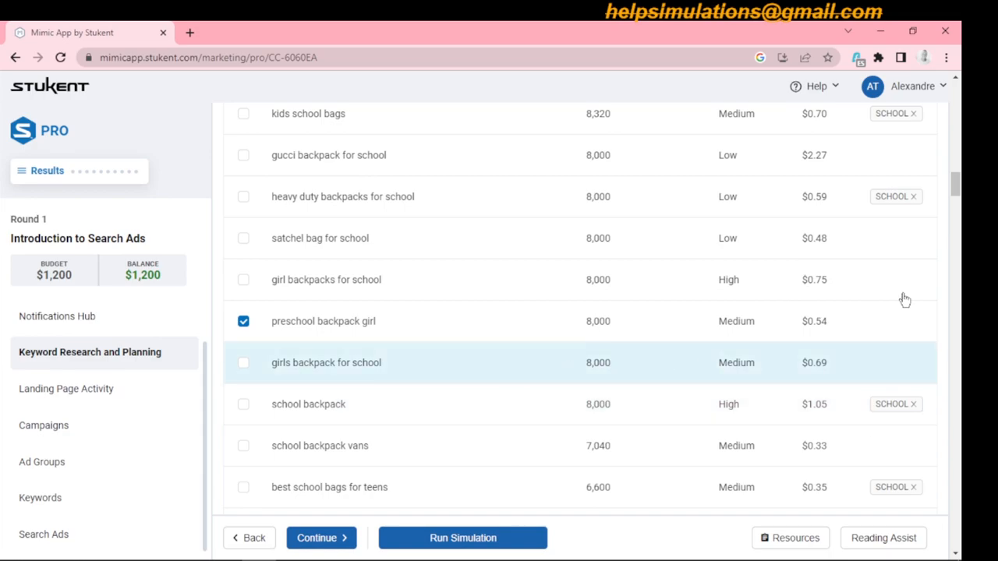
mouse_move(957, 187)
left_mouse_down()
mouse_move(959, 144)
mouse_move(963, 199)
left_mouse_up()
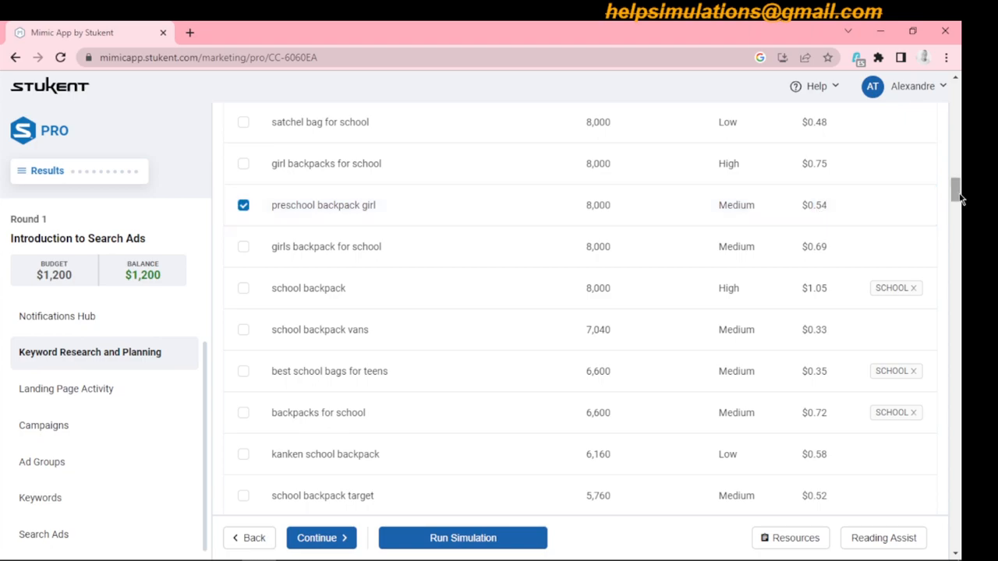
mouse_move(957, 195)
left_mouse_down()
mouse_move(959, 283)
mouse_move(957, 187)
left_mouse_up()
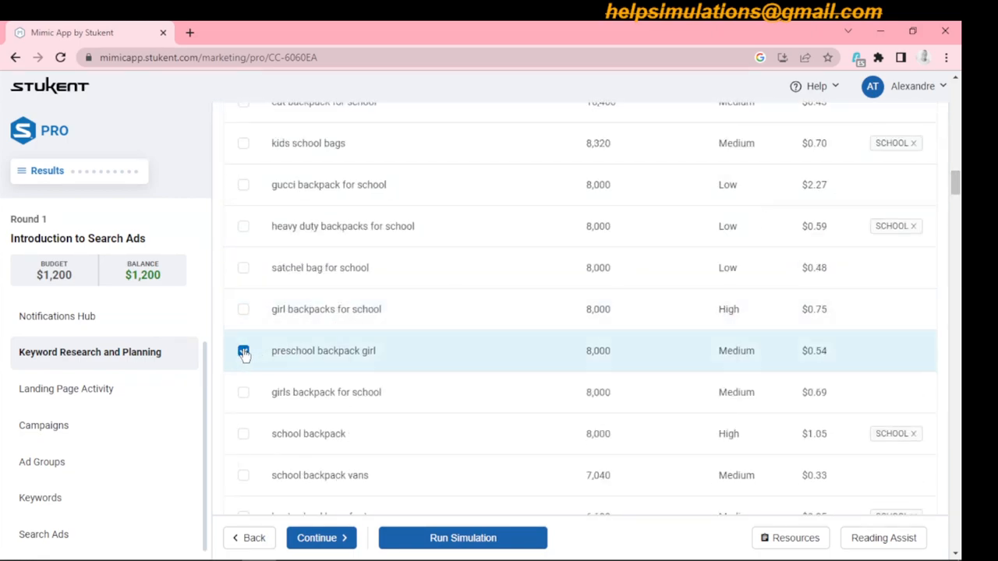
left_click_drag(958, 182, 958, 145)
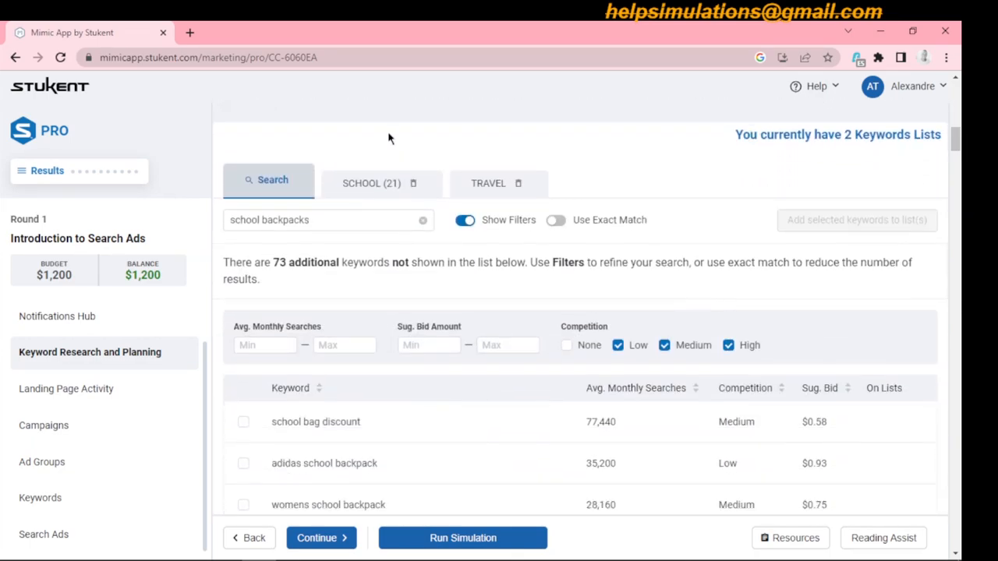
- Review the contents of the SCHOOL and TRAVEL keyword lists
left_click(358, 199)
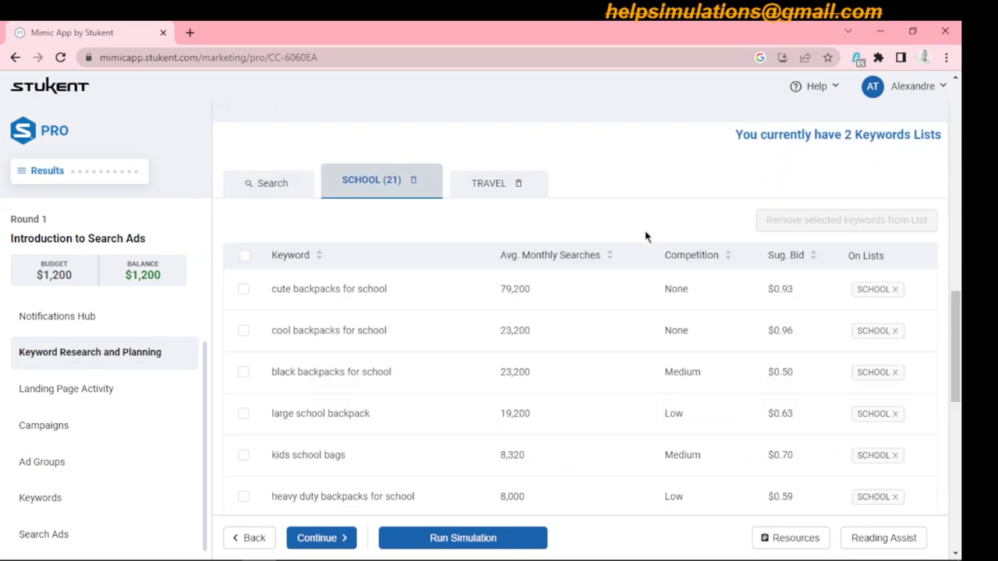
left_click_drag(954, 305, 955, 257)
left_click(482, 364)
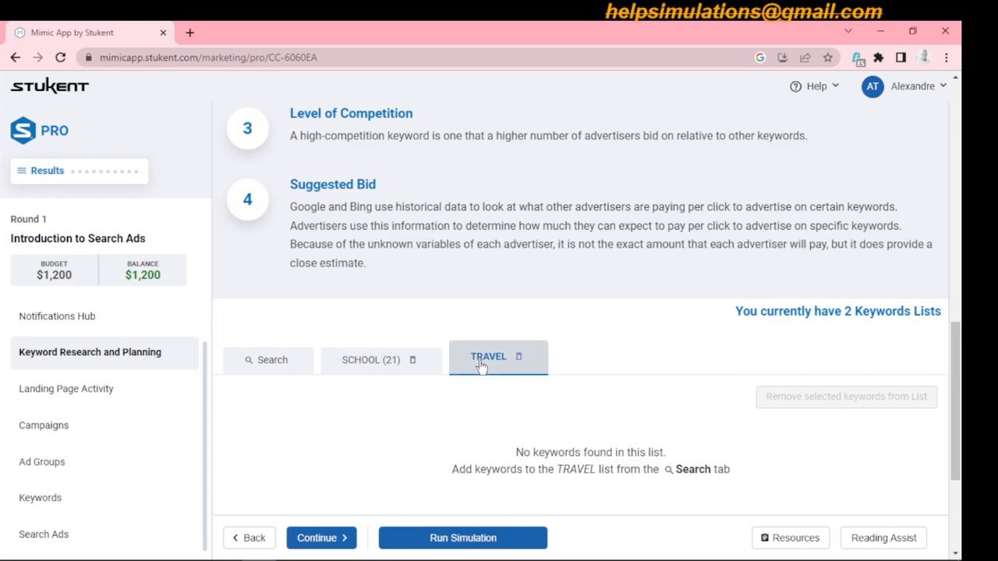
- Return to keyword search and replace the search term with "travel", leaving exact match off
left_click(272, 363)
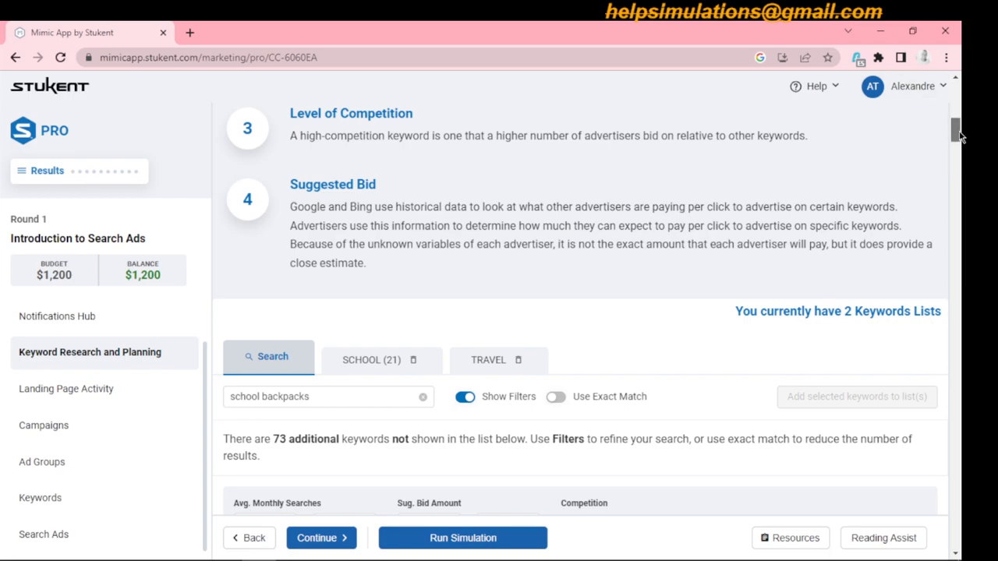
left_click_drag(959, 132, 960, 146)
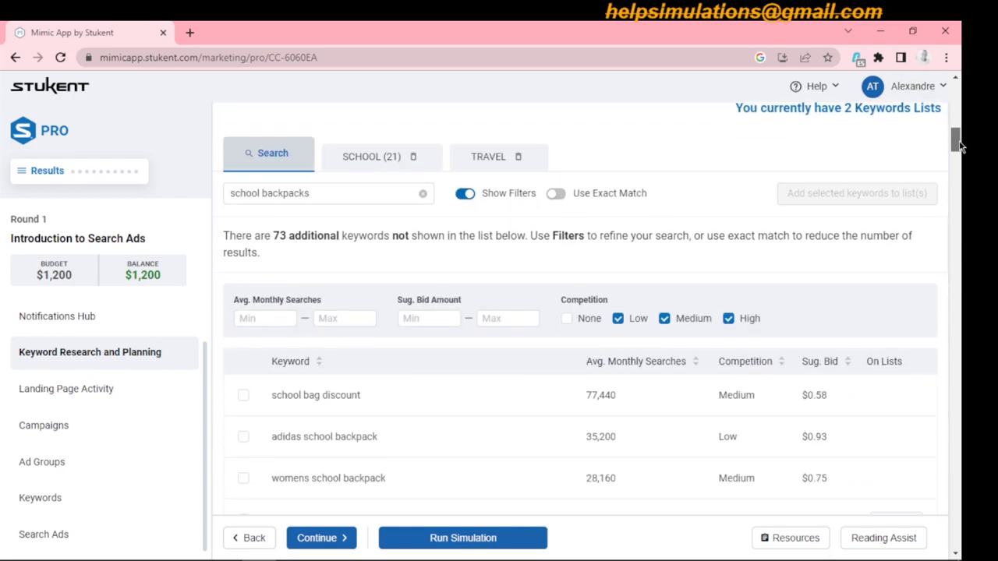
left_click(423, 192)
left_click(356, 196)
type("travel")
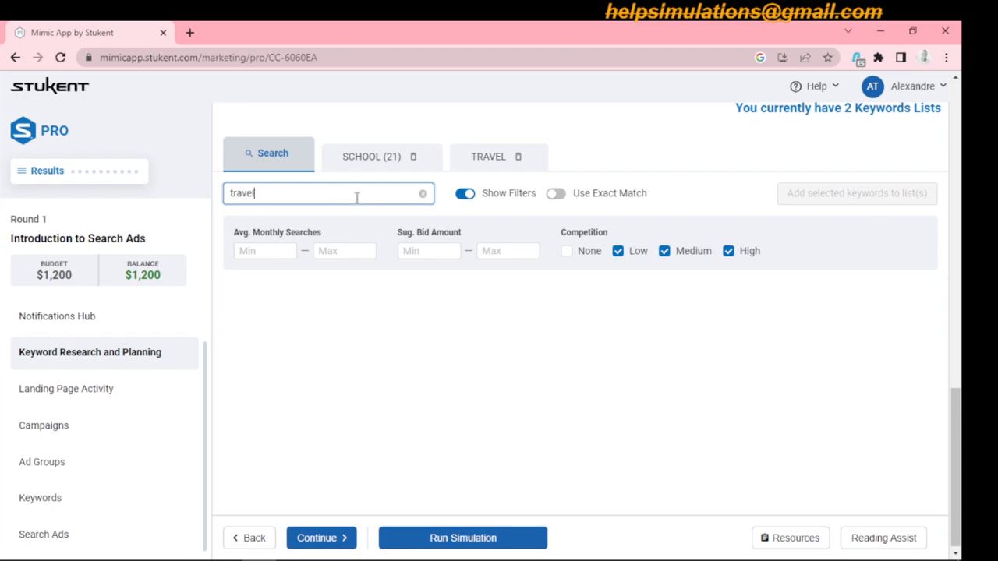
key("Return")
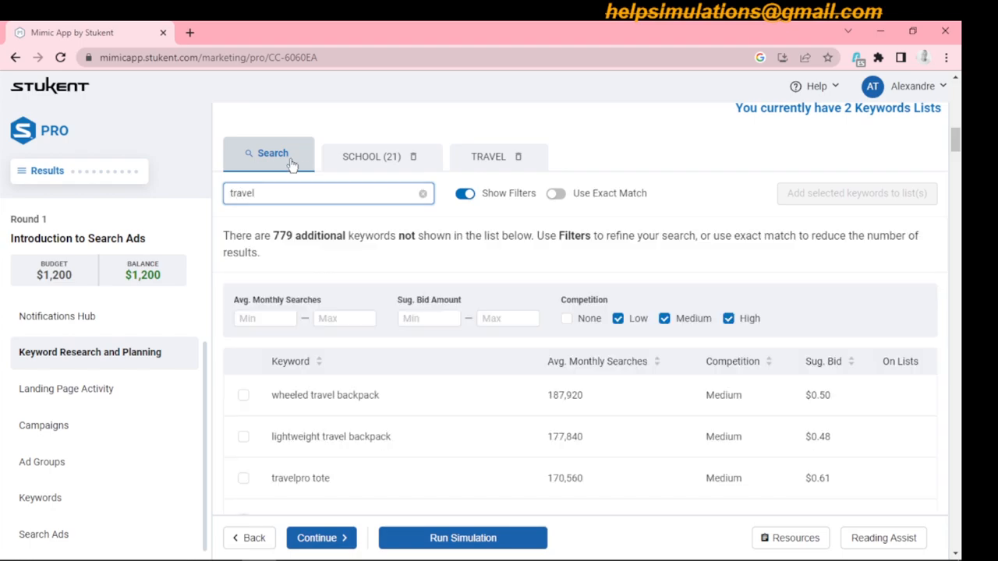
left_click(558, 195)
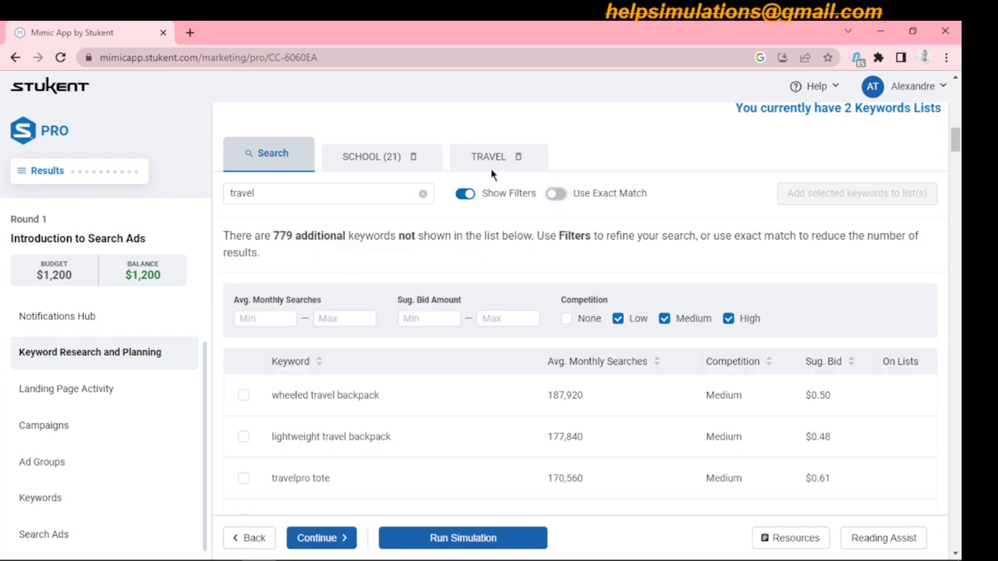
- Select the keywords "wheeled travel backpack", "lightweight travel backpack" and "away travel luggage"
scroll(959, 154, "down", 2)
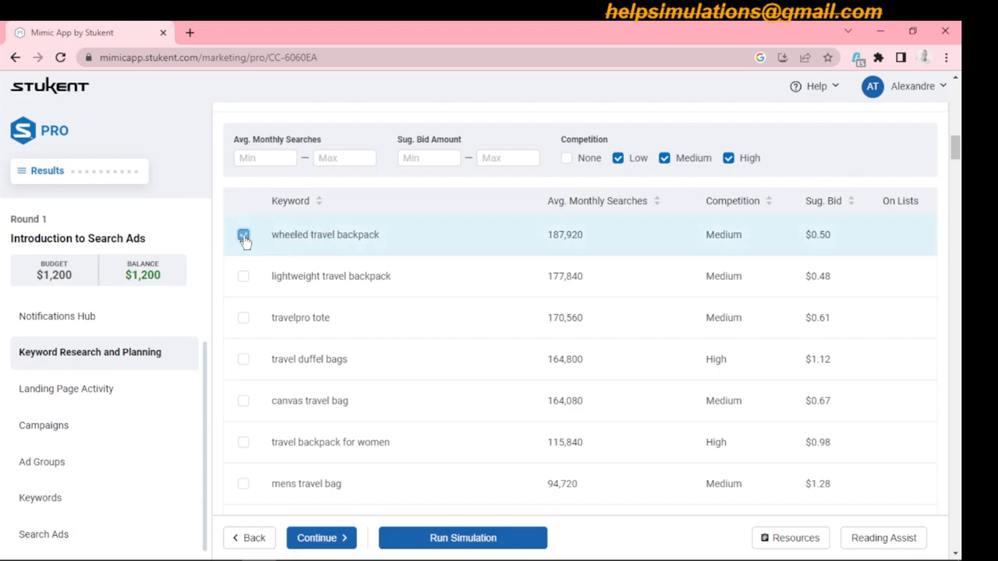
left_click(244, 276)
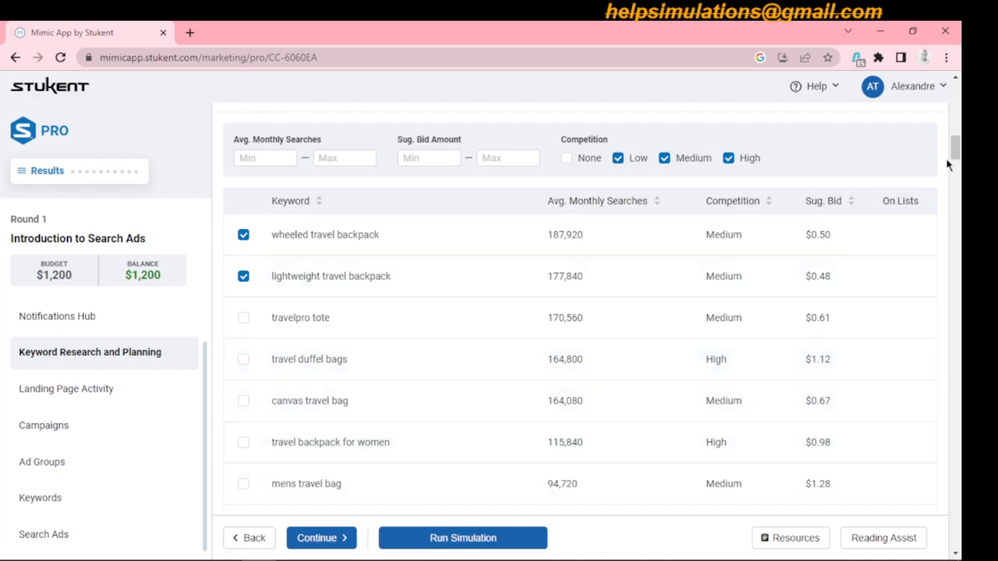
left_click_drag(955, 148, 957, 175)
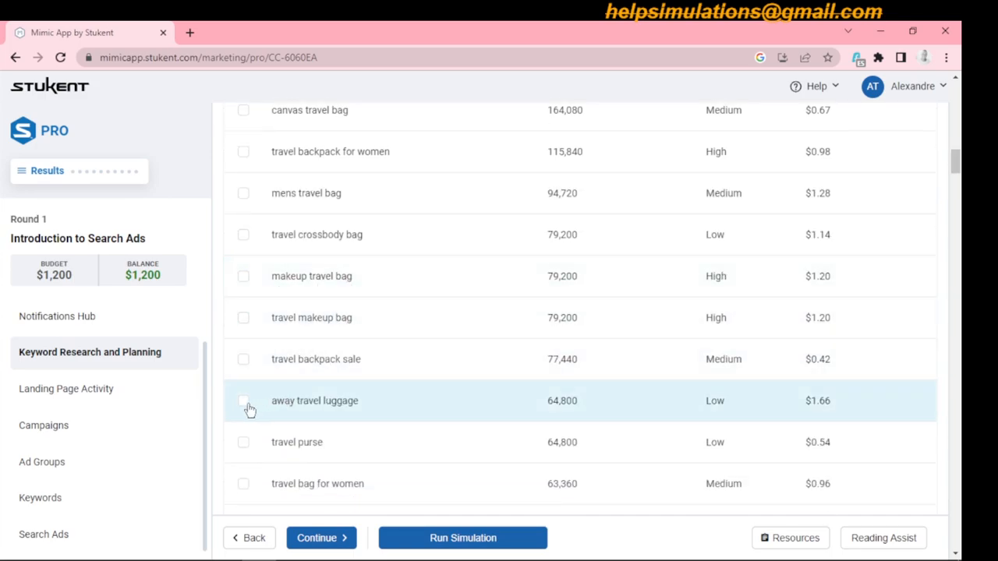
left_click(243, 403)
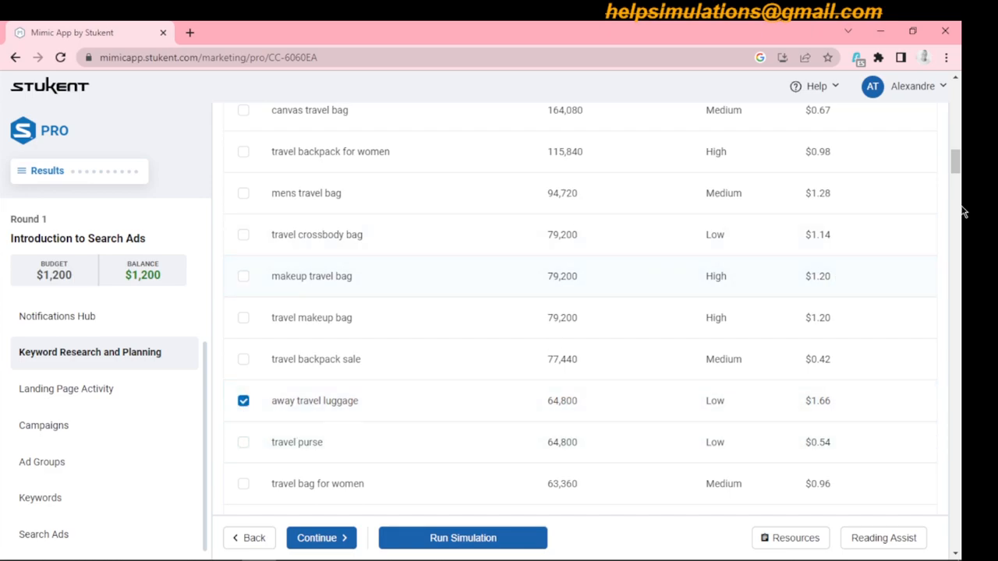
scroll(957, 166, "down", 3)
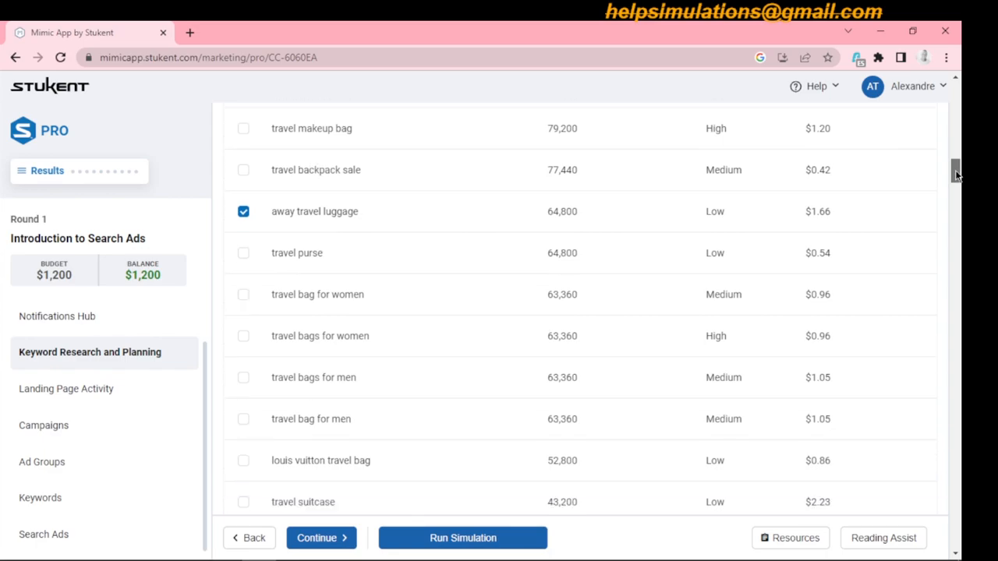
- Deselect "away travel luggage" and select the keywords "traveling bags", "travel backpack carry on" and "best travel backpack carry on"
left_click(243, 212)
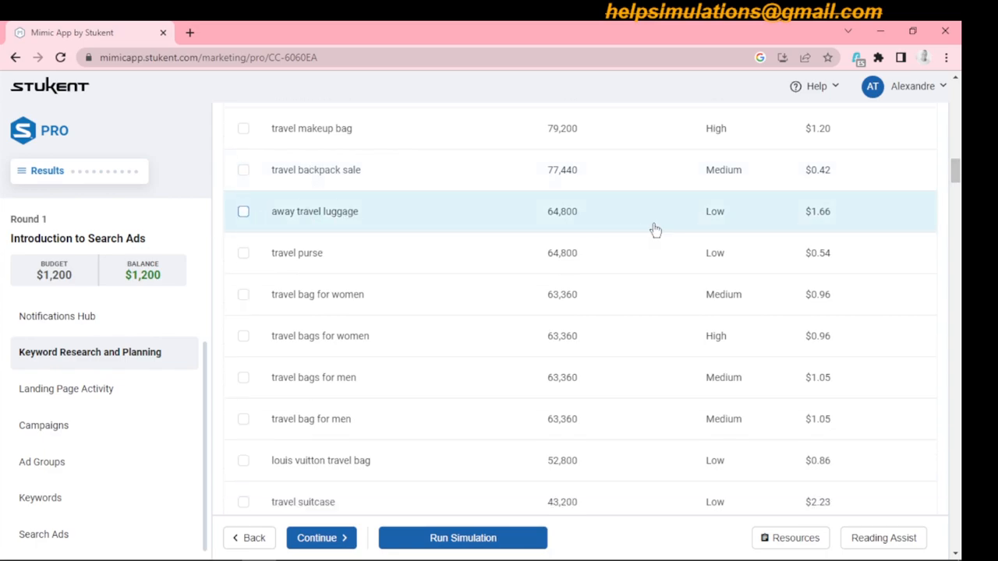
left_click_drag(959, 174, 962, 193)
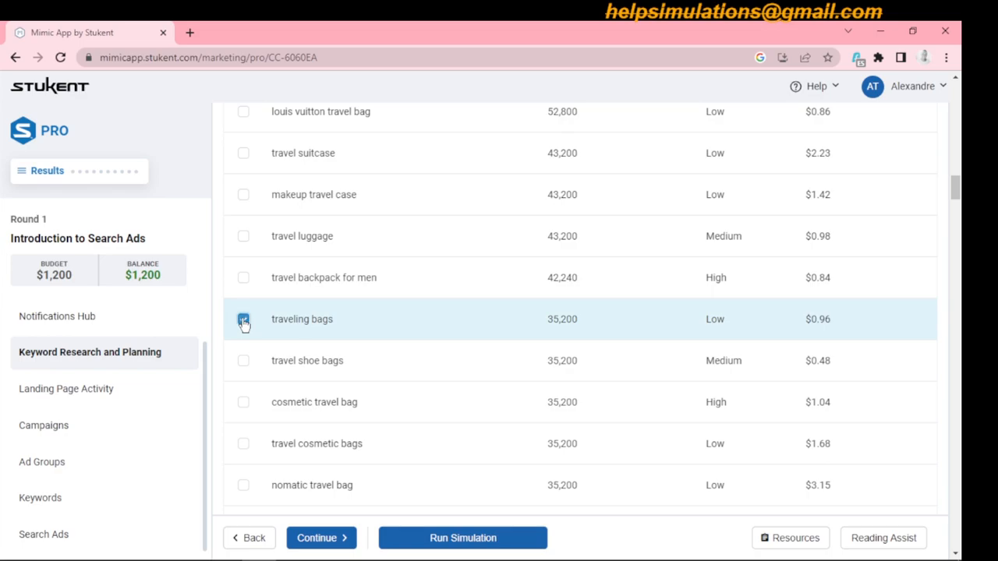
left_click(243, 314)
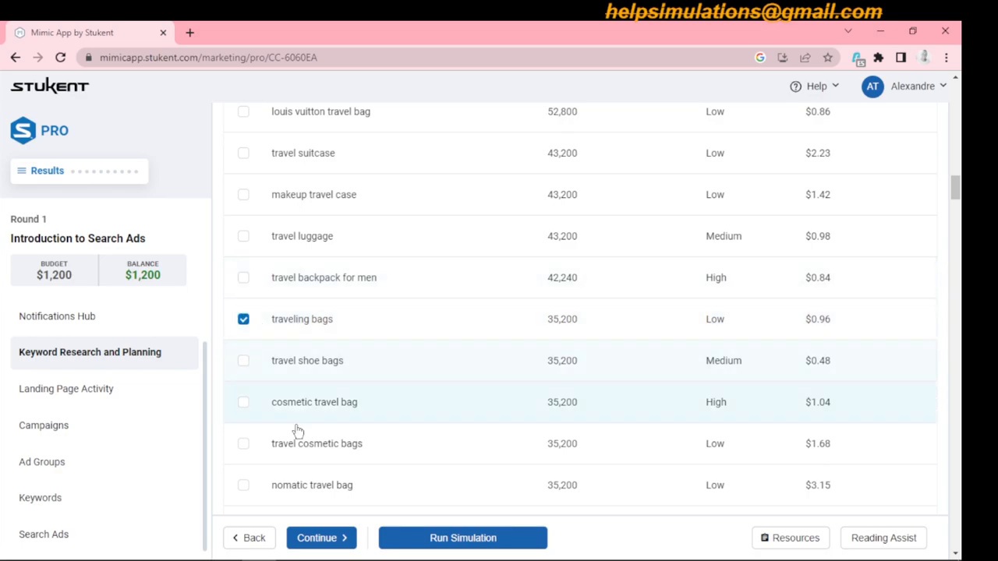
left_click_drag(956, 189, 955, 205)
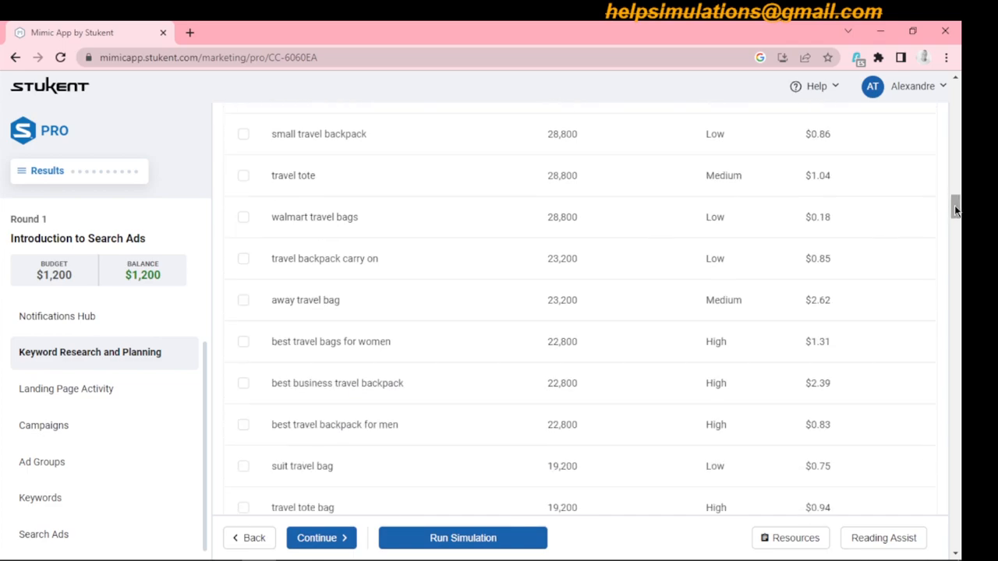
left_click(242, 262)
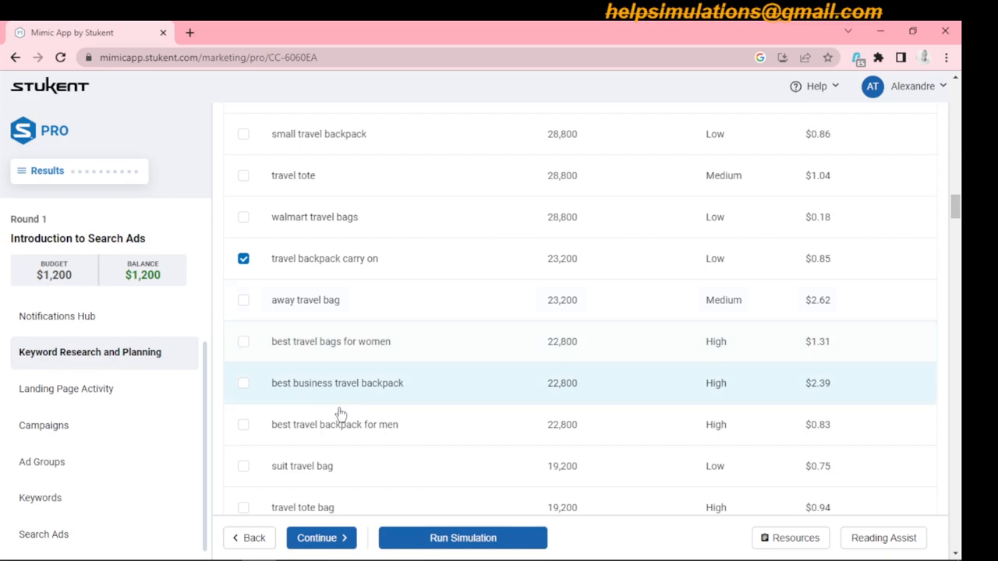
left_click_drag(957, 203, 963, 230)
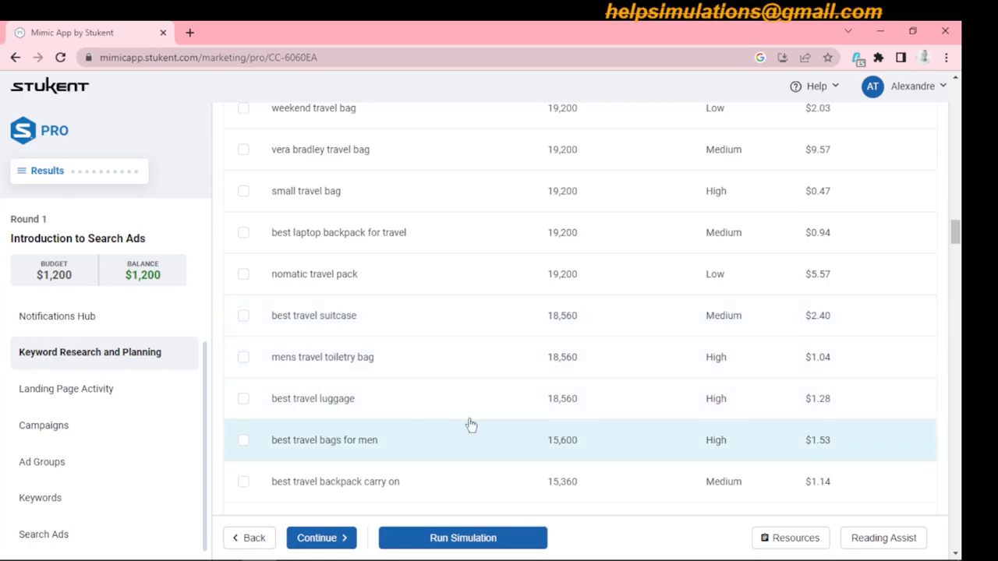
left_click(243, 483)
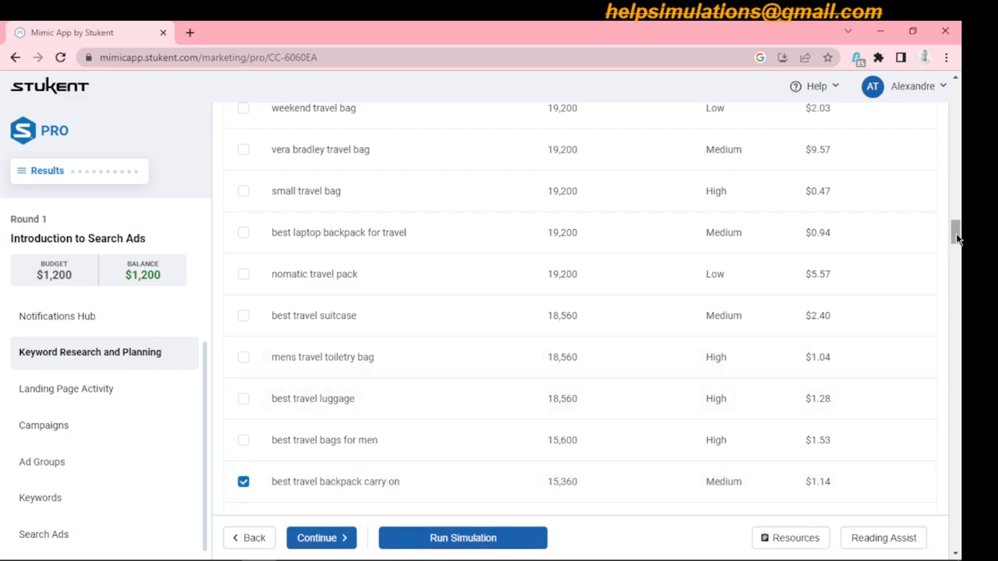
- Select the keywords "travel laptop backpack", "kids travel bags", "travel daypack", "travel backpack" and "travel bag"
left_click_drag(958, 234, 963, 293)
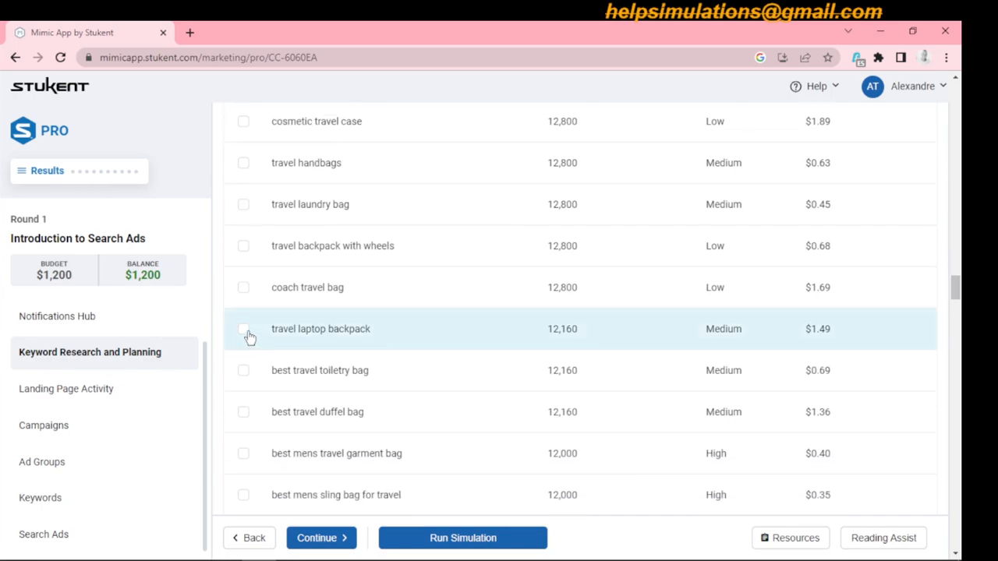
left_click(422, 349)
left_click_drag(957, 290, 960, 321)
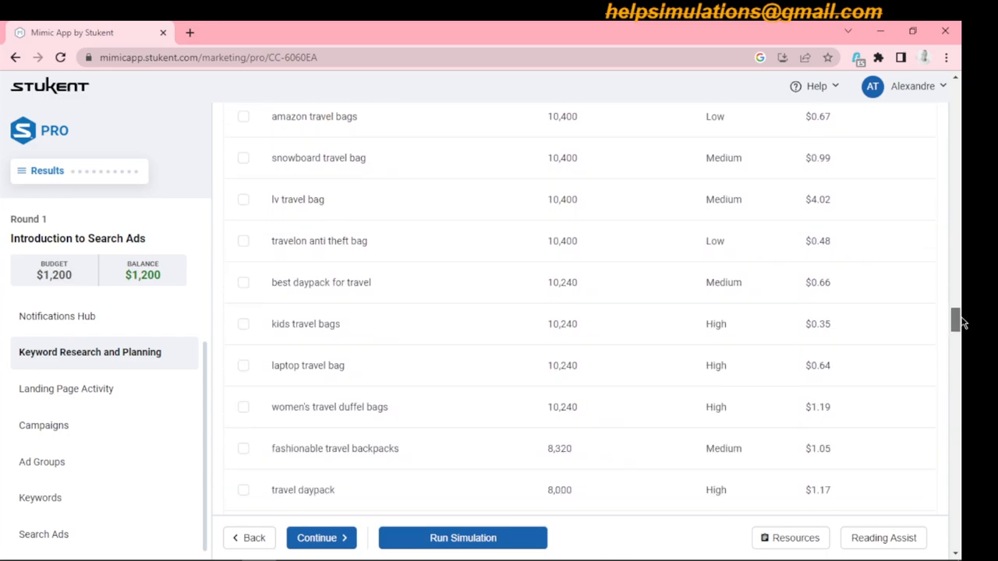
left_click(243, 326)
left_click_drag(955, 320, 955, 329)
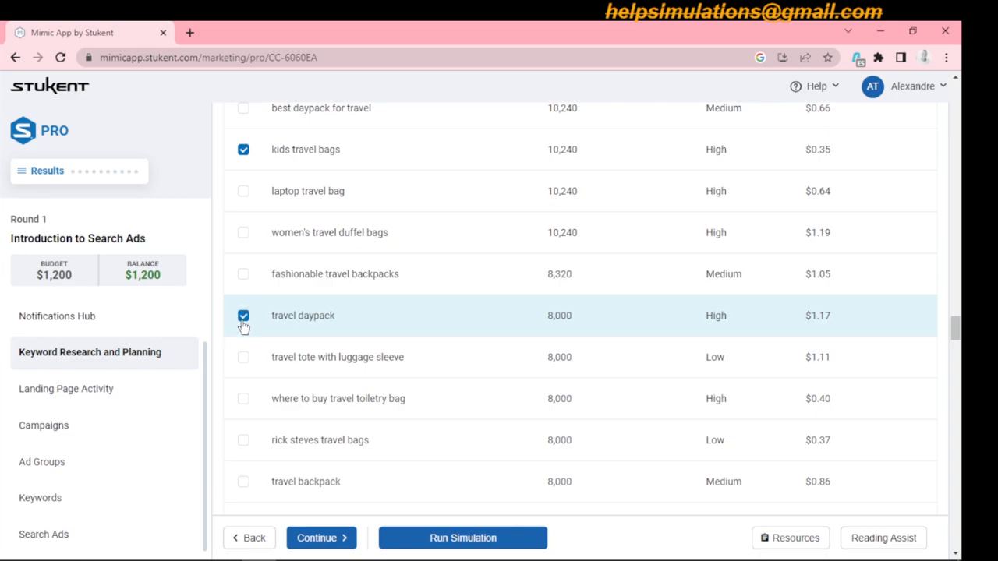
left_click(244, 483)
left_click_drag(957, 331, 959, 346)
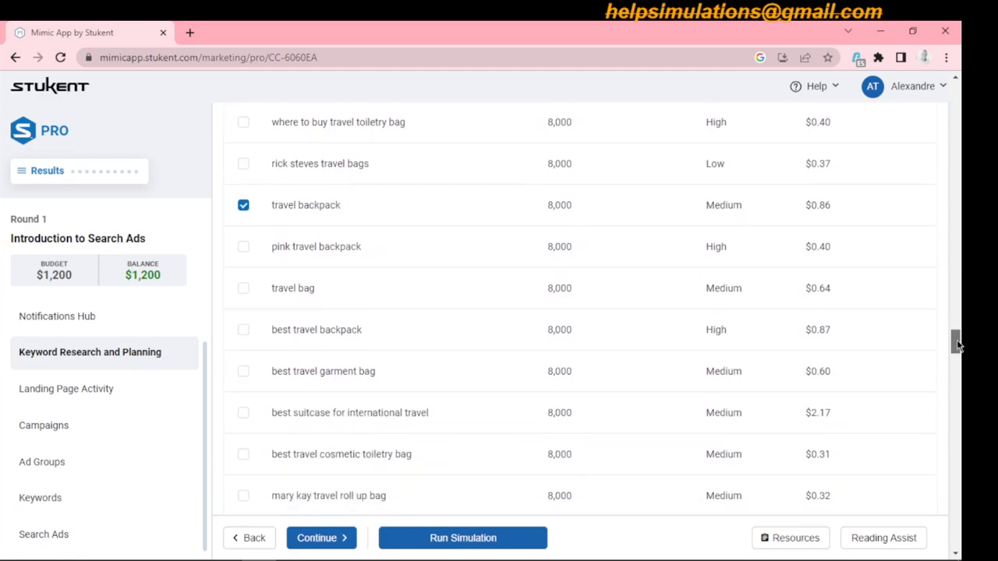
left_click(243, 290)
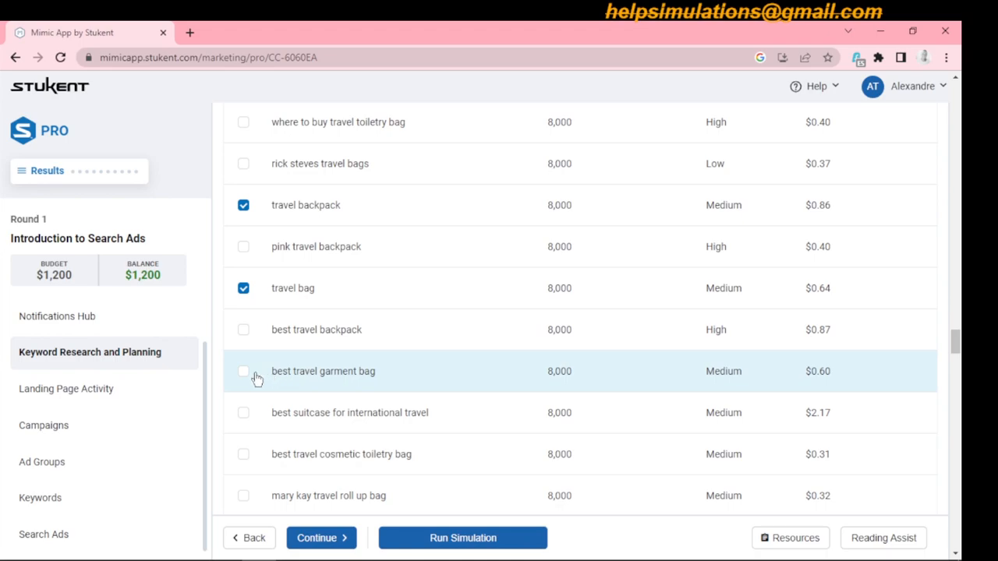
- Select the keywords "waterproof travel bag", "cute travel bags" and "anti theft travel bag" in the travel results
left_click_drag(958, 343, 958, 424)
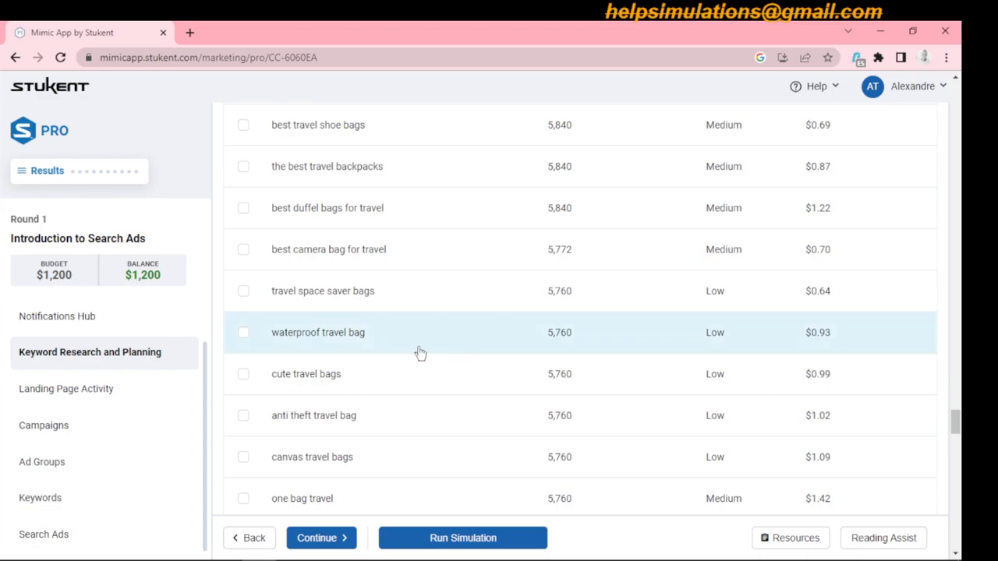
left_click(244, 335)
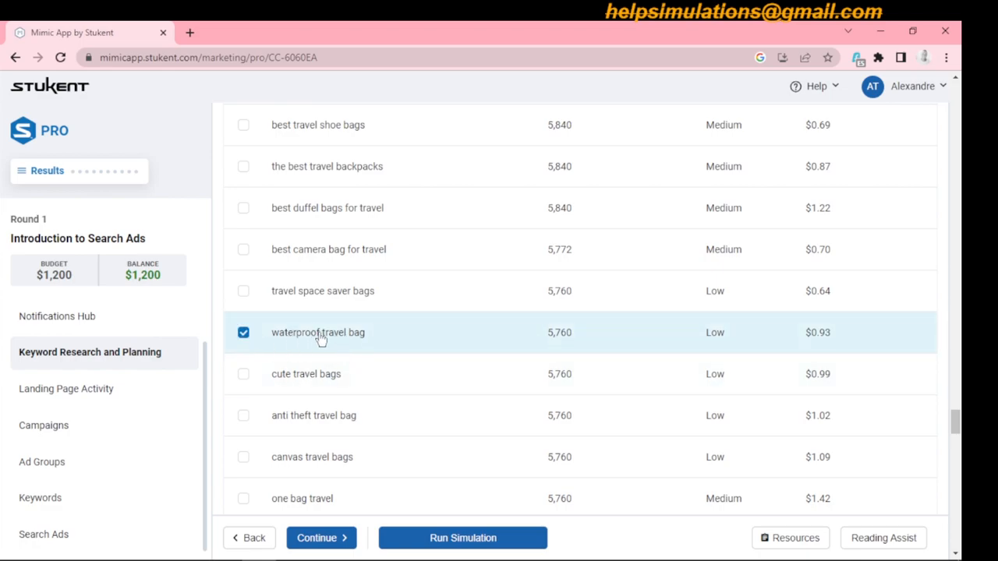
left_click(244, 376)
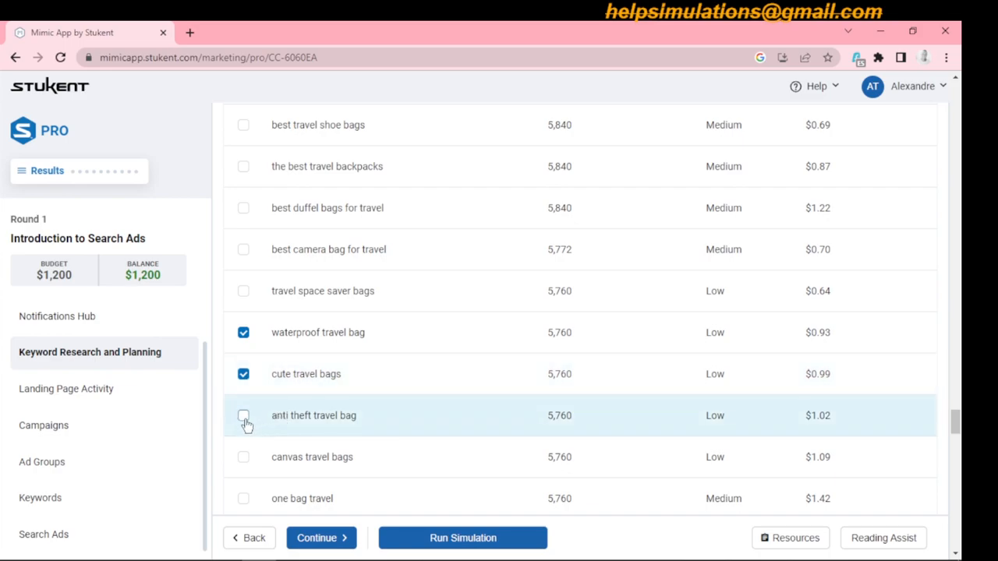
left_click(244, 419)
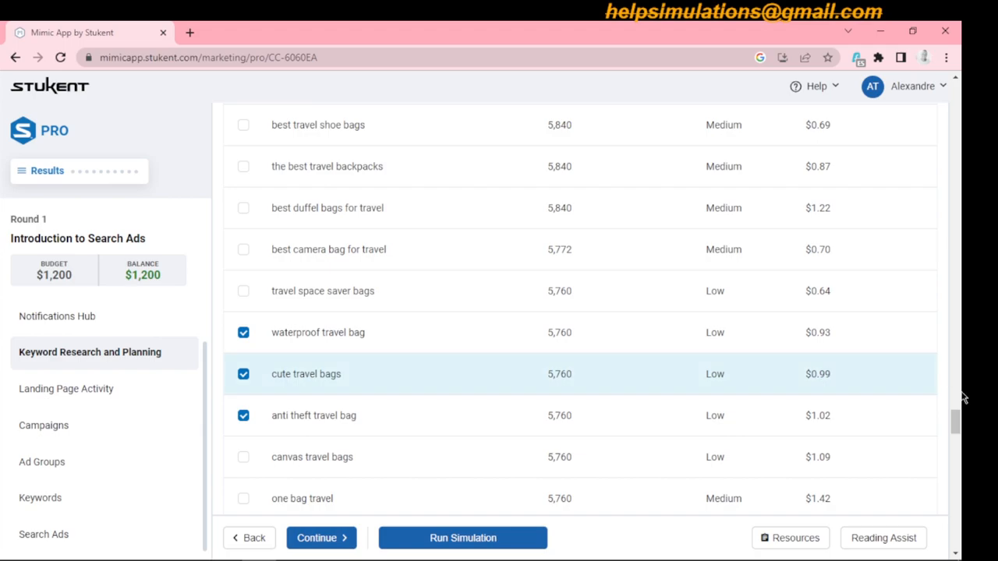
- Select the keywords "big travel bag", "business travel luggage", "best lightweight travel backpack" and "best backpack for air travel"
left_click_drag(955, 421, 956, 443)
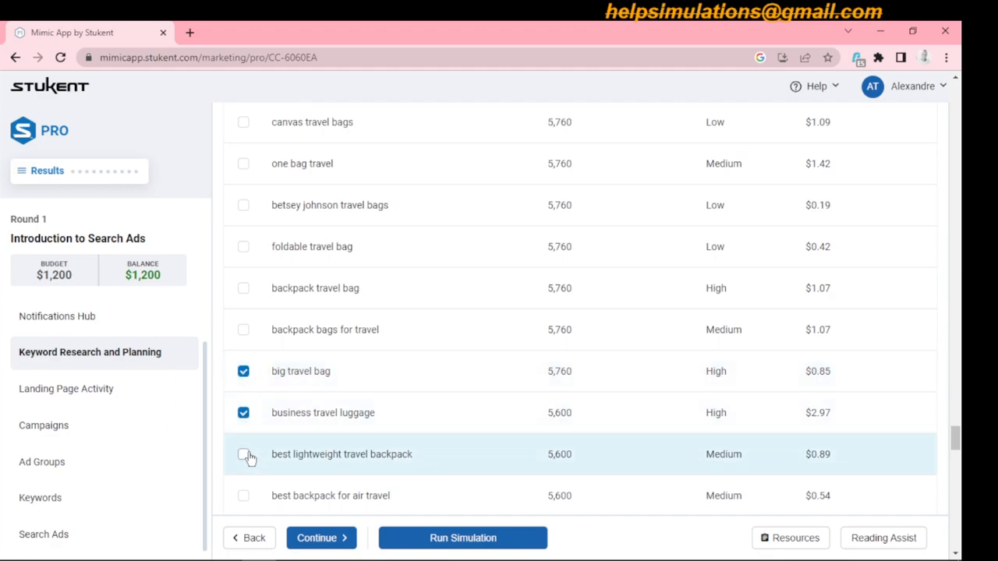
left_click(244, 456)
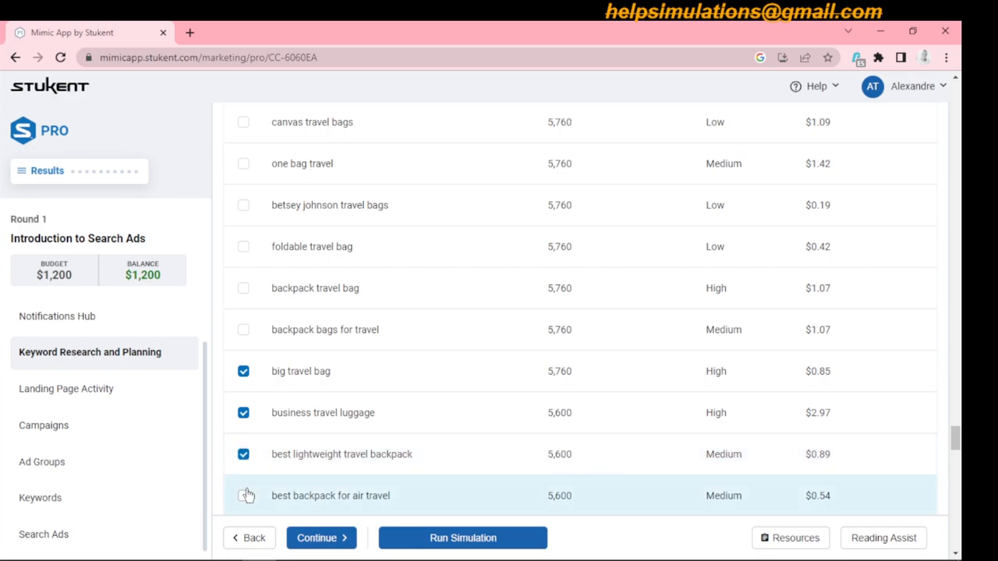
left_click(244, 496)
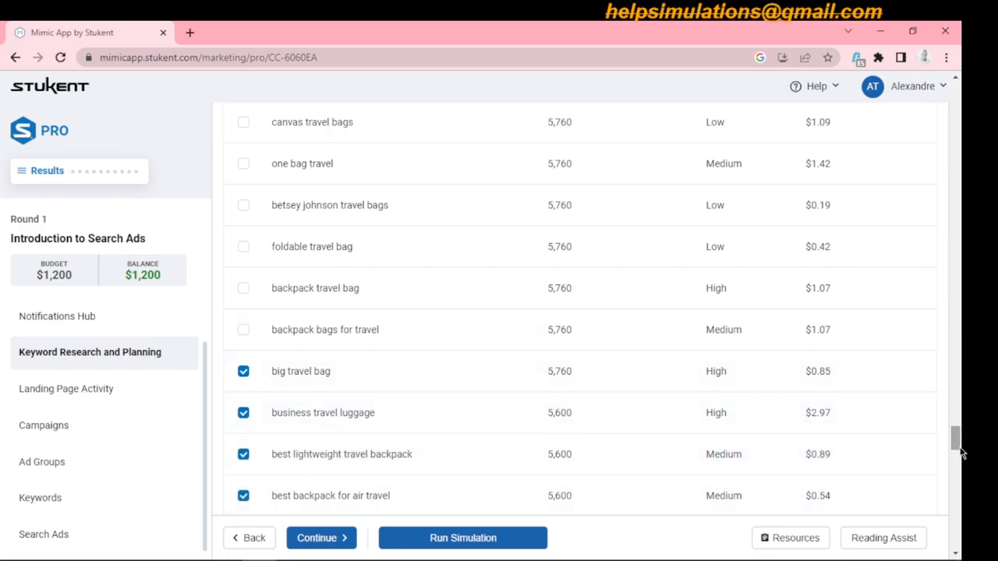
- Add the selected travel keywords to the TRAVEL list only, leaving the SCHOOL list out
left_click_drag(957, 443, 958, 465)
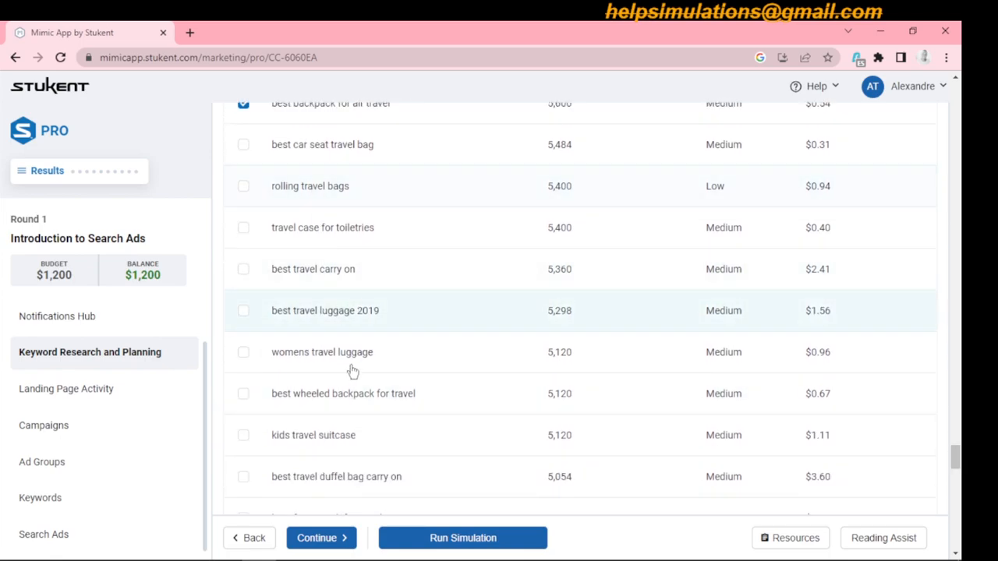
left_click_drag(956, 460, 962, 152)
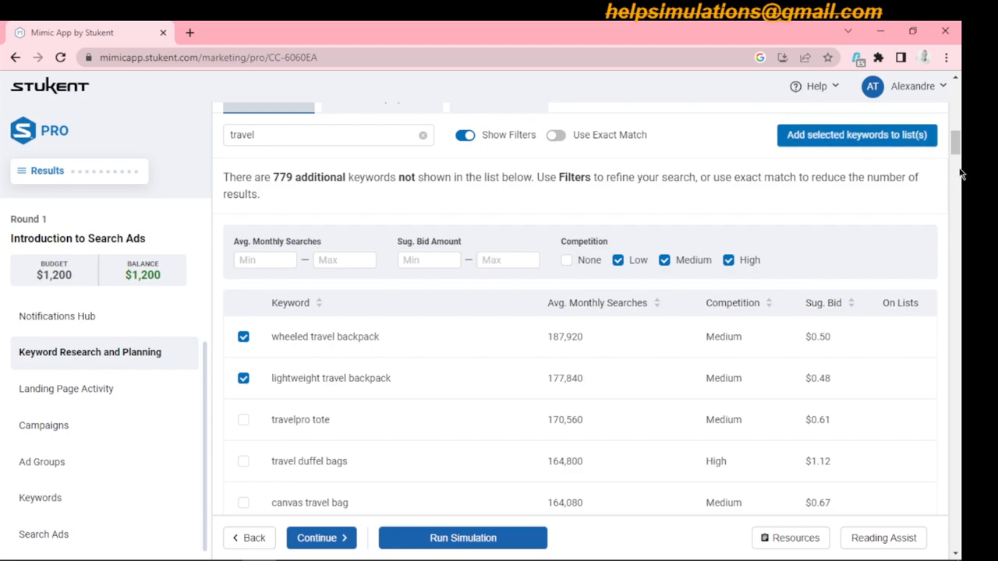
left_click_drag(956, 165, 956, 146)
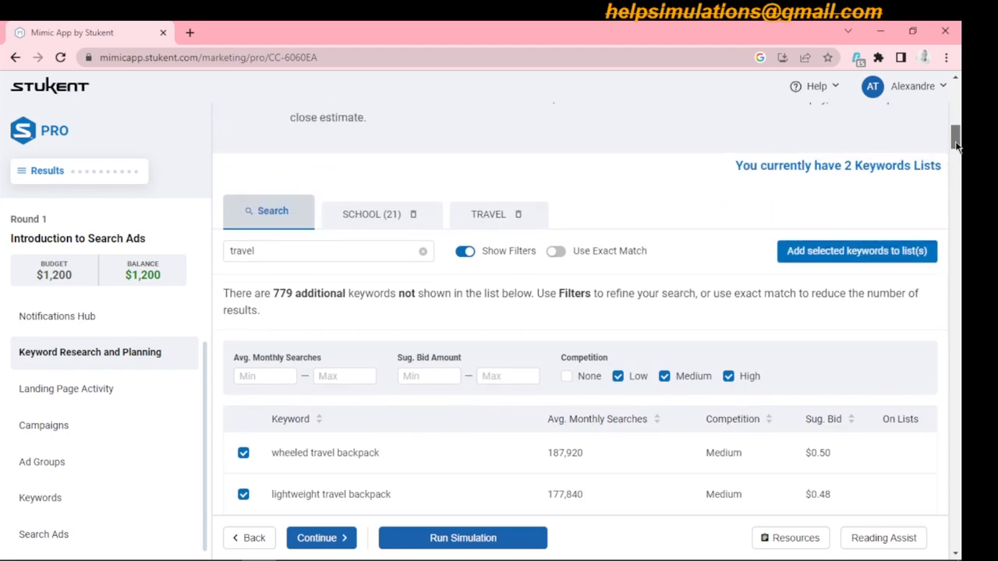
left_click(852, 258)
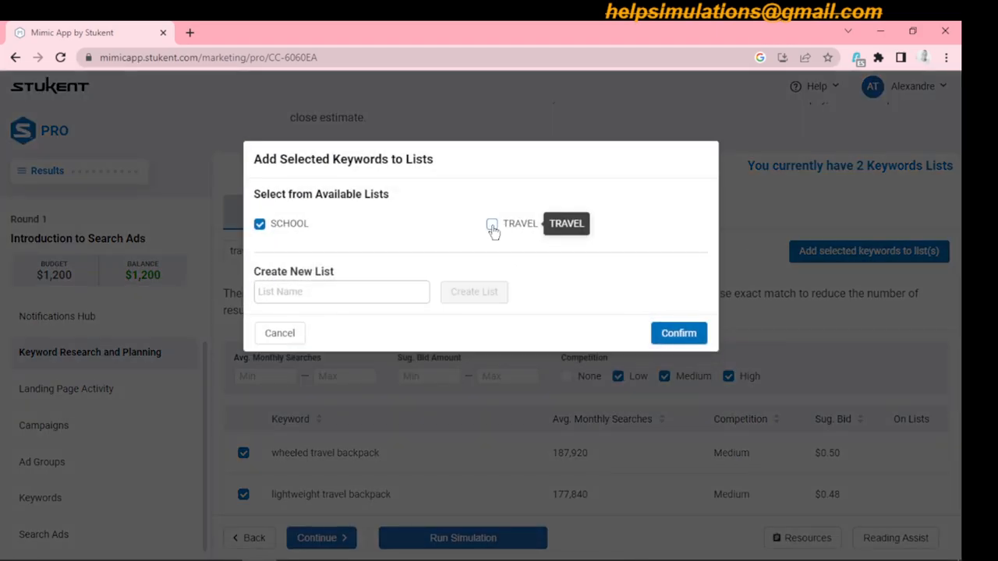
left_click(260, 225)
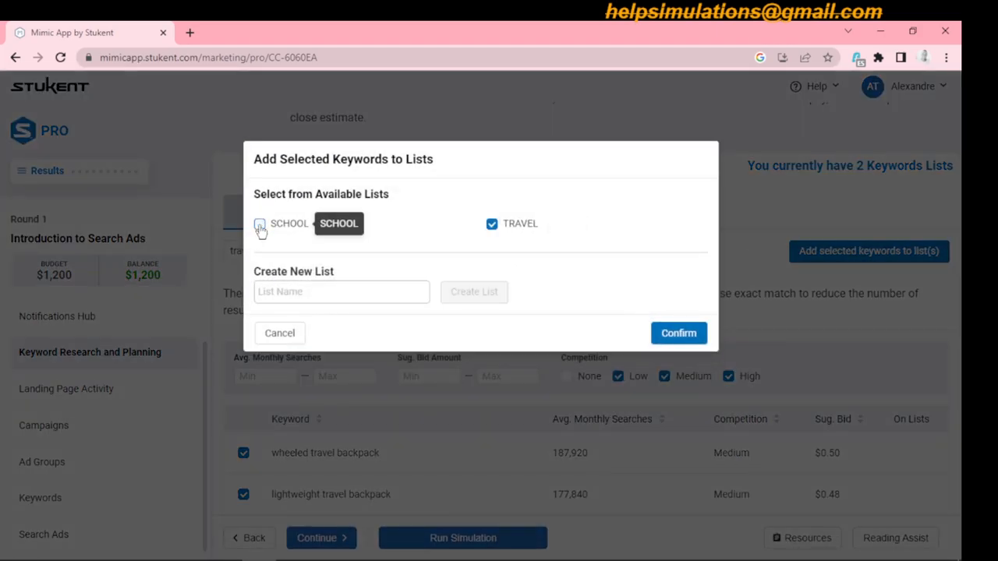
left_click(674, 336)
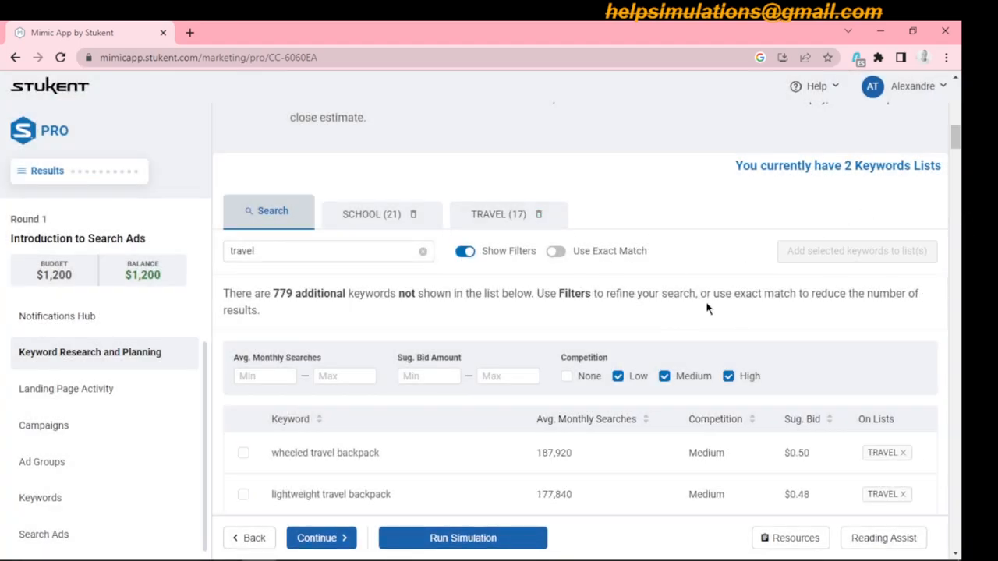
- Select the additional keywords "canvas travel bag", "best travel day bag", "best daypack for city travel" and "best travel day pack"
left_click(958, 162)
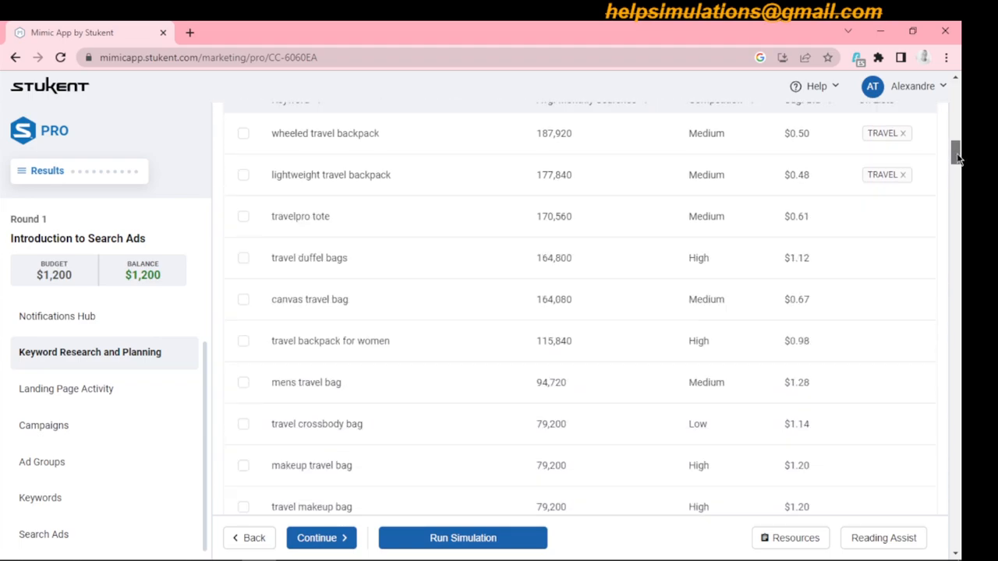
mouse_move(958, 162)
left_mouse_down()
mouse_move(958, 151)
mouse_move(958, 162)
left_mouse_up()
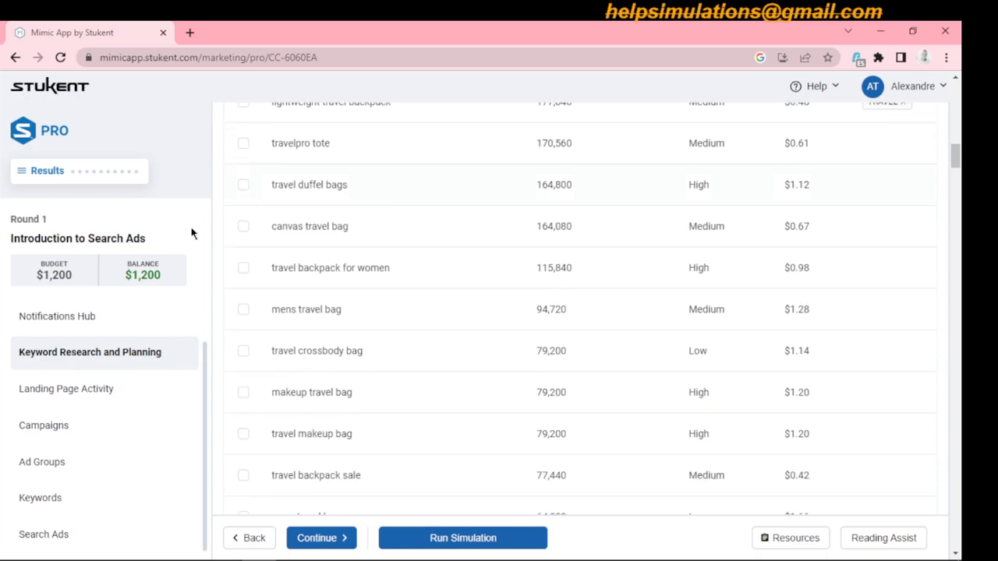
left_click(244, 227)
left_click_drag(957, 162, 958, 538)
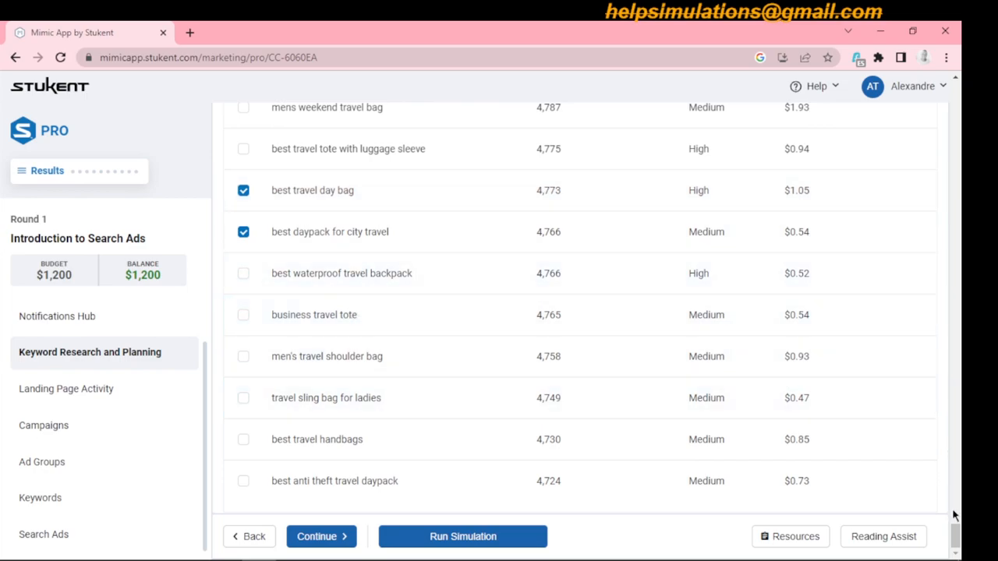
scroll(957, 534, "up", 2)
scroll(958, 535, "up", 3)
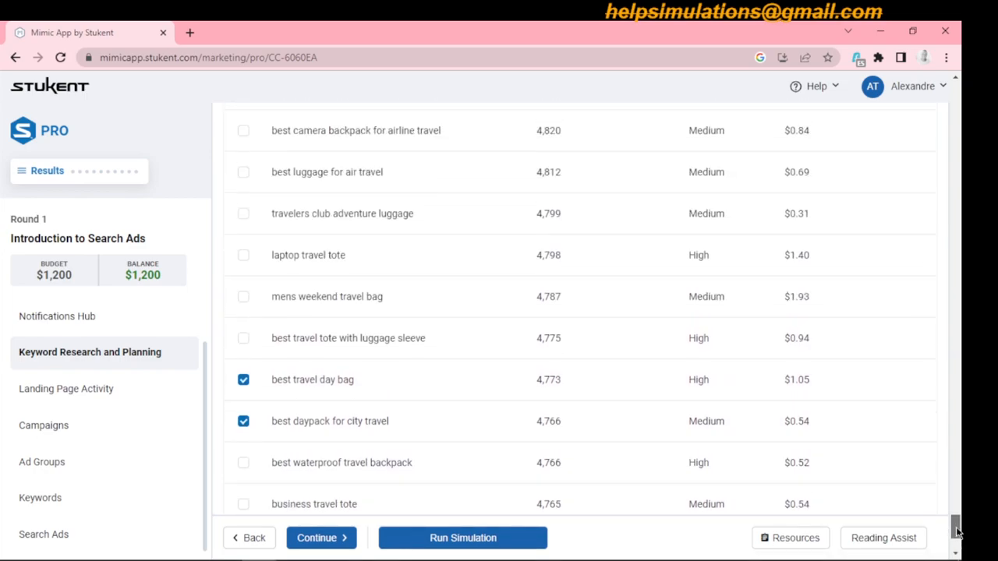
scroll(958, 529, "up", 2)
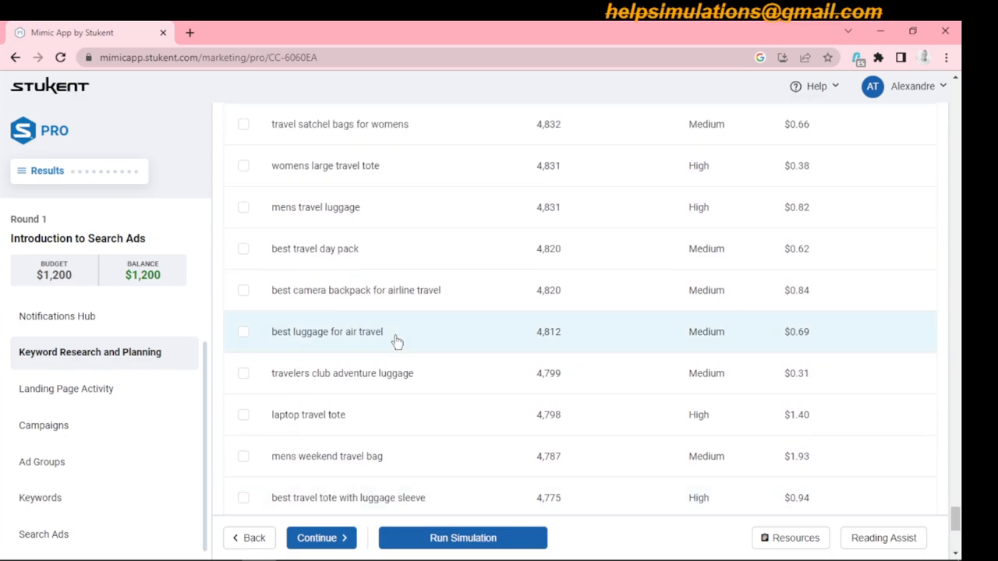
left_click(243, 250)
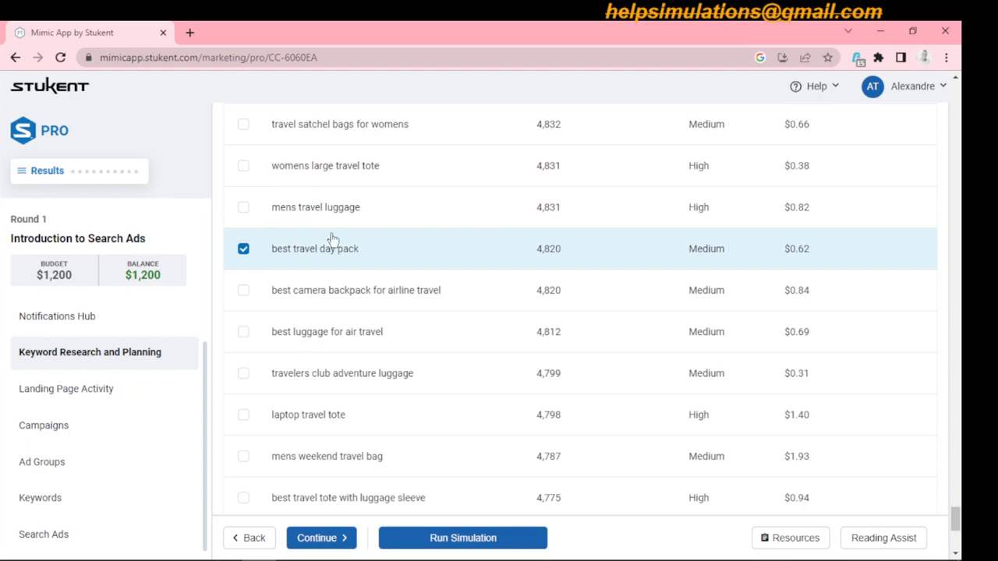
- Add the four additional selected keywords to the existing TRAVEL list
left_click_drag(955, 529, 951, 148)
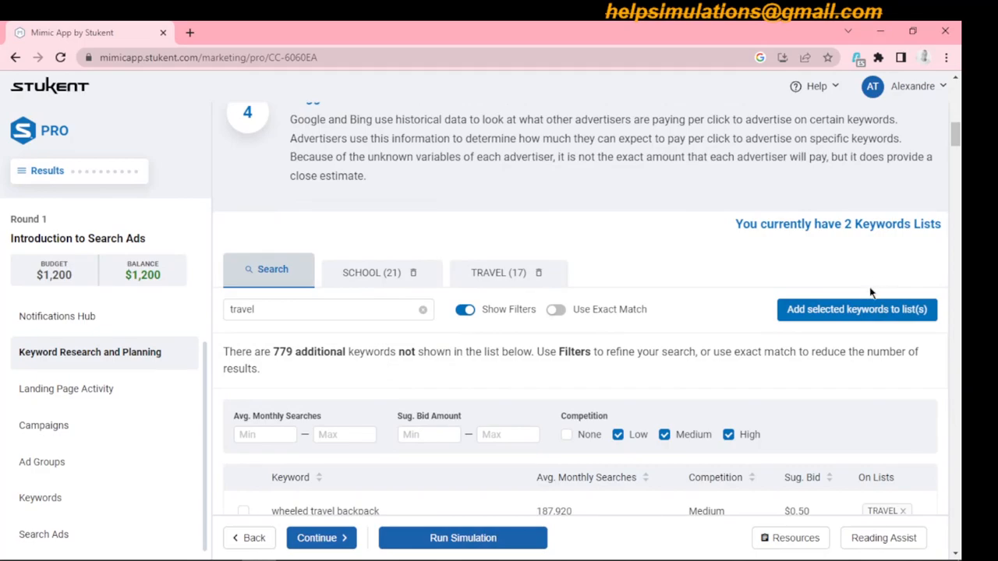
left_click(864, 309)
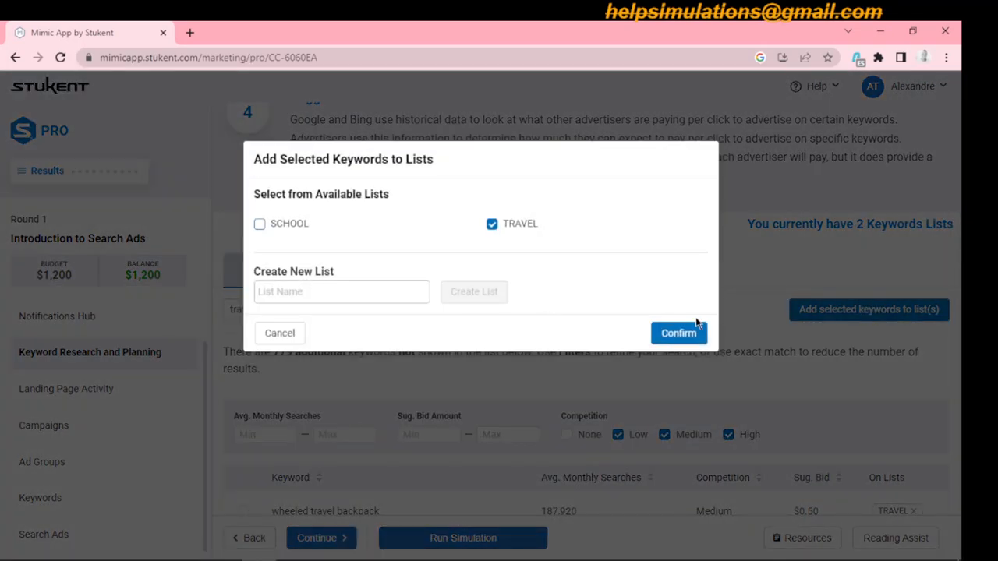
left_click(692, 333)
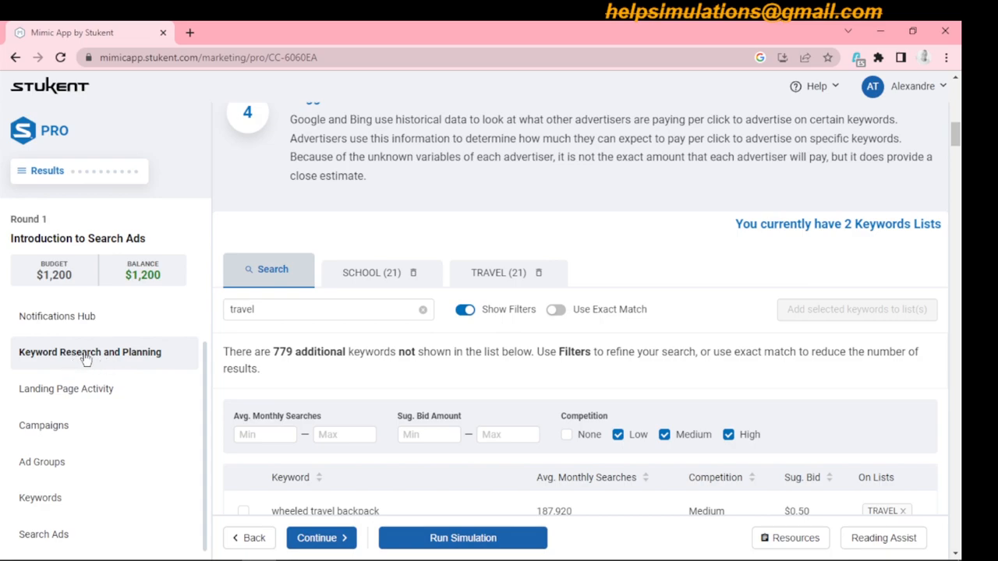
- On the Landing Page Activity, set the page title to "Buhi American Dream Backpack" and choose the "With a timeless design and modern functionality" meta description
left_click(97, 393)
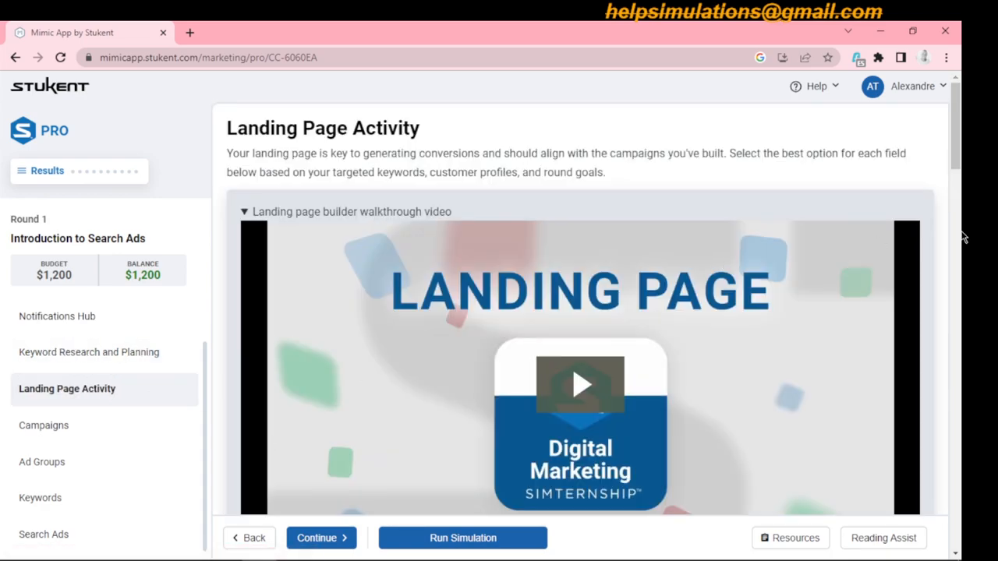
scroll(959, 195, "down", 6)
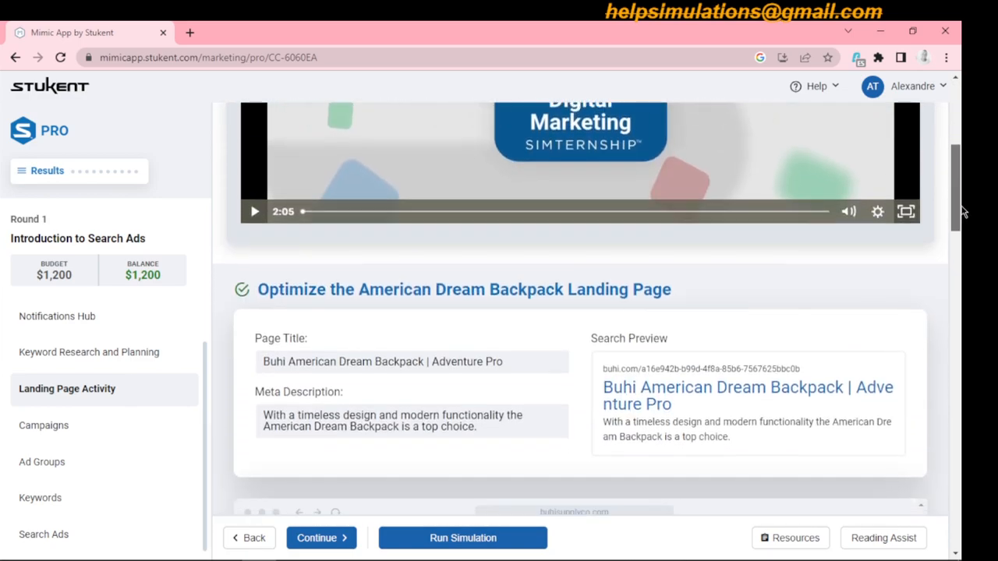
scroll(960, 234, "down", 2)
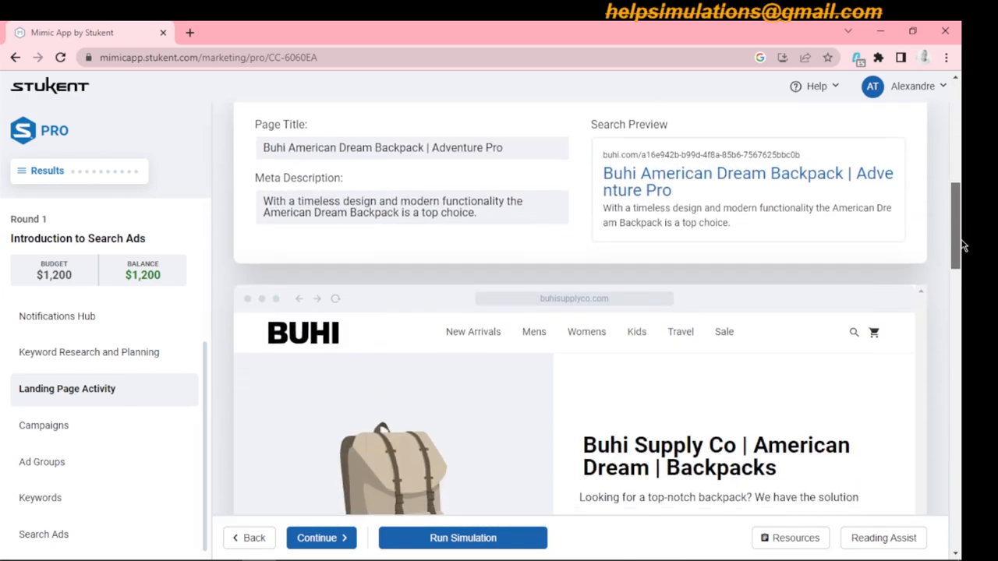
scroll(962, 249, "down", 3)
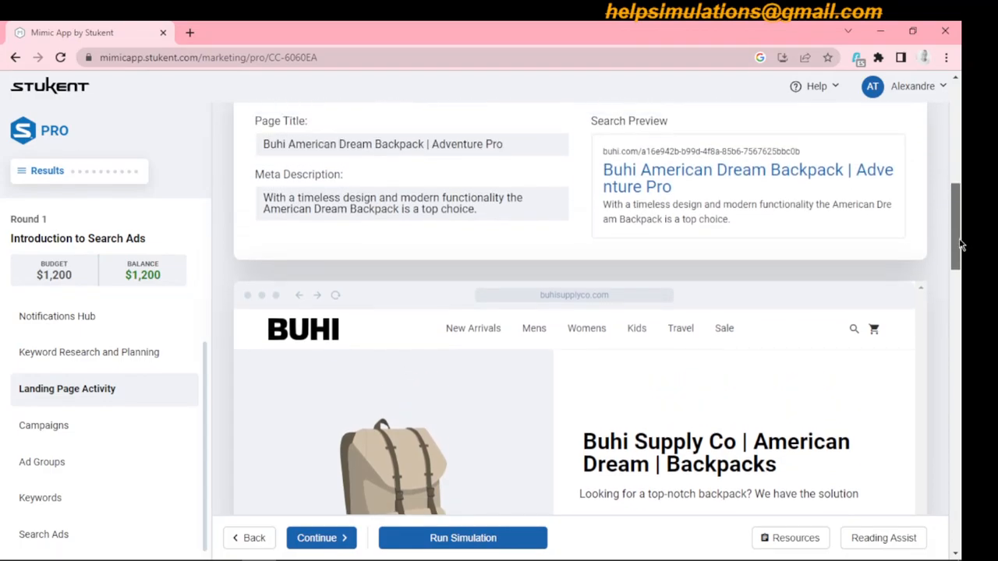
scroll(961, 245, "up", 1)
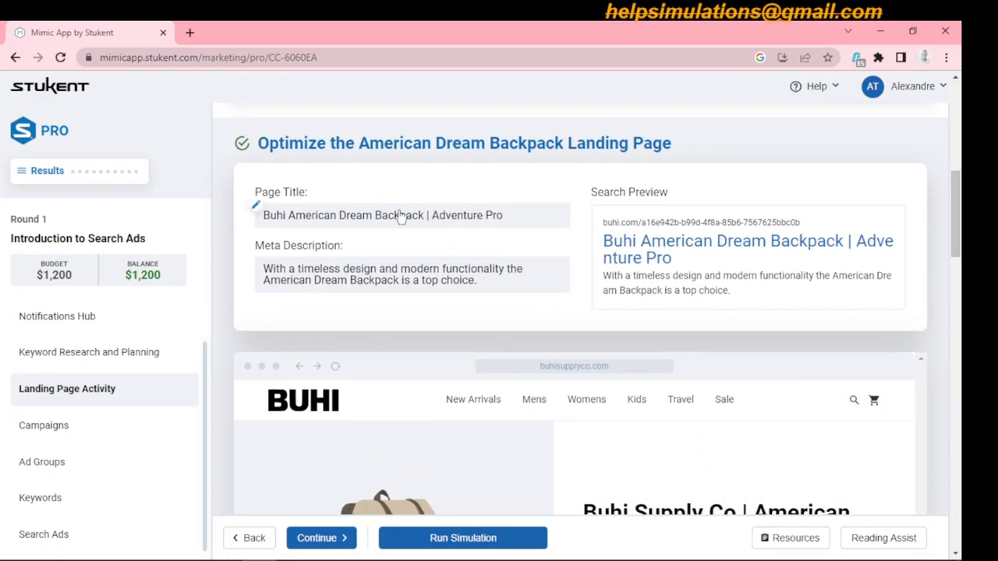
left_click(400, 216)
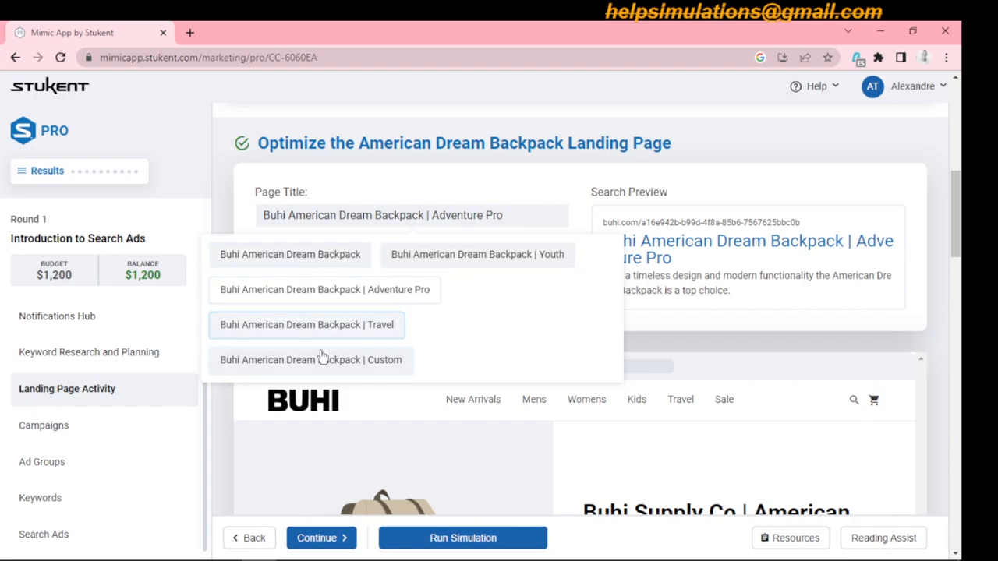
left_click(321, 263)
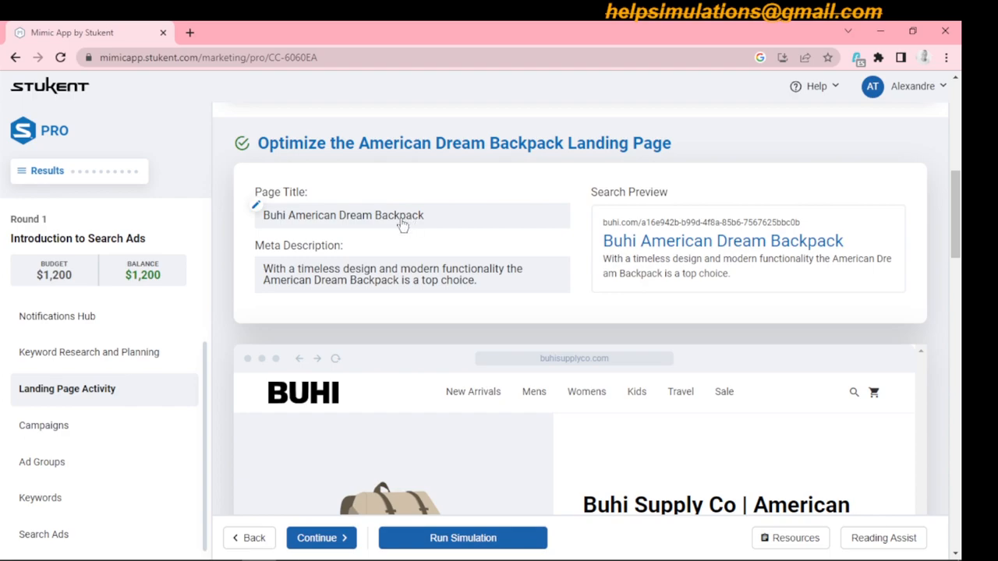
left_click(381, 278)
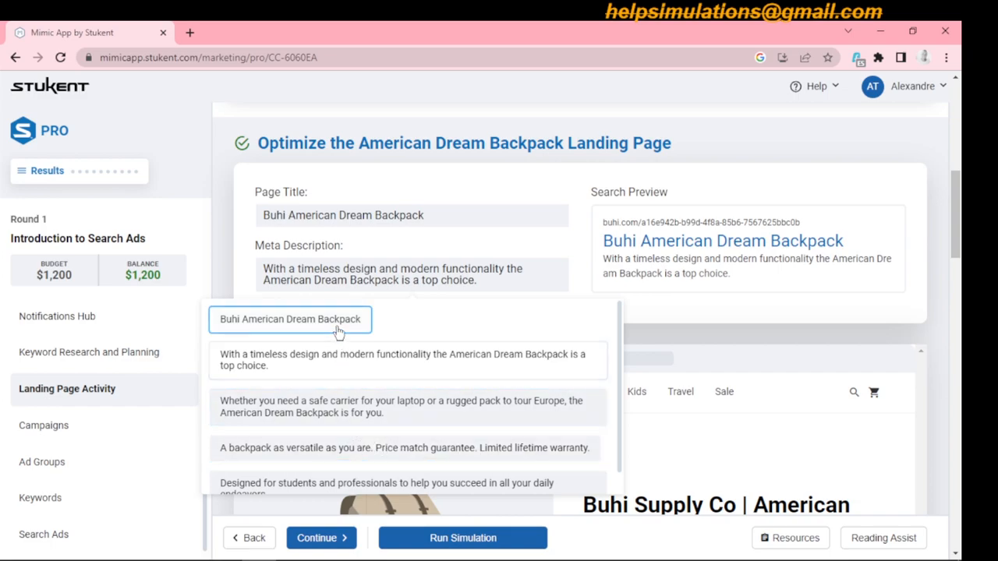
left_click(363, 366)
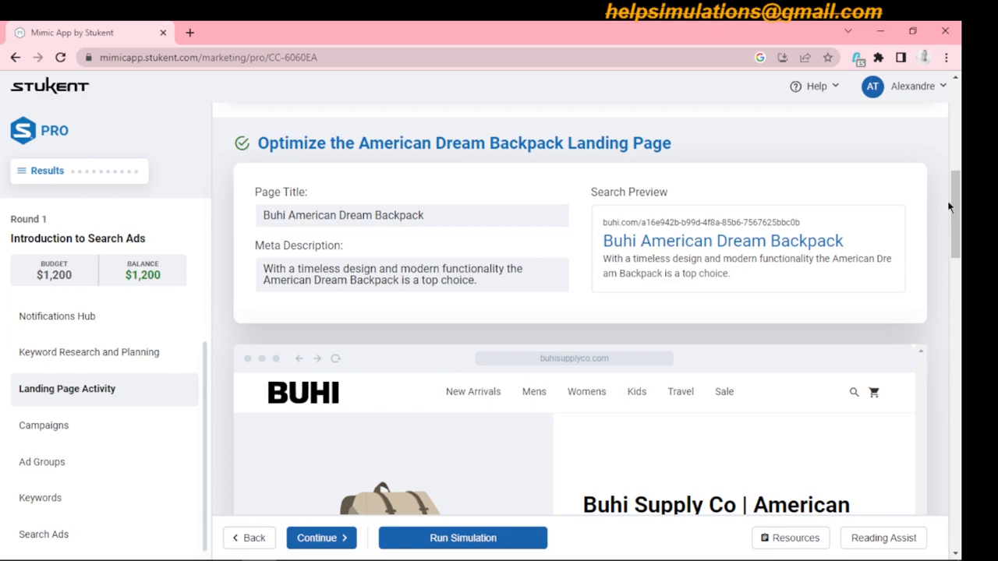
- Set the landing page's main product heading to "Buhi | American Dream | Backpacks"
left_click_drag(956, 204, 958, 214)
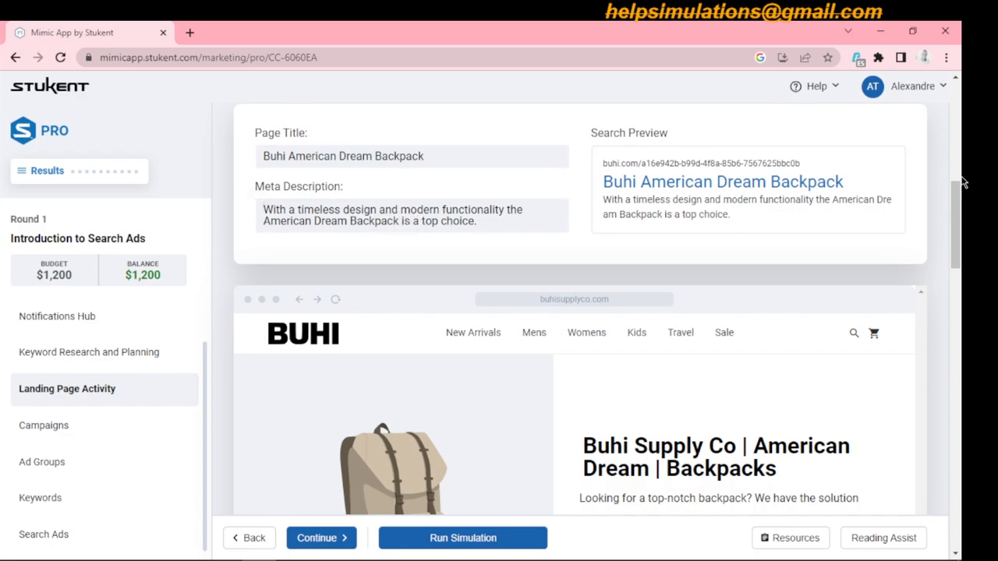
left_click_drag(960, 194, 959, 230)
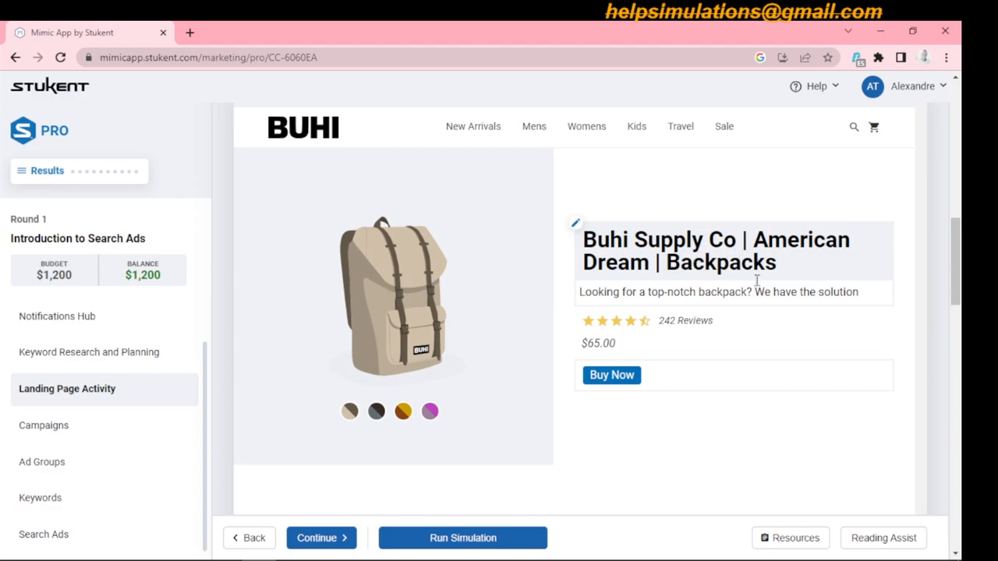
left_click(718, 258)
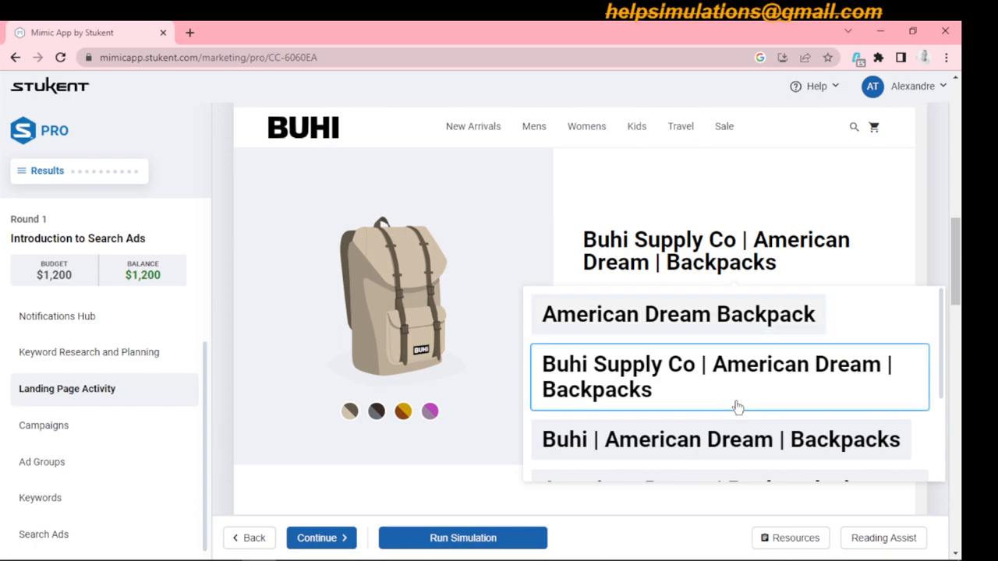
left_click(735, 452)
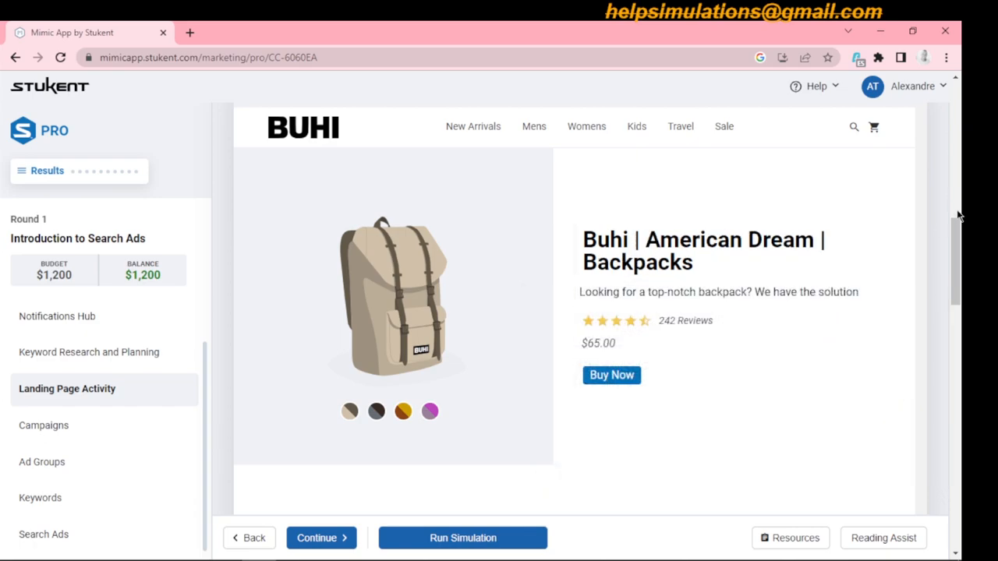
- Delete the existing product description text beneath the landing page heading
left_click_drag(962, 241, 963, 256)
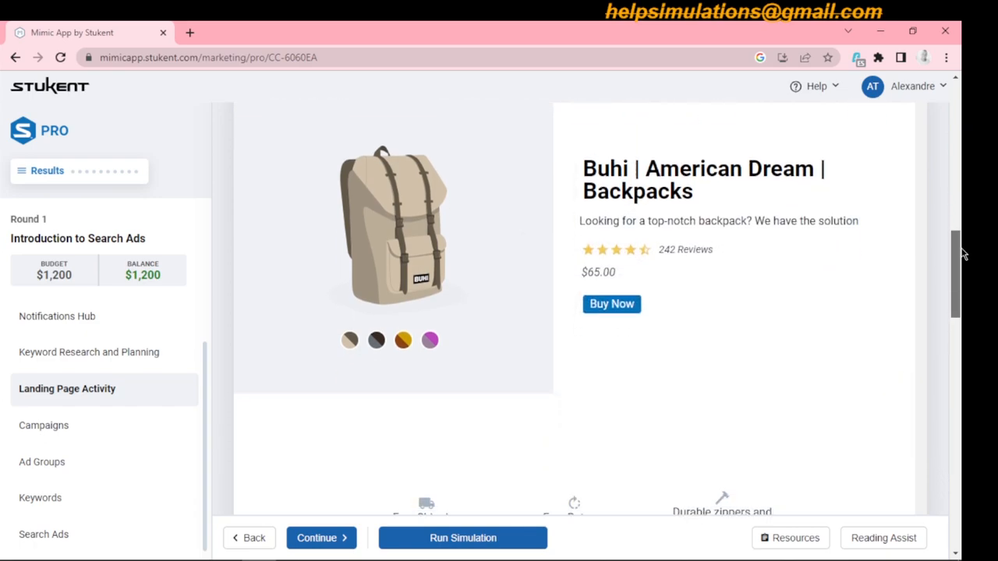
left_click(752, 221)
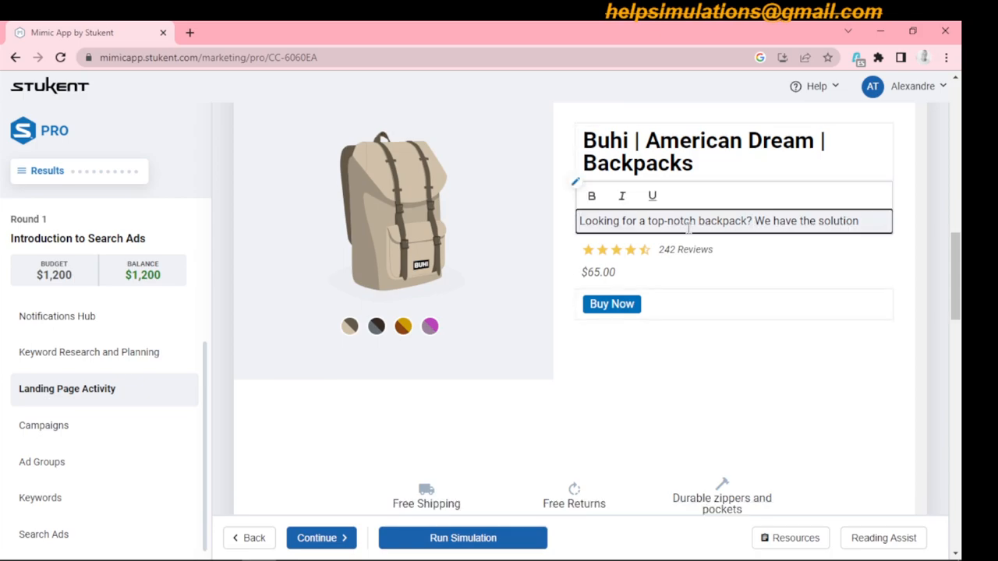
left_click_drag(868, 224, 572, 232)
key("BackSpace")
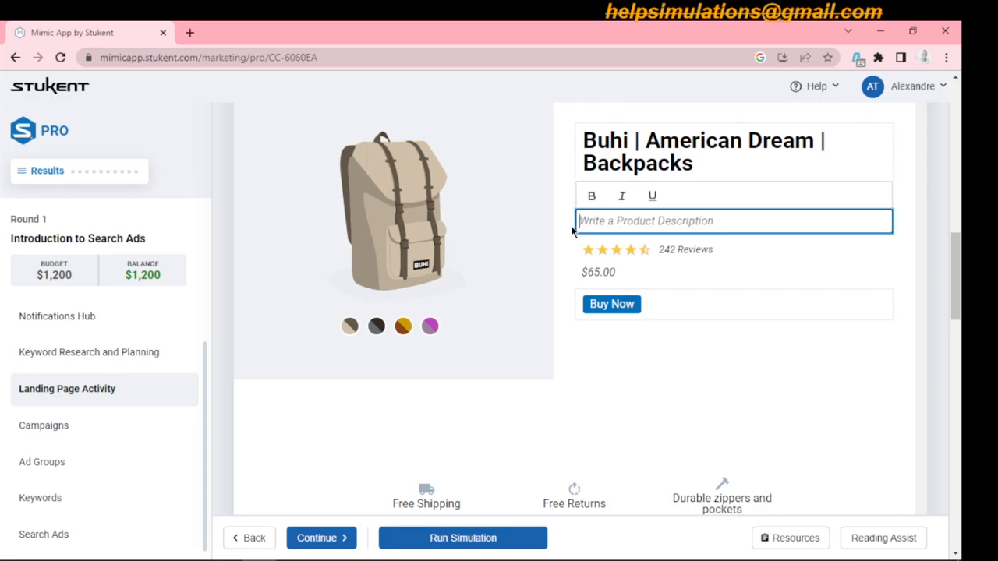
- Switch to Word and write "Backpacks that never lose style, more space, more versatility to suit all your needs. Buhi American Dream Backpacks." below the title
mouse_move(328, 545)
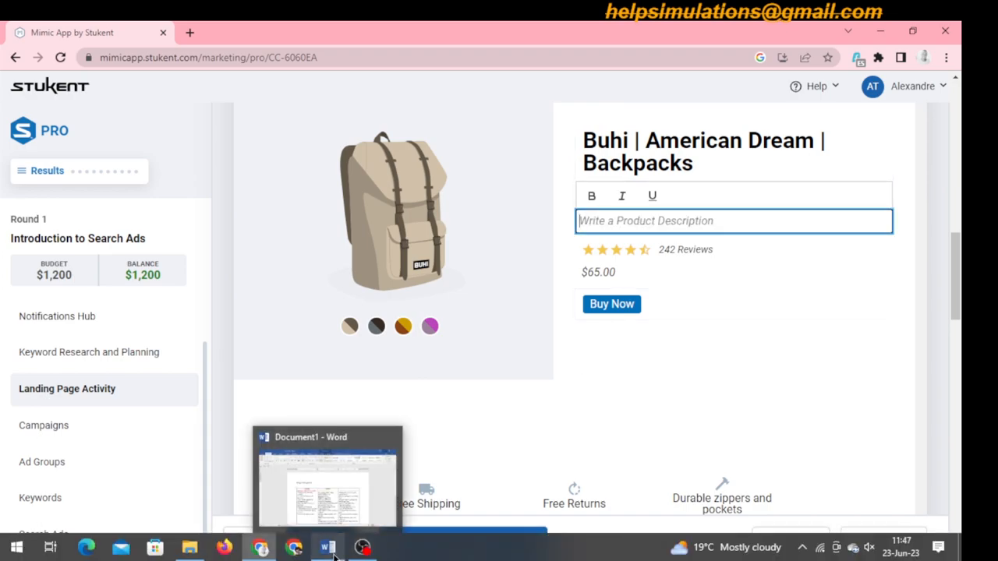
left_click(347, 505)
left_click(327, 549)
left_click(327, 549)
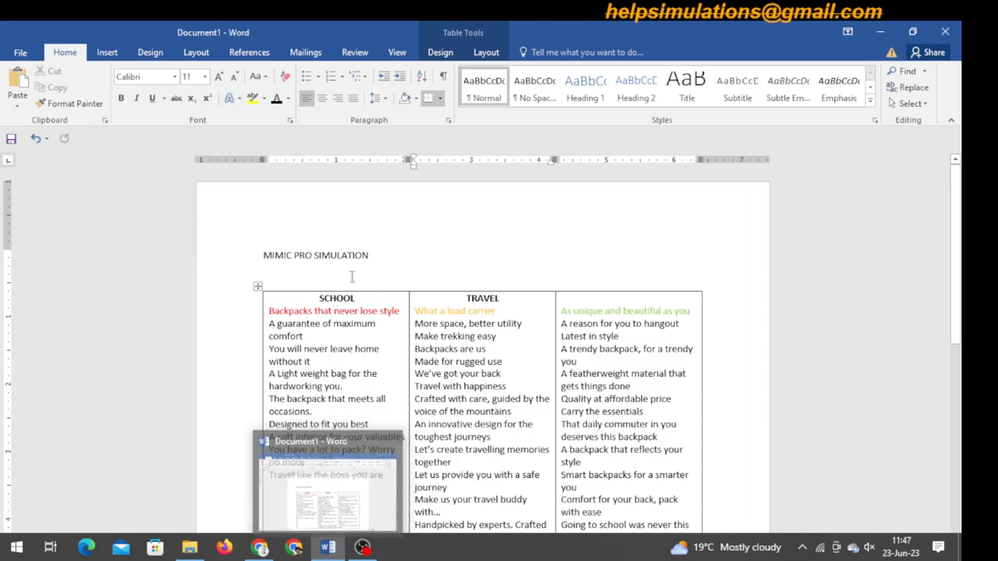
left_click(389, 255)
key("Return")
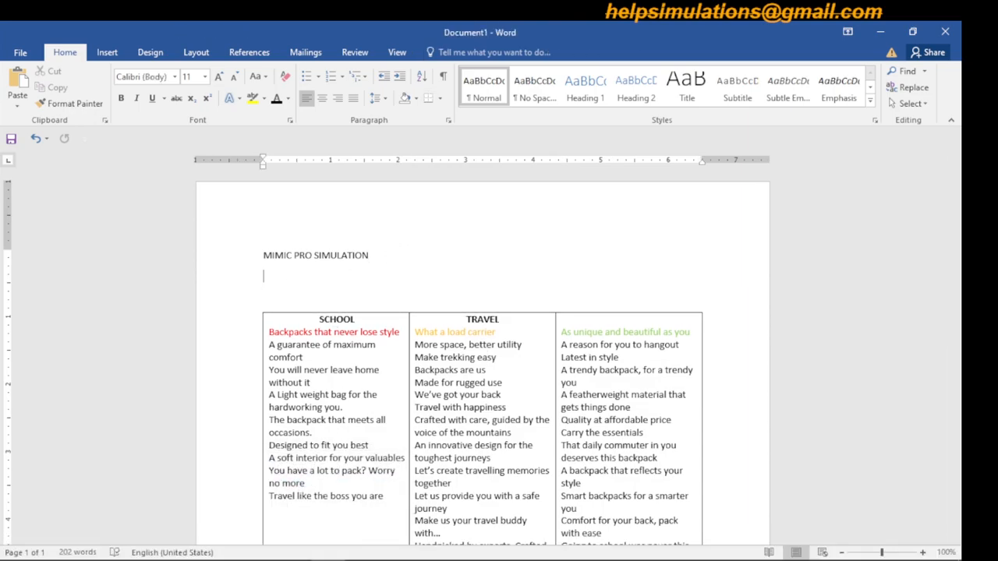
type("Ba")
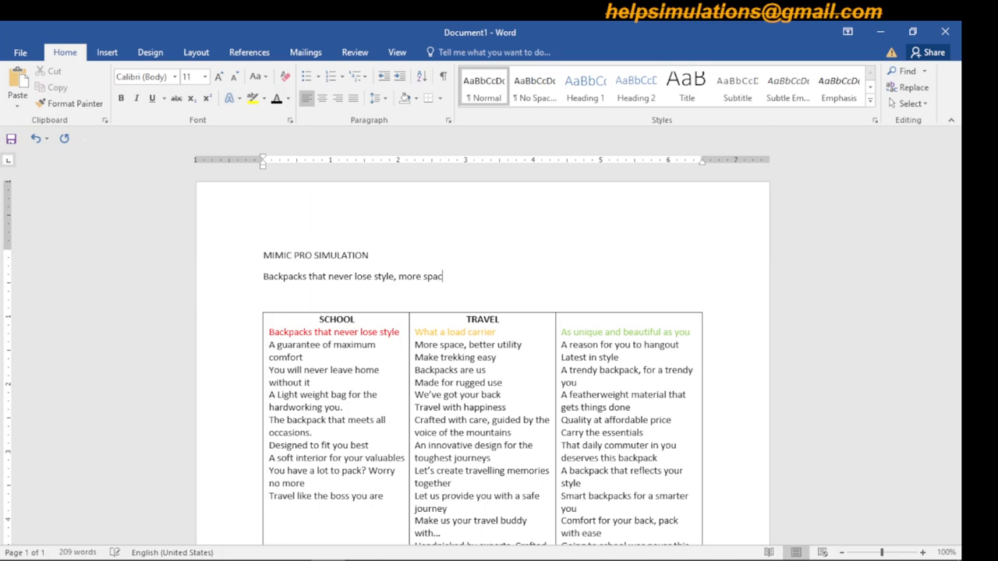
type("more versatility to")
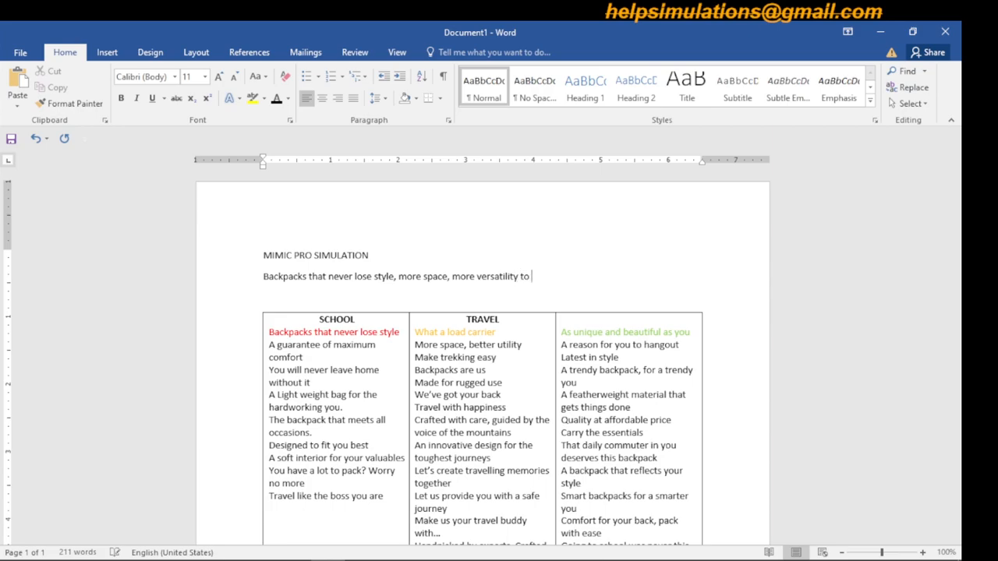
type(" suit all your needs. Ameri")
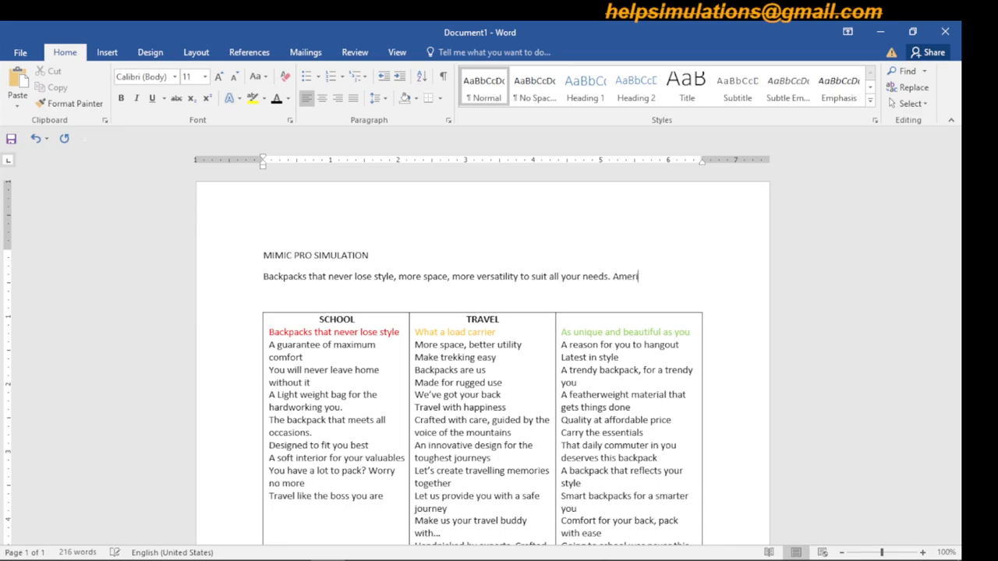
type("Dream Backpacks.")
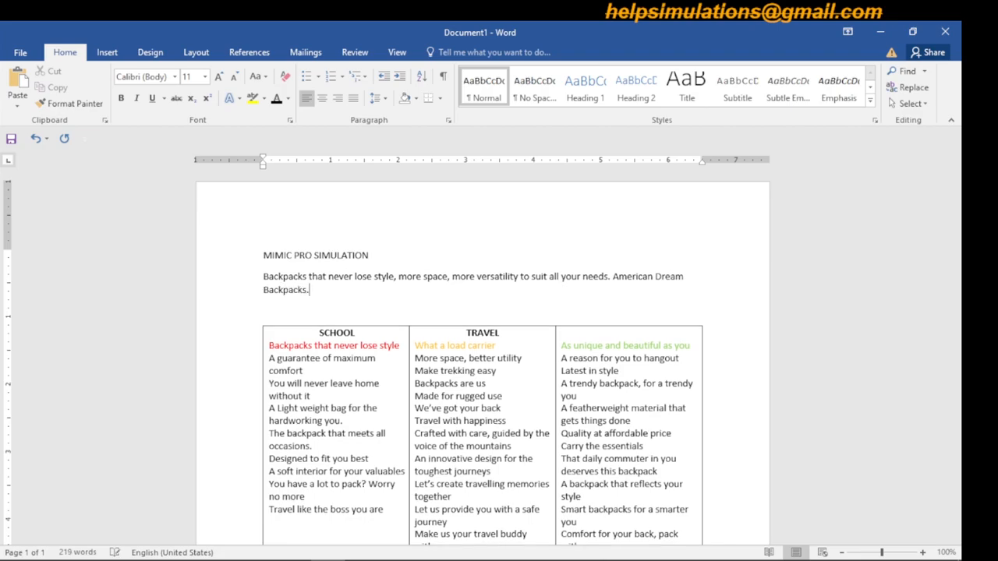
left_click(613, 276)
type("Buhi")
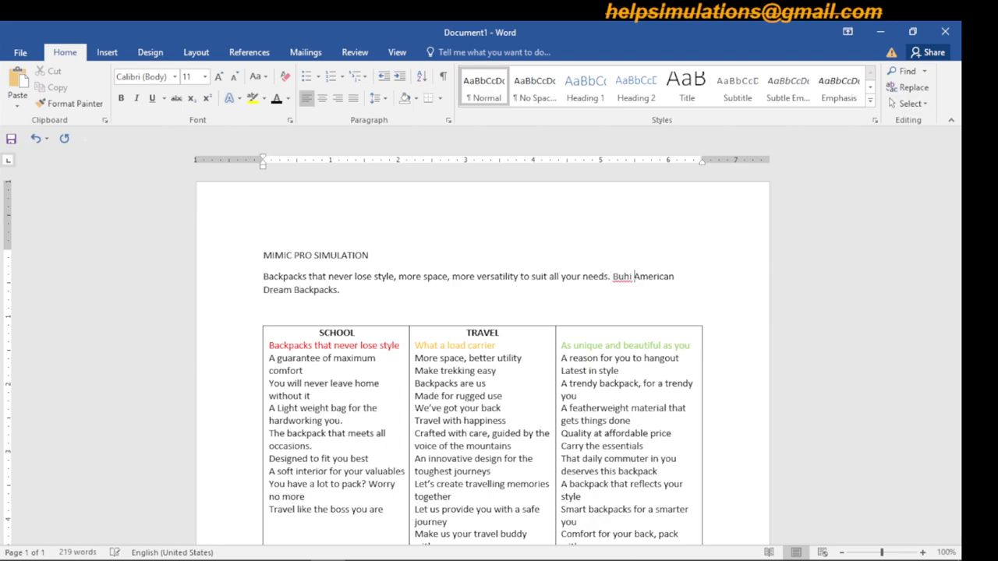
- Copy the new description sentences from Word into the empty product description on the landing page in Chrome
left_click_drag(344, 304, 238, 280)
key("ctrl+c")
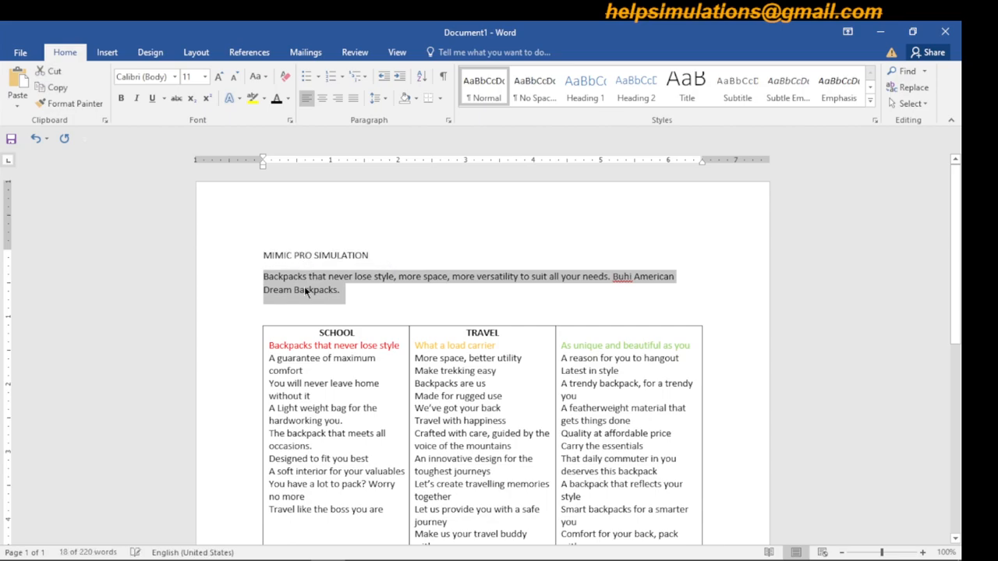
right_click(305, 287)
left_click(330, 294)
left_click(265, 549)
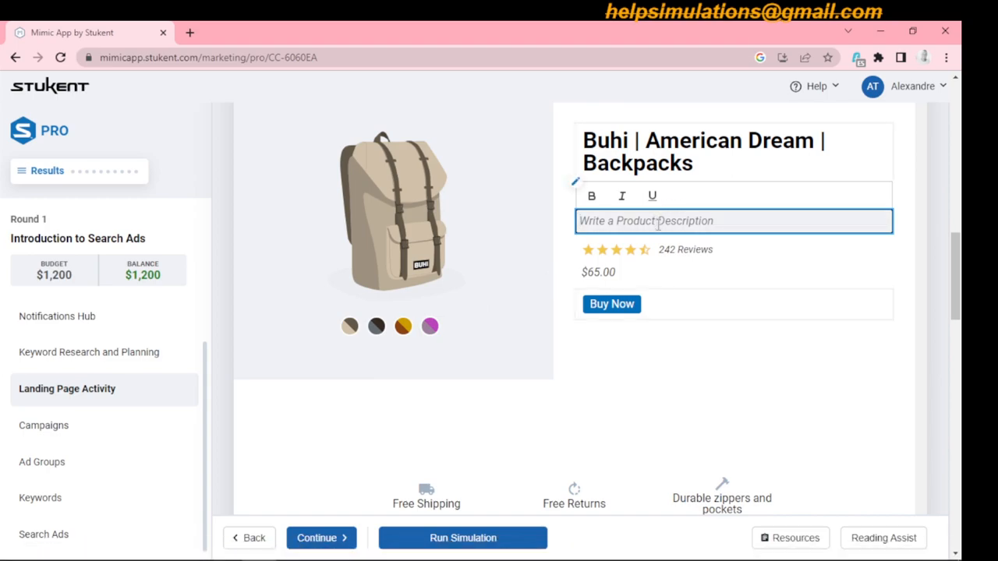
key("ctrl+v")
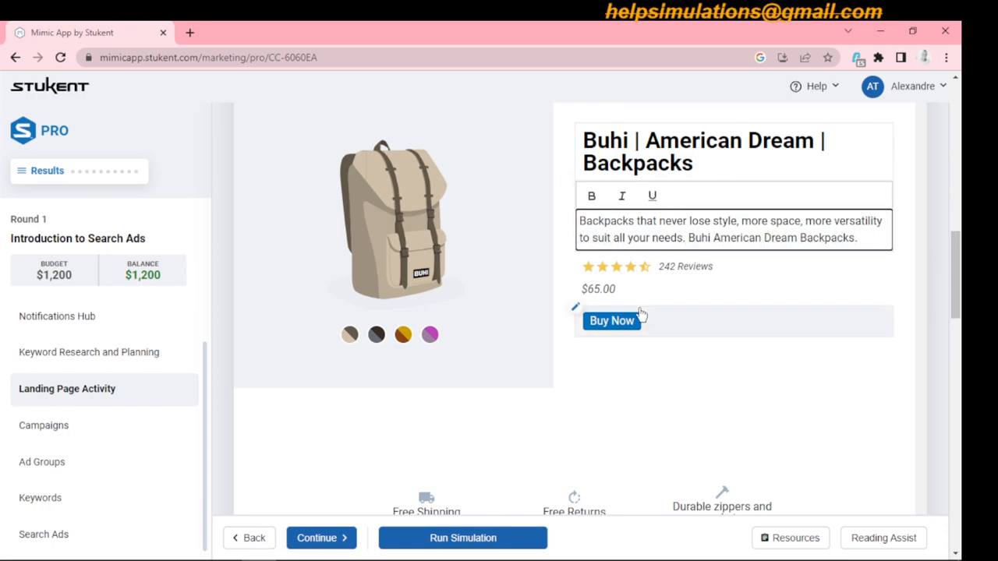
- Choose "Buy Now" as the landing page's call-to-action
left_click_drag(958, 261, 957, 268)
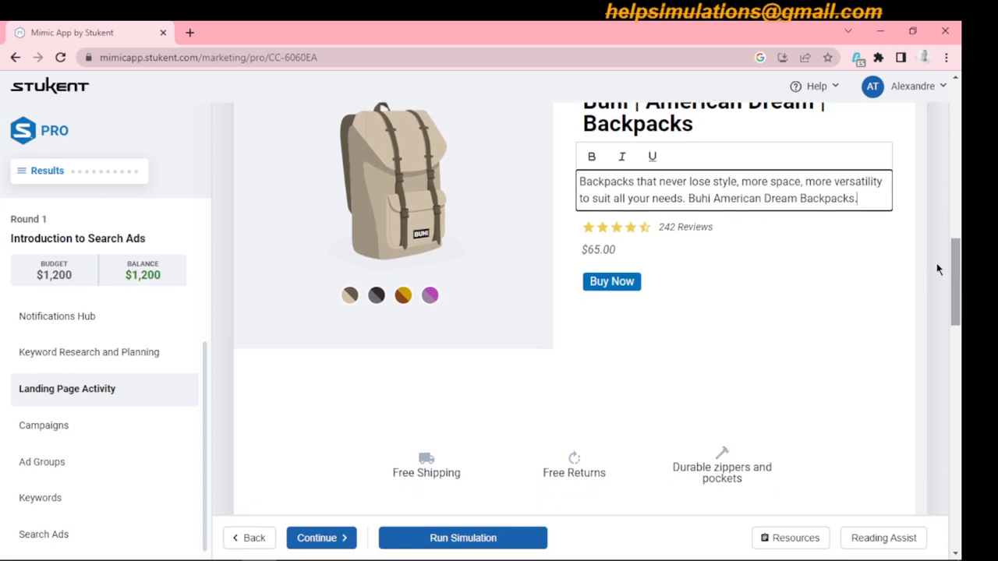
left_click(626, 287)
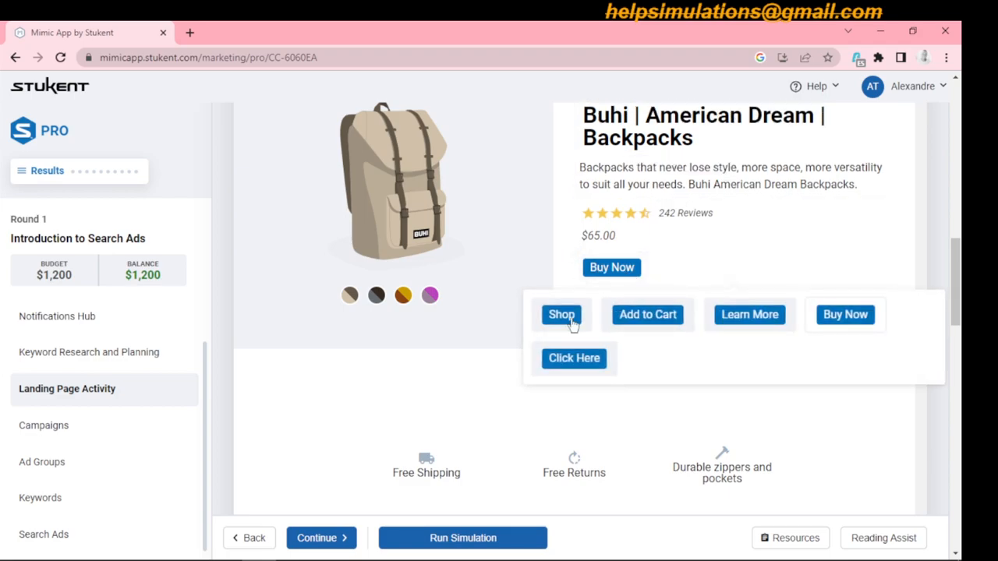
left_click(845, 313)
- Choose "Free Shipping" for the first highlight box below the product image
left_click_drag(957, 272, 955, 301)
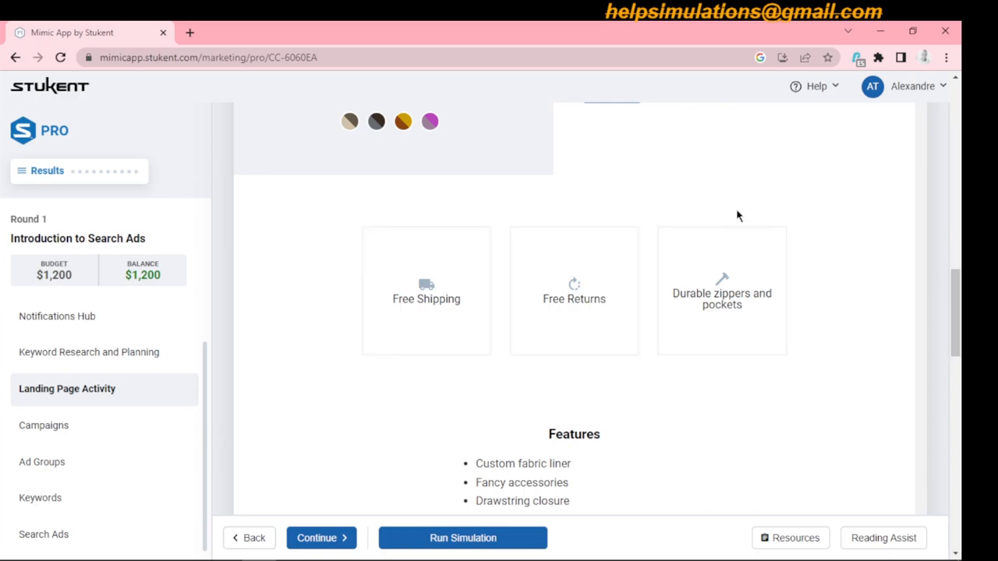
mouse_move(957, 298)
left_mouse_down()
mouse_move(960, 325)
mouse_move(959, 314)
left_mouse_up()
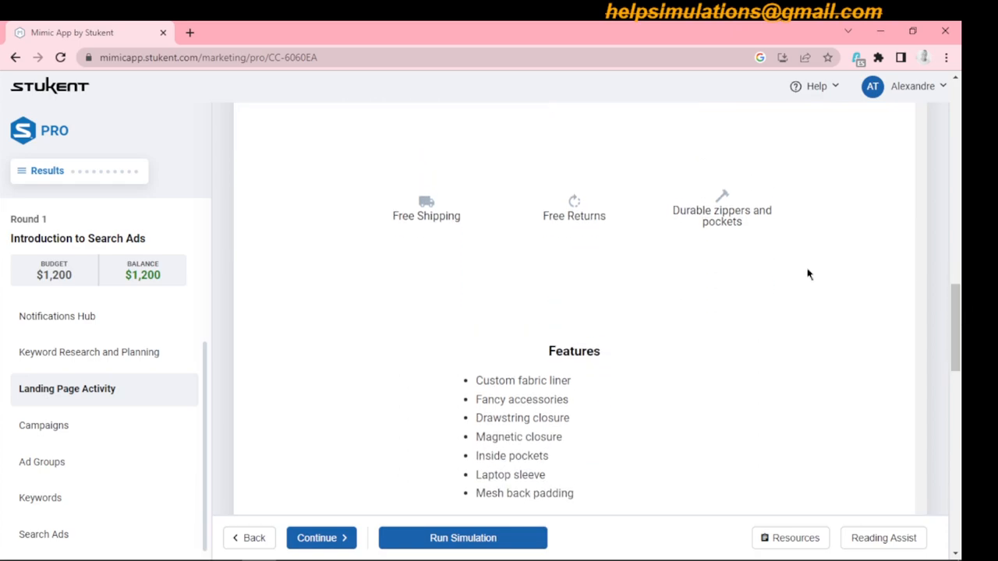
left_click(441, 223)
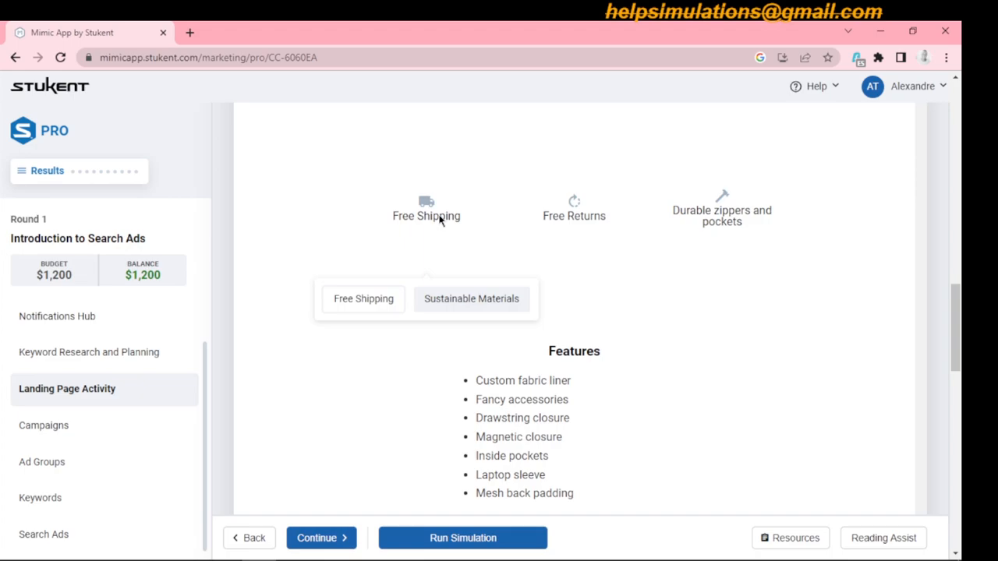
left_click(385, 304)
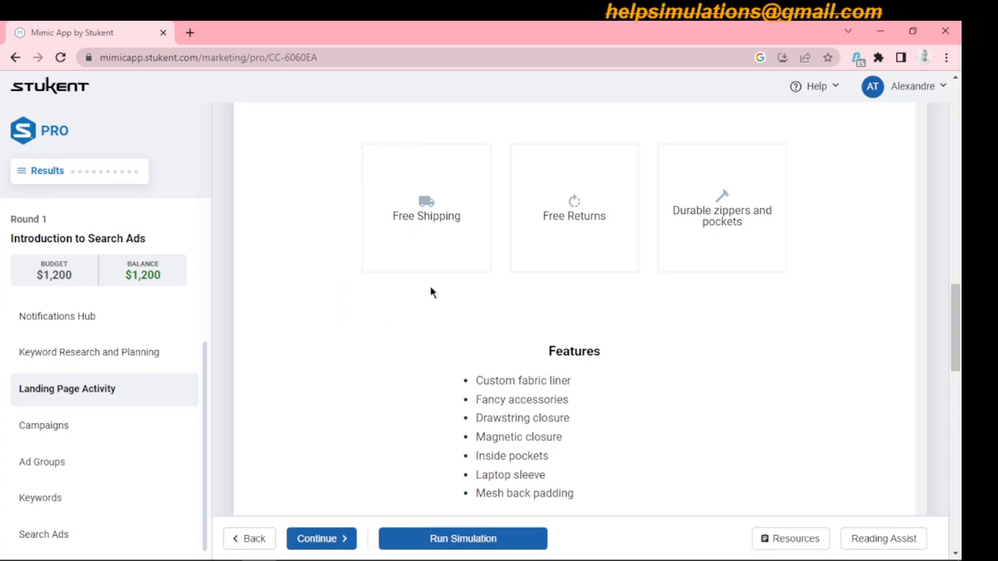
- Choose the Features list that starts with "Custom fabric liner" and ends with "Mesh back padding"
left_click_drag(959, 309, 961, 329)
left_click(554, 289)
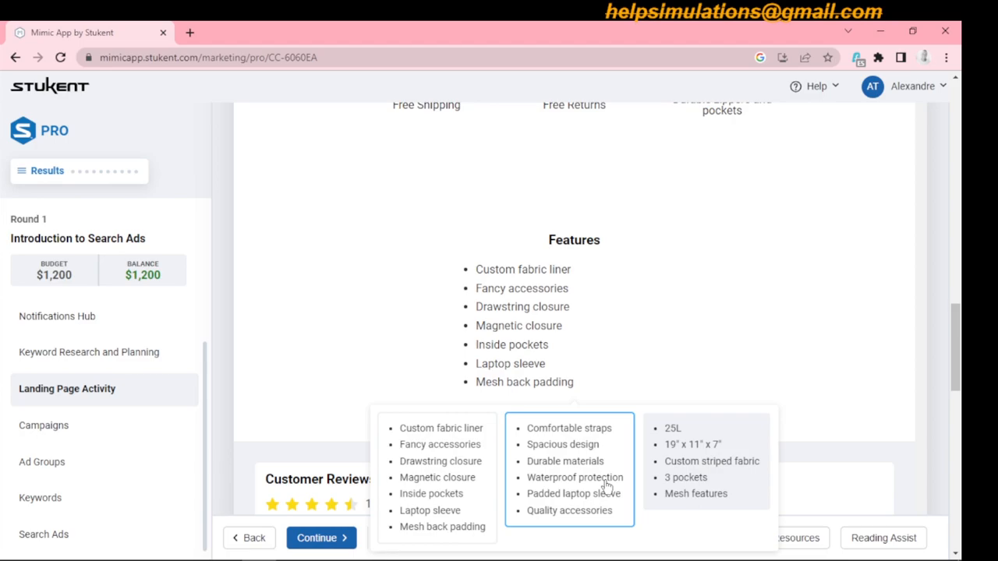
left_click(460, 487)
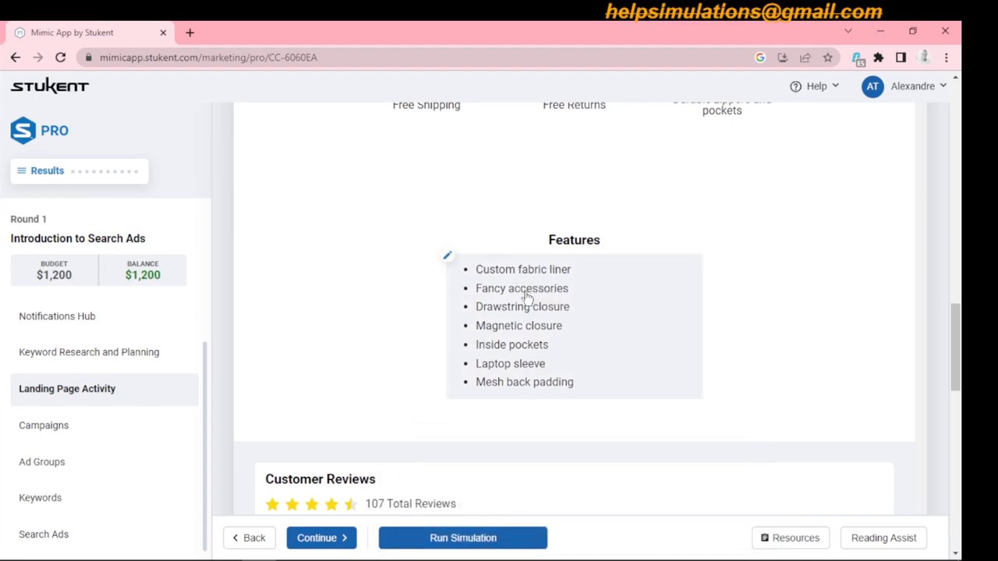
- Review the rest of the landing page, from the Features list through the customer reviews to the footer
scroll(960, 351, "down", 1)
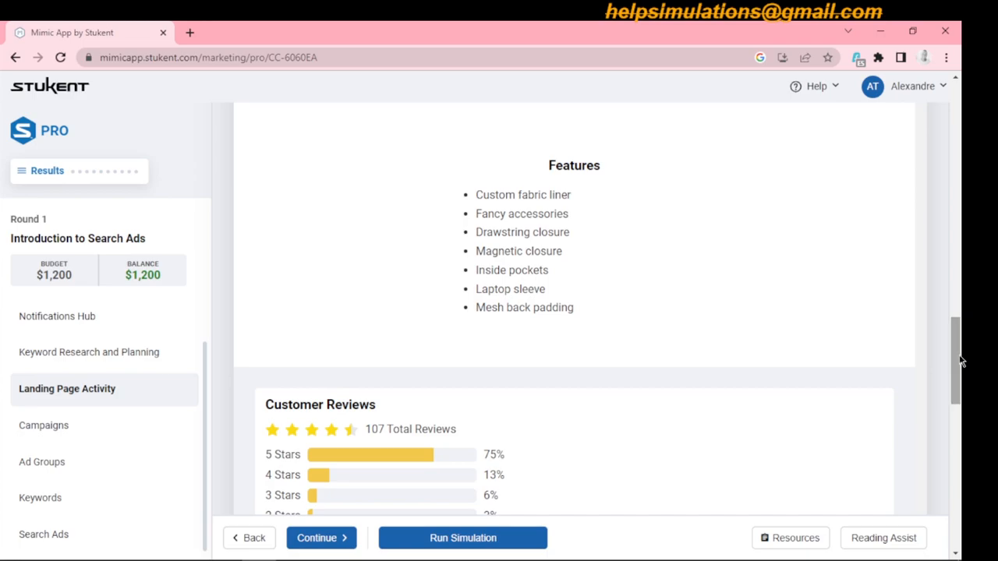
scroll(959, 361, "down", 3)
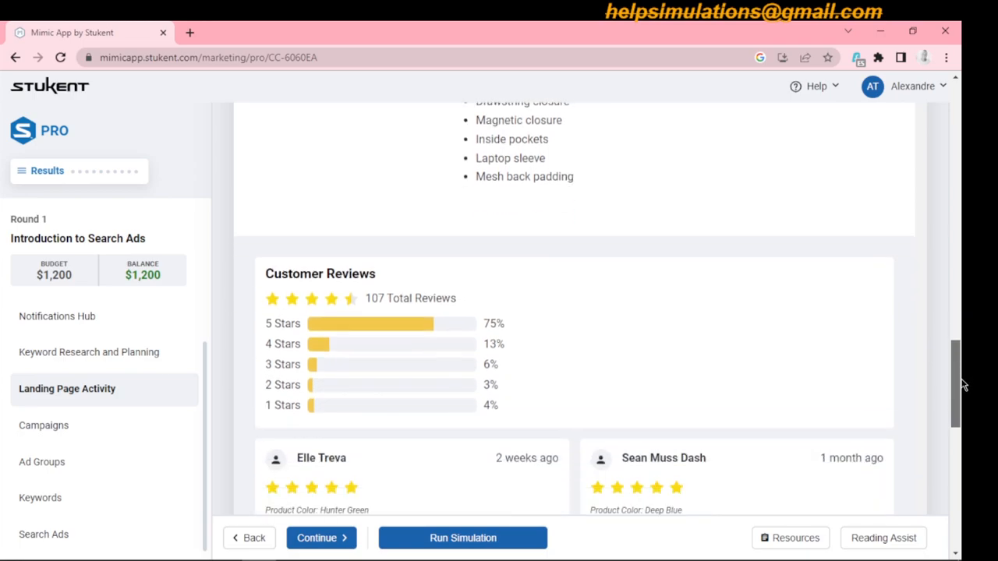
scroll(962, 362, "up", 2)
scroll(962, 362, "up", 2)
scroll(960, 343, "down", 1)
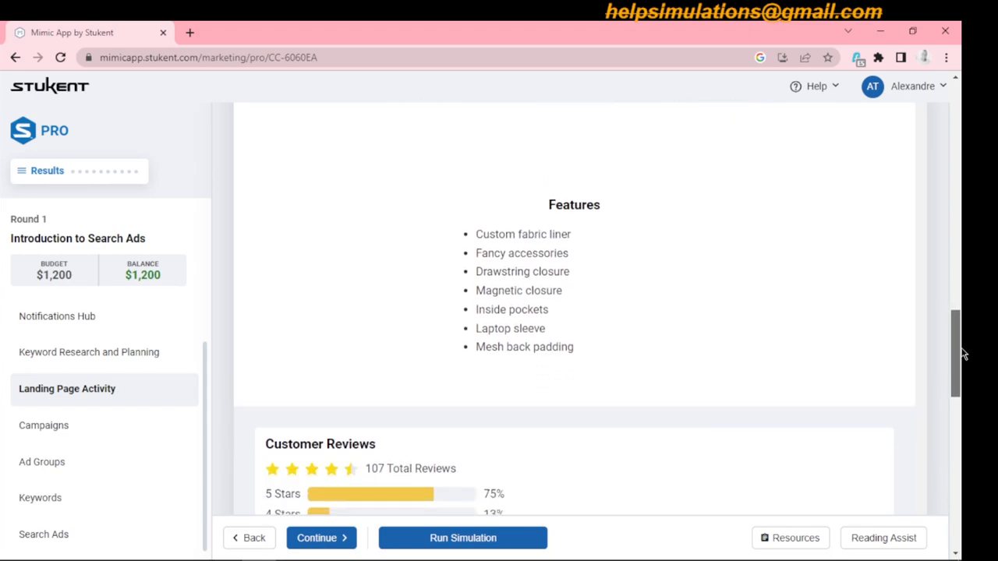
mouse_move(558, 243)
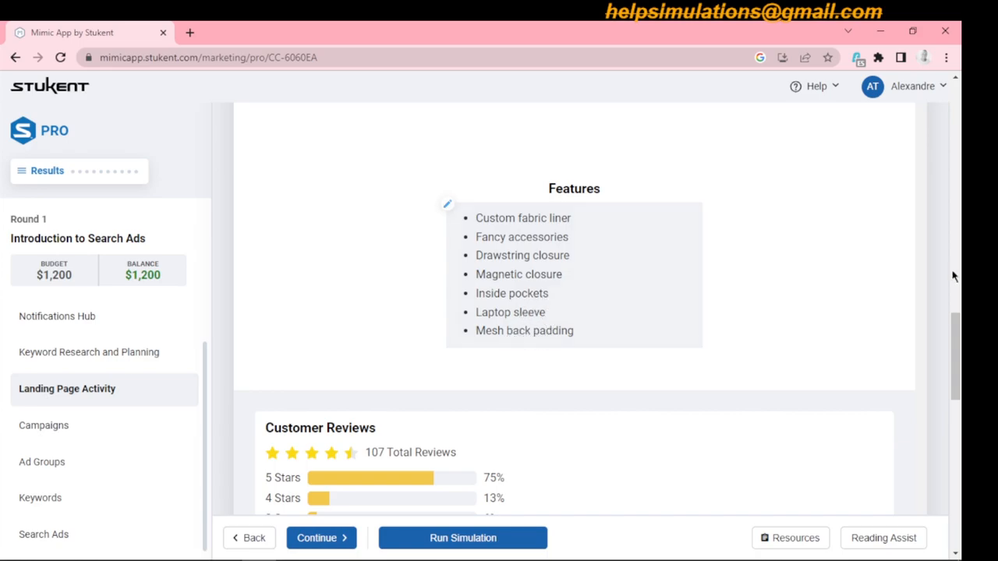
left_click_drag(959, 333, 964, 471)
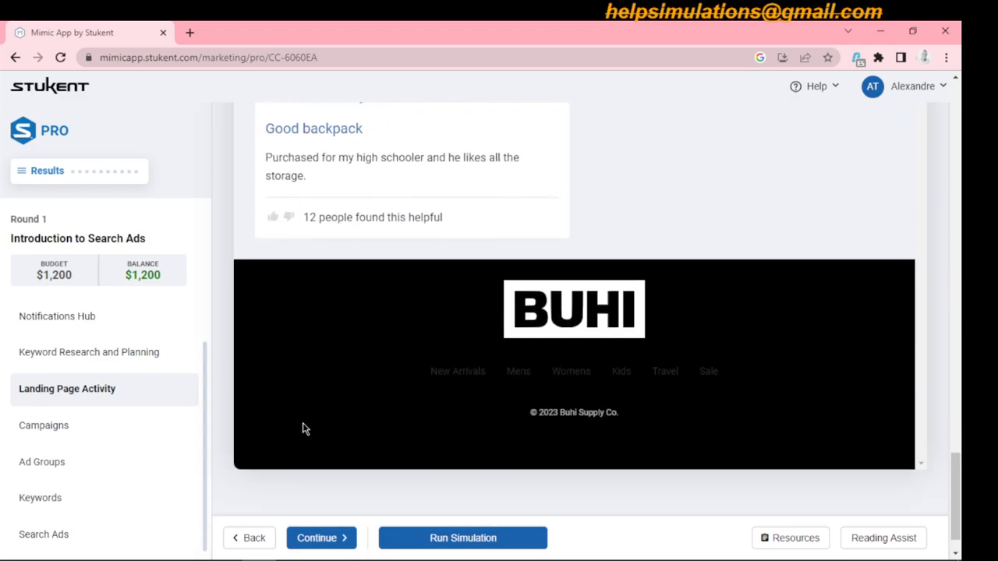
- Proceed to the Campaigns section and start a new search ads campaign with Sales as its goal
left_click(300, 538)
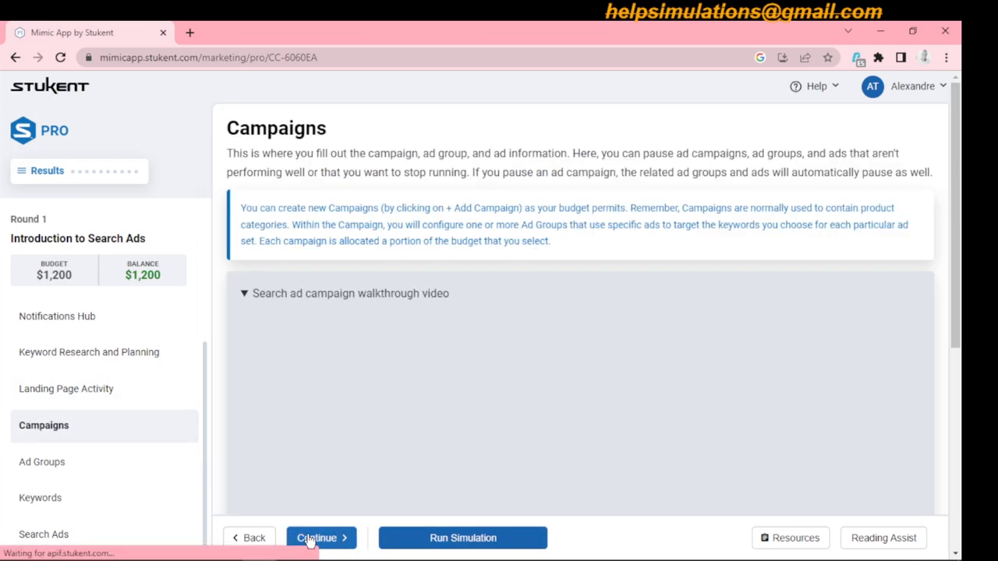
left_click_drag(965, 237, 964, 442)
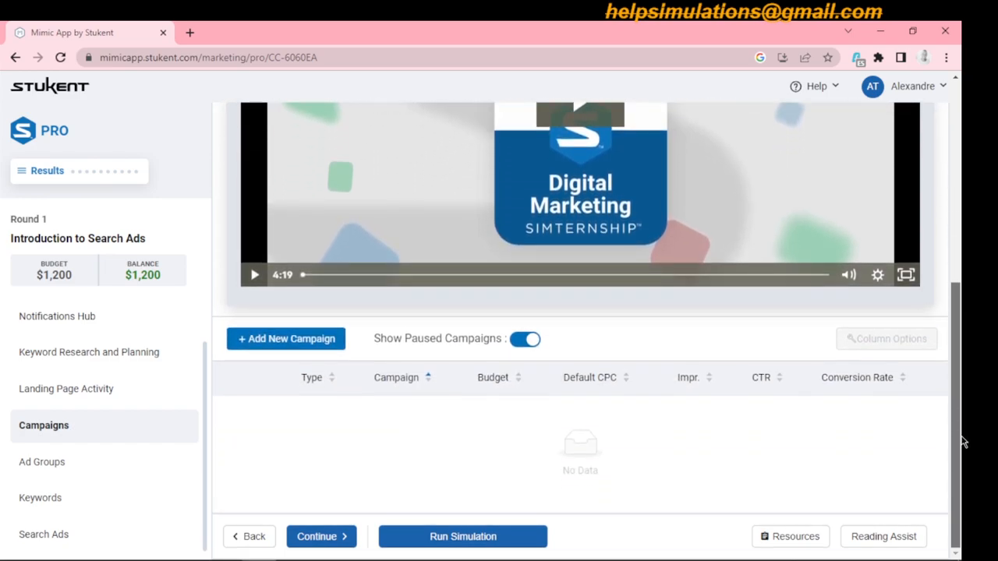
left_click(288, 342)
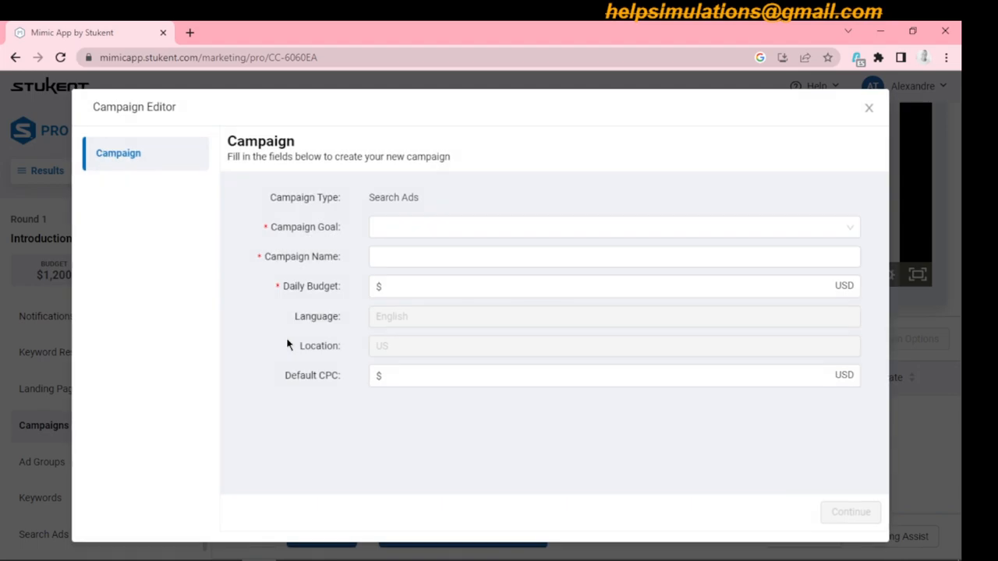
left_click(439, 227)
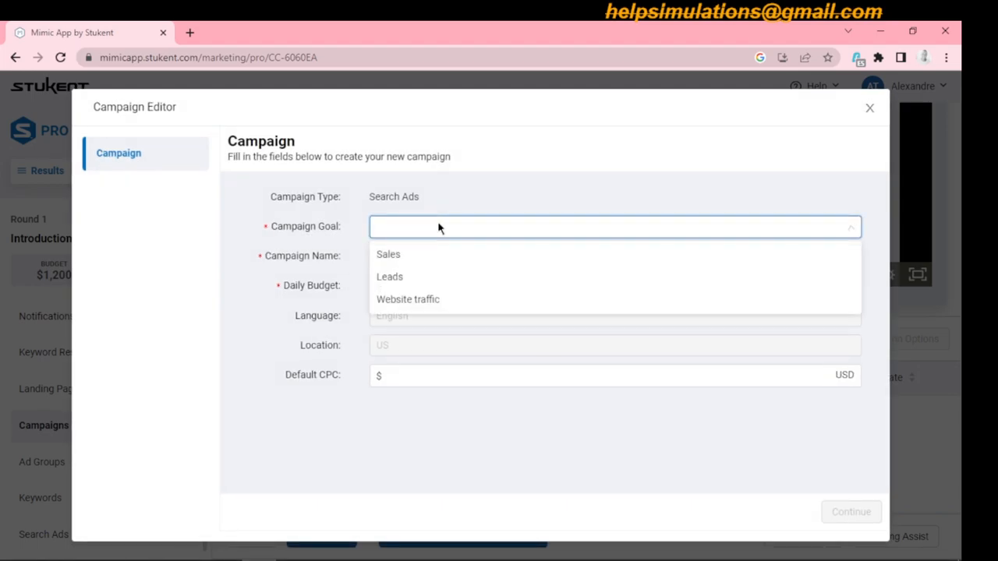
left_click(394, 256)
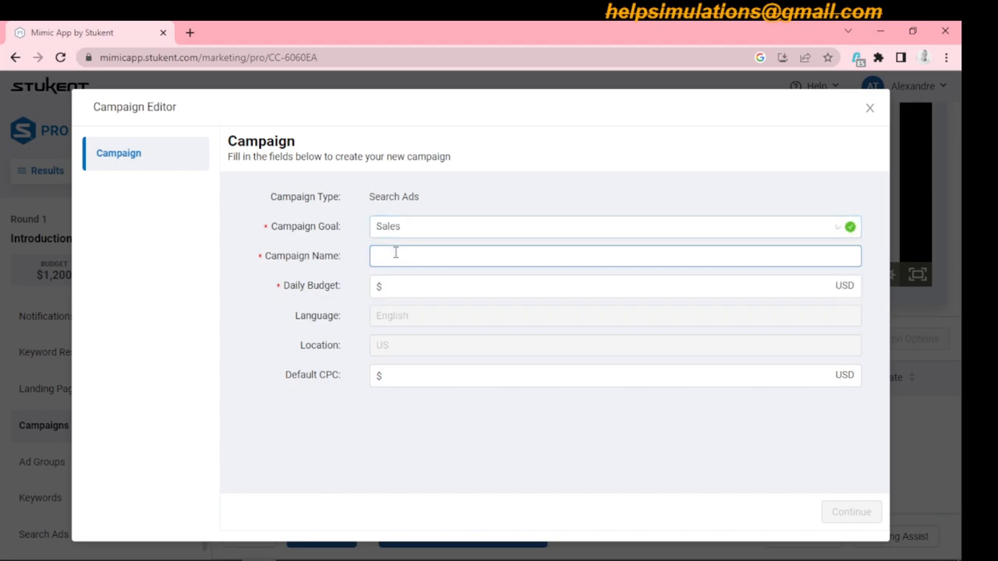
- Name the new campaign "American Dream Backpack"
left_click(399, 257)
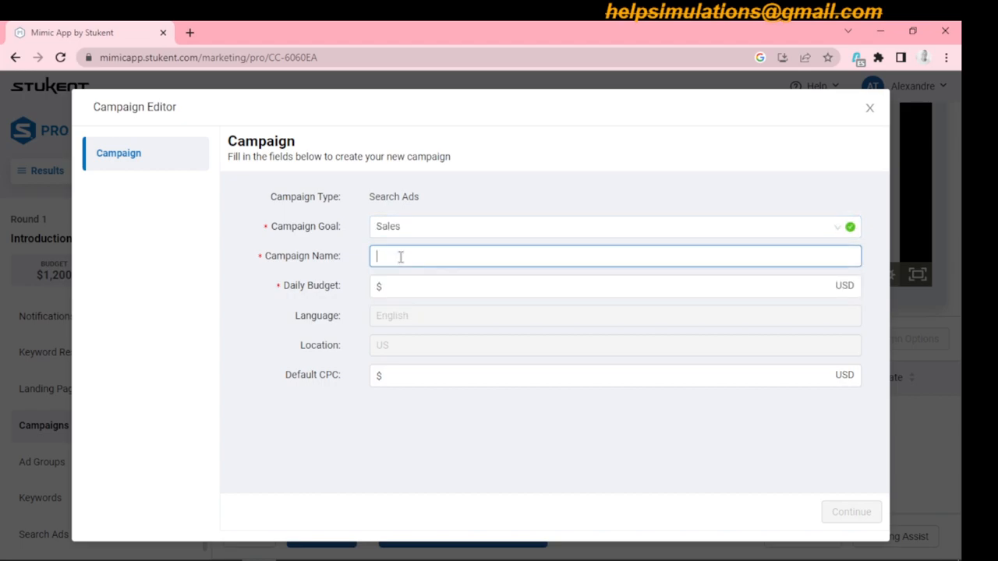
type("aMERICAN")
key("BackSpace")
key("BackSpace")
key("BackSpace")
key("BackSpace")
key("BackSpace")
key("BackSpace")
key("BackSpace")
type("American Dream Backpack")
- Set the campaign's daily budget to $40 and default CPC to $1, and proceed to the ad group setup
left_click(406, 284)
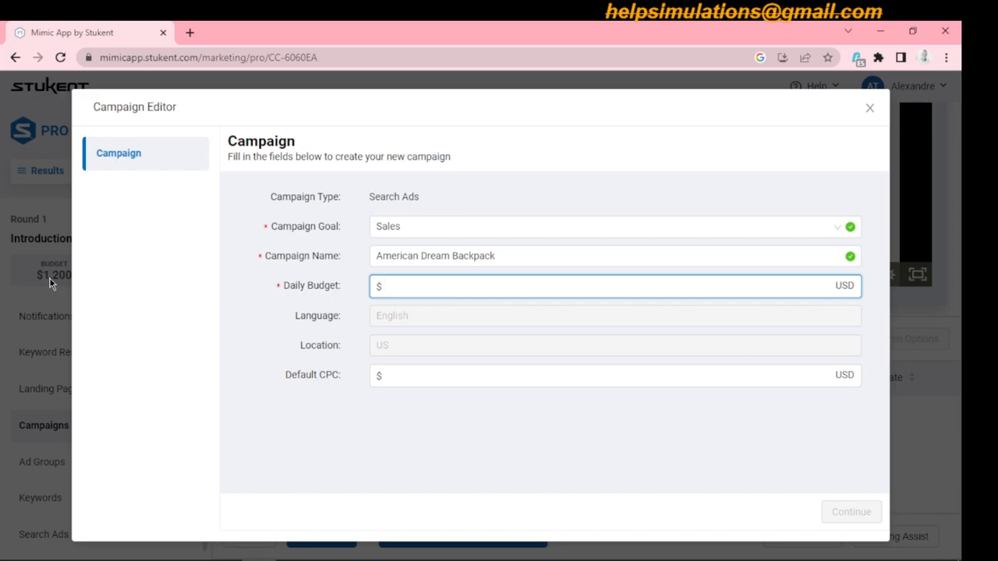
type("40")
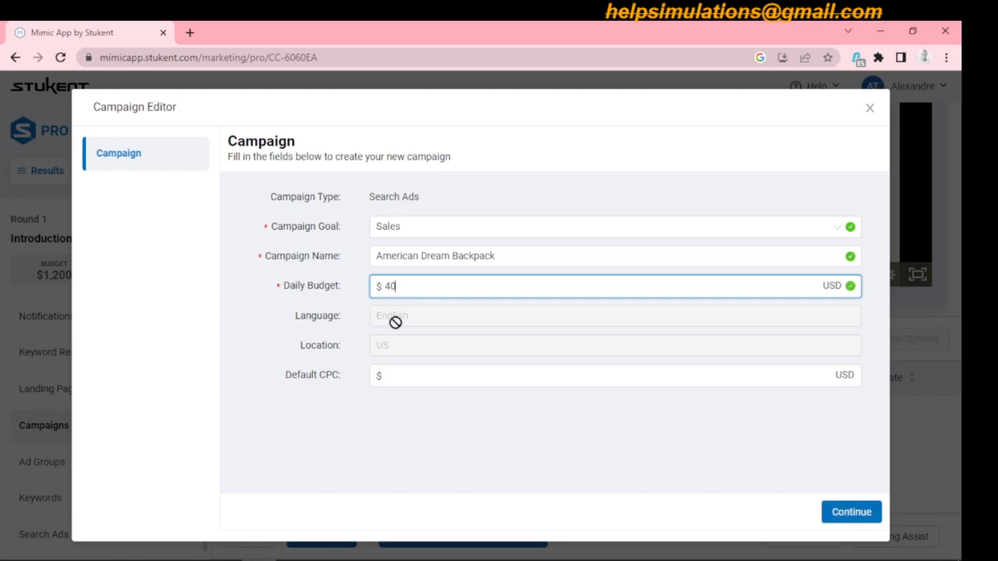
left_click(396, 378)
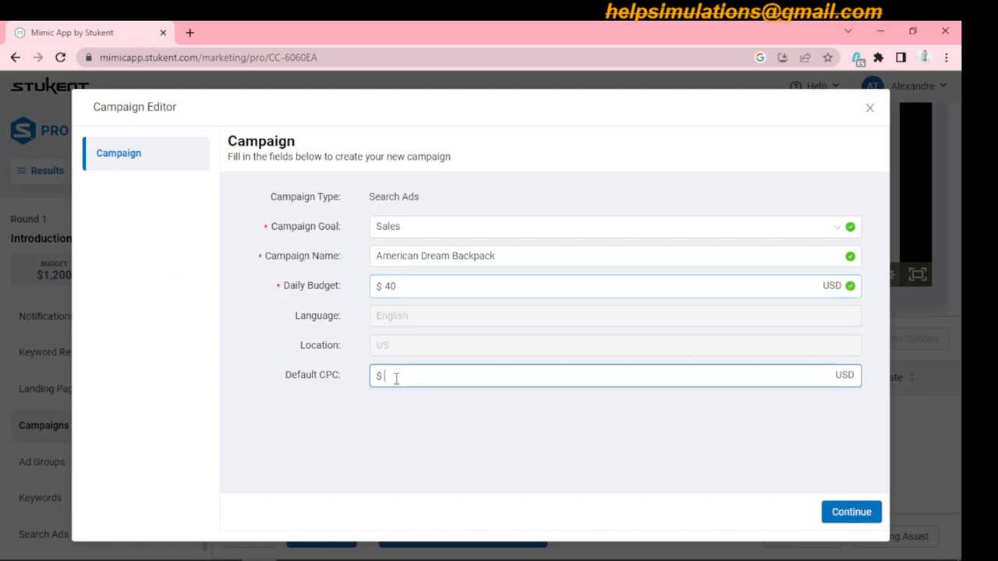
type("1")
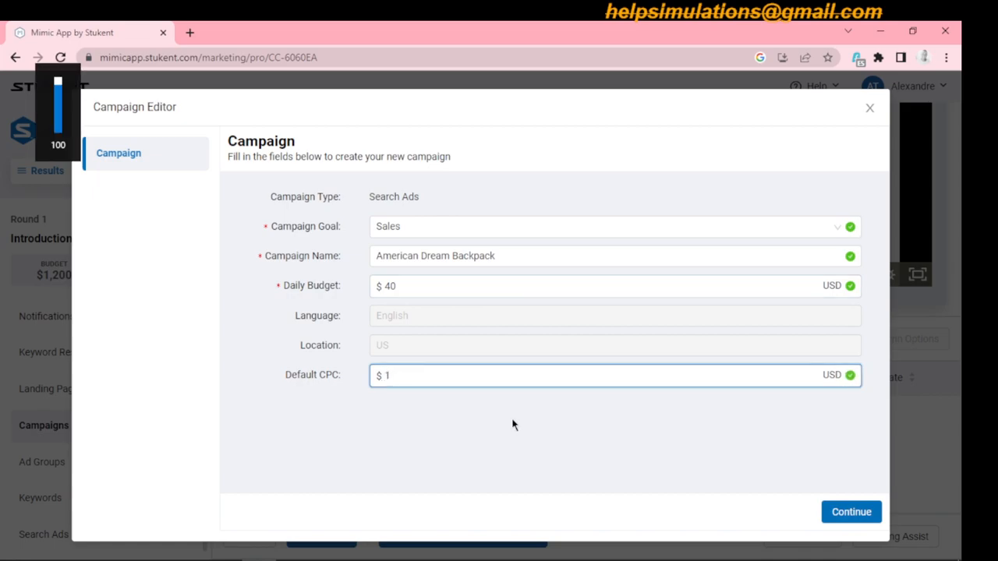
left_click(856, 517)
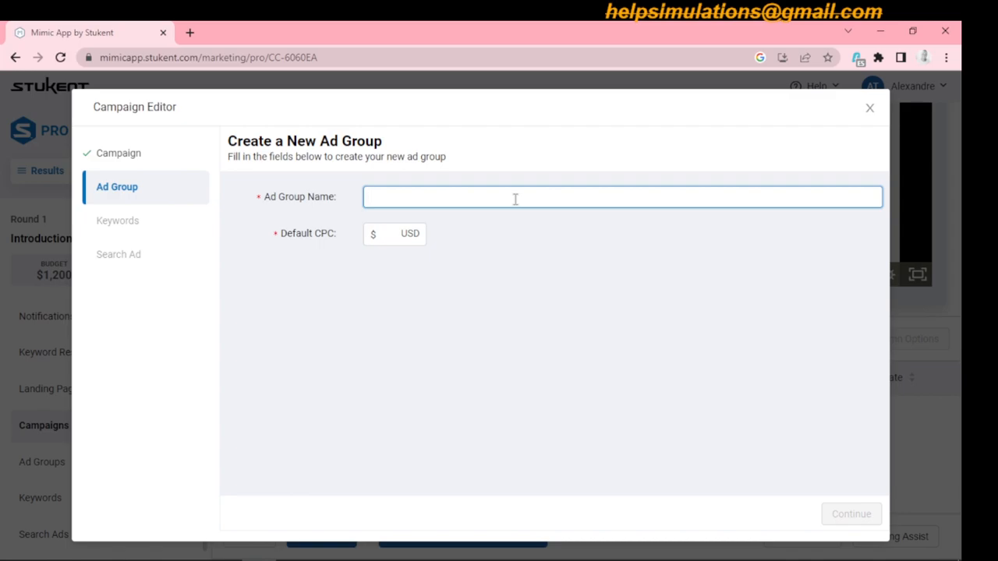
- Name the new ad group "School Backpacks."
type("Tr")
key("BackSpace")
type("School Backpack")
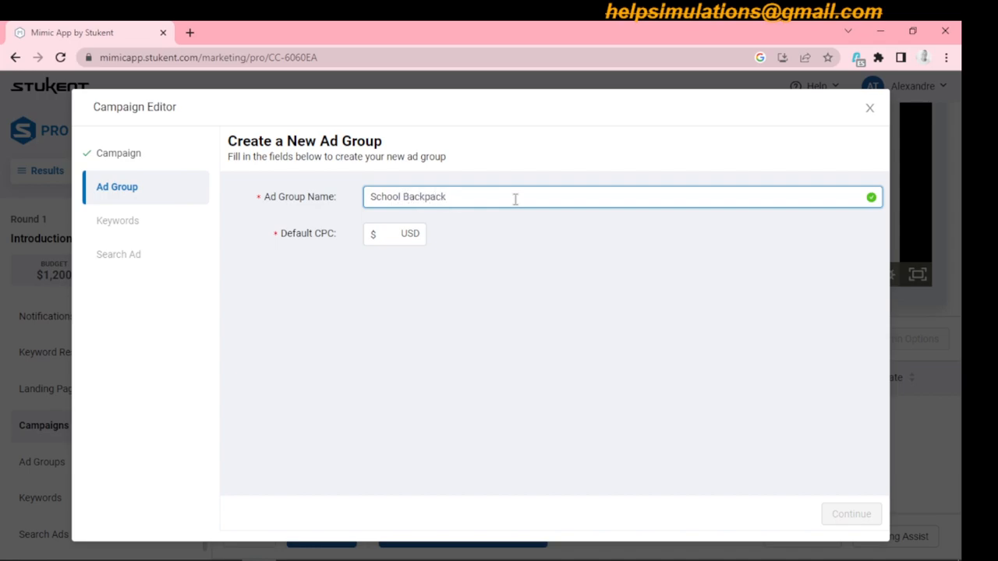
key("BackSpace")
key("BackSpace")
key("BackSpace")
key("BackSpace")
key("BackSpace")
key("BackSpace")
key("BackSpace")
key("BackSpace")
key("BackSpace")
key("BackSpace")
key("BackSpace")
key("BackSpace")
key("BackSpace")
key("BackSpace")
key("BackSpace")
type("Ame")
key("BackSpace")
type("School Backpacks.")
- Set the ad group's default CPC to $1 and proceed to keyword selection
left_click(387, 233)
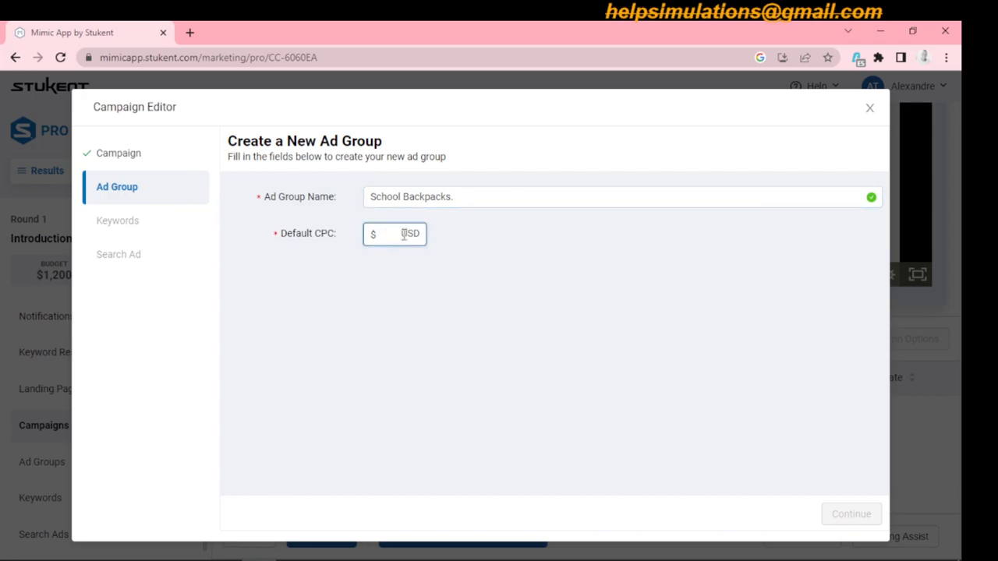
type("1")
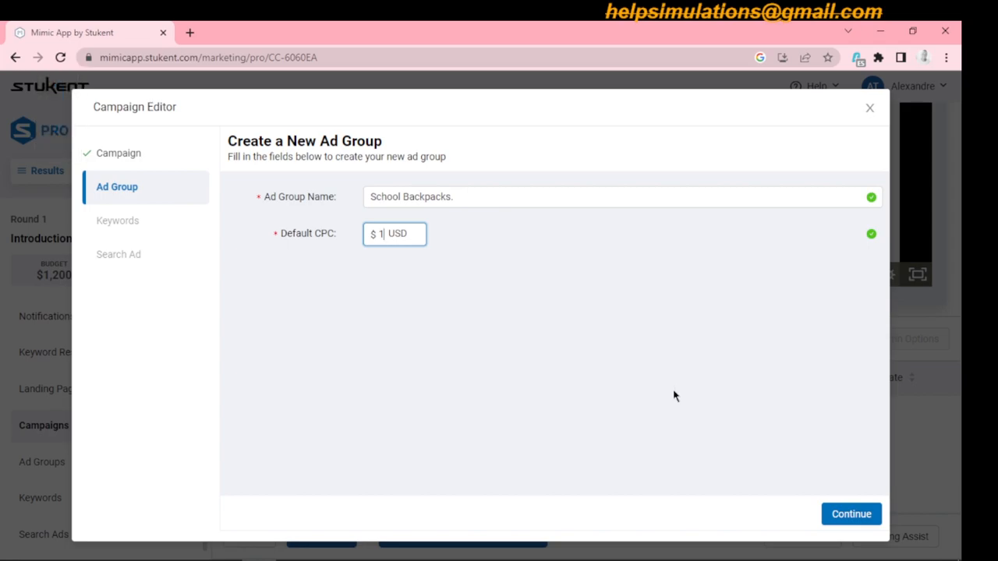
left_click(850, 516)
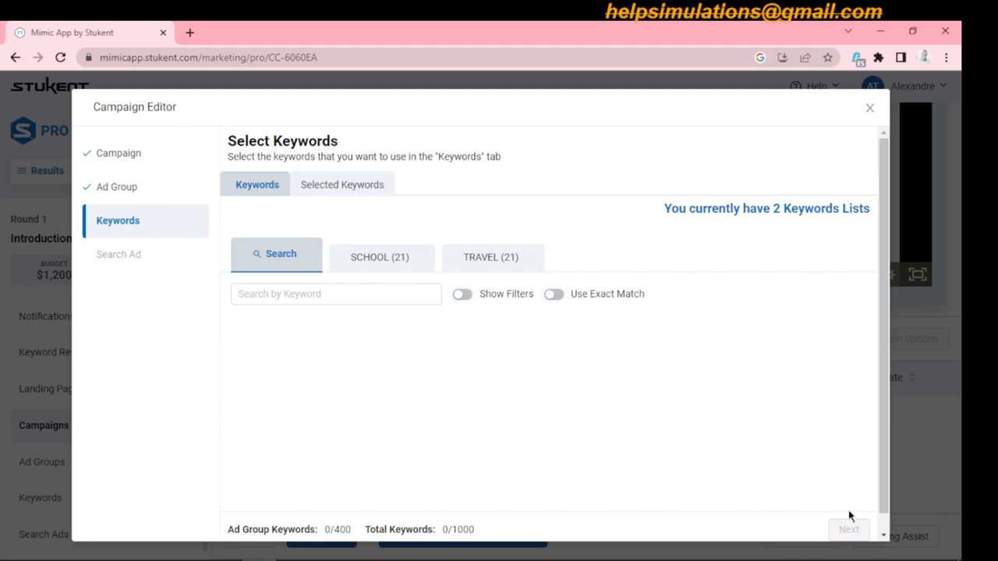
- Add every keyword from the SCHOOL list to the ad group and proceed to keyword bidding
left_click(377, 261)
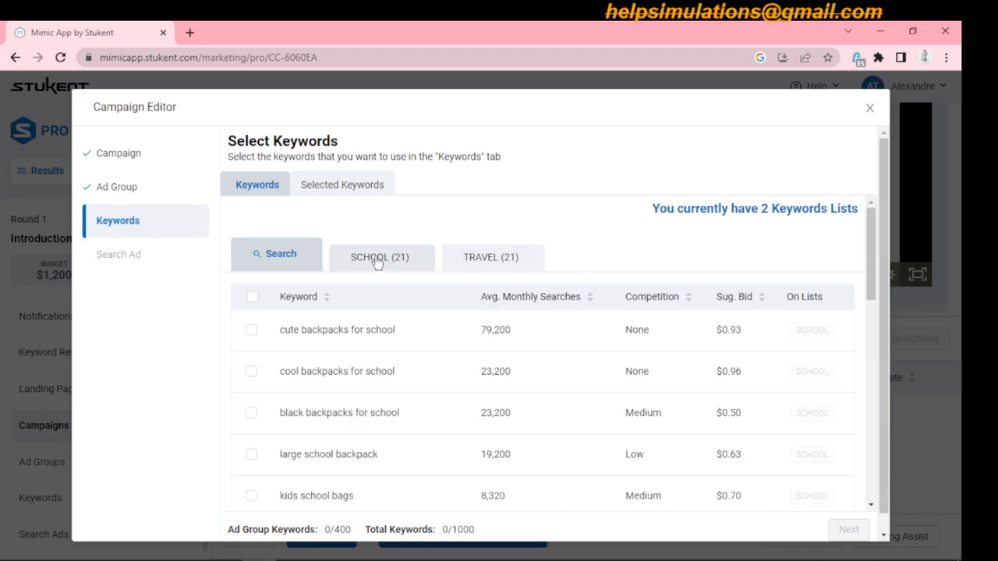
left_click(253, 297)
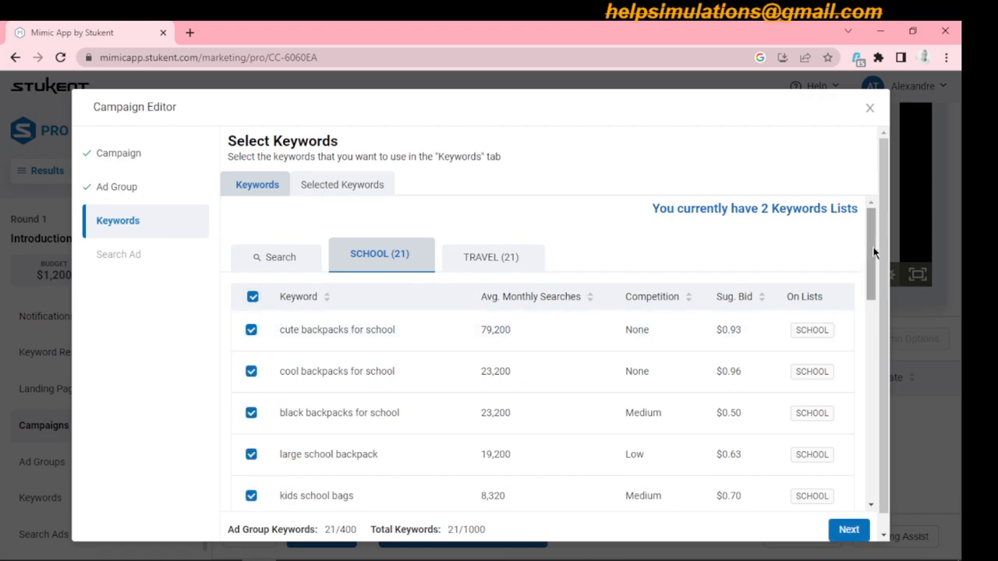
left_click_drag(872, 247, 871, 457)
left_click(849, 530)
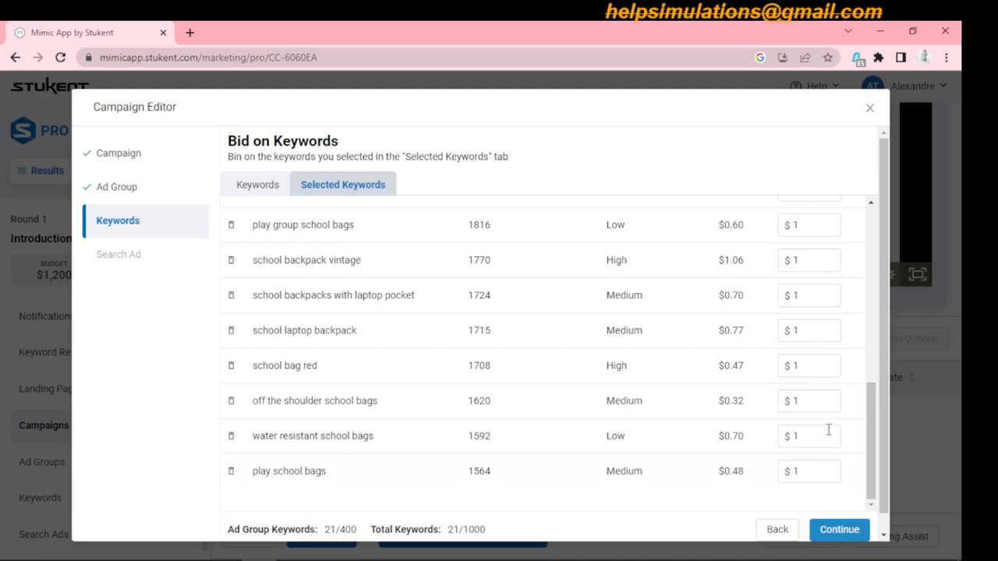
- Set the bid for the keyword "black backpacks for school" to $0.6
left_click_drag(871, 437, 875, 248)
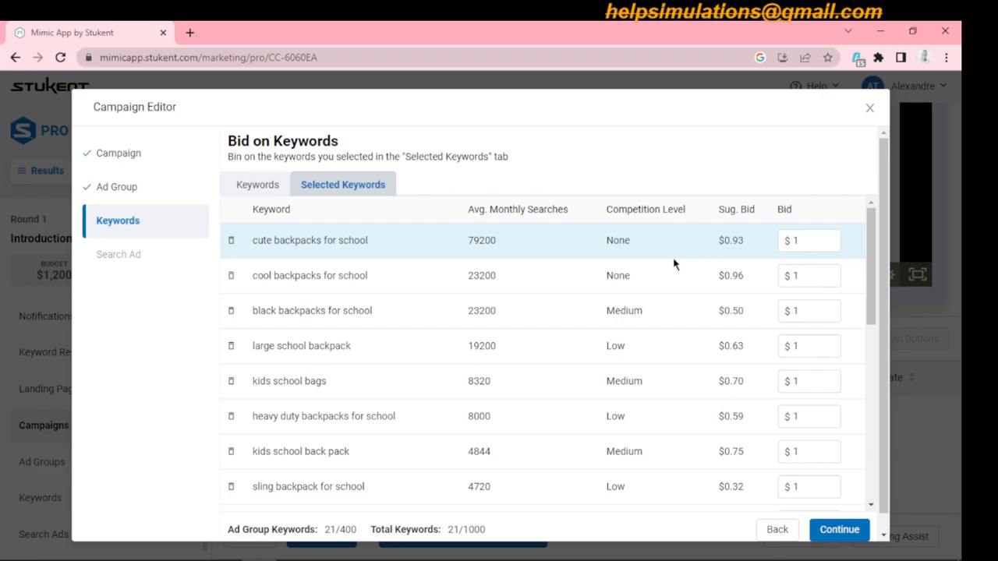
left_click(811, 241)
left_click(735, 241)
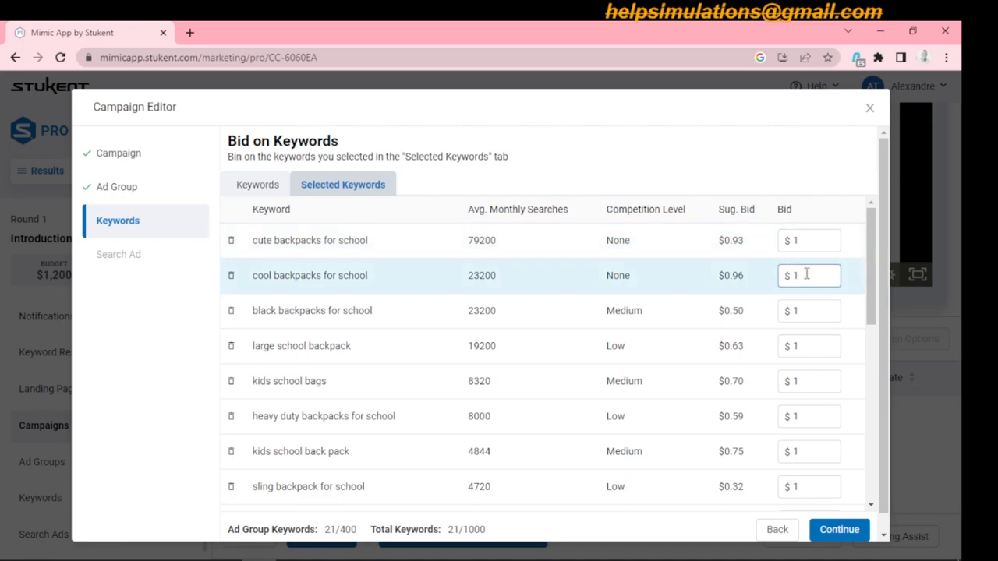
left_click(809, 311)
key("BackSpace")
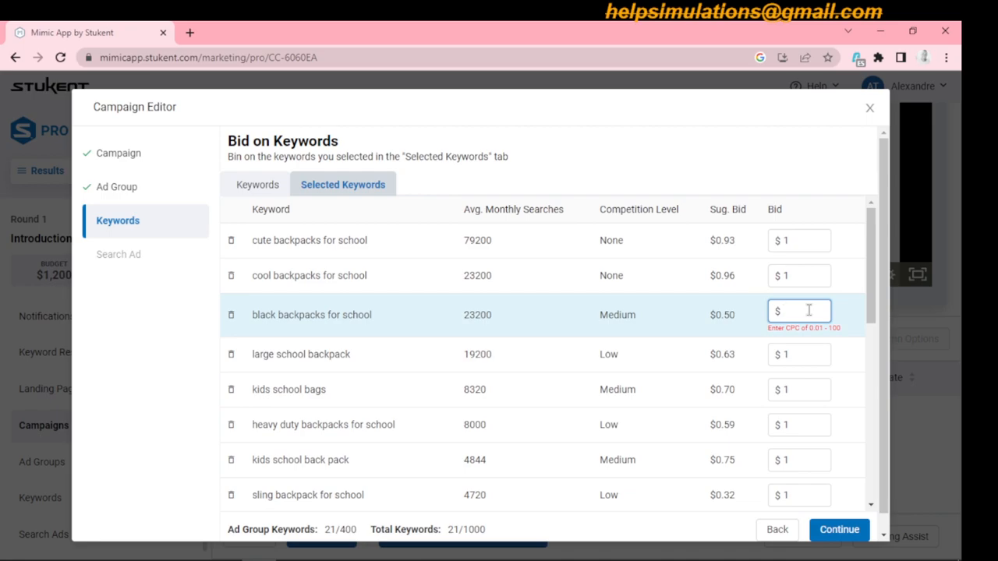
type("0.6")
- Set the bid for the keyword "large school backpack" to $0.67
left_click(811, 344)
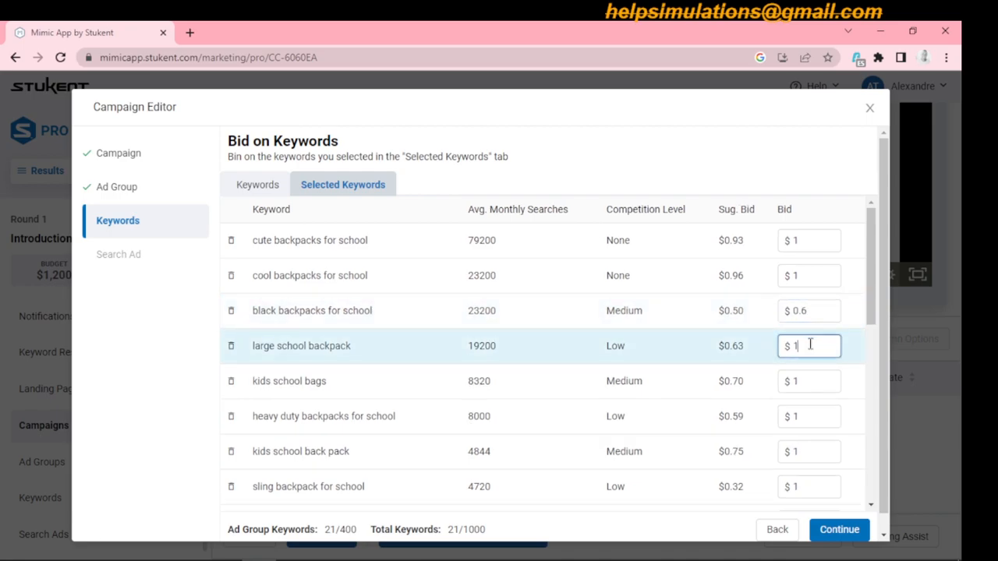
key("BackSpace")
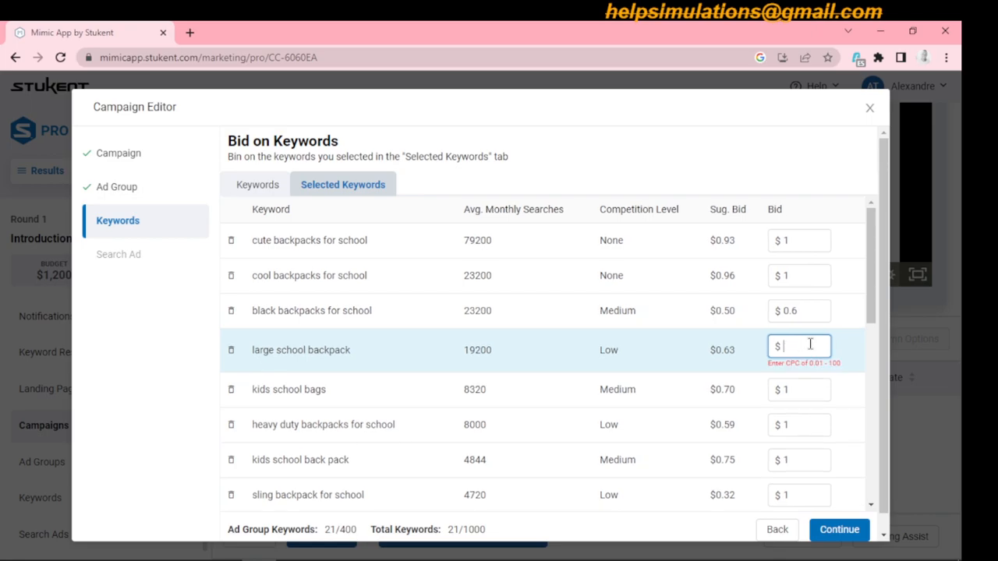
type("0.67")
- Set the bid for the keyword "kids school bags" to $0.85
left_click(813, 380)
type("0.8")
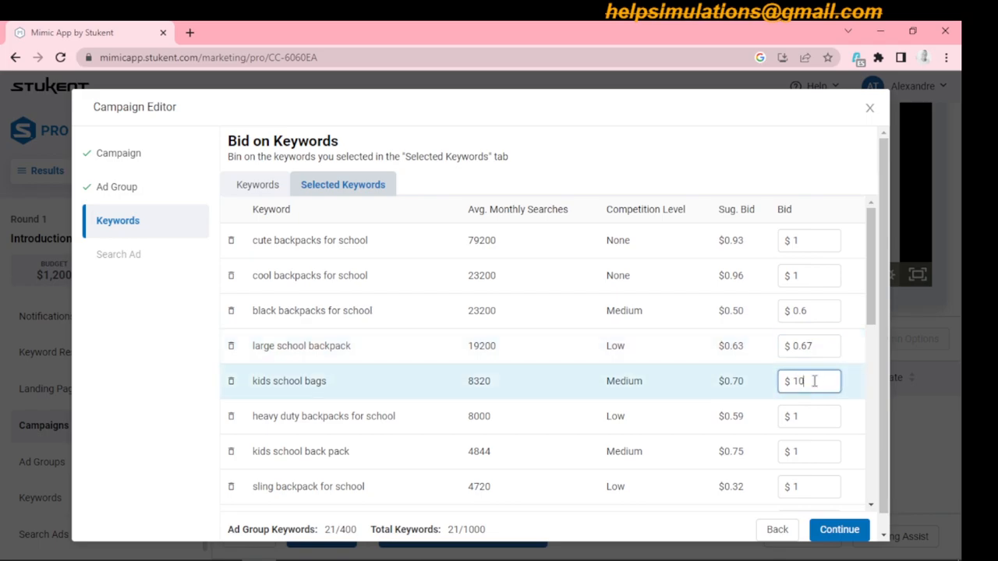
type("5")
left_click(798, 380)
key("BackSpace")
- Set the bid for the keyword "heavy duty backpacks for school" to $0.62
left_click(808, 418)
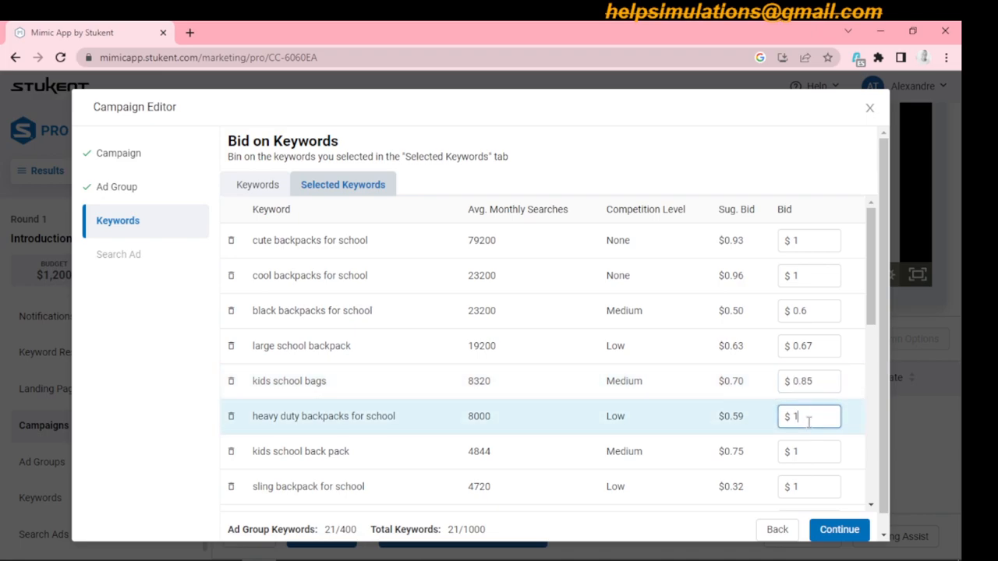
type("-")
key("BackSpace")
key("BackSpace")
type("0")
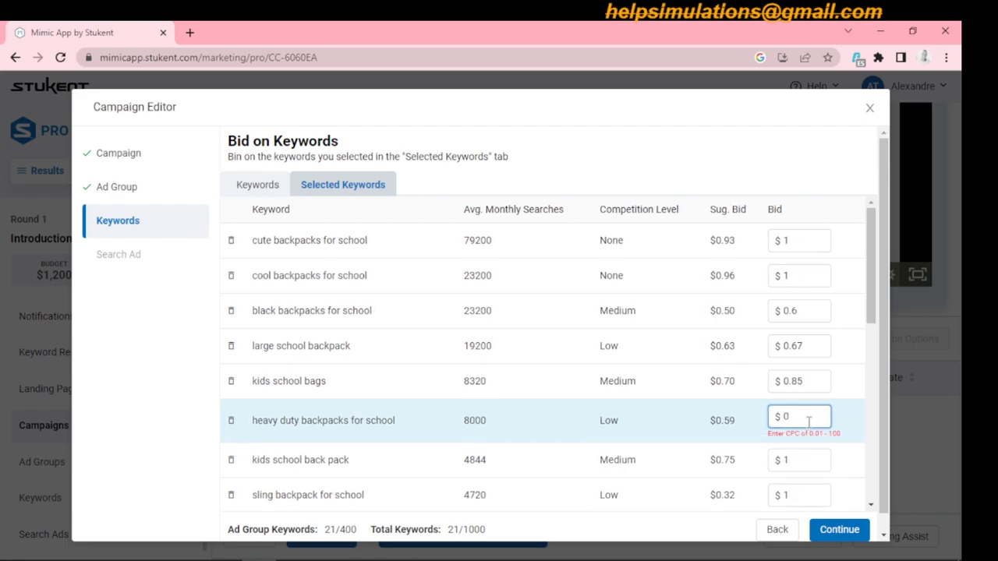
type(".62")
- Set the bid for the keyword "kids school back pack" to $0.85
left_click_drag(872, 273, 872, 316)
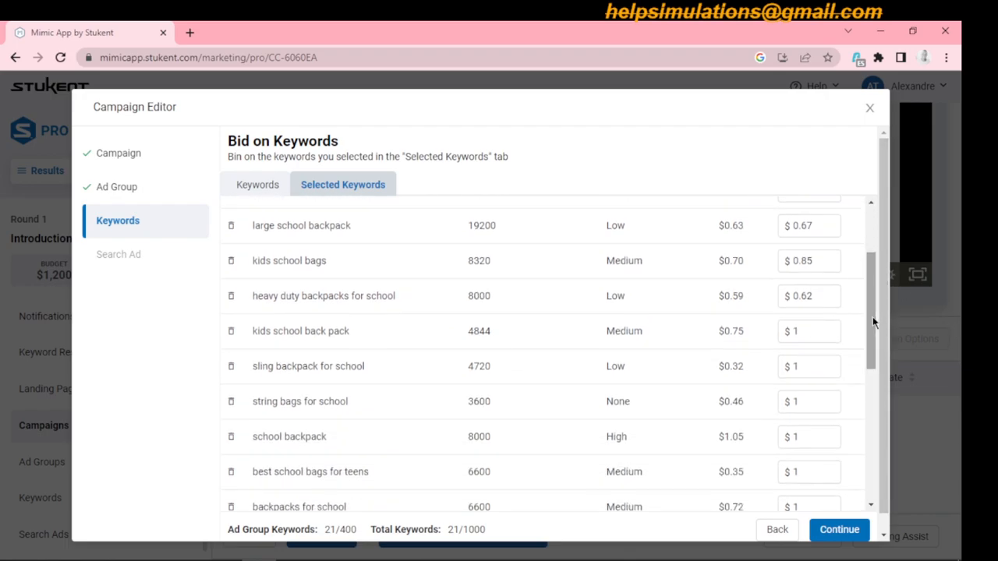
left_click(813, 328)
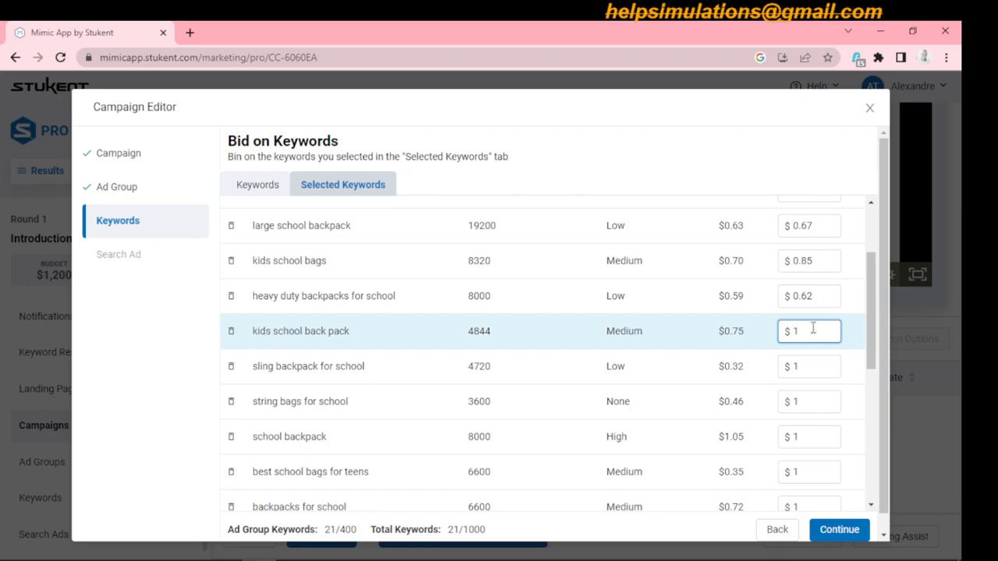
key("BackSpace")
type("0.")
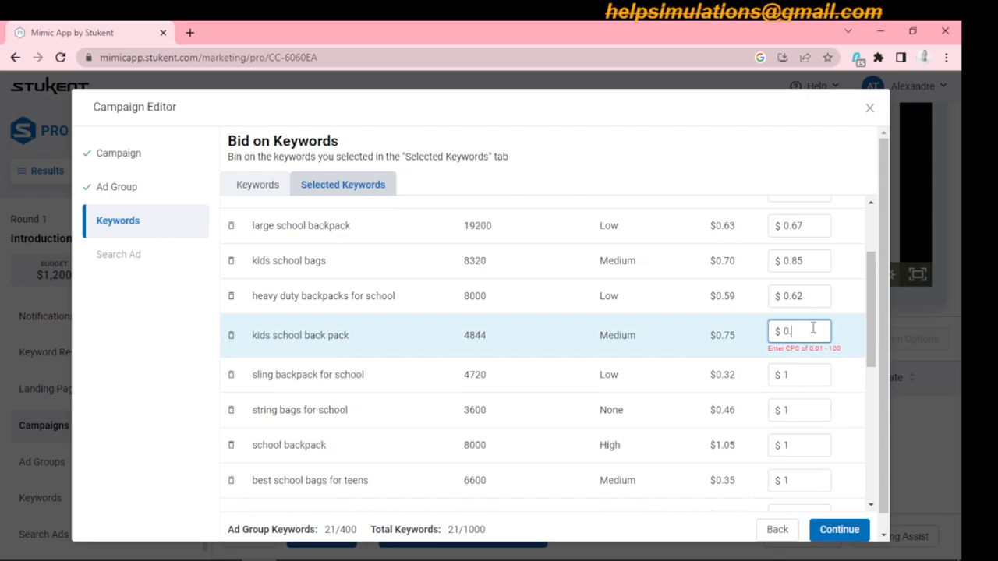
type("85")
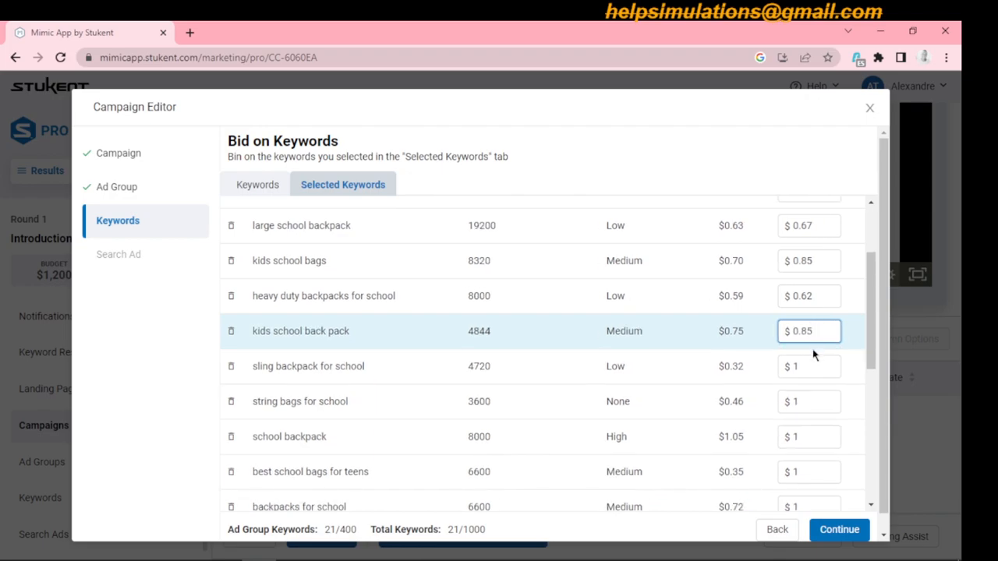
- Set the bid for the keyword "sling backpack for school" to $0.4
left_click(808, 365)
key("BackSpace")
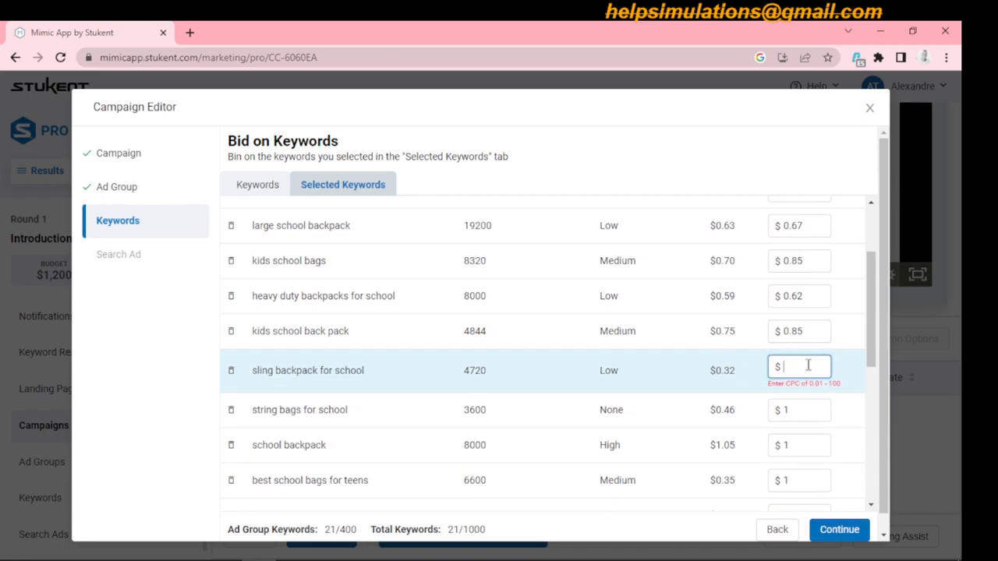
type("0.4")
- Set the bids for the keywords "string bags for school" to $0.5 and "school backpack" to $1.10
left_click(807, 401)
key("BackSpace")
type("0.5")
left_click(808, 437)
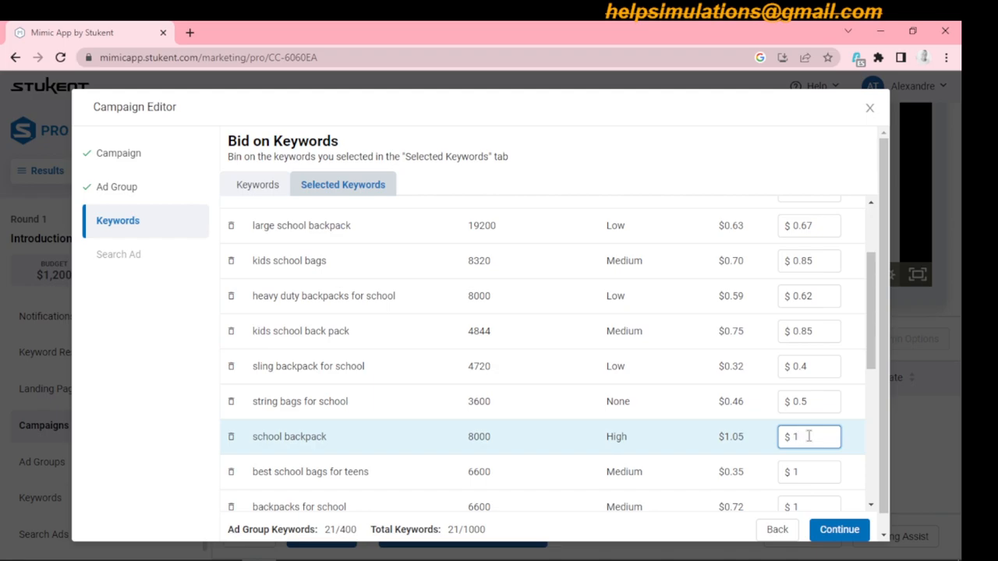
type(".10")
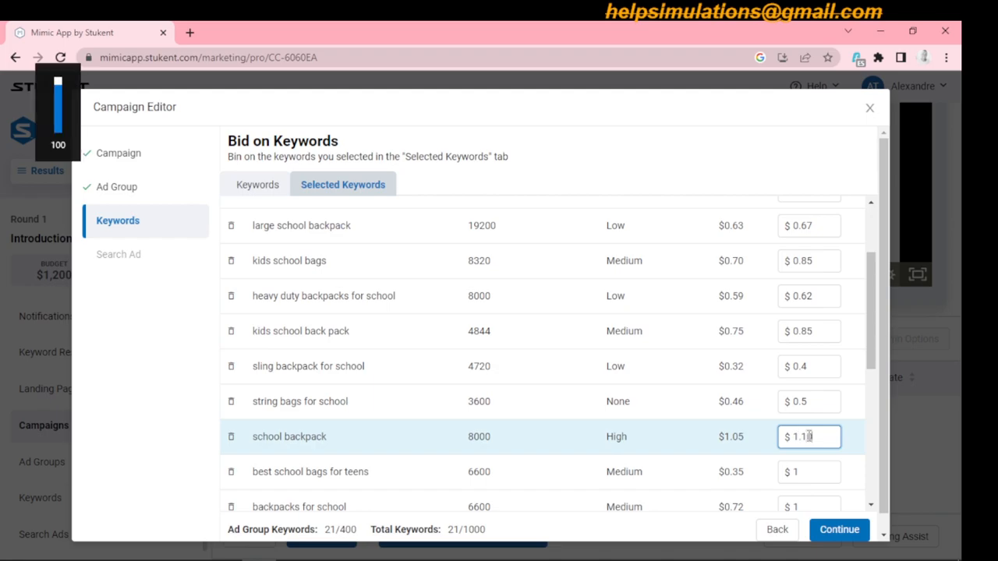
- Set the bid for the keyword "best school bags for teens" to $0.38
left_click(806, 471)
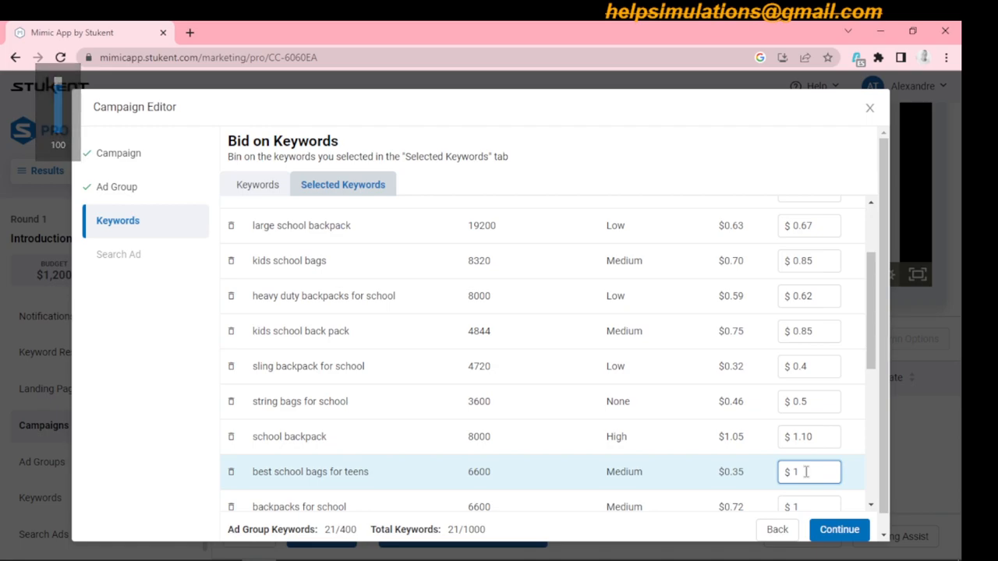
key("BackSpace")
type("0.")
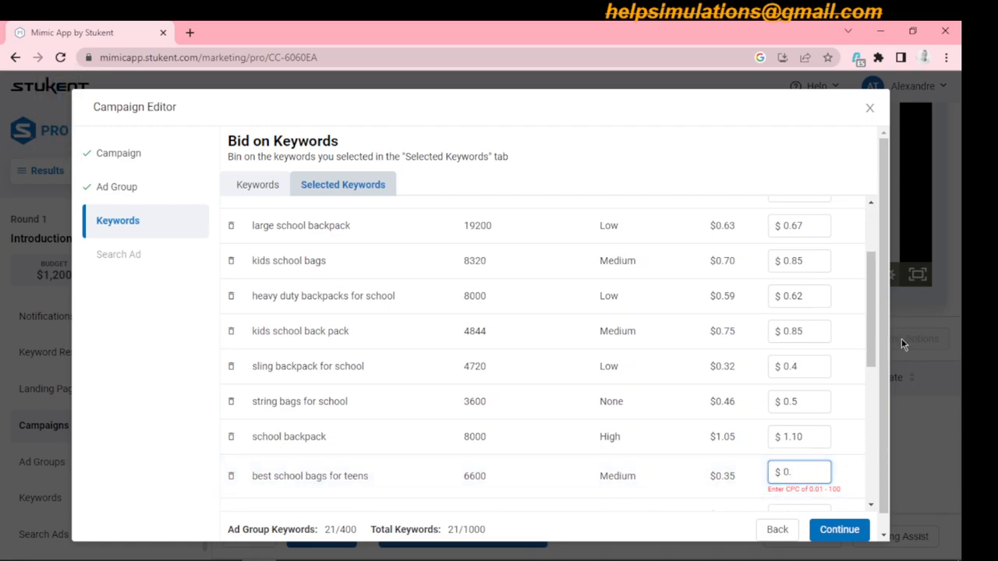
left_click_drag(873, 333, 878, 386)
left_click(802, 305)
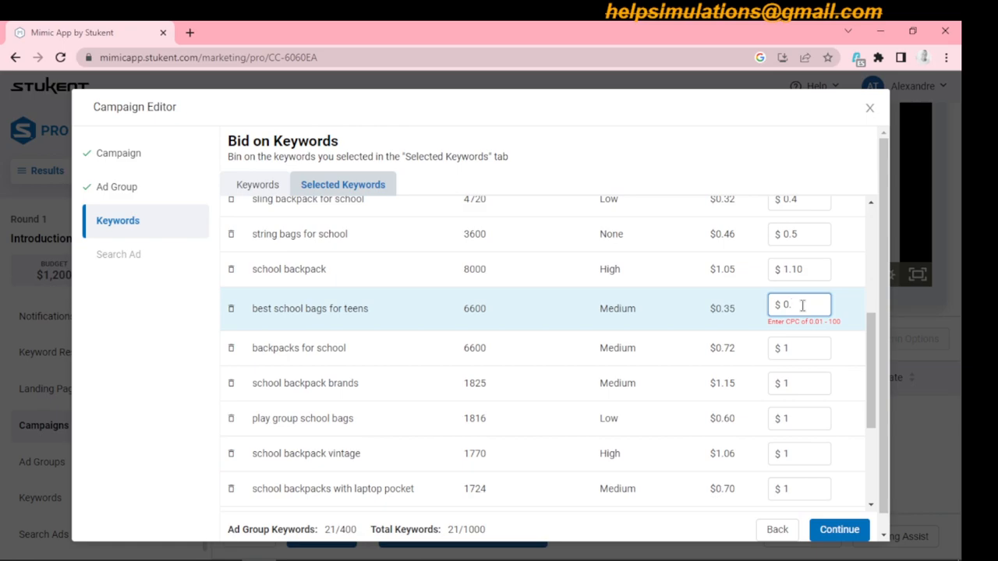
type("40")
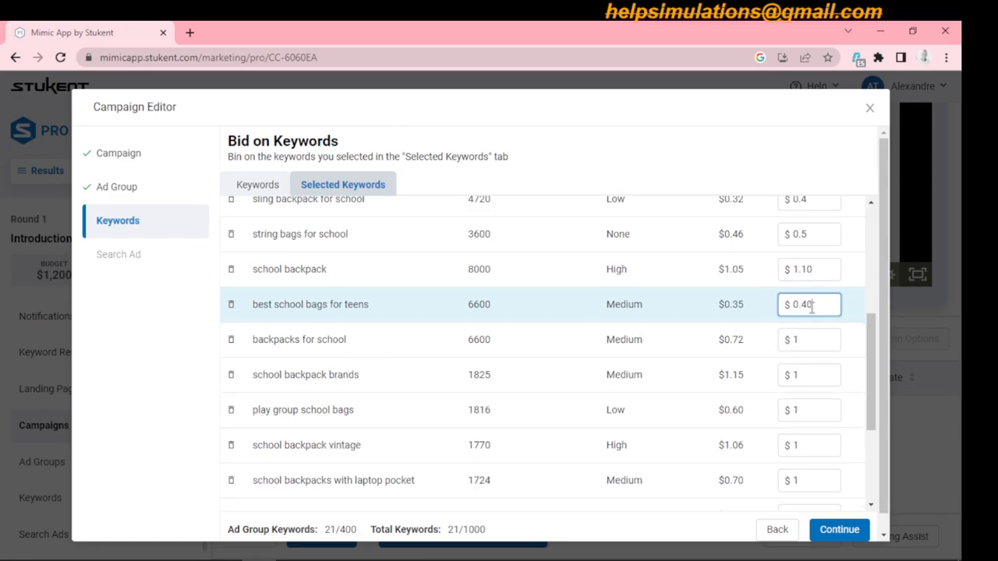
key("BackSpace")
key("BackSpace")
type("38")
- Set the bid for the keyword "backpacks for school" to $0.82
left_click(807, 337)
type("0")
key("BackSpace")
key("BackSpace")
type("0.")
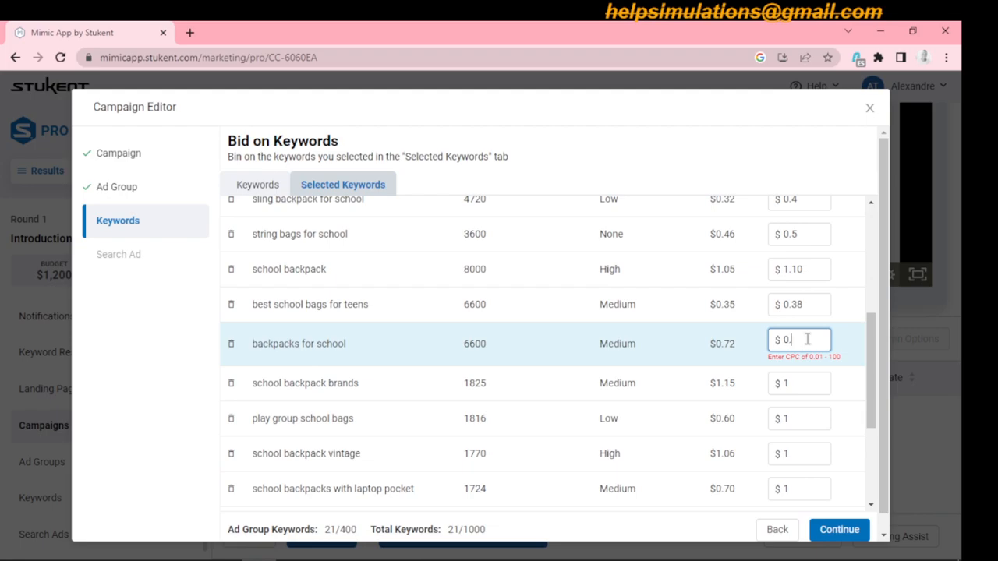
type("82")
- Set the bids for the keywords "school backpack brands" to $1.20 and "play group school bags" to $0.70
left_click(813, 375)
type(".20")
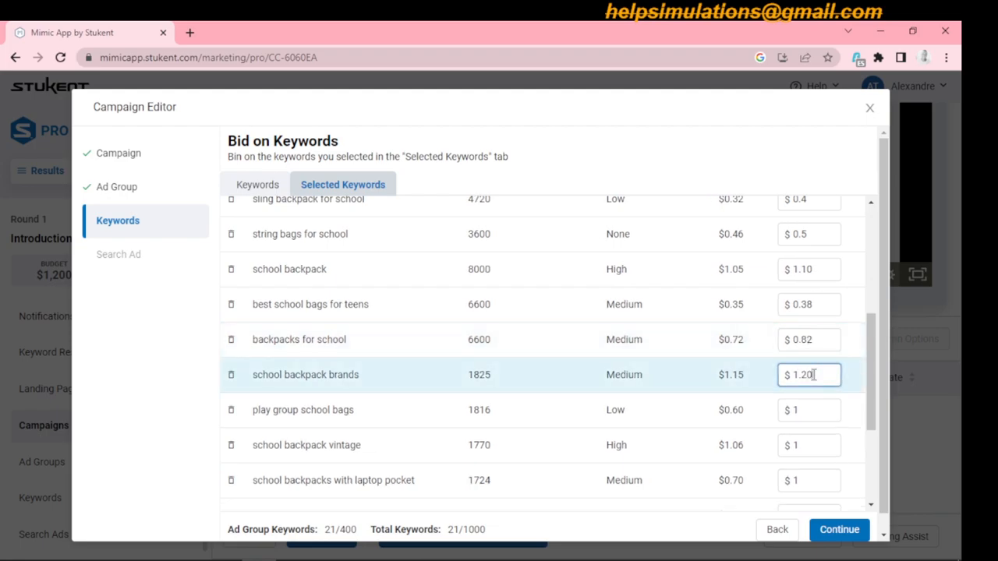
left_click(812, 410)
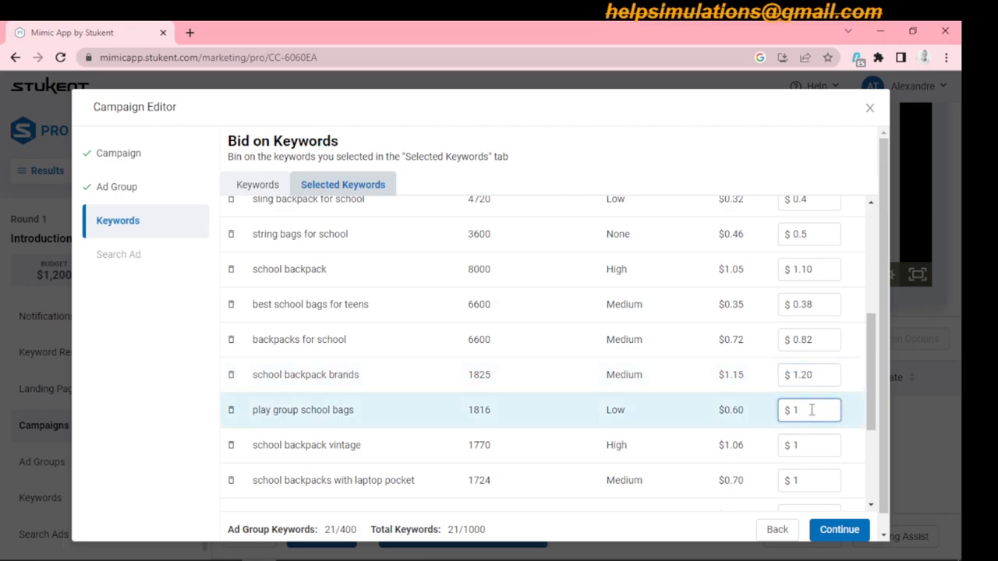
key("BackSpace")
type("0.")
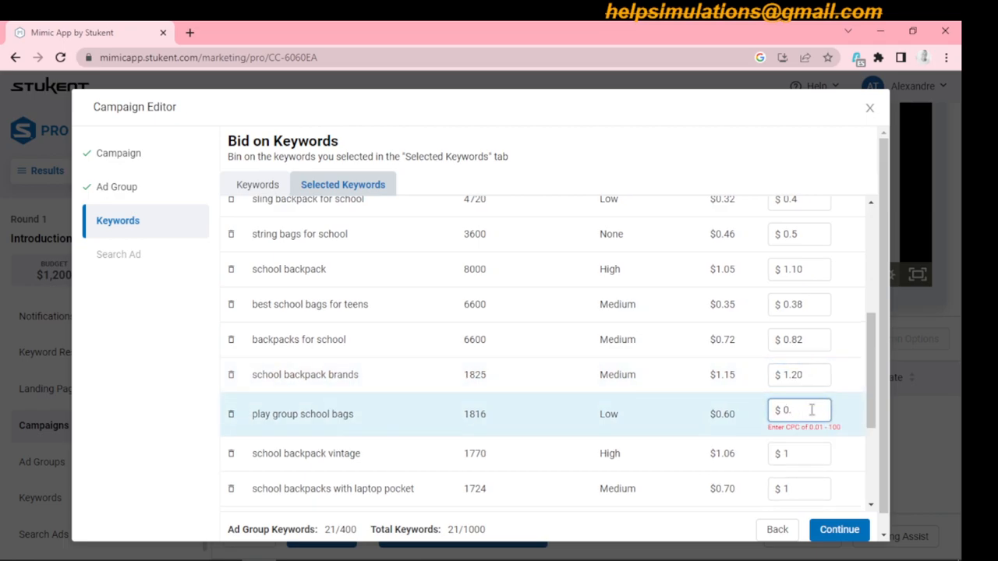
type("70")
- Set the bids for the keywords "school backpack vintage" to $1.12 and "school backpacks with laptop pocket" to $0.78
left_click(811, 447)
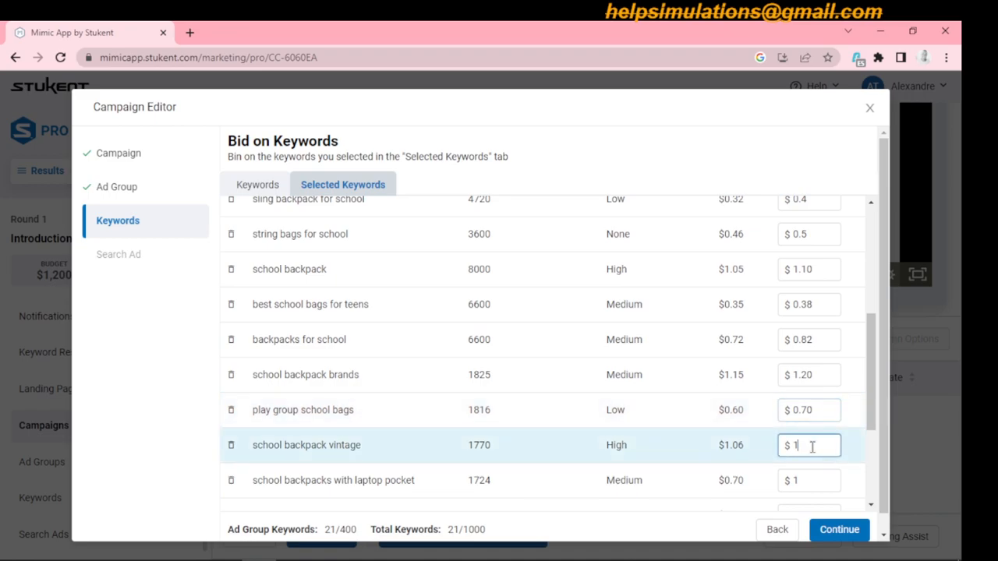
type(".12")
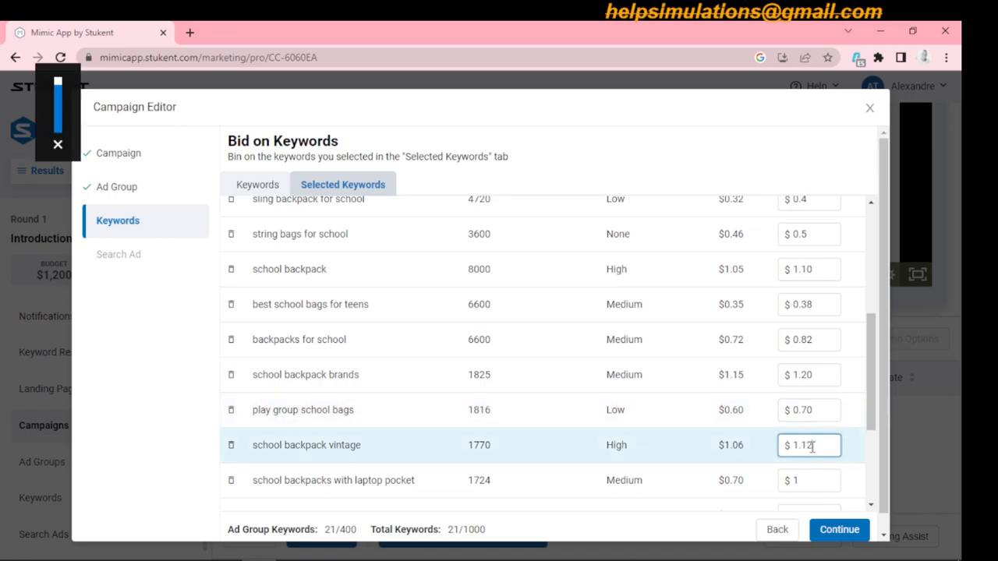
left_click(811, 478)
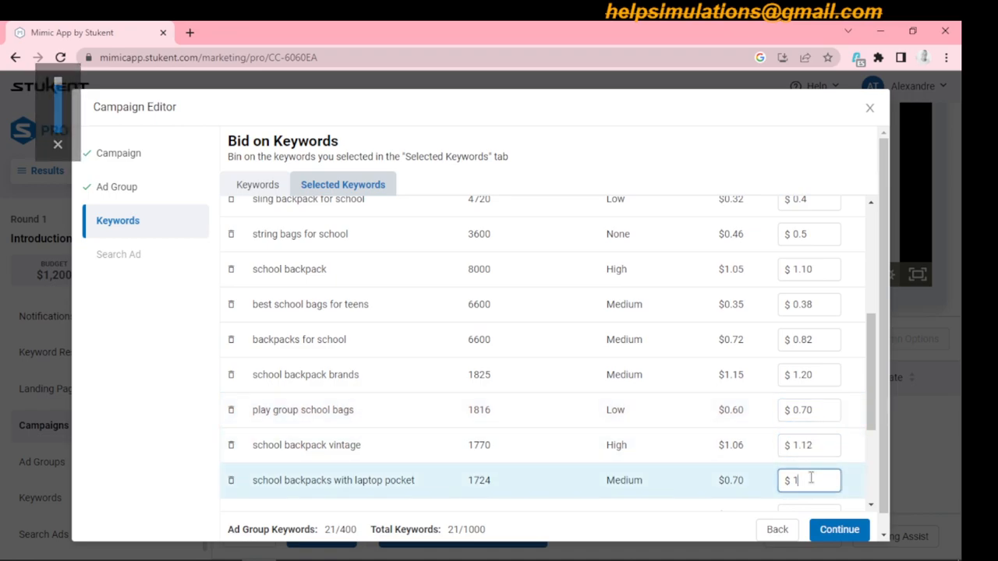
key("BackSpace")
type("0.")
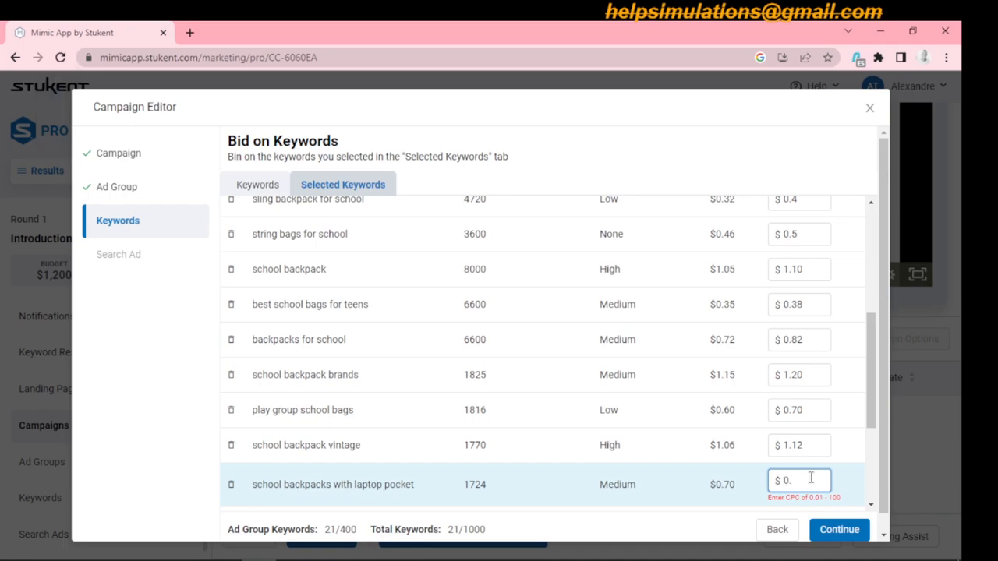
type("78")
- Set the bid for the keyword "school laptop backpack" to $0.79
left_click_drag(871, 377, 877, 425)
left_click(817, 364)
key("BackSpace")
type("0.79")
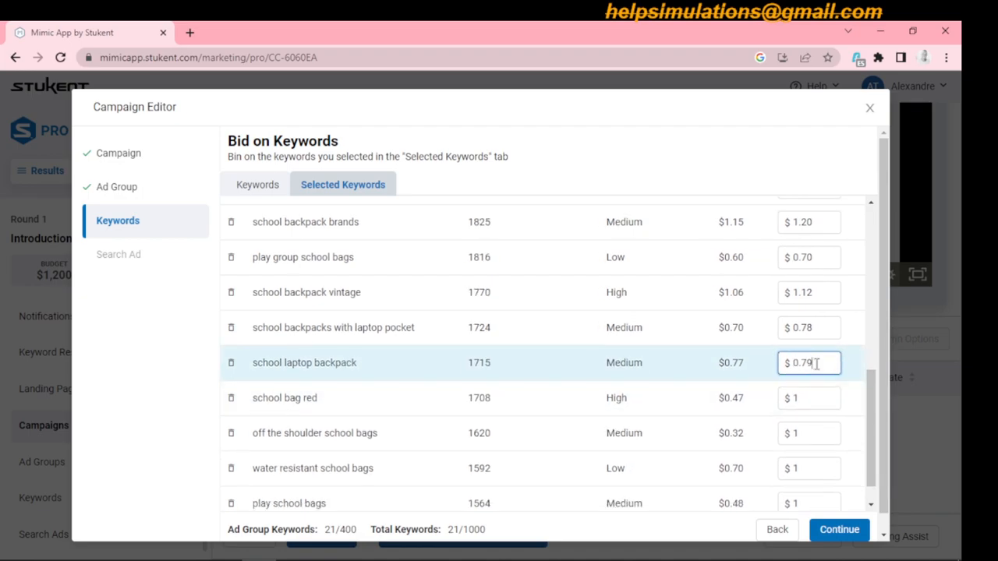
- Set the bids for the keywords "school bag red" to $0.51 and "off the shoulder school bags" to $0.36
left_click(809, 394)
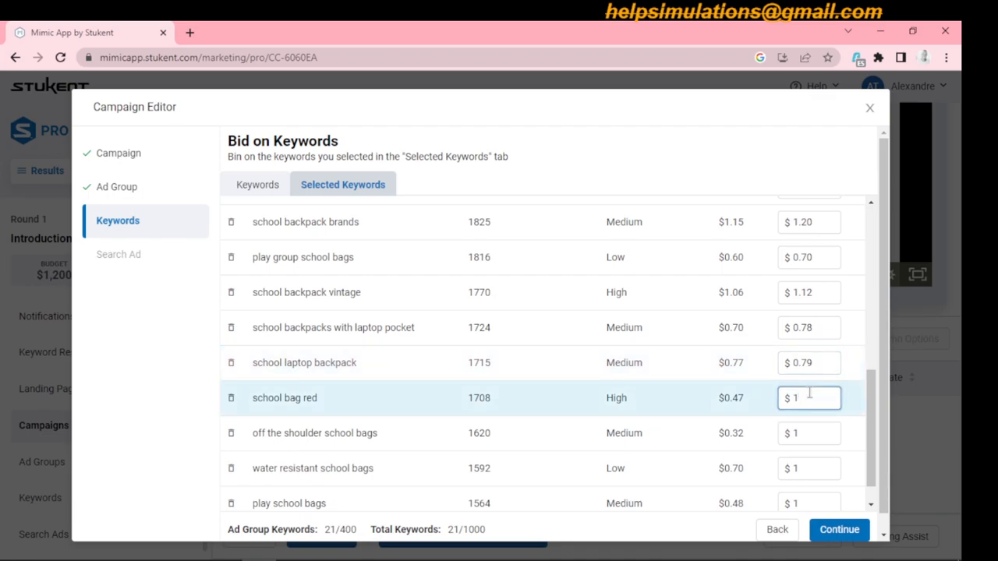
key("BackSpace")
type("0.")
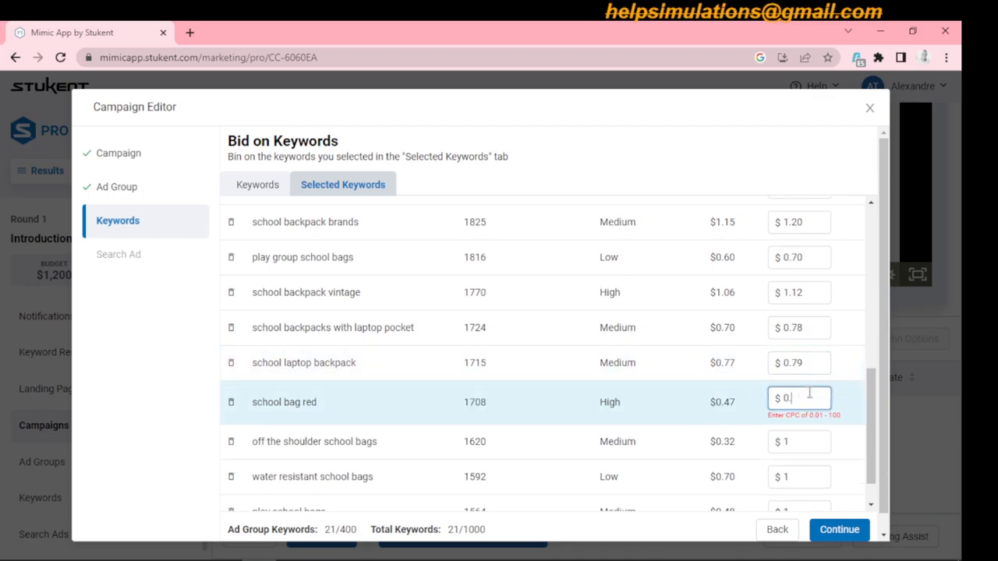
type("51")
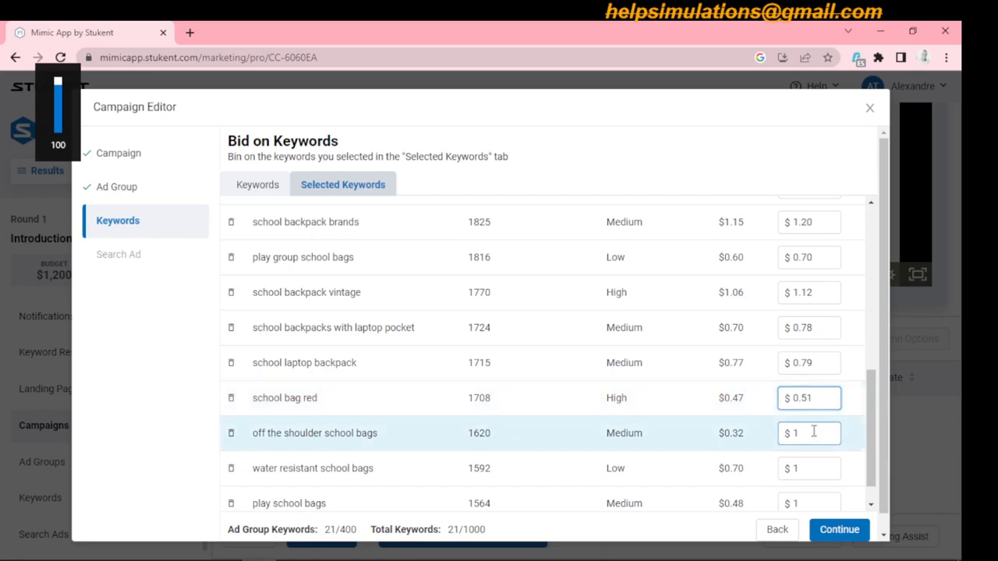
left_click(813, 433)
key("BackSpace")
type("0.36")
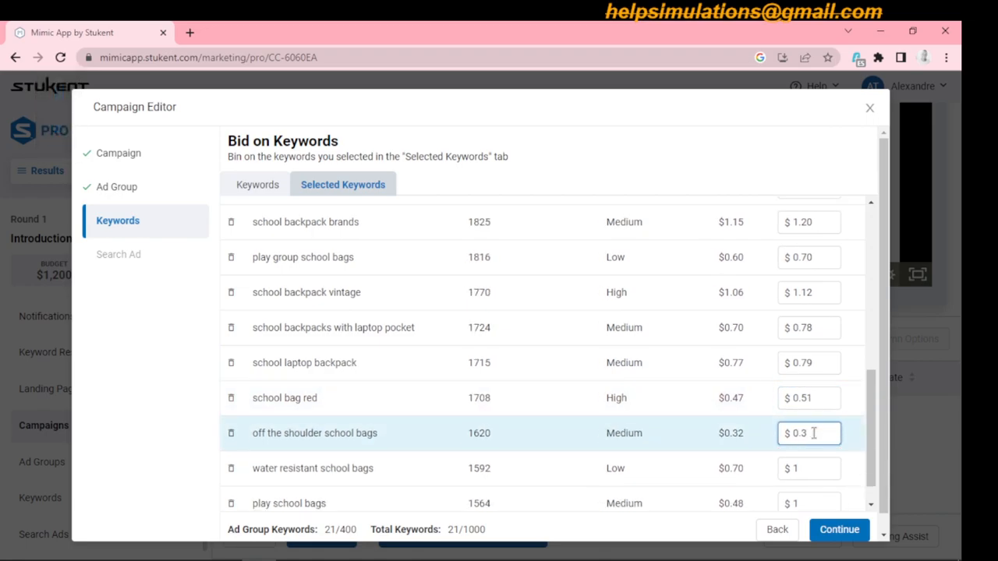
- Set the bid for the keyword "water resistant school bags" to $0.80
left_click(811, 467)
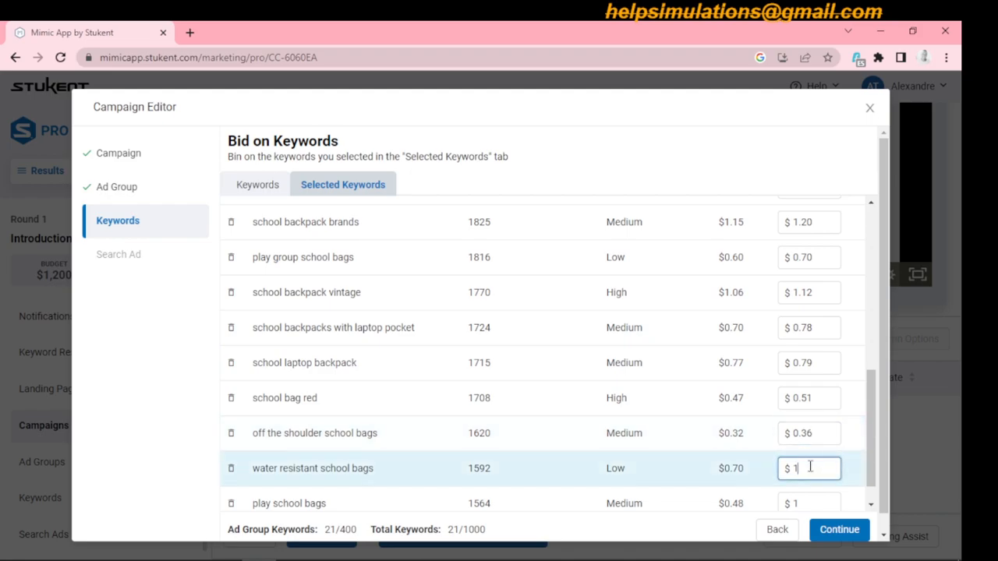
key("BackSpace")
type("0.80")
- Set the bid for the last keyword, "play school bags", to $0.53
left_click_drag(871, 421, 876, 465)
left_click(817, 471)
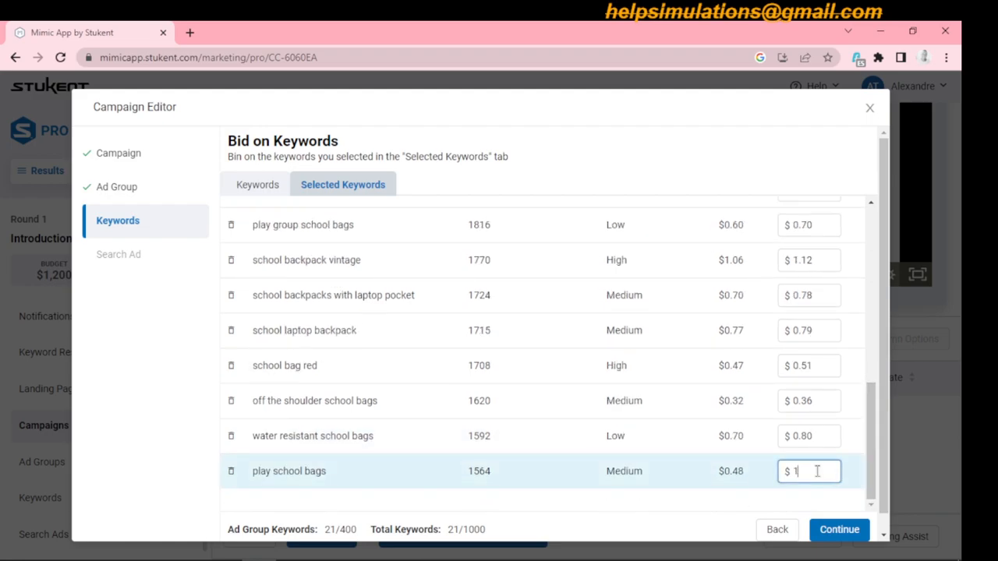
key("BackSpace")
type("0.")
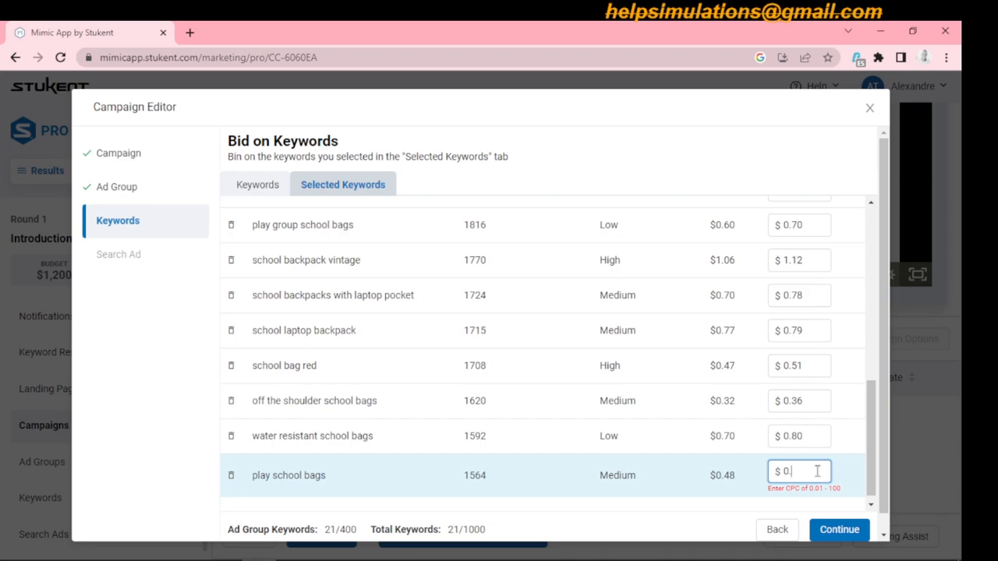
type("5")
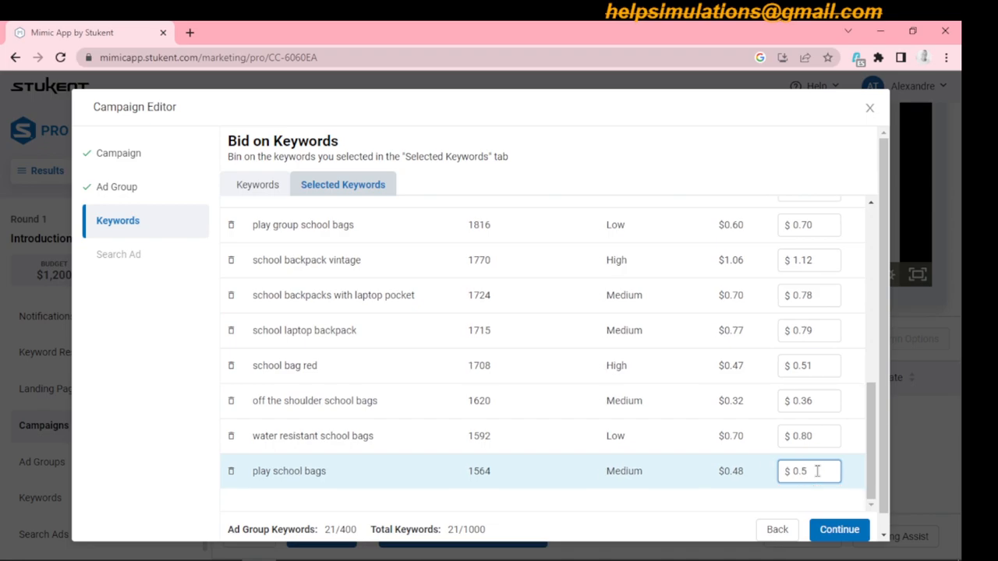
type("3")
- Proceed to creating the search ad and set its final URL to /american-dream/backpacks
left_click(838, 530)
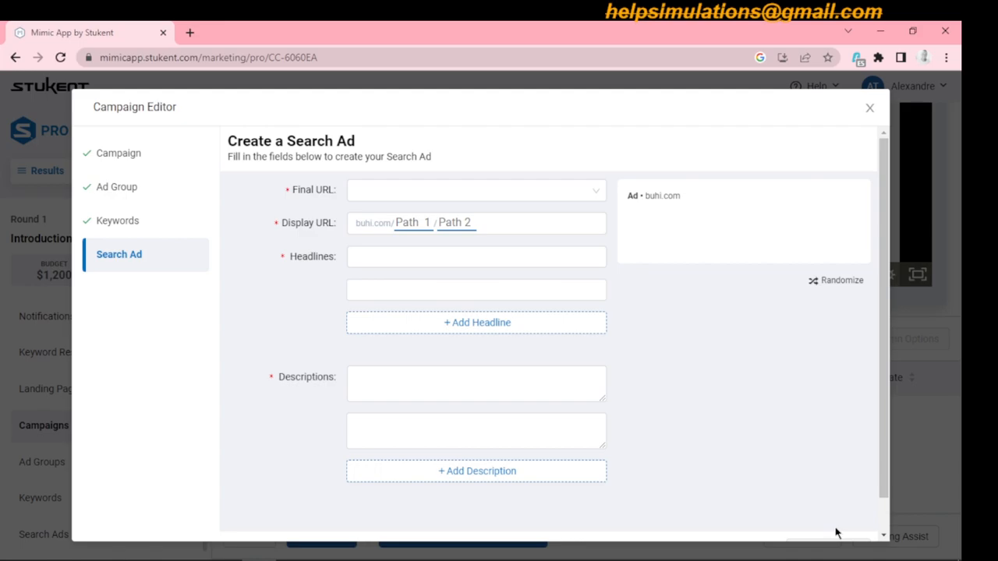
left_click(512, 195)
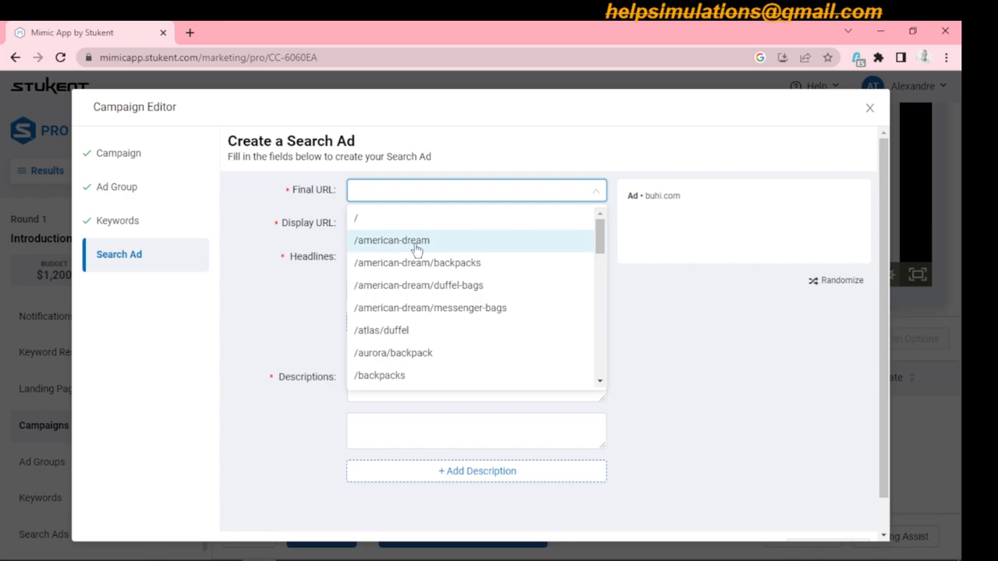
left_click(464, 267)
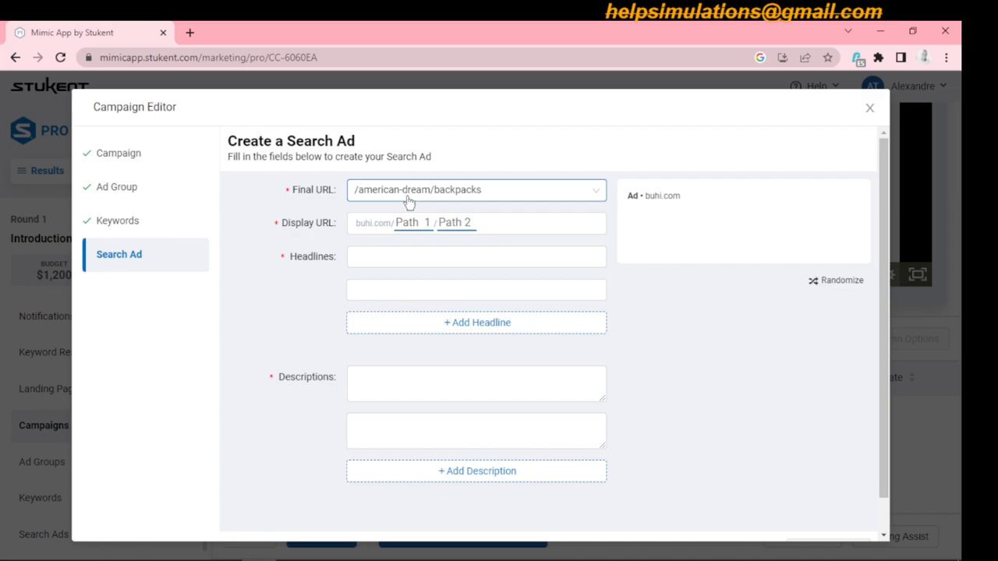
left_click(418, 257)
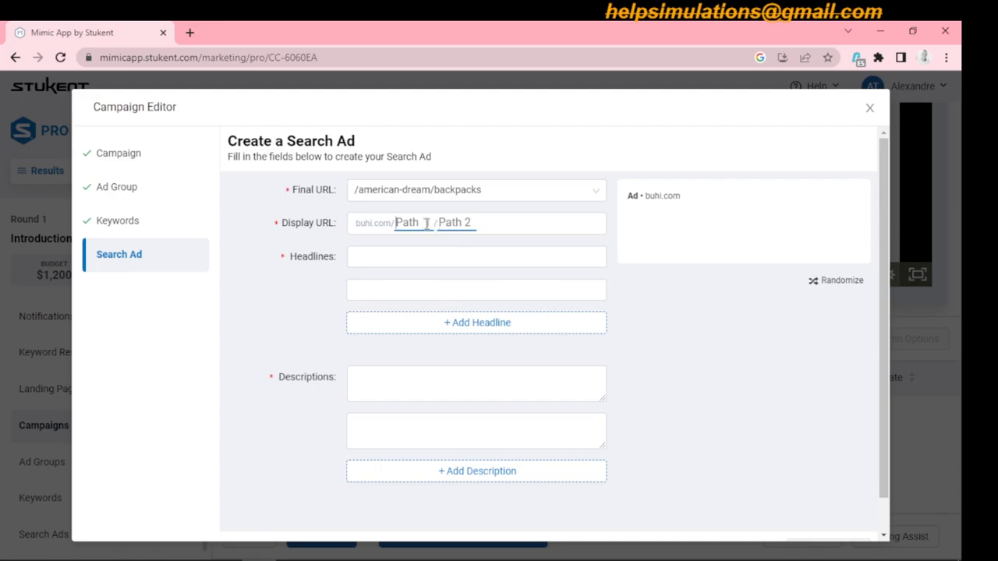
type("American")
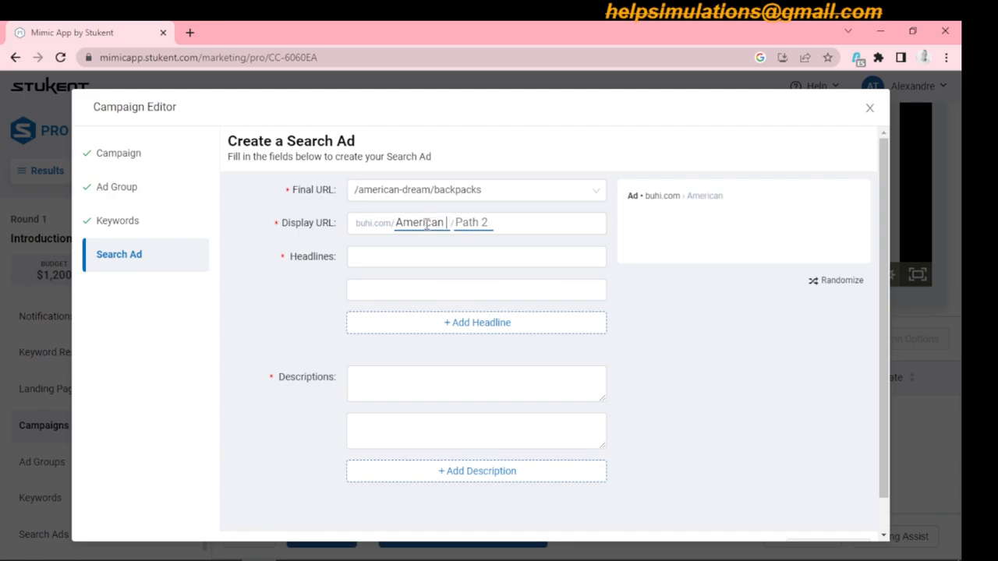
type(" Dresam")
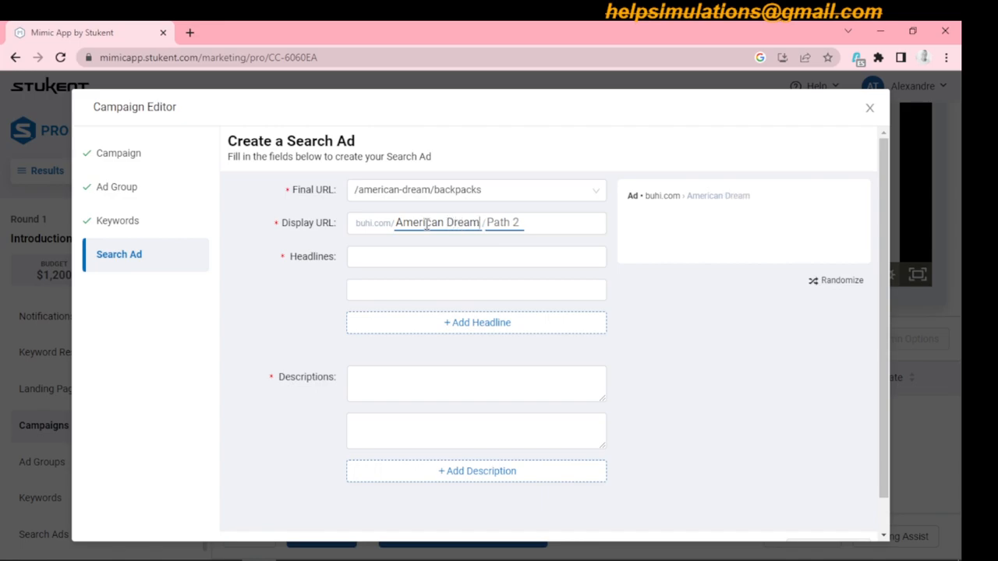
type(" Backp")
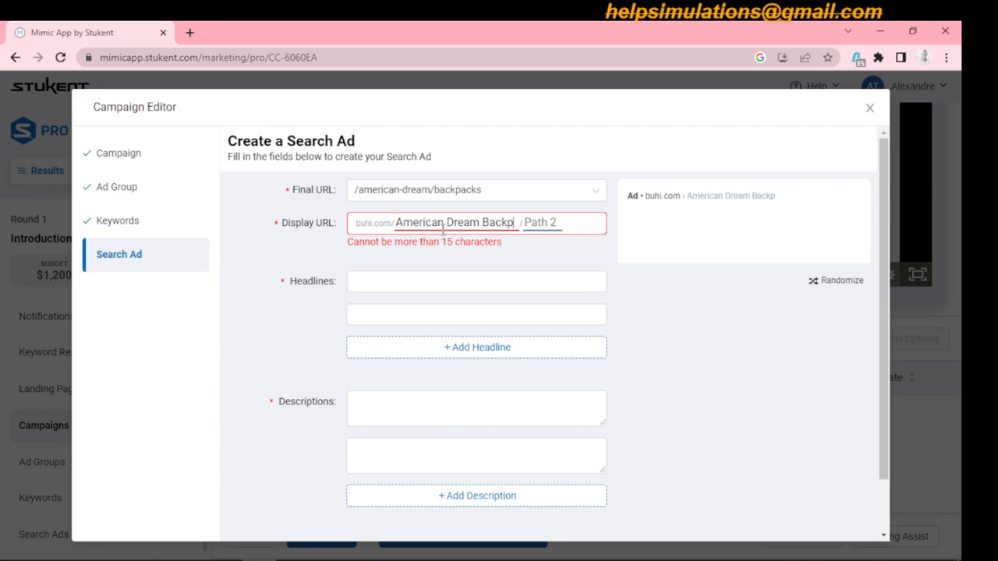
key("BackSpace")
key("BackSpace")
key("BackSpace")
key("BackSpace")
key("BackSpace")
key("BackSpace")
key("BackSpace")
key("BackSpace")
key("BackSpace")
key("BackSpace")
key("BackSpace")
key("BackSpace")
key("BackSpace")
key("BackSpace")
key("BackSpace")
key("BackSpace")
key("BackSpace")
key("BackSpace")
key("BackSpace")
key("BackSpace")
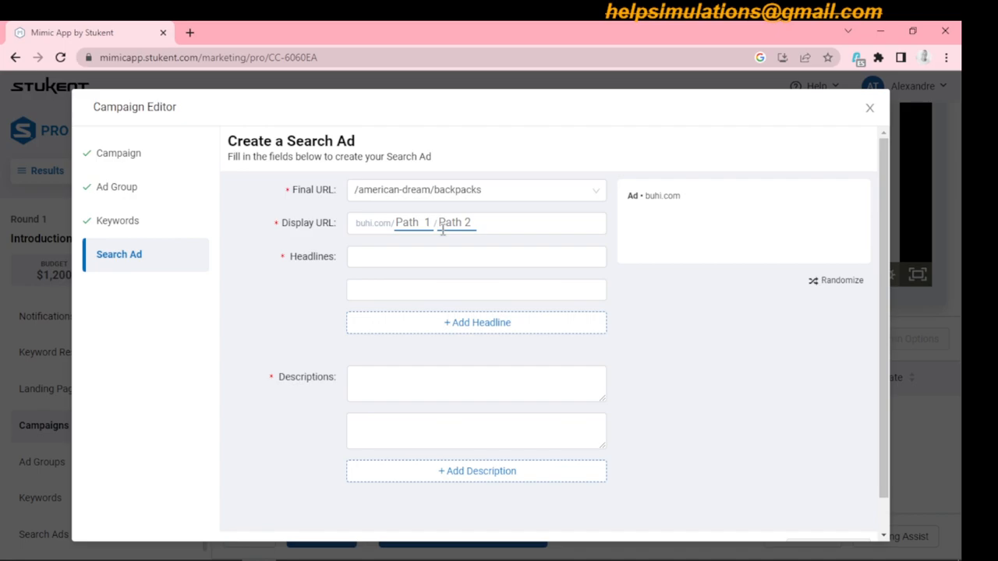
- Set the first path of the search ad's display URL to AmericaBackpack, without a space
type("America Backpac")
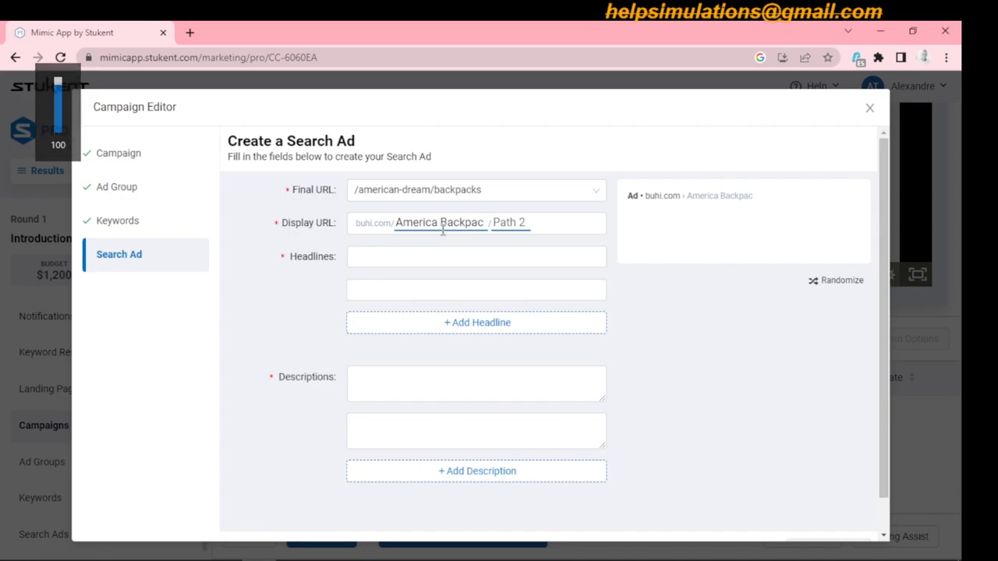
type("ks")
key("BackSpace")
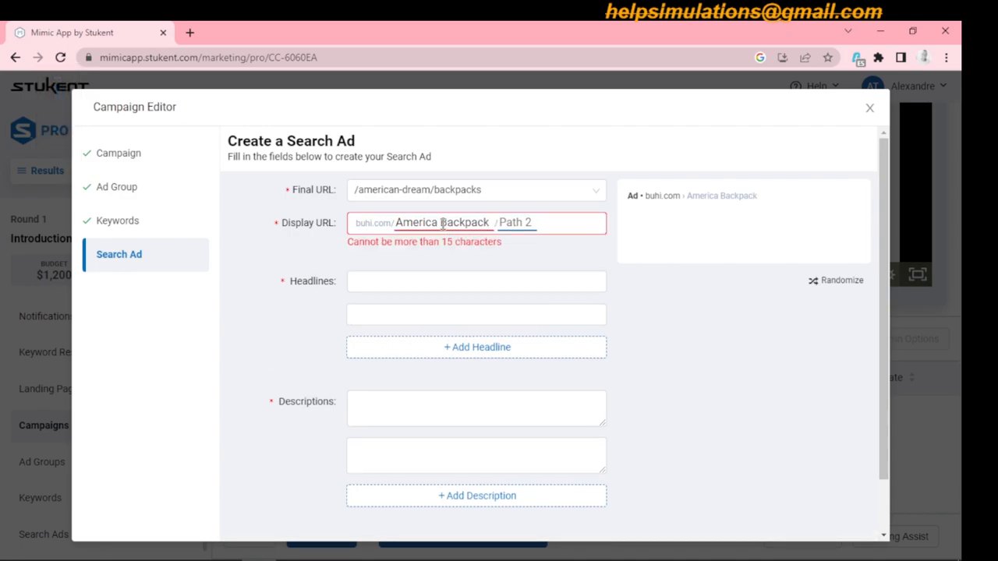
left_click(442, 224)
key("BackSpace")
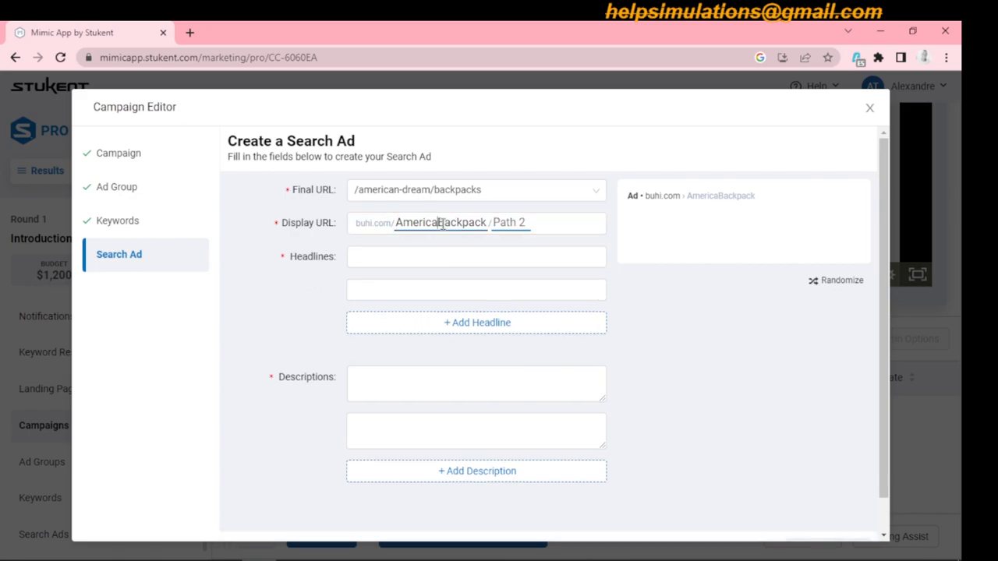
- Set the second path of the search ad's display URL to School
left_click(503, 223)
type("School")
left_click(464, 259)
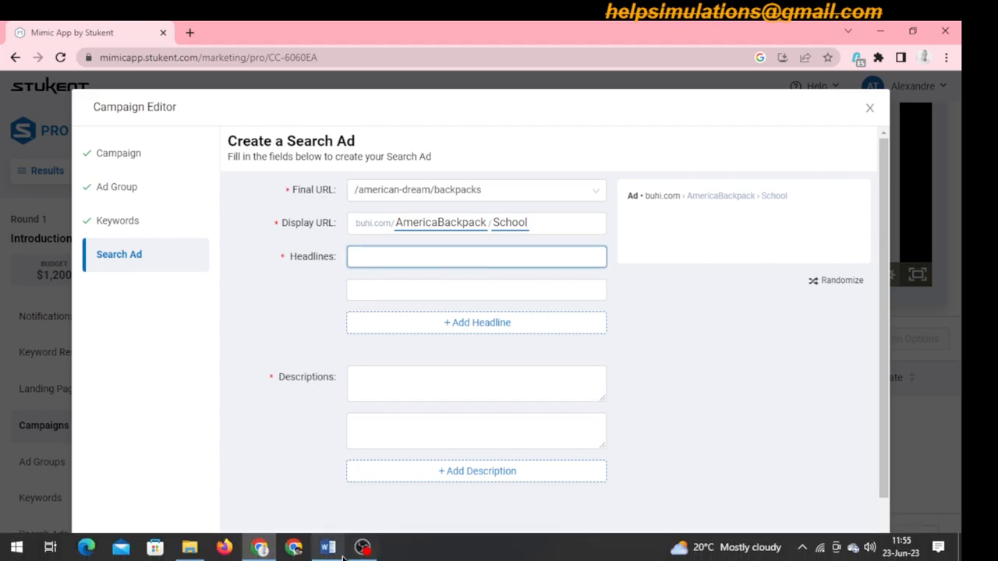
- Switch to the Word document and write "Never leave home without your school essentials" on a new line below the MIMIC PRO SIMULATION title
mouse_move(328, 552)
left_click(350, 499)
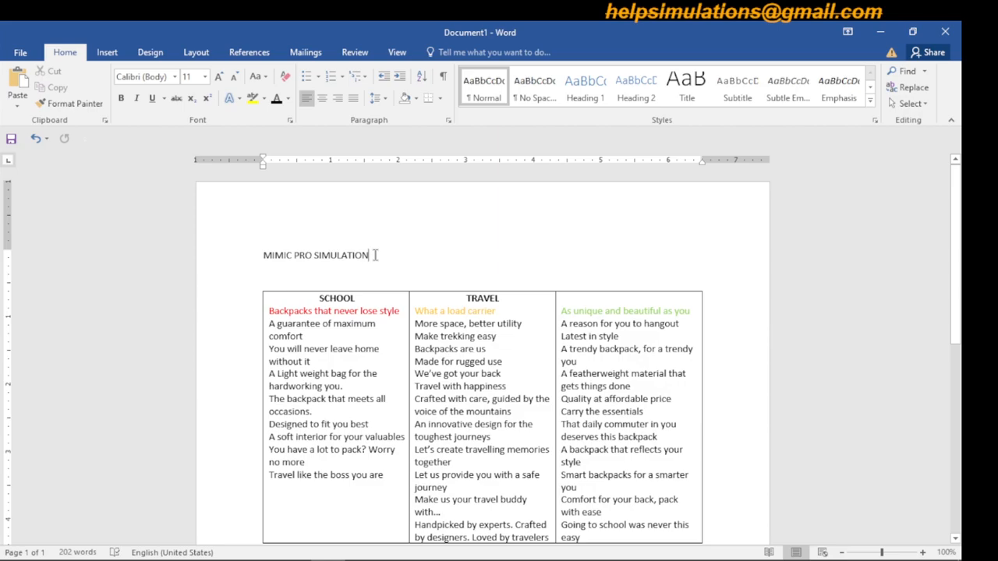
key("Return")
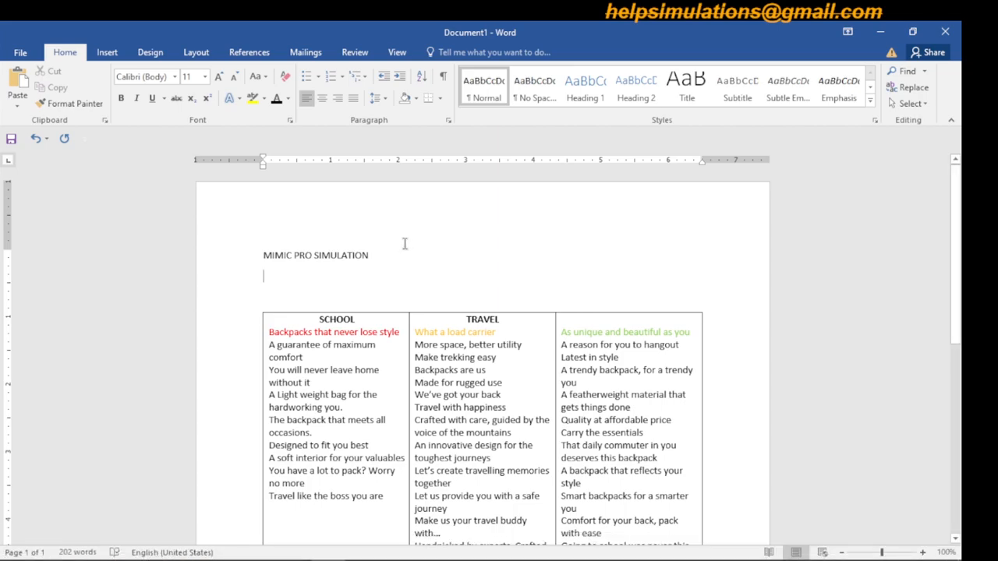
key("XF86AudioMute")
type("Ne")
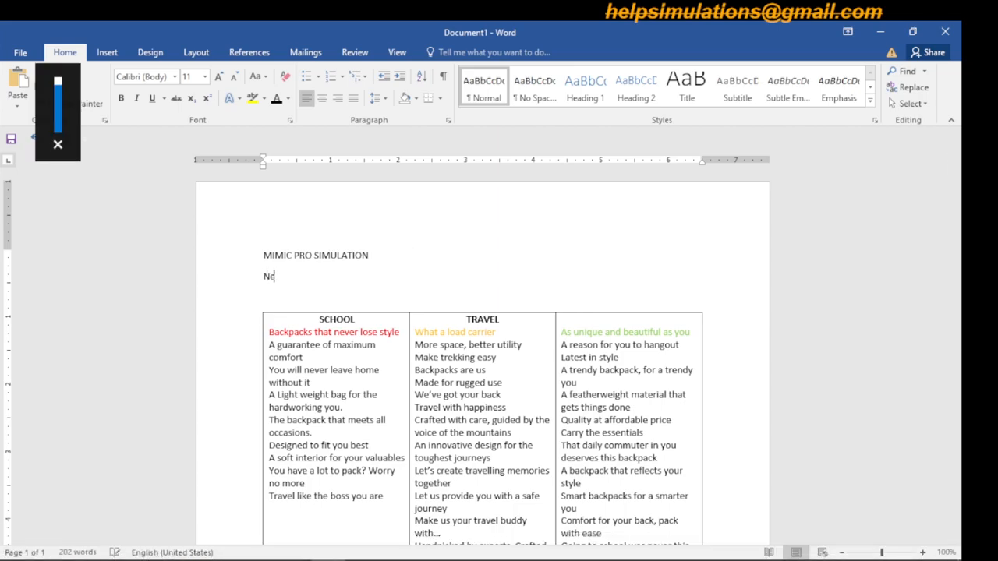
type("ver leave ho")
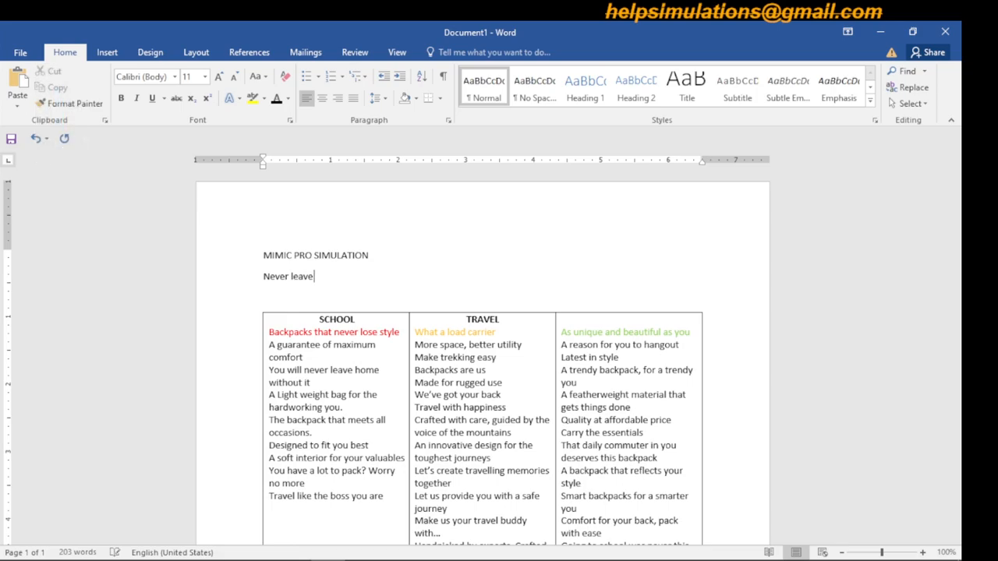
key("BackSpace")
type("ome without your school e")
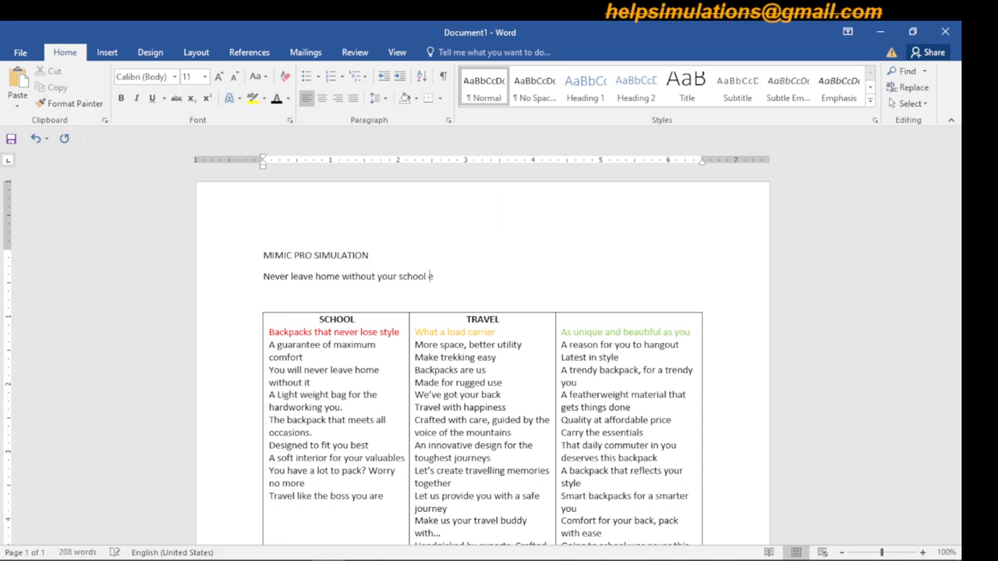
type("ssentials")
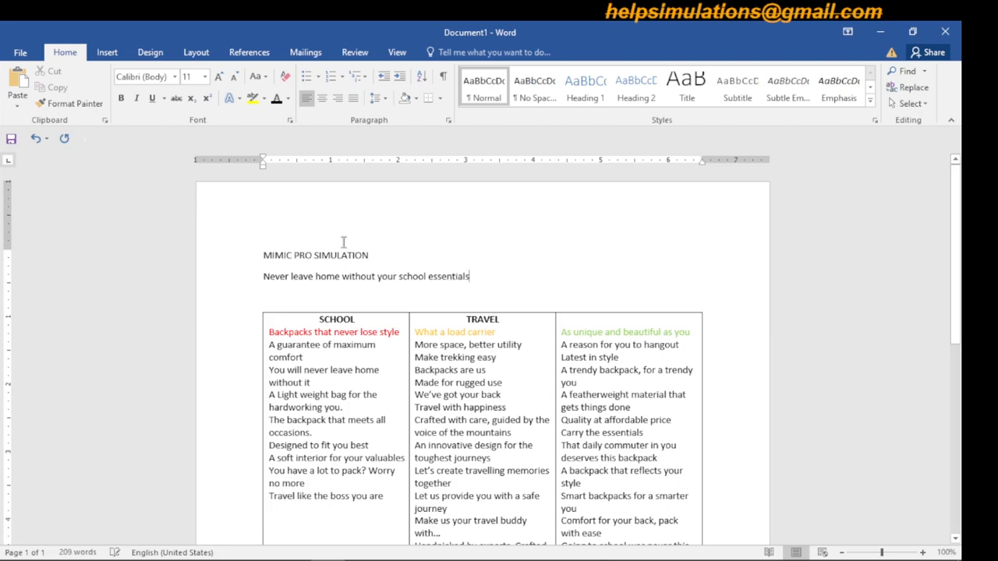
- Cut the new sentence from the Word document and paste it as the search ad's first description in the browser
left_click_drag(260, 277, 466, 288)
key("ctrl+c")
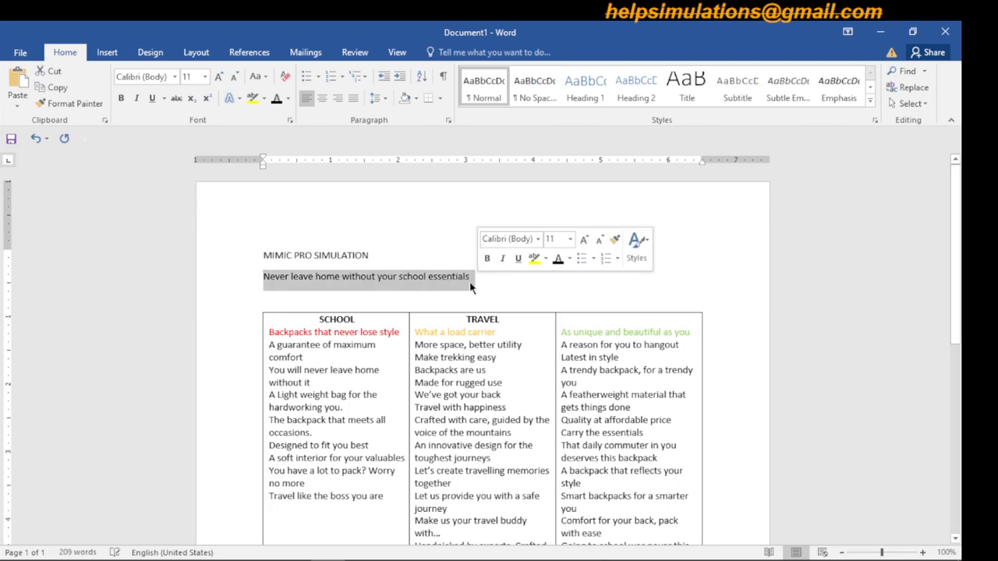
right_click(466, 288)
left_click(493, 292)
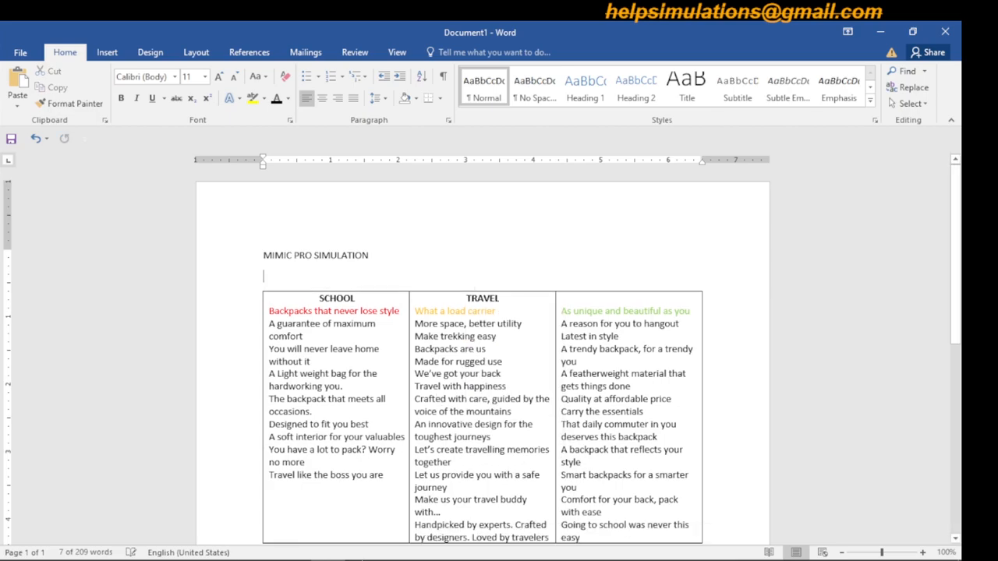
mouse_move(327, 550)
left_click(260, 548)
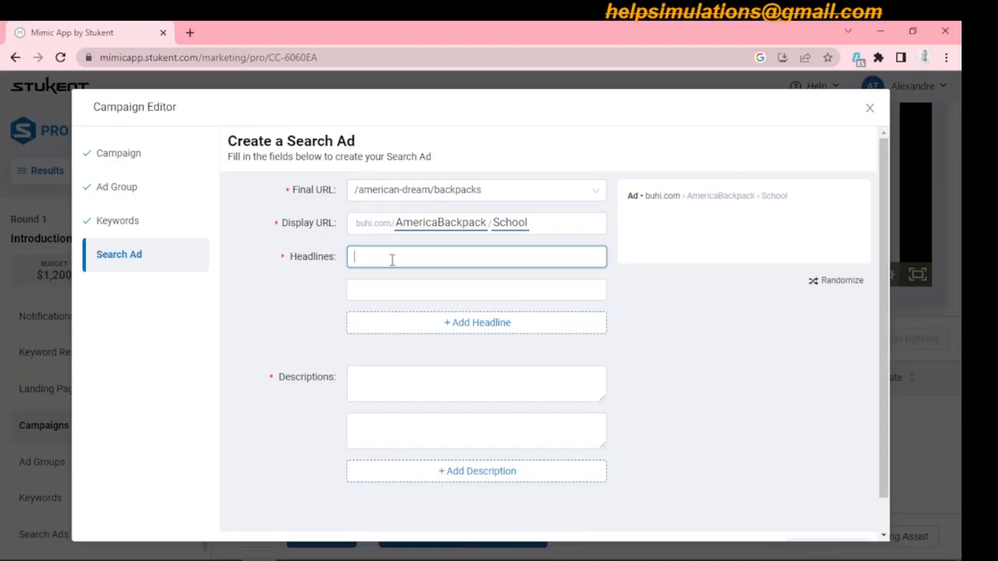
left_click(375, 383)
key("ctrl+v")
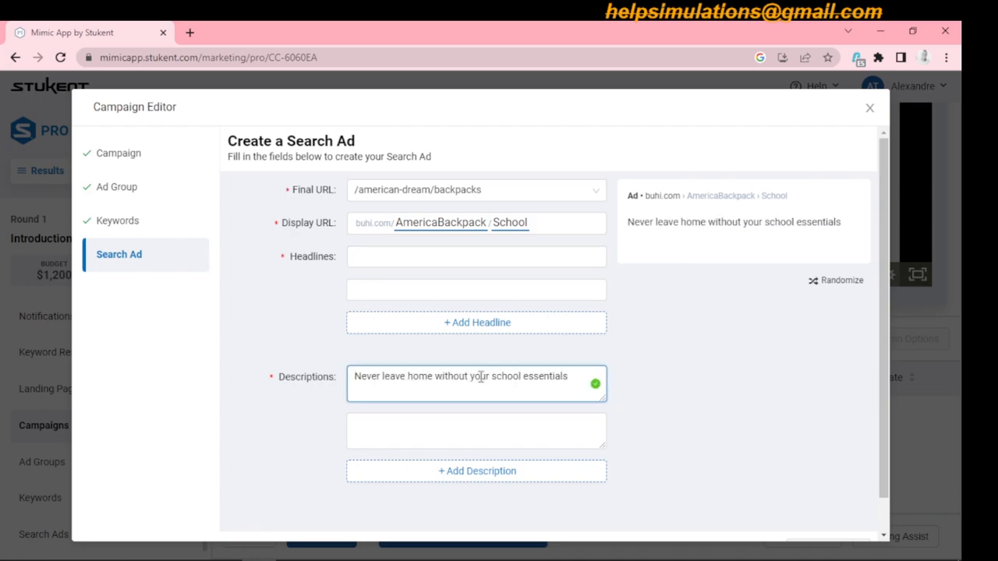
left_click(396, 258)
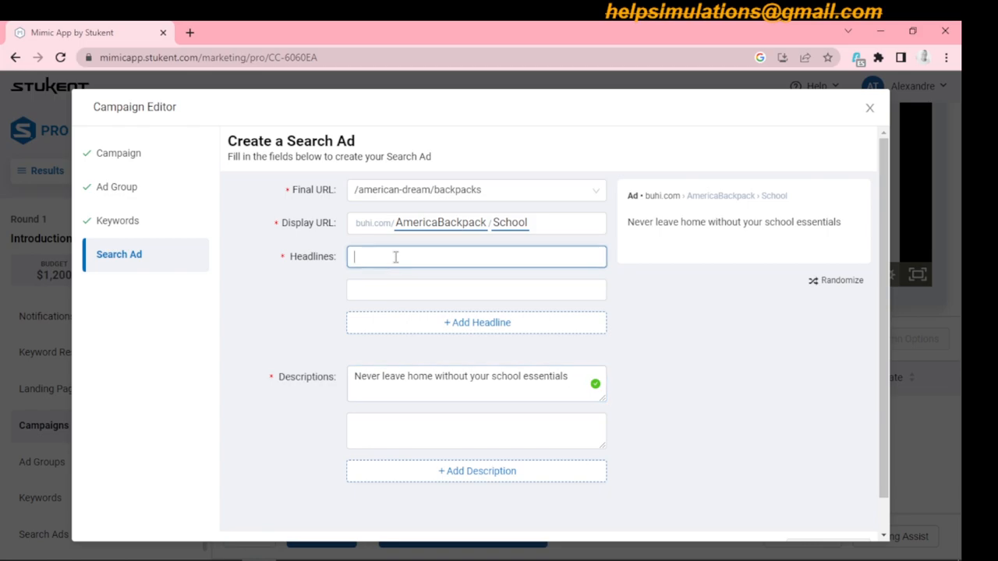
type("Never leave home without your school ess")
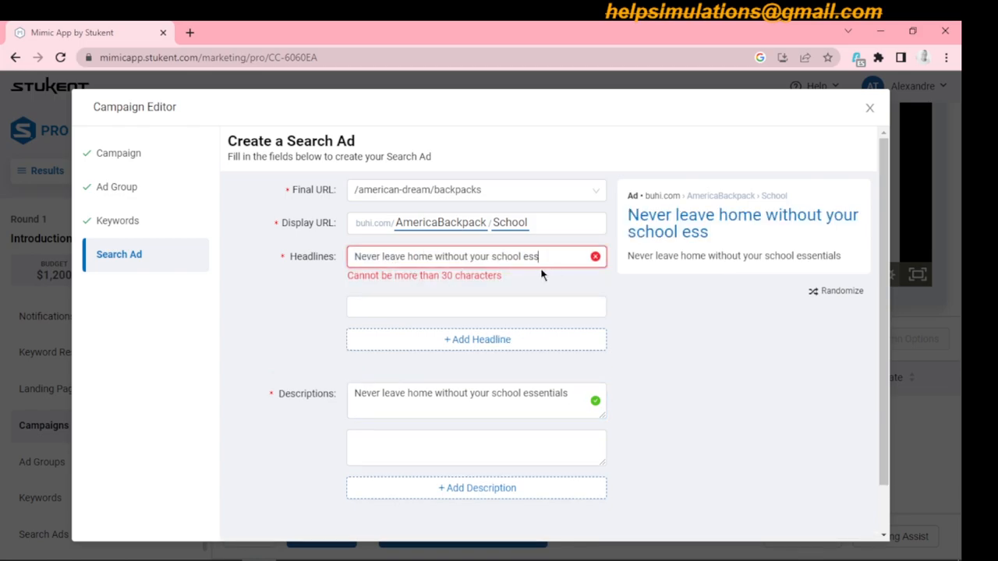
left_click(487, 307)
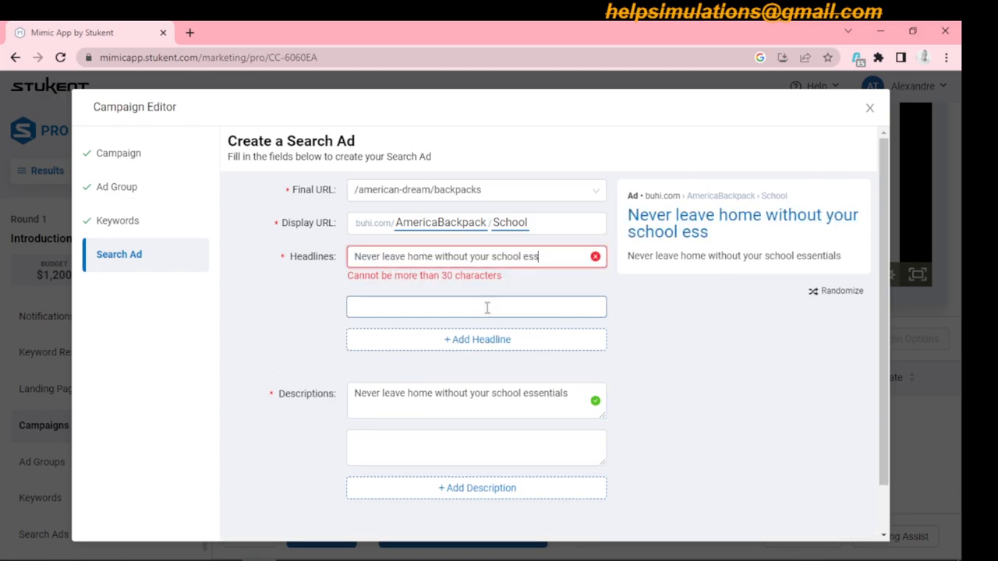
key("BackSpace")
key("BackSpace")
key("BackSpace")
key("BackSpace")
key("BackSpace")
key("BackSpace")
key("BackSpace")
key("BackSpace")
key("BackSpace")
key("BackSpace")
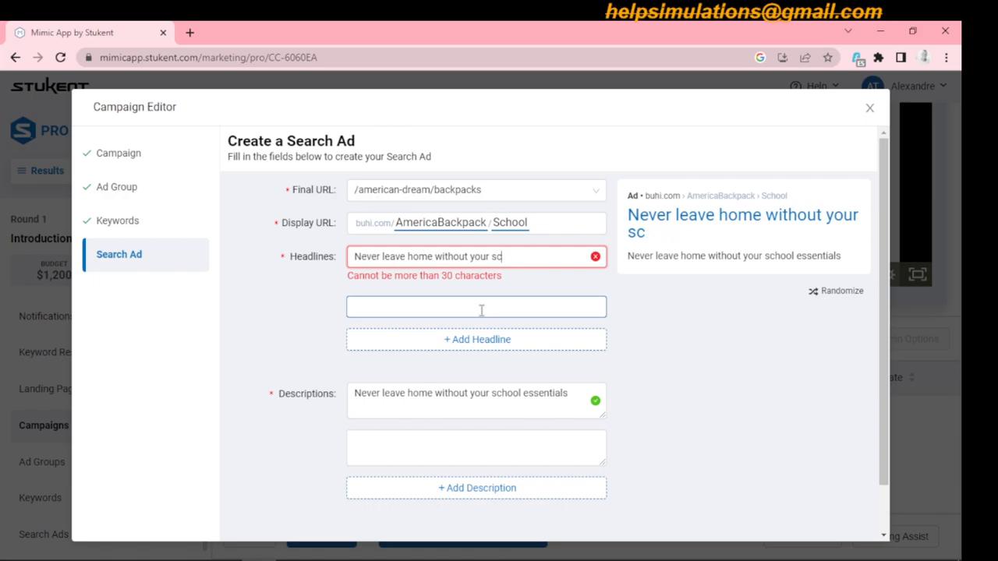
key("BackSpace")
key("BackSpace")
key("BackSpace")
key("BackSpace")
key("BackSpace")
key("BackSpace")
key("BackSpace")
key("BackSpace")
key("BackSpace")
key("BackSpace")
key("BackSpace")
key("BackSpace")
key("BackSpace")
key("BackSpace")
key("BackSpace")
key("BackSpace")
key("BackSpace")
key("BackSpace")
key("BackSpace")
key("BackSpace")
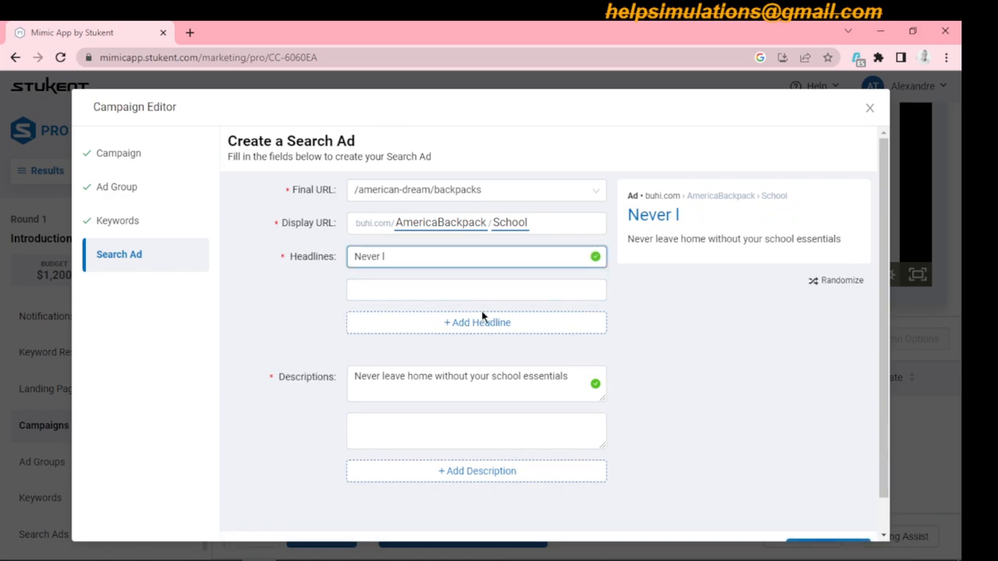
- Set the search ad's first headline to "Best School Backpacks in Town."
type("Be")
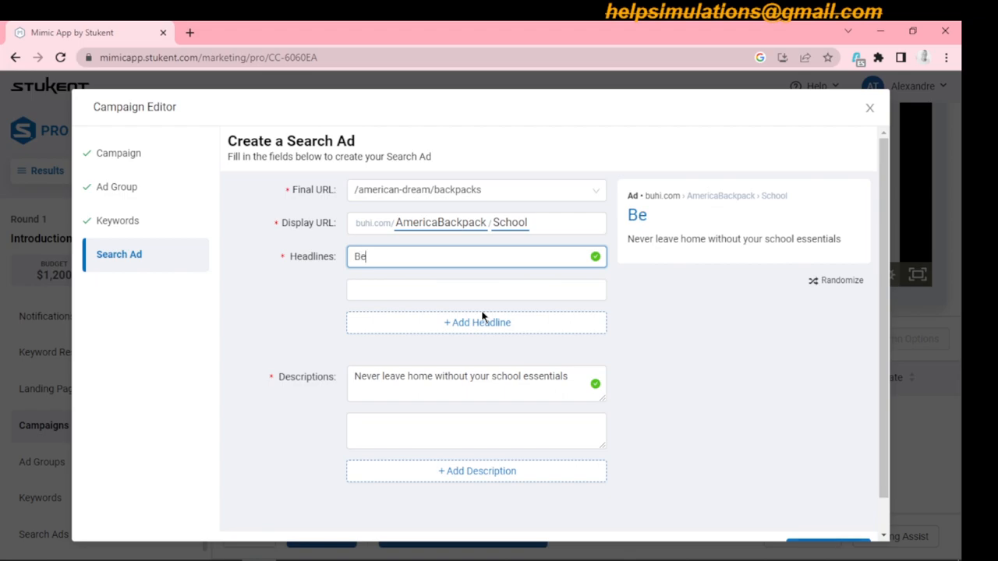
type("st School B")
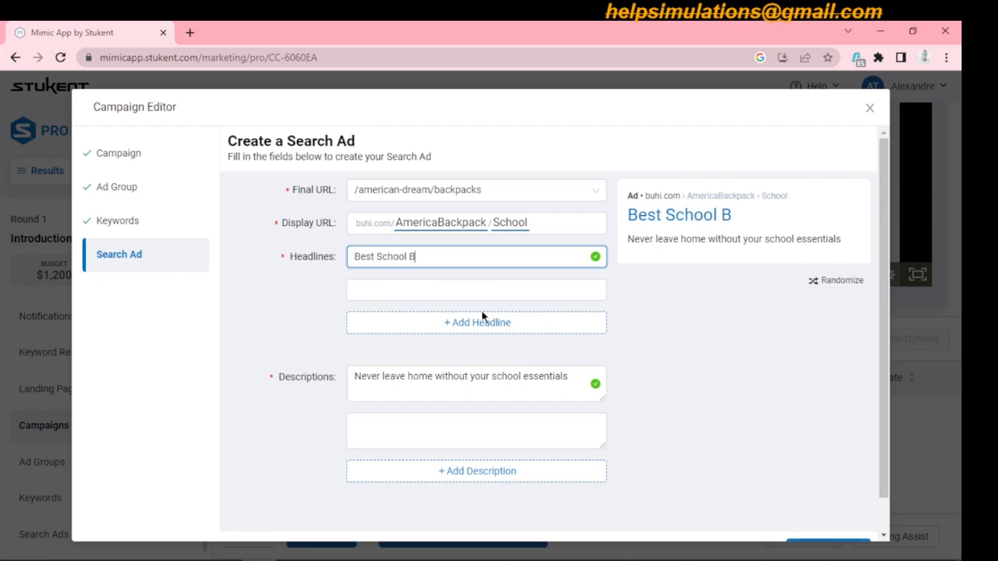
type("ackpacks")
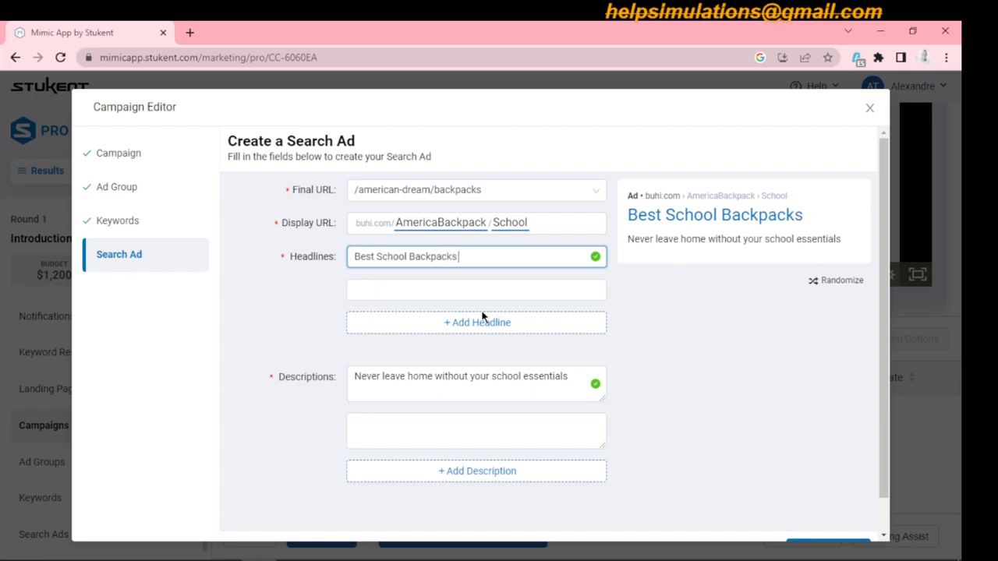
type(" in Town.")
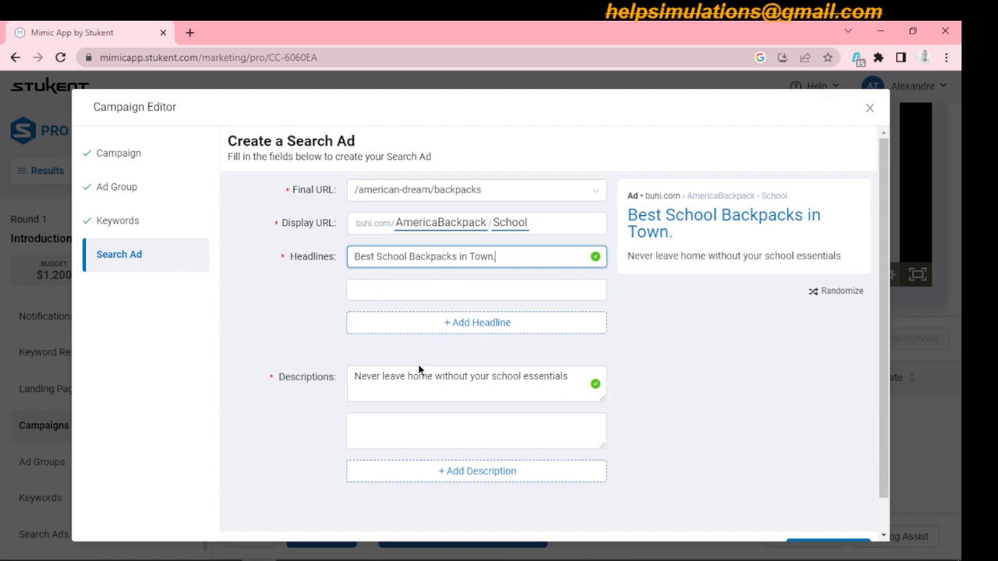
- Extend the first description with ", carry your laptop with ease" after "school essentials"
left_click(508, 383)
left_click(569, 381)
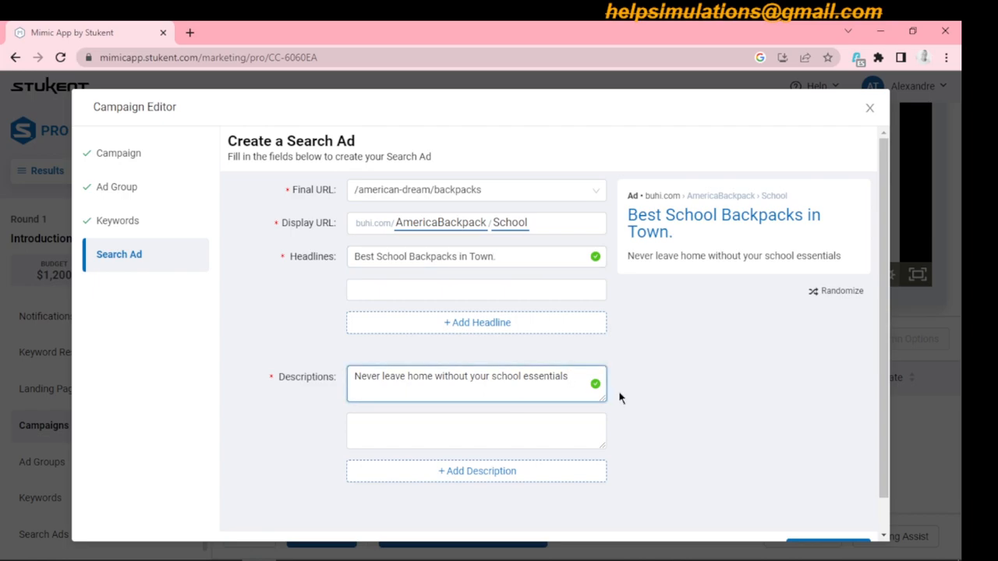
type(", carry your lap")
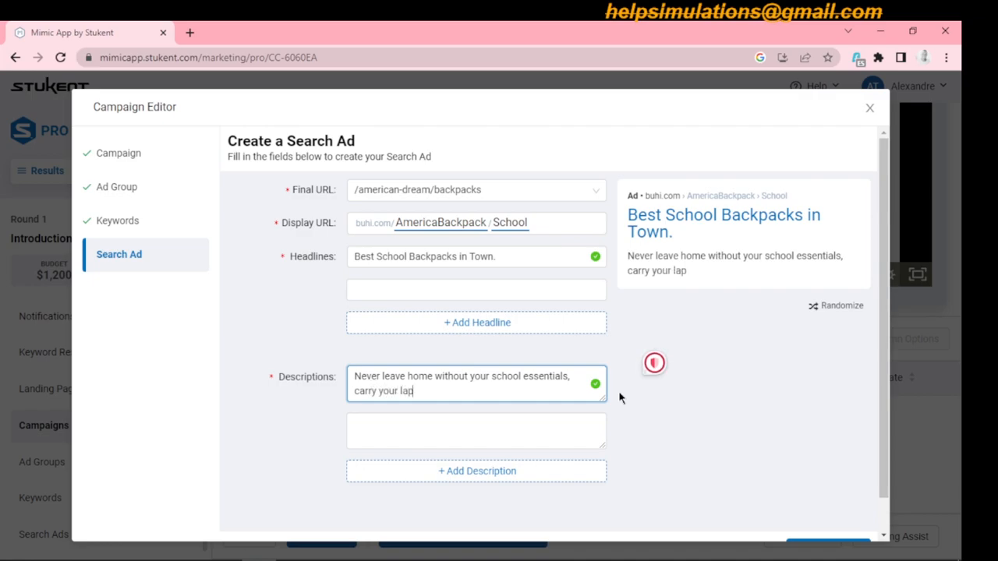
type("top with ease.")
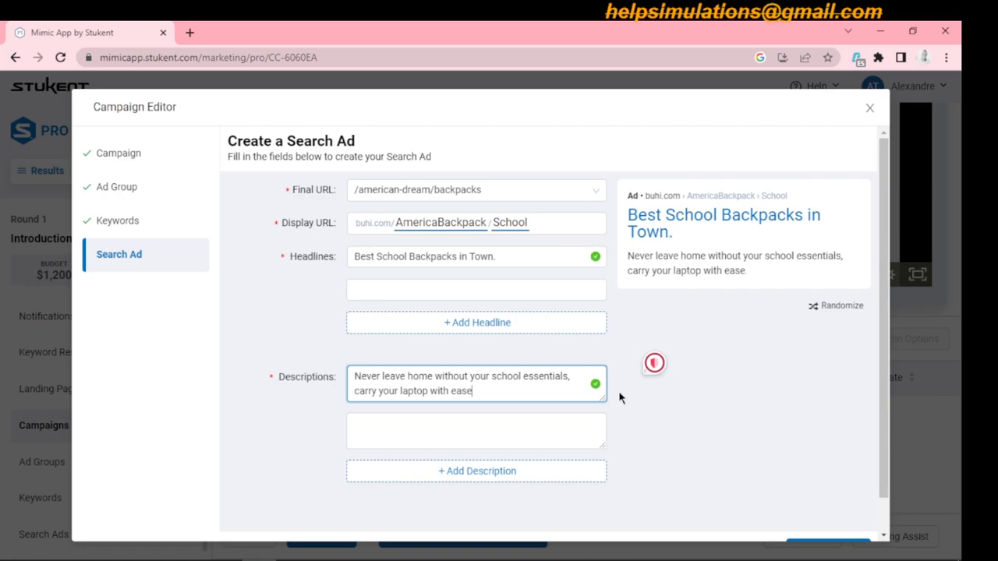
- Replace the laptop phrase in the first description with "carry all your school essentials with ease"
key("BackSpace")
key("BackSpace")
key("BackSpace")
key("BackSpace")
key("BackSpace")
key("BackSpace")
key("BackSpace")
key("BackSpace")
key("BackSpace")
key("BackSpace")
key("BackSpace")
key("BackSpace")
key("BackSpace")
key("BackSpace")
key("BackSpace")
key("BackSpace")
key("BackSpace")
key("BackSpace")
key("BackSpace")
key("BackSpace")
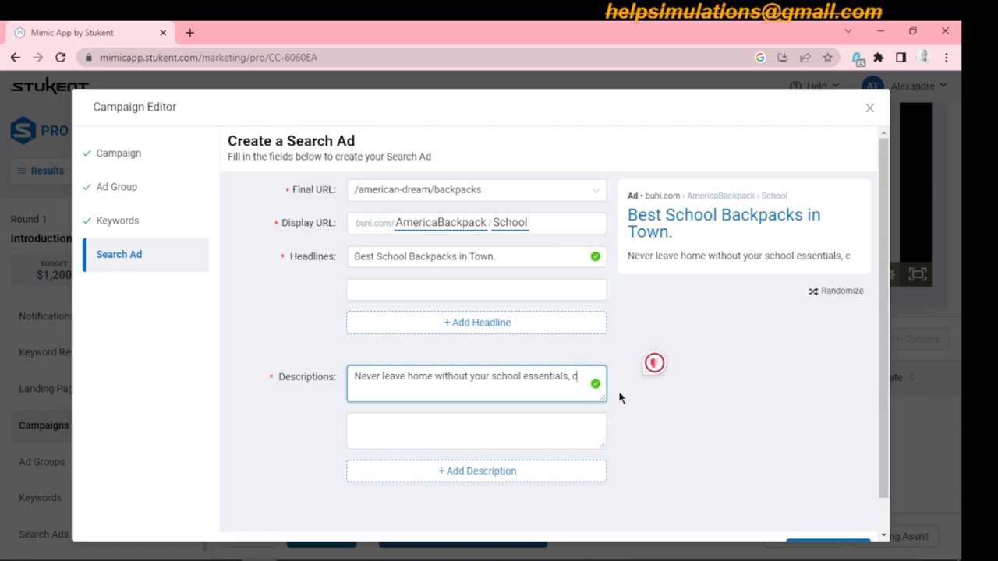
key("BackSpace")
type("carry all yo")
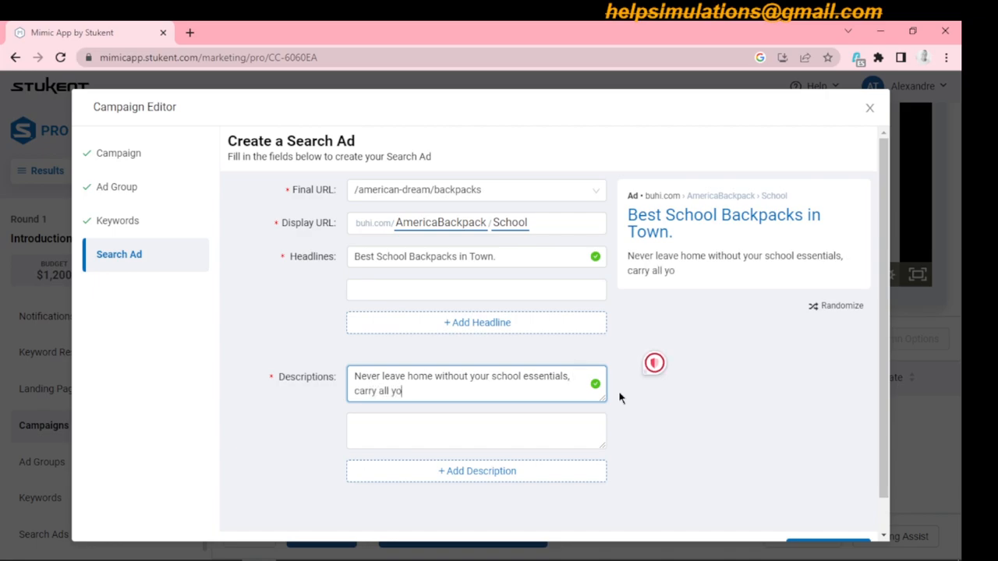
type("ur school es")
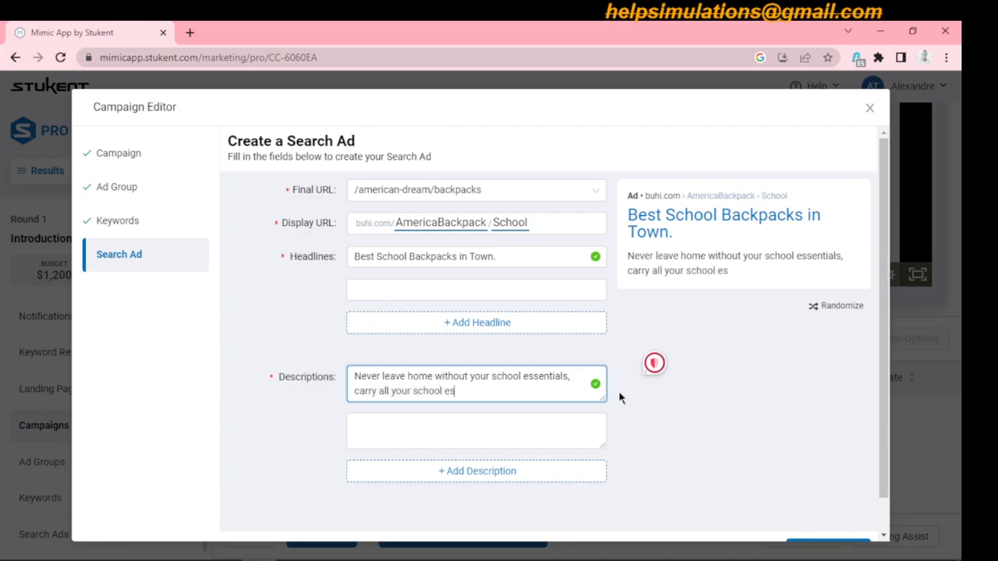
type("sentials with ease.")
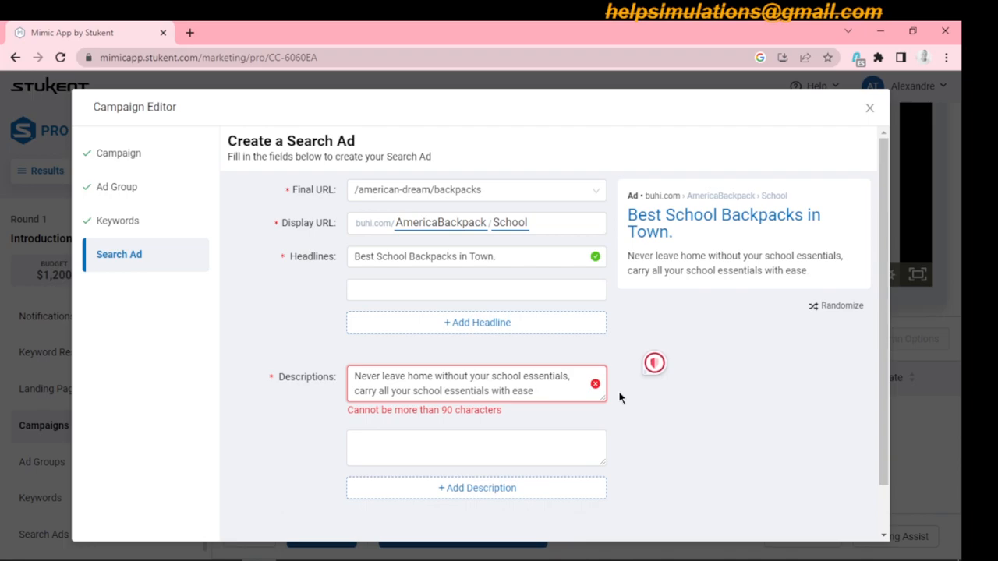
- Shorten the first description's ending from "with ease" to "easily." and submit the search ad to finish the campaign
key("BackSpace")
key("BackSpace")
key("BackSpace")
key("BackSpace")
key("BackSpace")
key("BackSpace")
key("BackSpace")
key("BackSpace")
key("BackSpace")
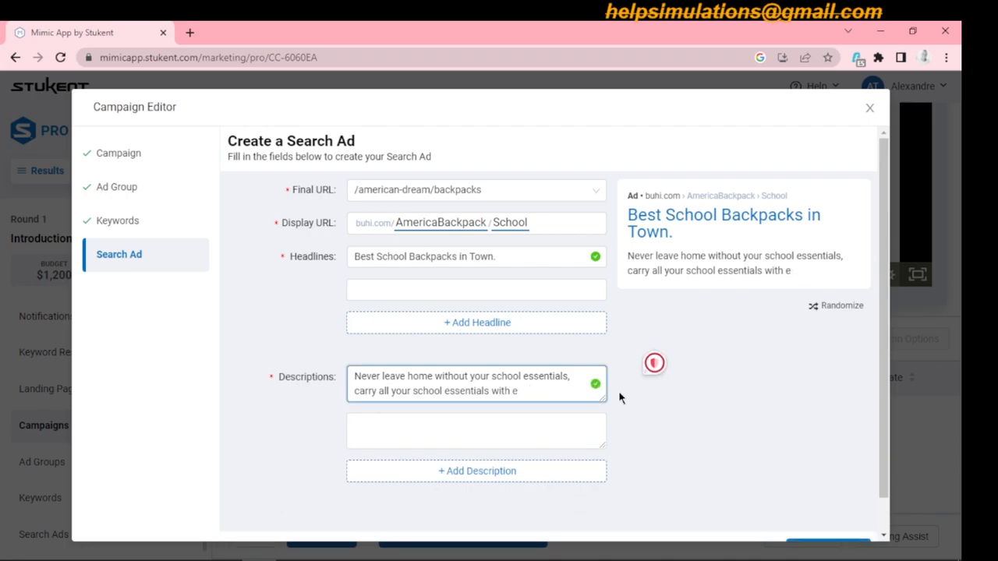
type("easily.")
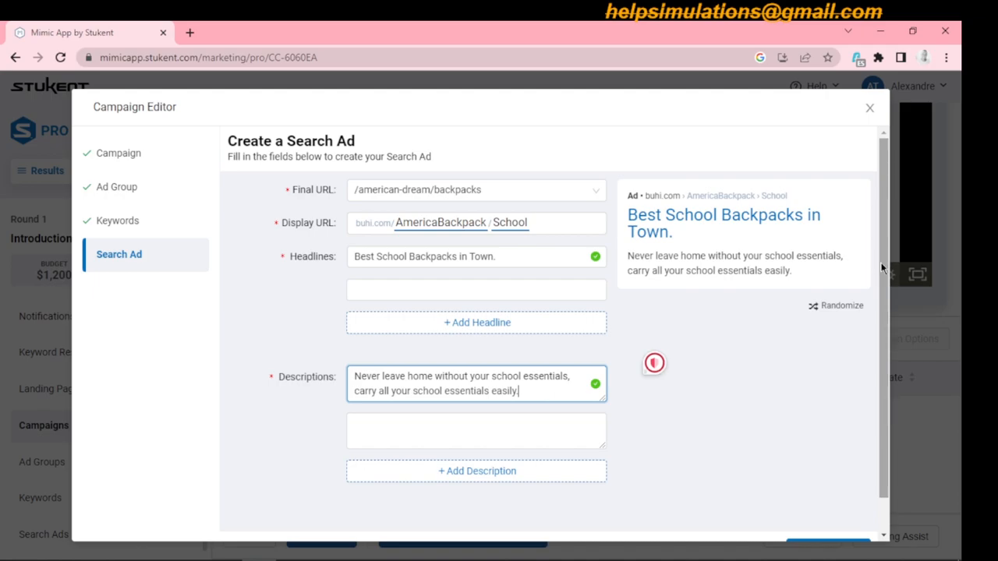
left_click_drag(882, 269, 884, 325)
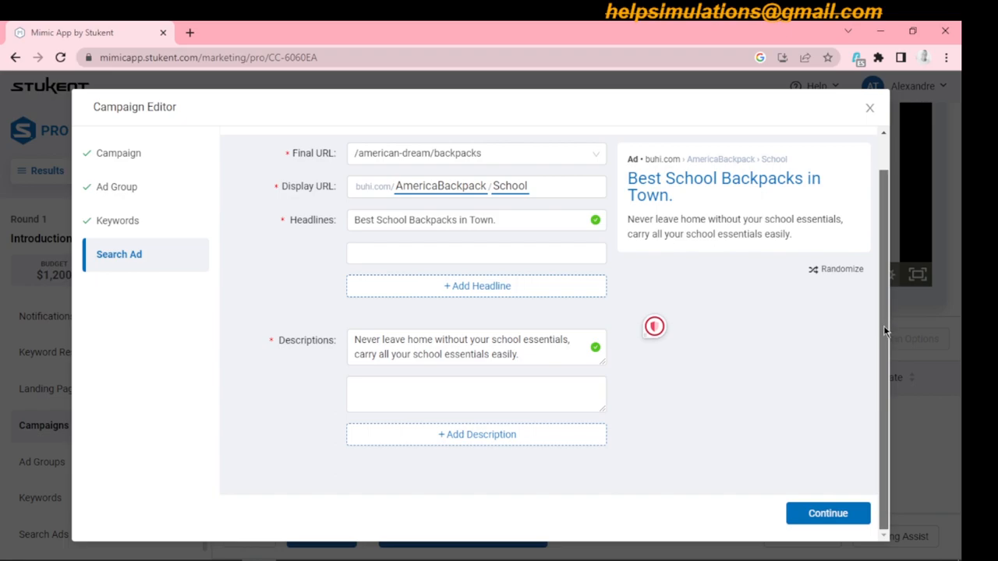
left_click(828, 513)
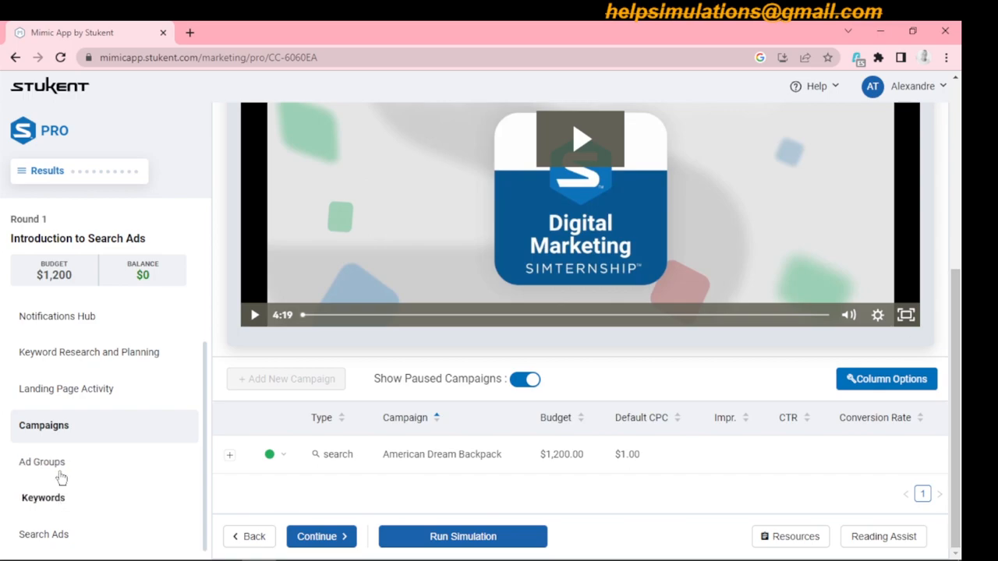
- Review the ad group, keyword and search ad lists of the American Dream Backpack campaign
left_click(59, 465)
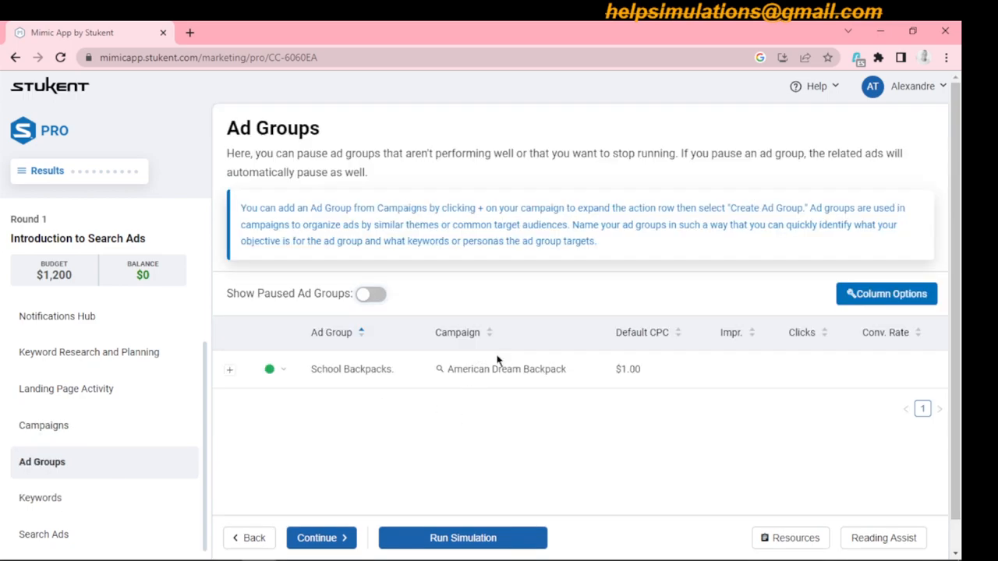
scroll(957, 251, "down", 1)
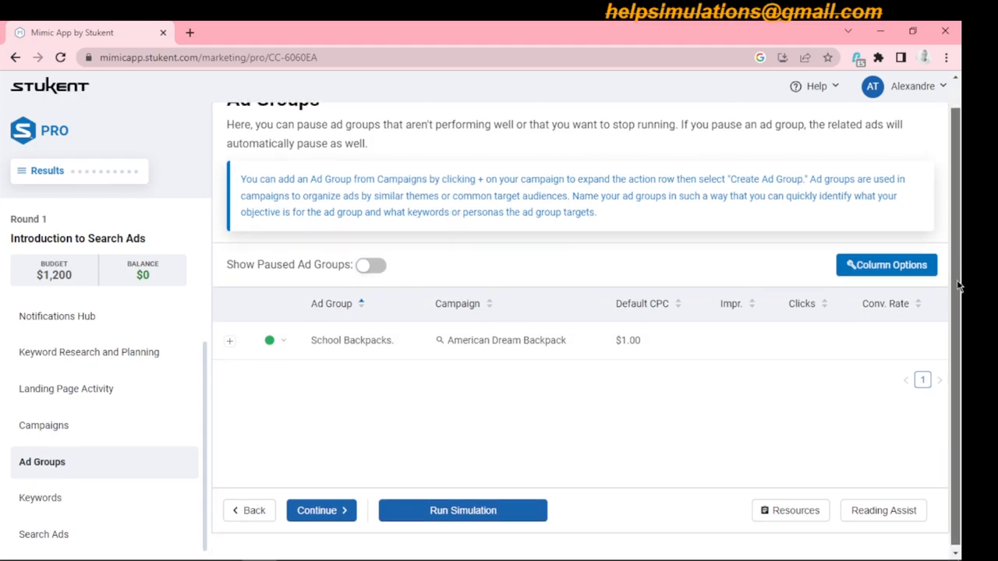
left_click(63, 499)
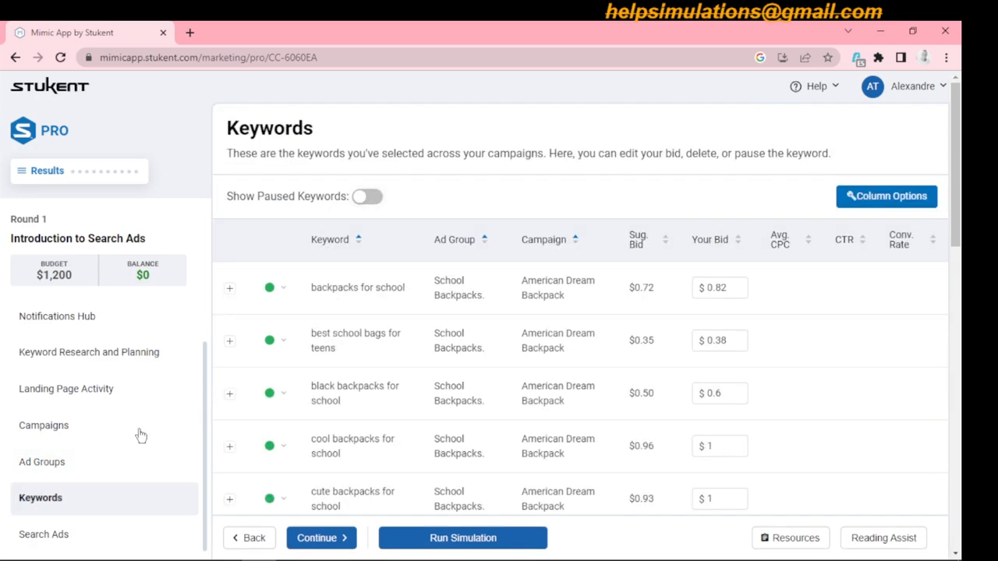
left_click(65, 535)
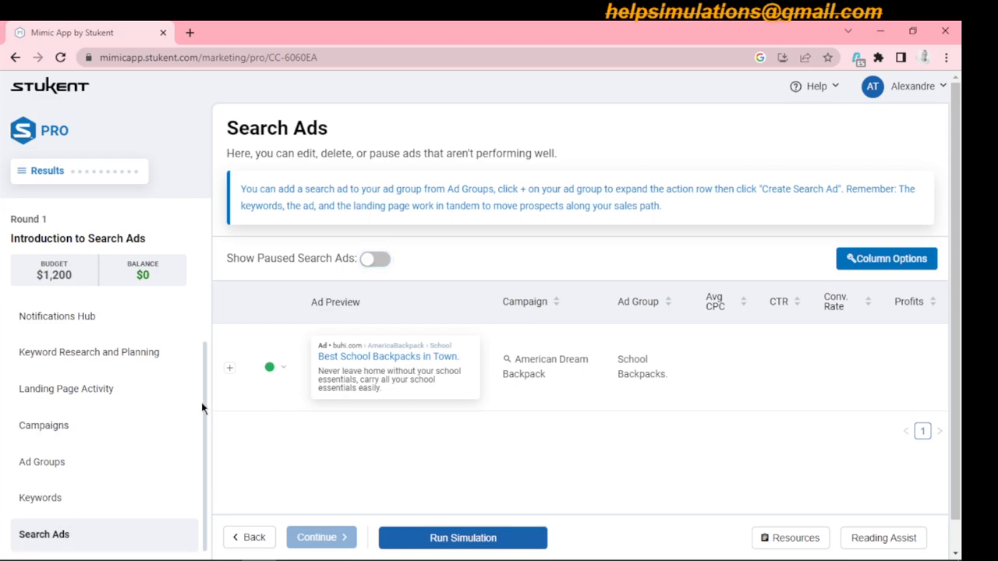
left_click(59, 467)
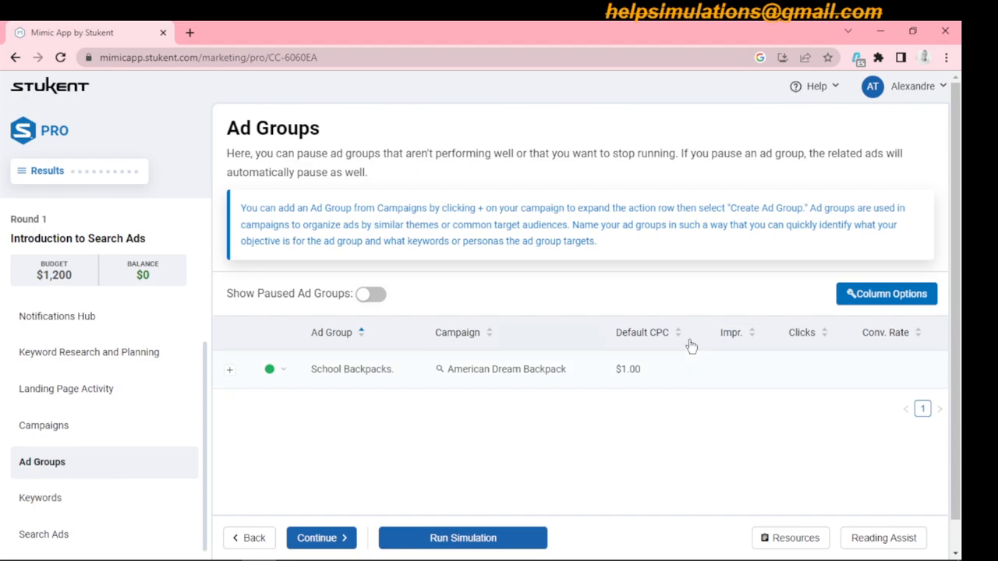
left_click_drag(960, 329, 957, 399)
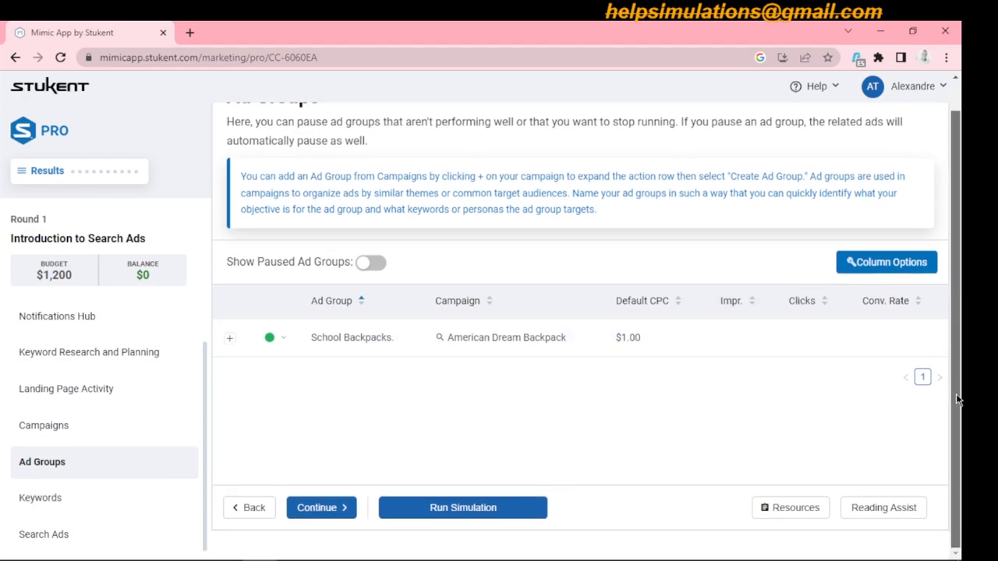
left_click(50, 536)
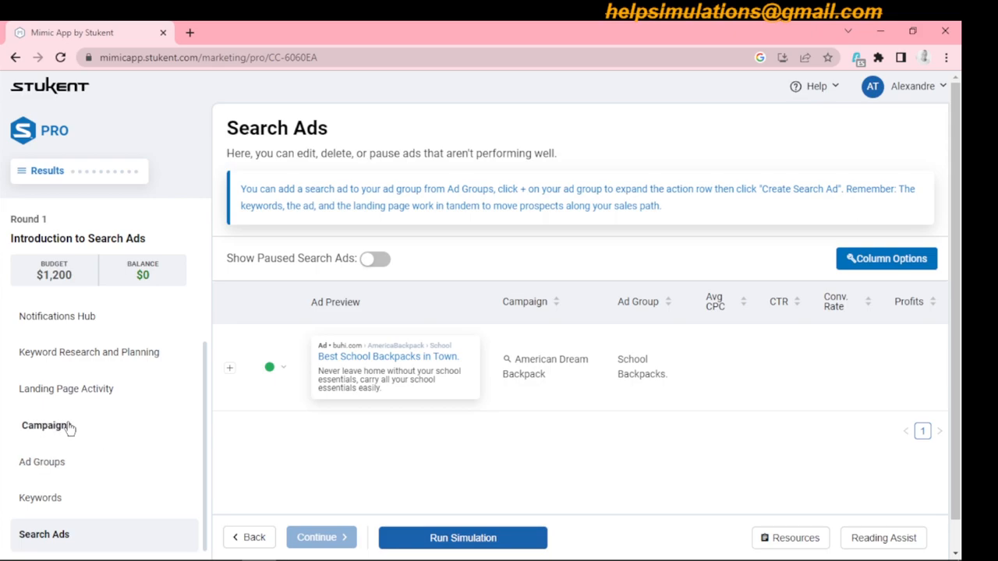
left_click(42, 497)
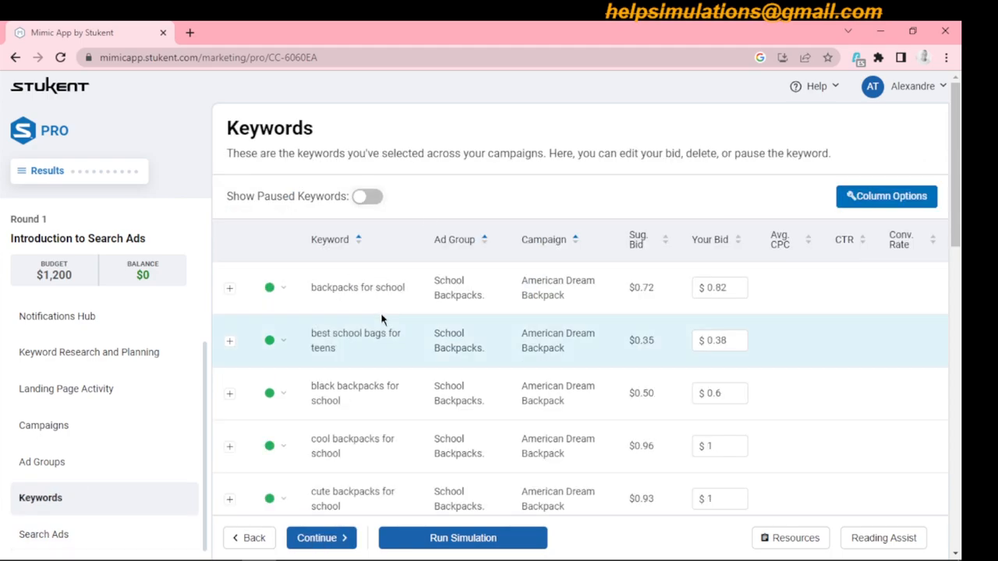
left_click(329, 538)
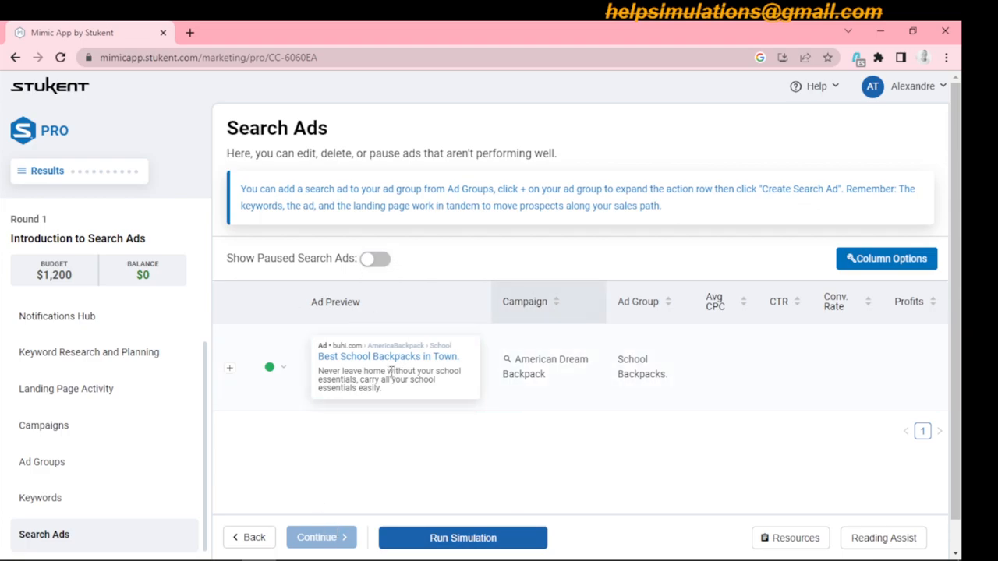
- Examine the available actions for the search ad and the actions and status options for the School Backpacks ad group
left_click(230, 369)
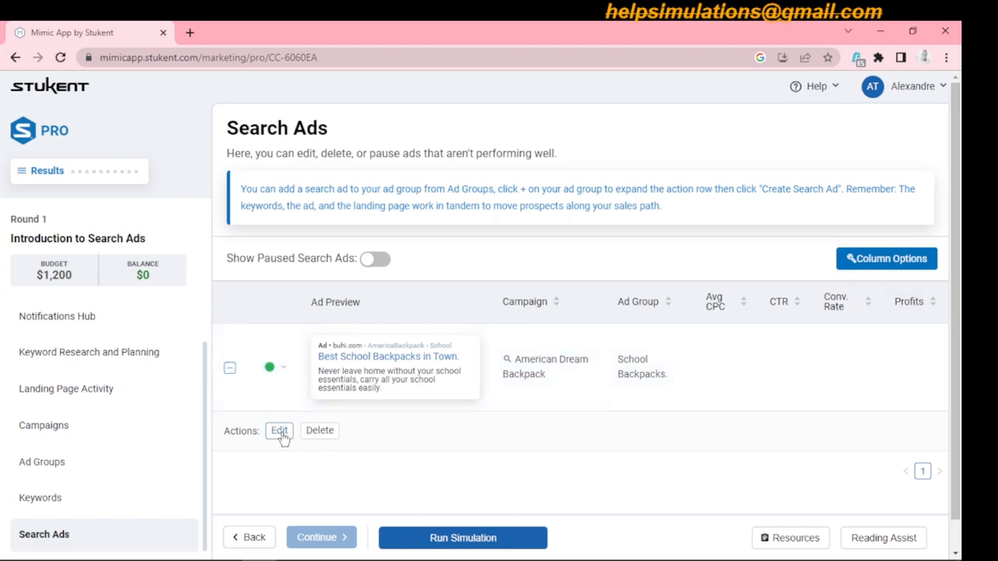
left_click(230, 370)
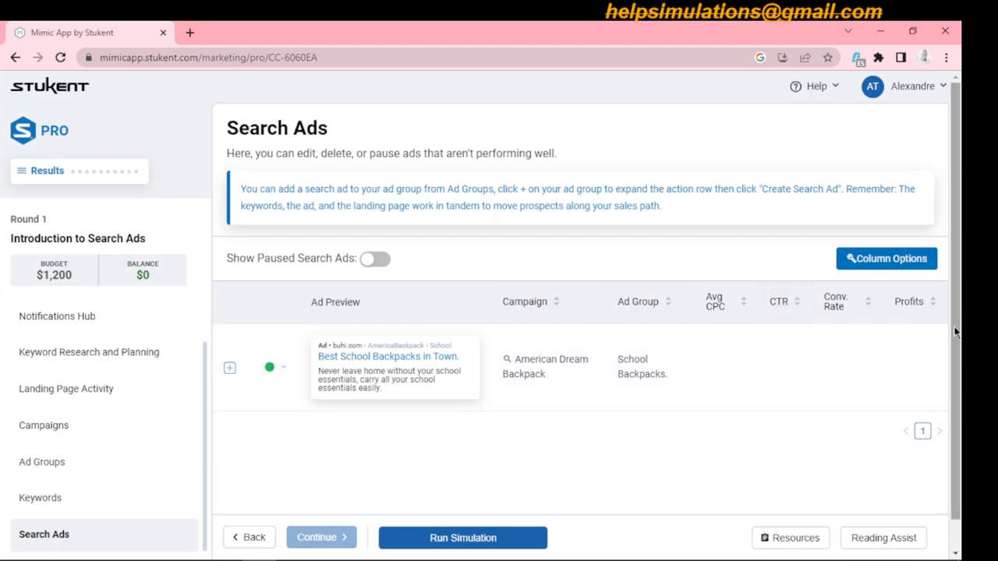
left_click_drag(956, 333, 963, 380)
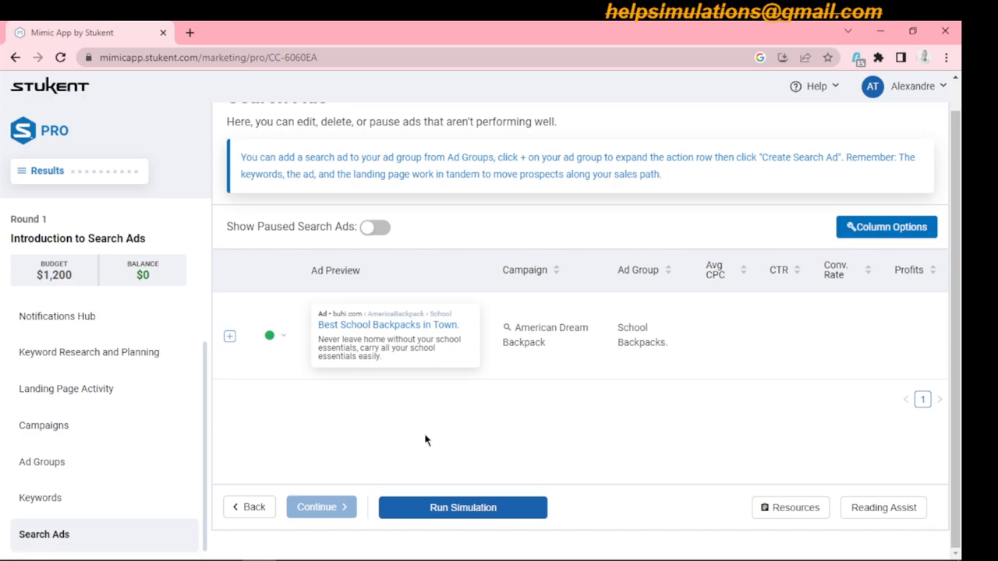
left_click(54, 468)
left_click(348, 333)
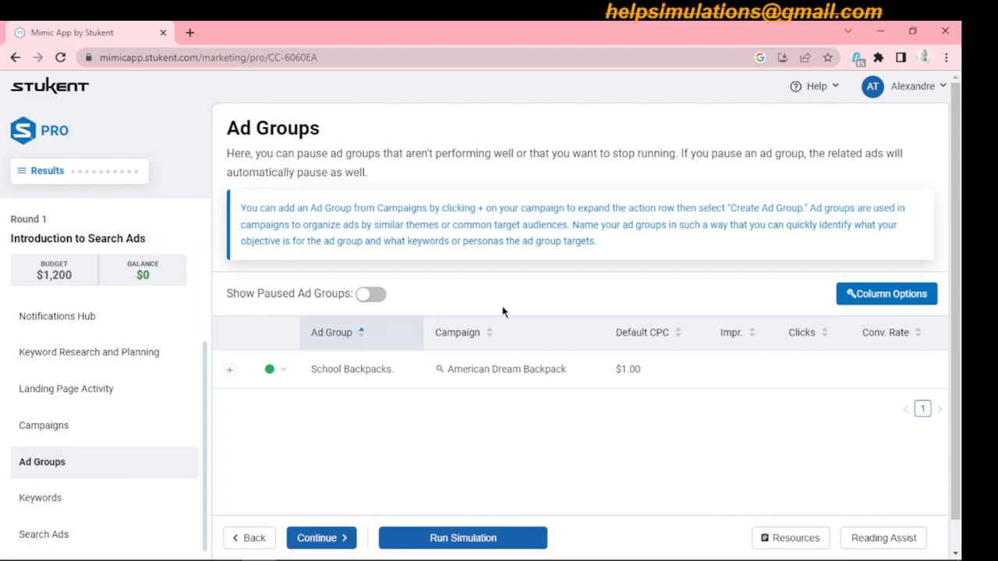
left_click(285, 372)
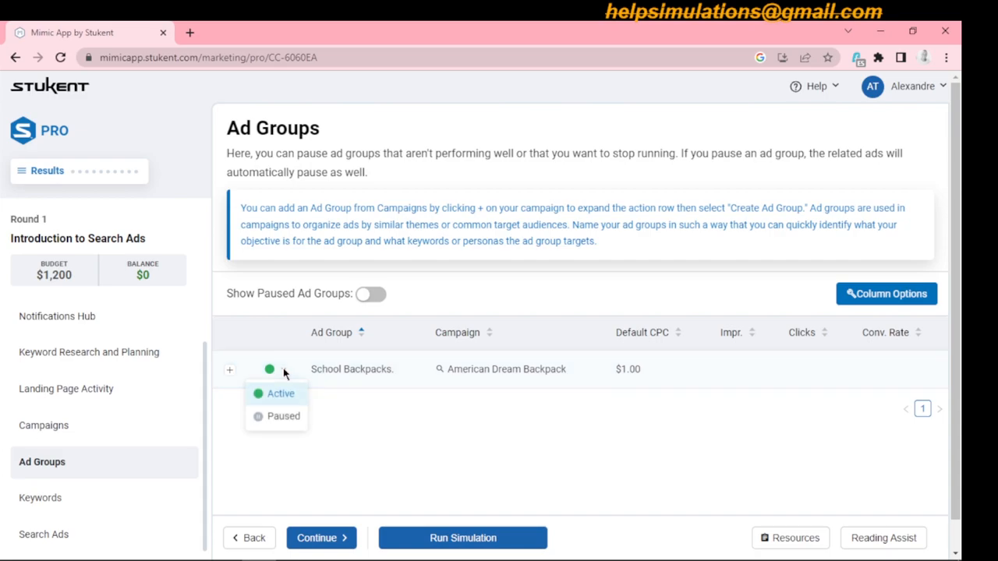
left_click(229, 373)
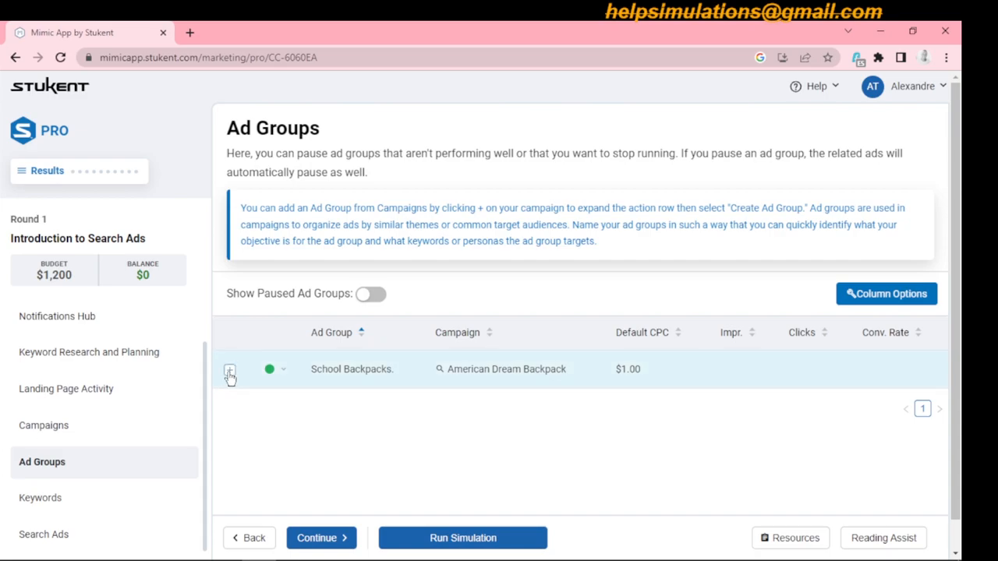
left_click(229, 373)
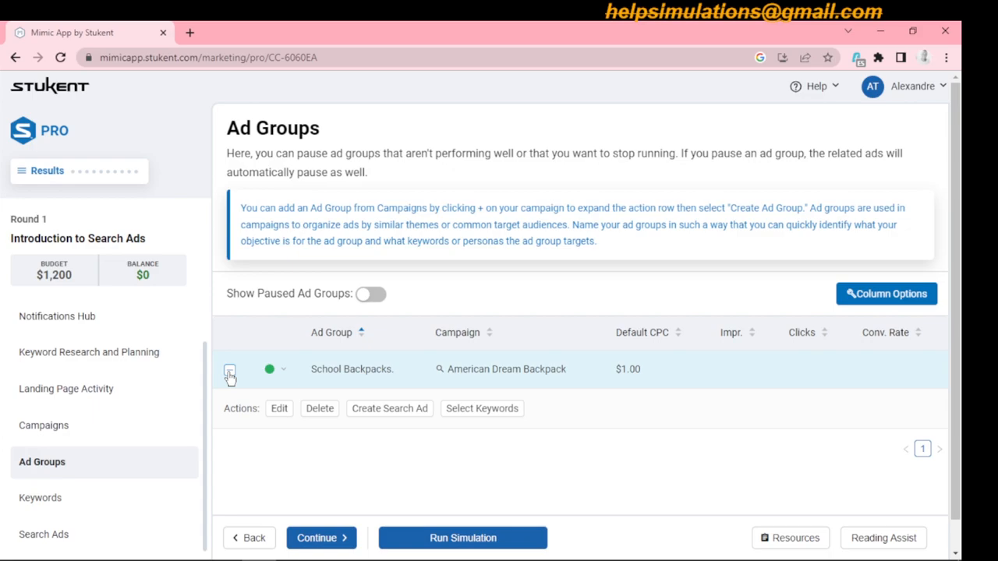
left_click(229, 374)
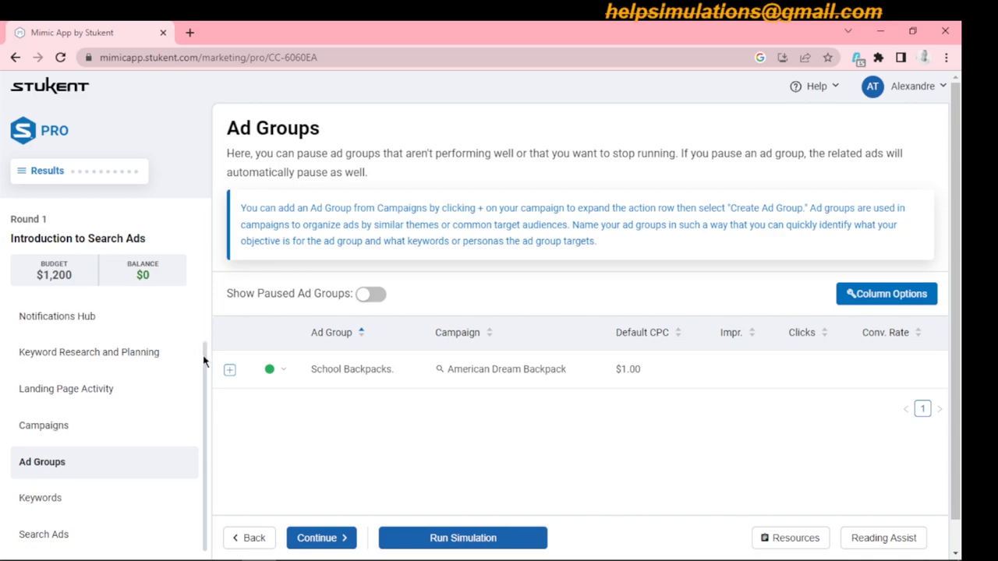
- Check all keyword bids through the end of the list, along with the campaign's and ad group's entries
left_click(58, 501)
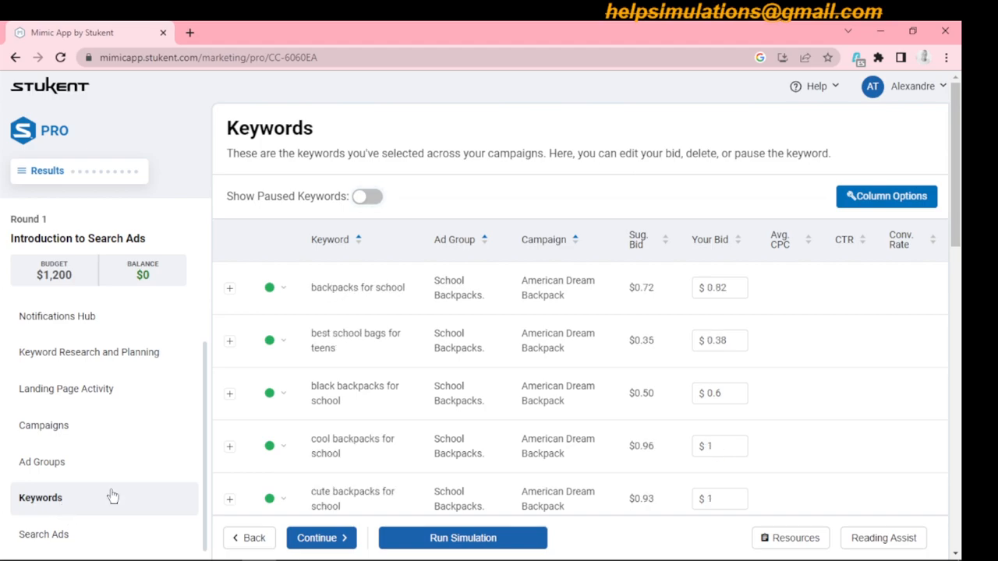
left_click_drag(959, 240, 962, 534)
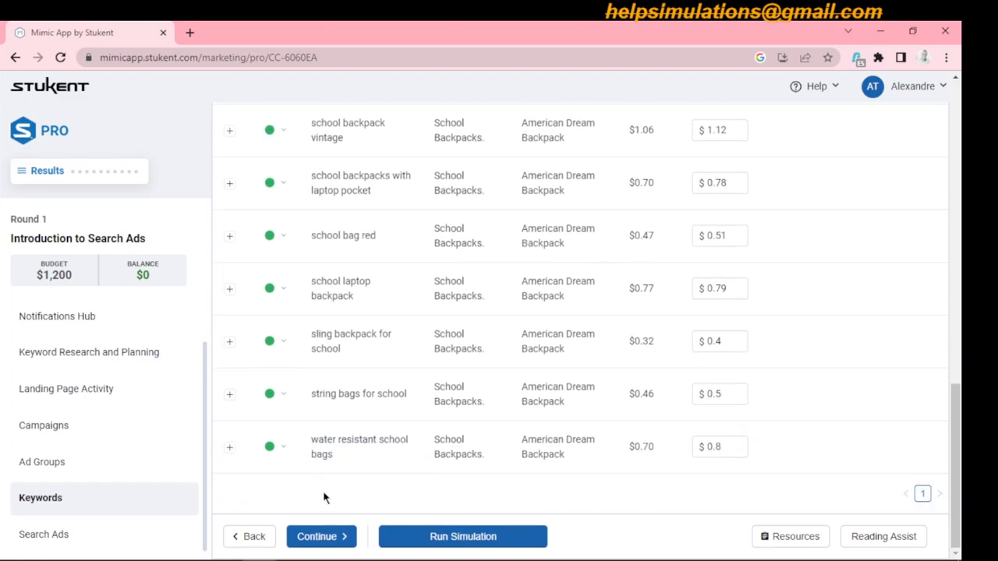
left_click(62, 467)
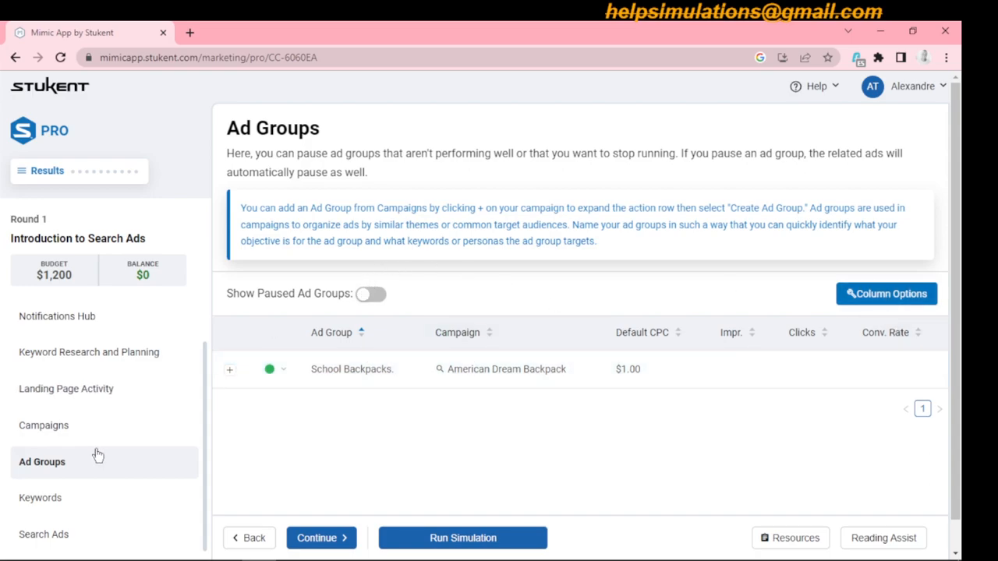
left_click(78, 434)
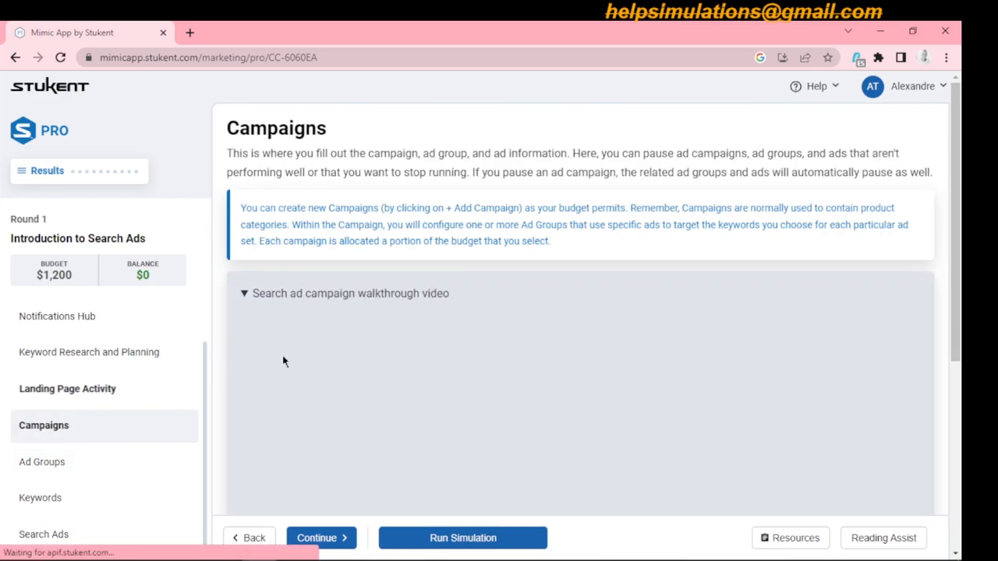
left_click_drag(956, 287, 963, 473)
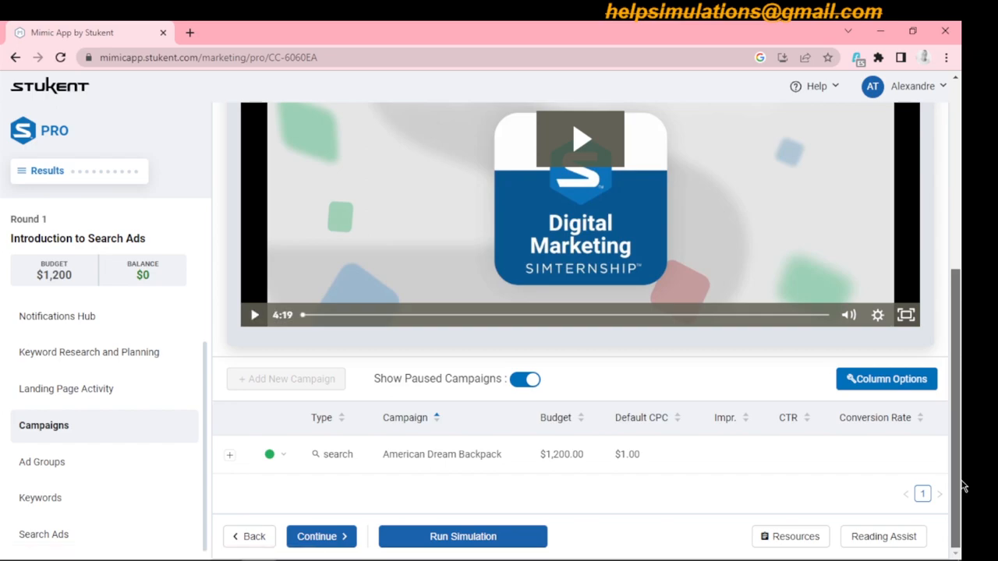
left_click(46, 462)
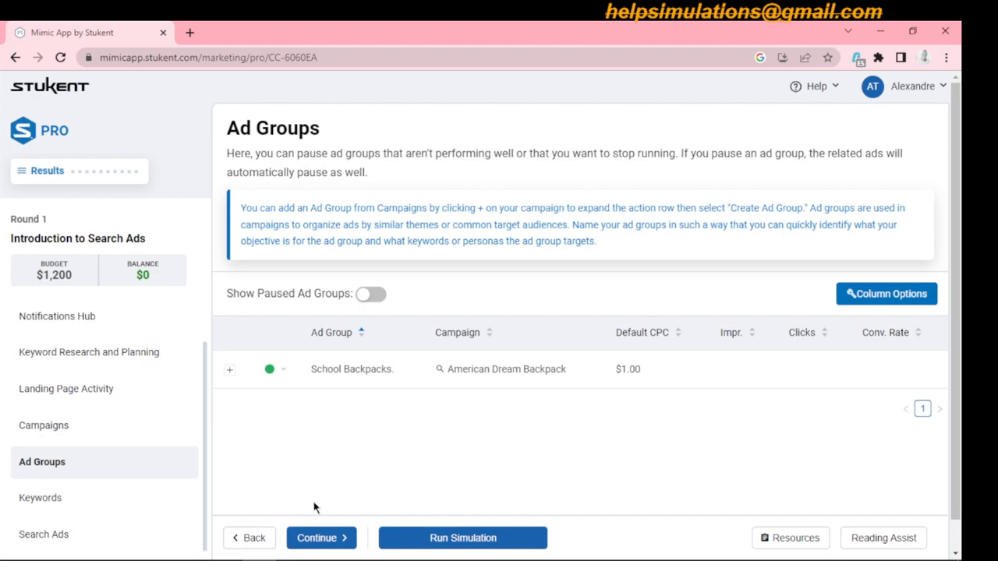
left_click(325, 538)
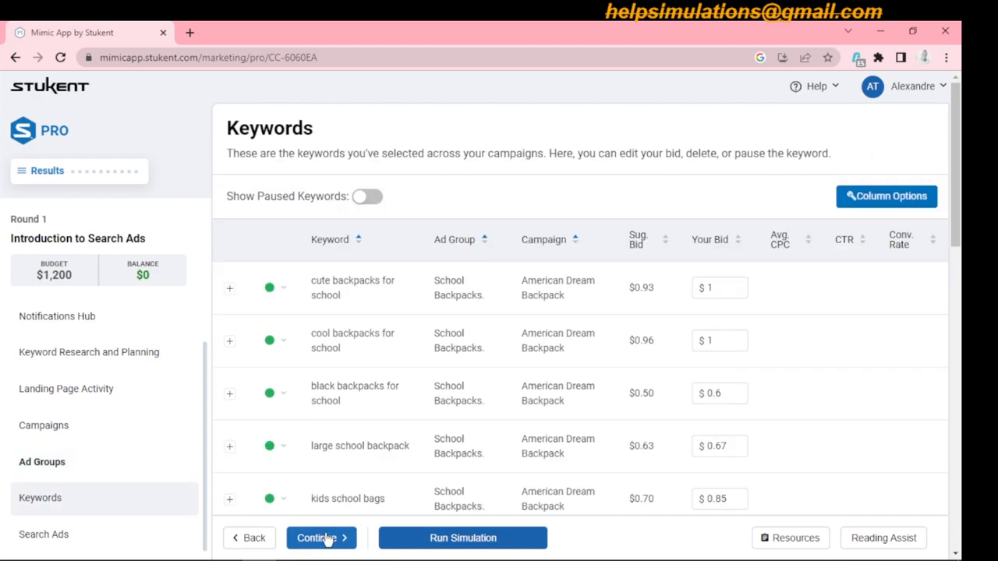
left_click_drag(963, 238, 964, 557)
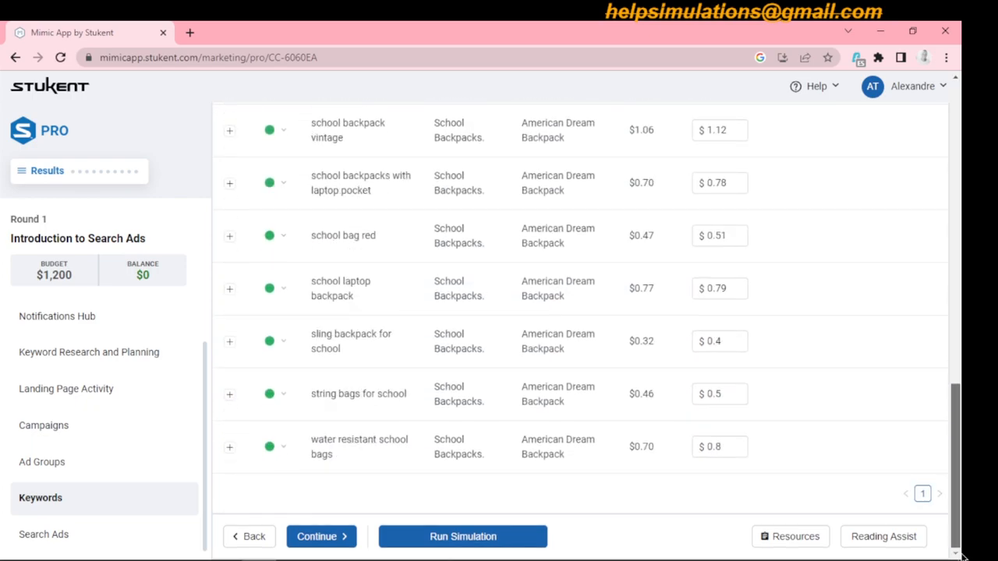
left_click(49, 468)
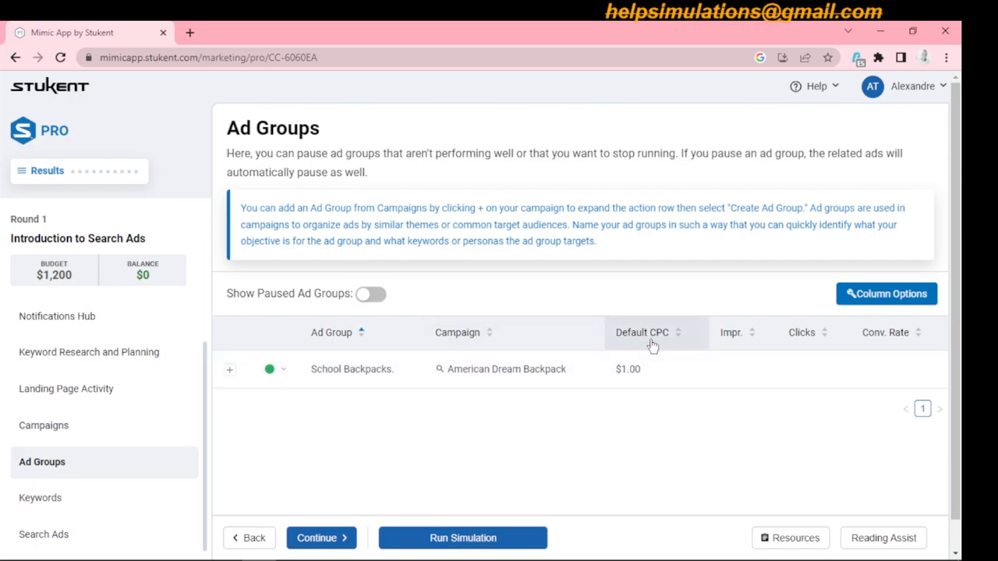
left_click(283, 371)
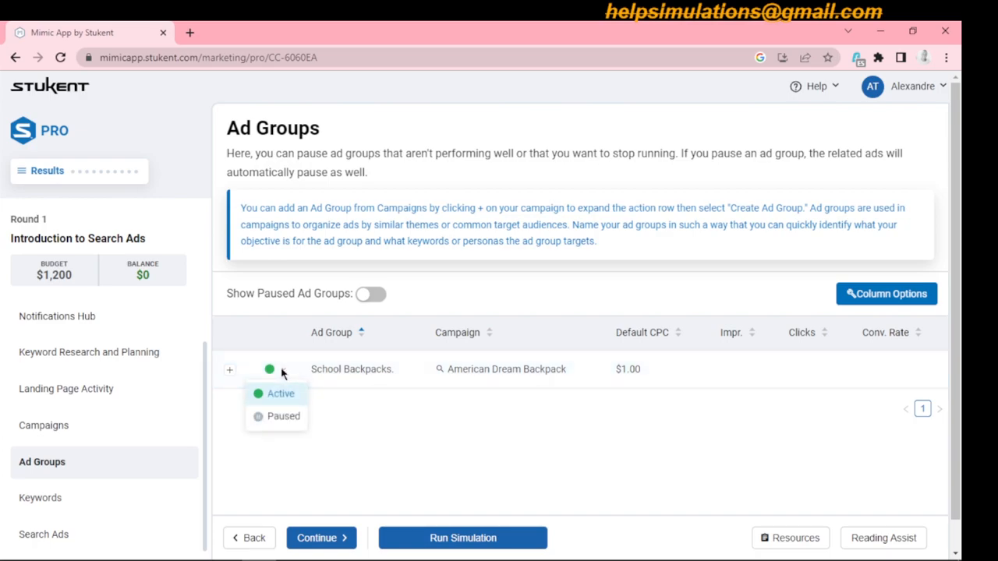
left_click(230, 371)
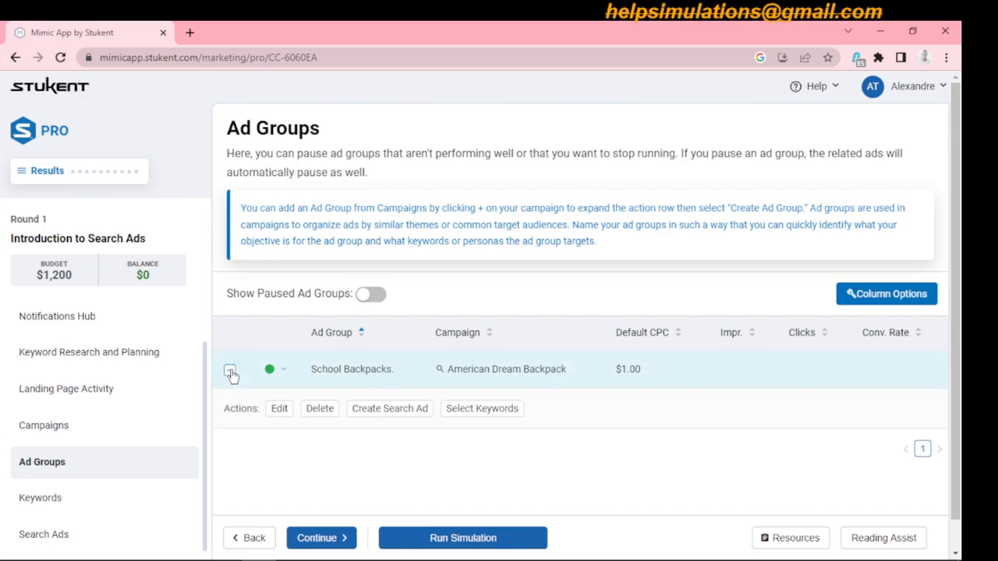
left_click(420, 411)
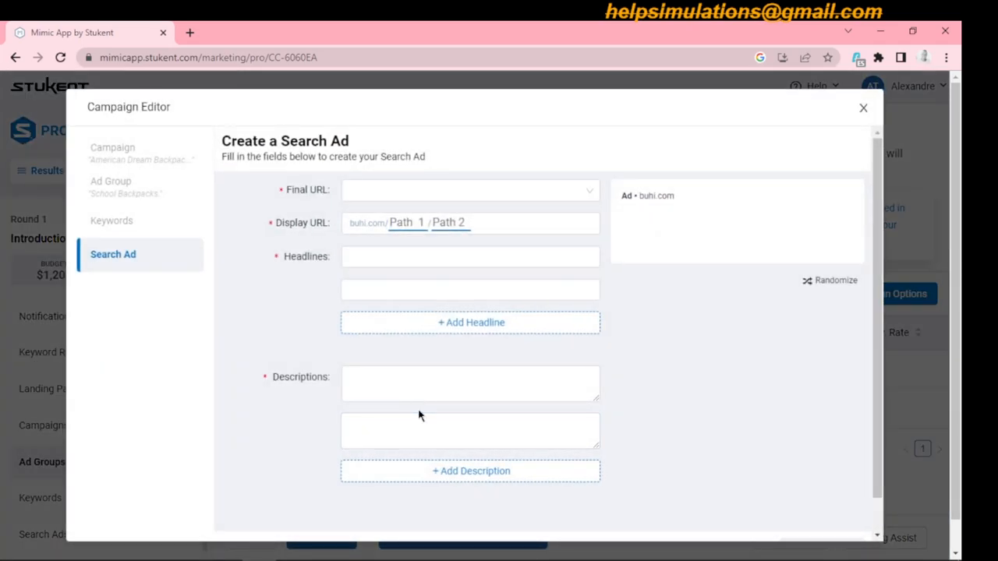
left_click(866, 110)
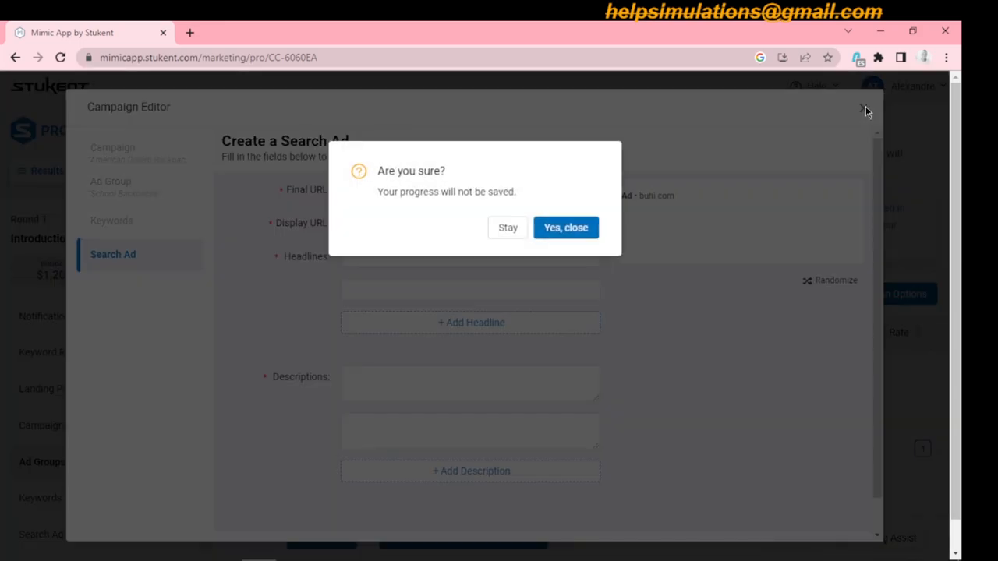
left_click(559, 228)
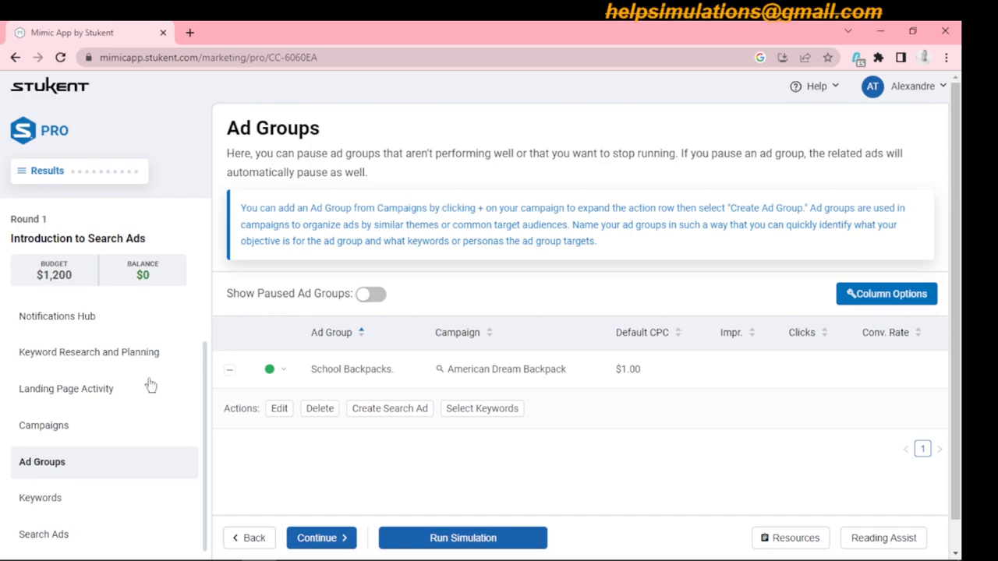
- Start a new ad group in the American Dream Backpack campaign
left_click(74, 427)
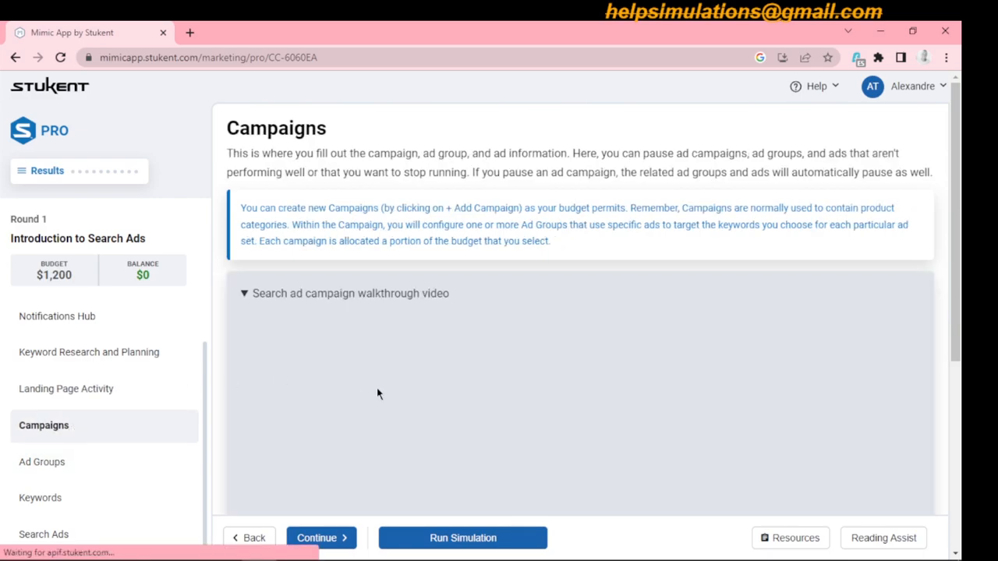
left_click_drag(961, 190, 962, 417)
left_click(229, 456)
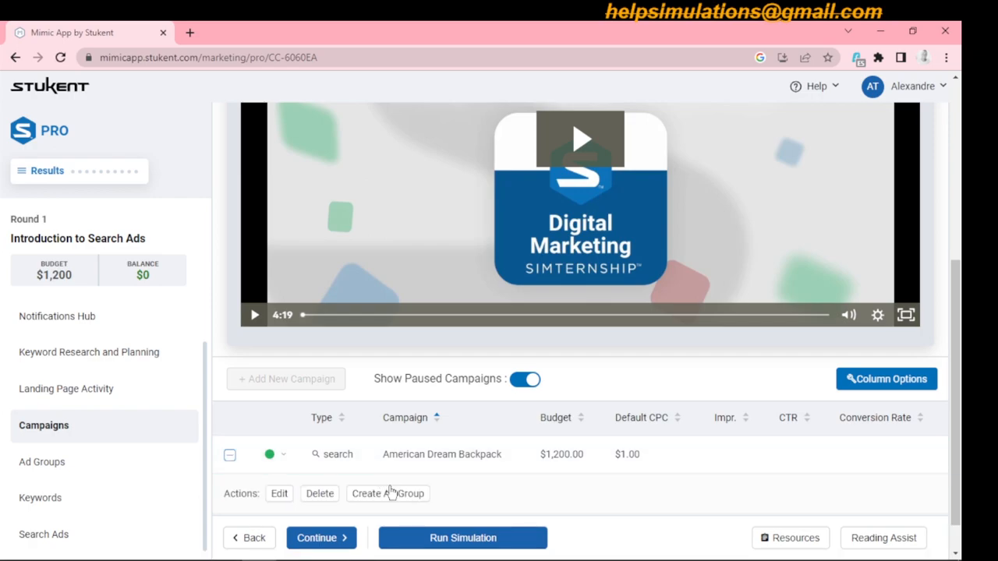
left_click(393, 497)
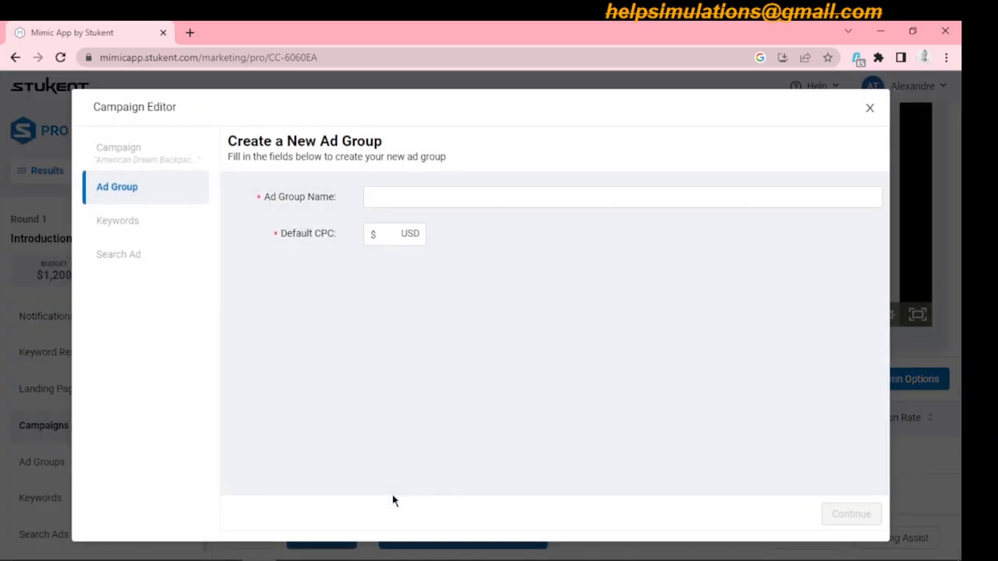
- Name the new ad group TRAVEL, set its default CPC to $1, and proceed to keyword selection
left_click(441, 199)
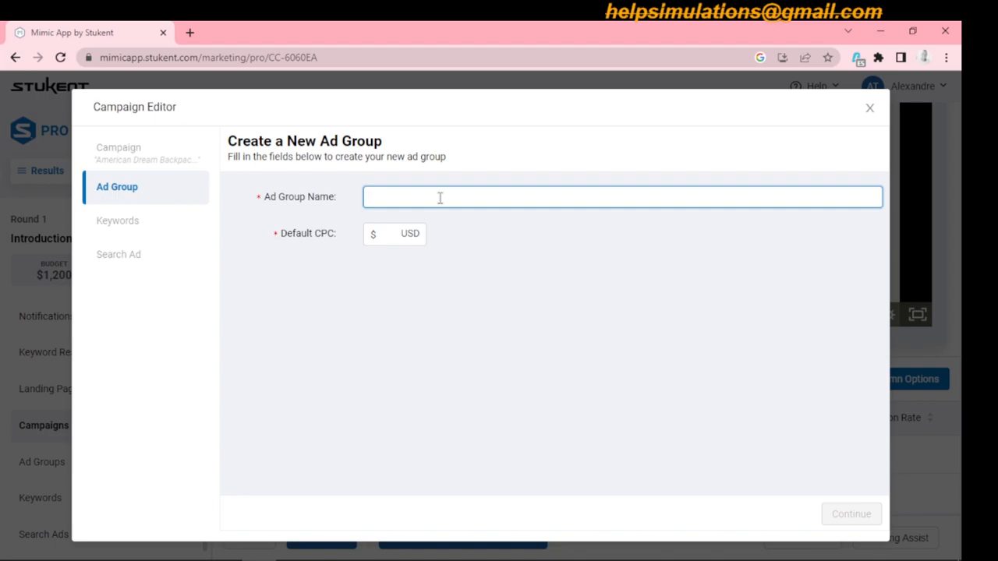
type("rav")
key("BackSpace")
key("BackSpace")
key("BackSpace")
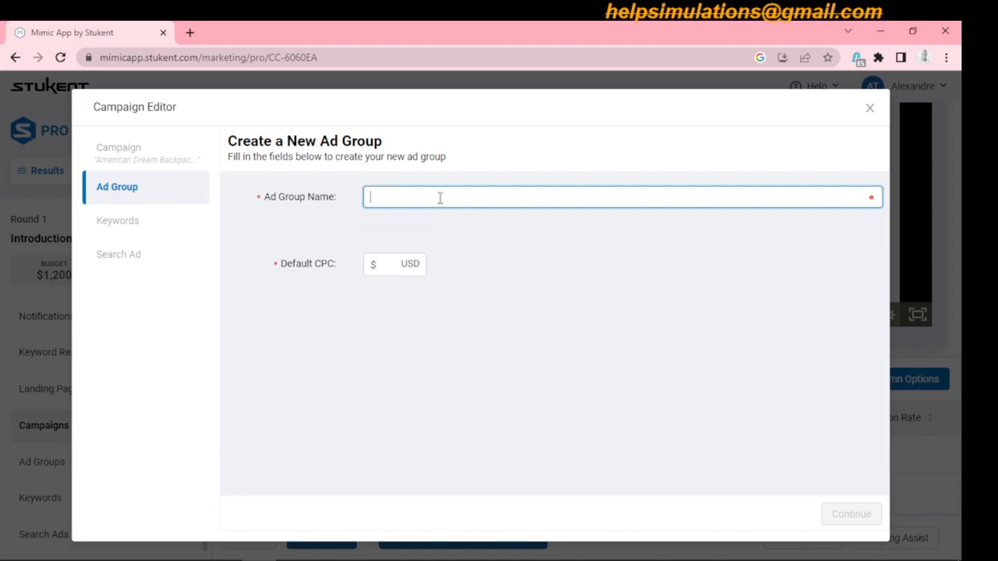
type("TRAVEL")
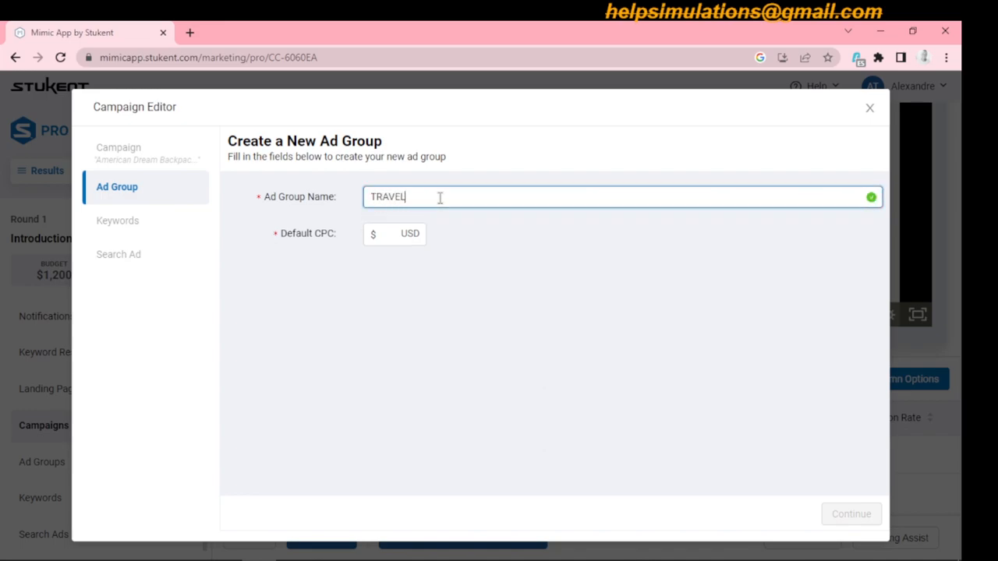
left_click(393, 234)
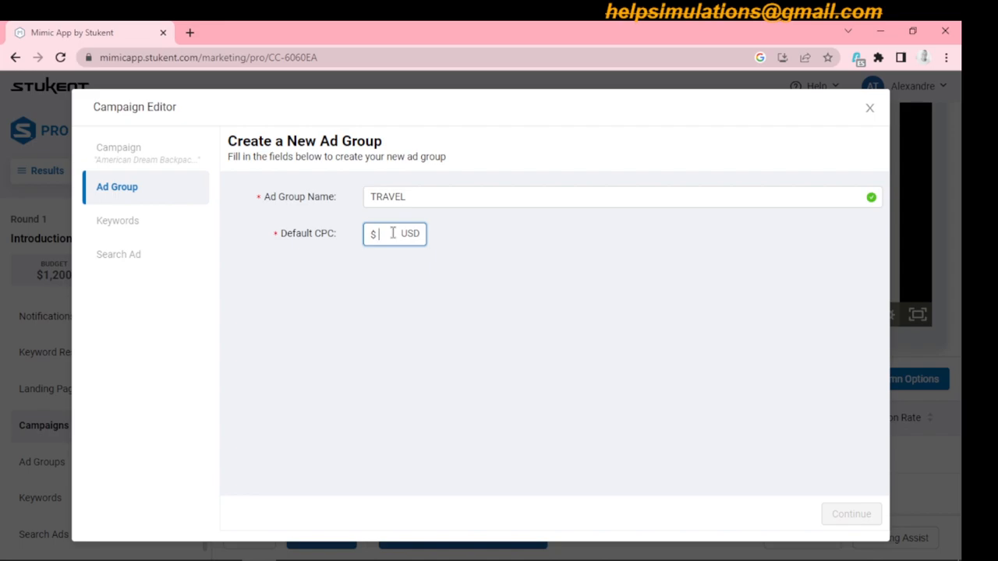
type("1")
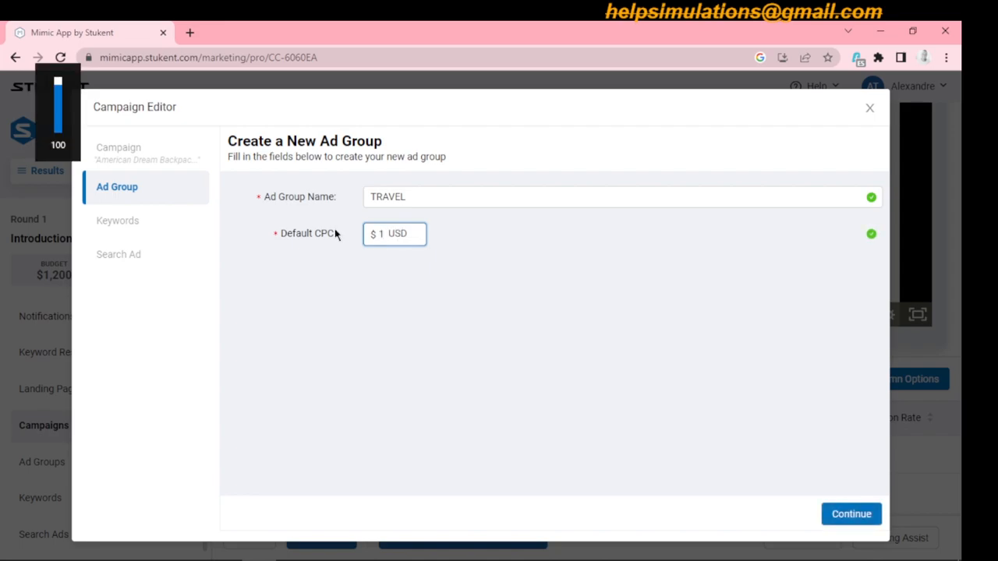
left_click(848, 514)
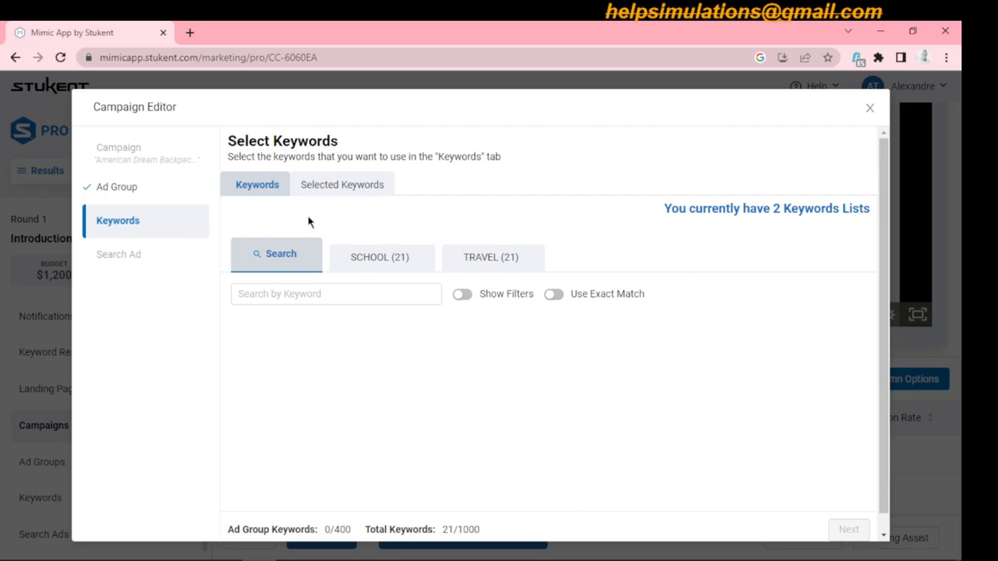
- Select all keywords from the TRAVEL keyword list for the ad group and proceed to bidding
left_click(496, 263)
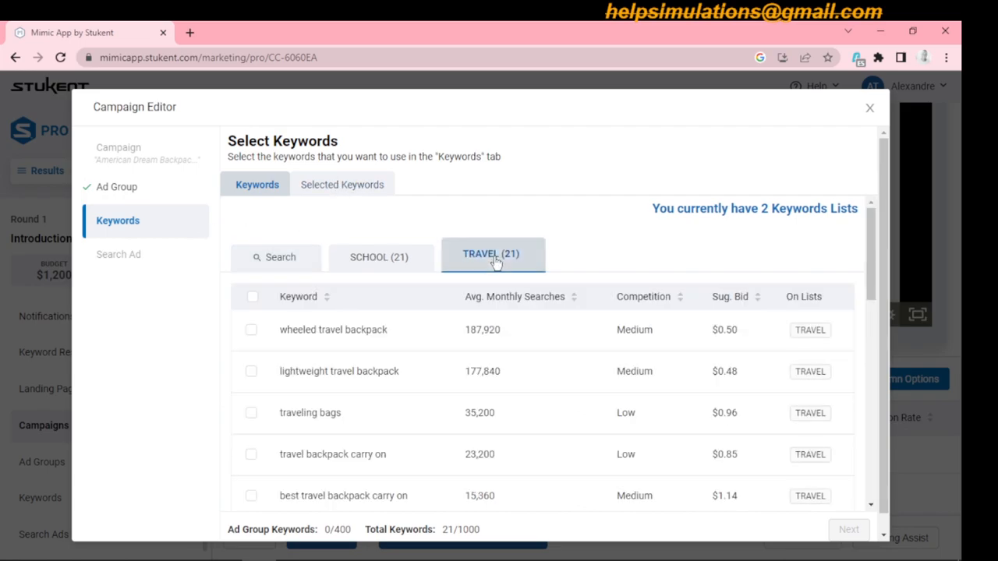
left_click(252, 300)
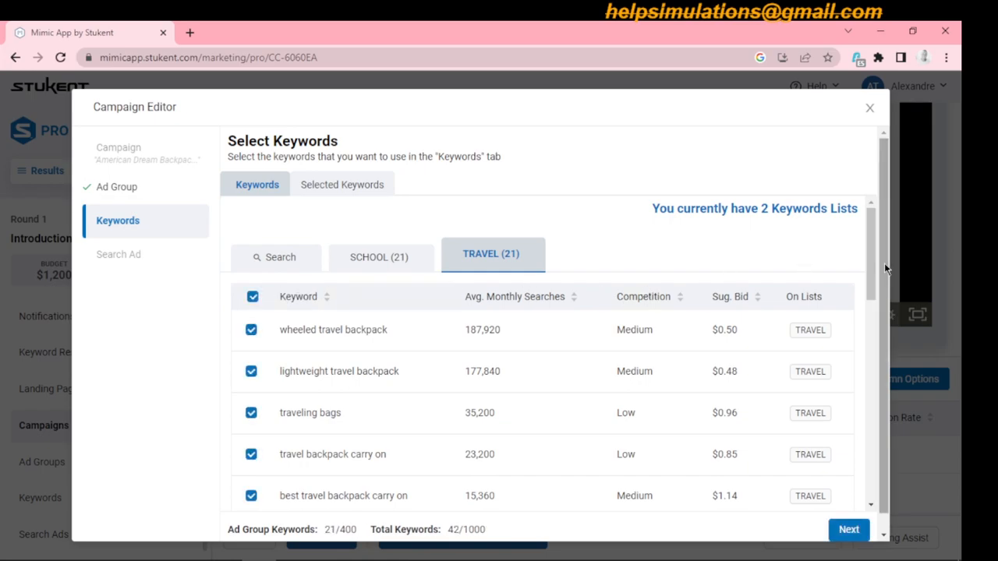
left_click_drag(872, 261, 880, 466)
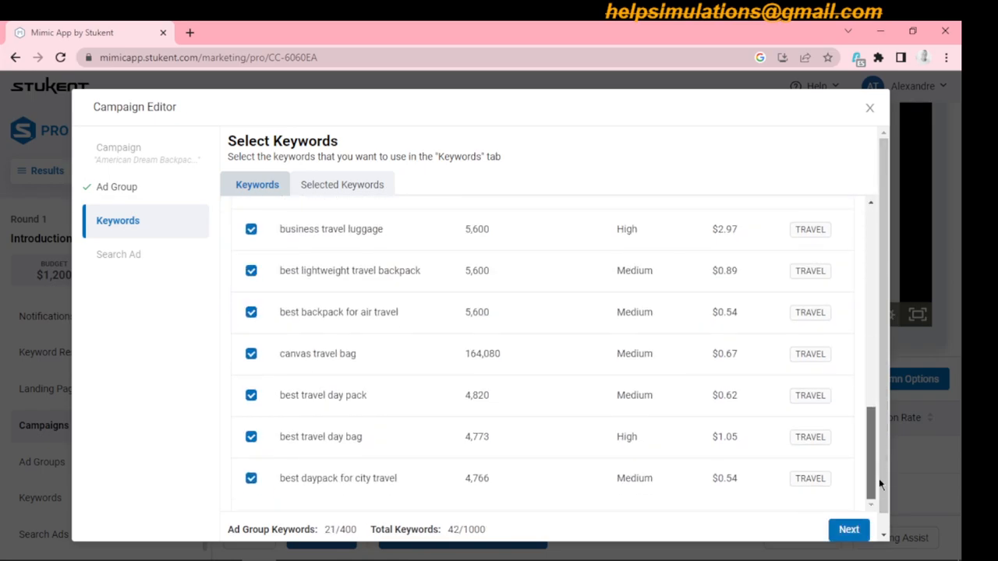
left_click(851, 533)
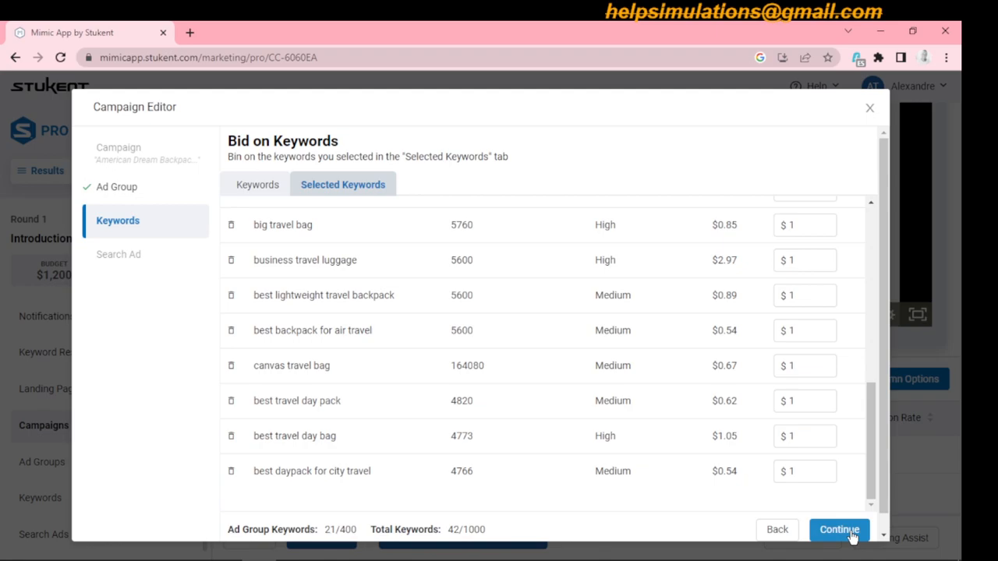
- Set the bid for "wheeled travel backpack" to $0.58 and for "lightweight travel backpack" to $0.50
left_click_drag(871, 417, 873, 226)
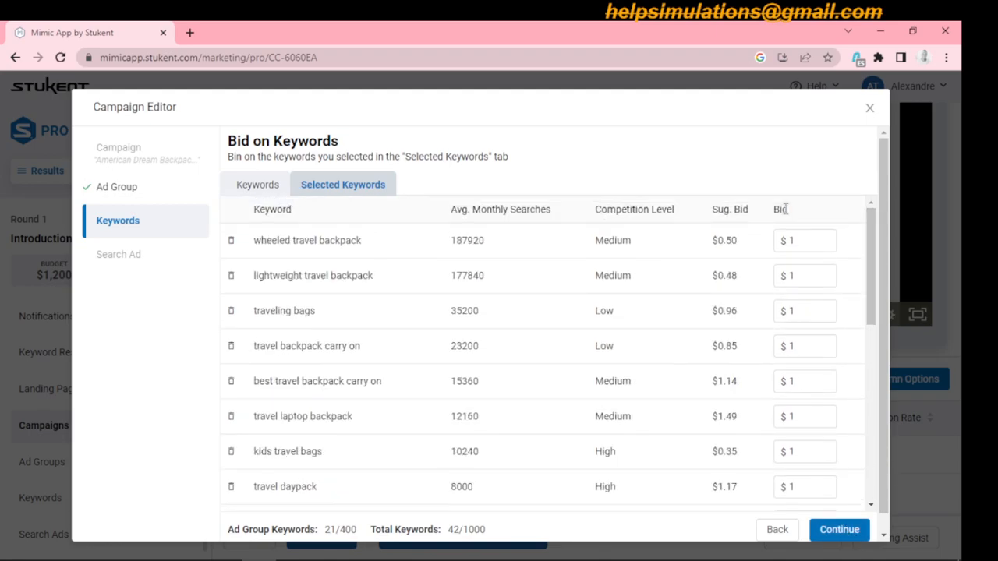
left_click(801, 241)
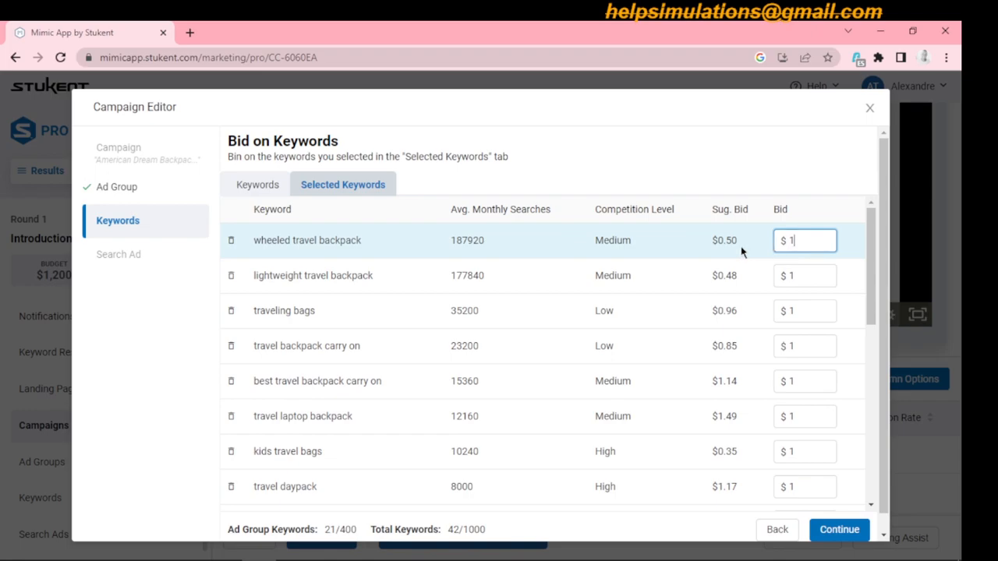
key("BackSpace")
type("0")
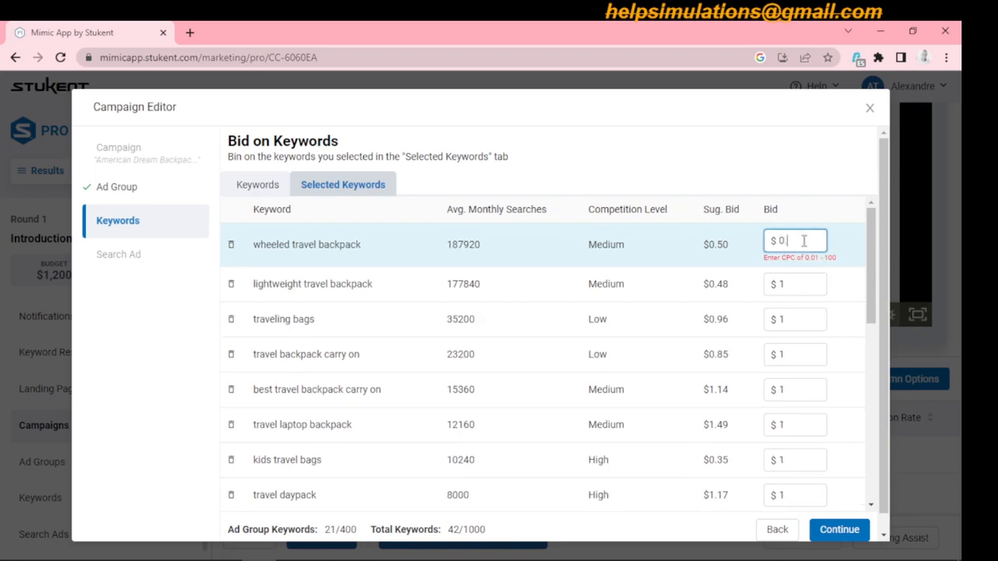
type(".58")
left_click(802, 277)
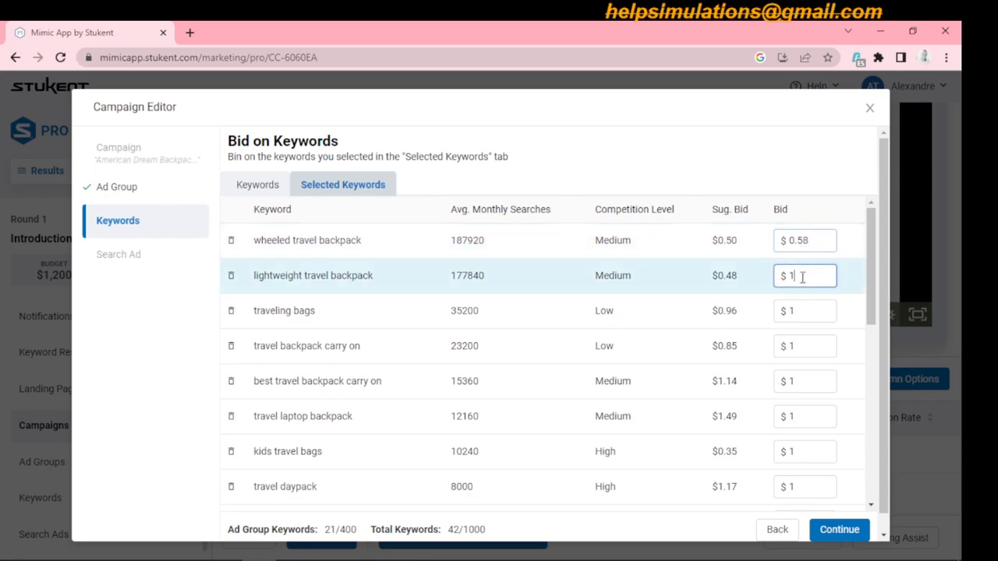
key("BackSpace")
type("0")
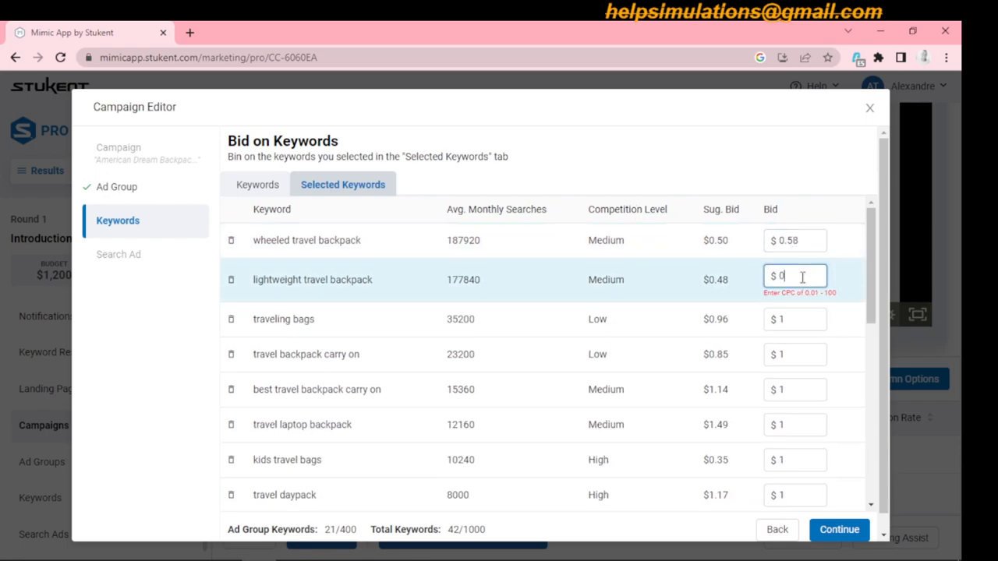
type(".50")
- Set the bid for "traveling bags" to $1.1 and for "travel backpack carry on" to $0.90
left_click(804, 306)
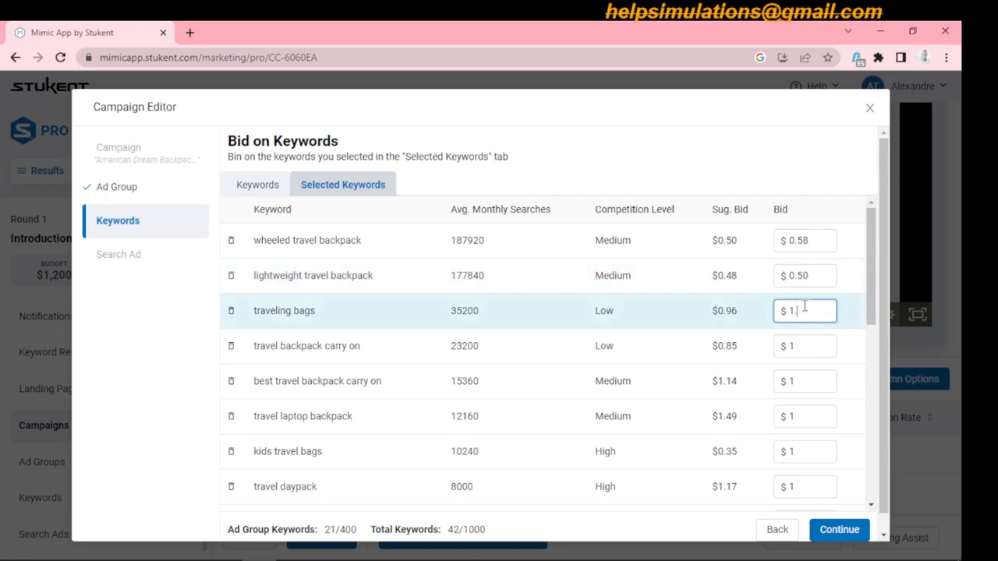
type(".1")
left_click(806, 344)
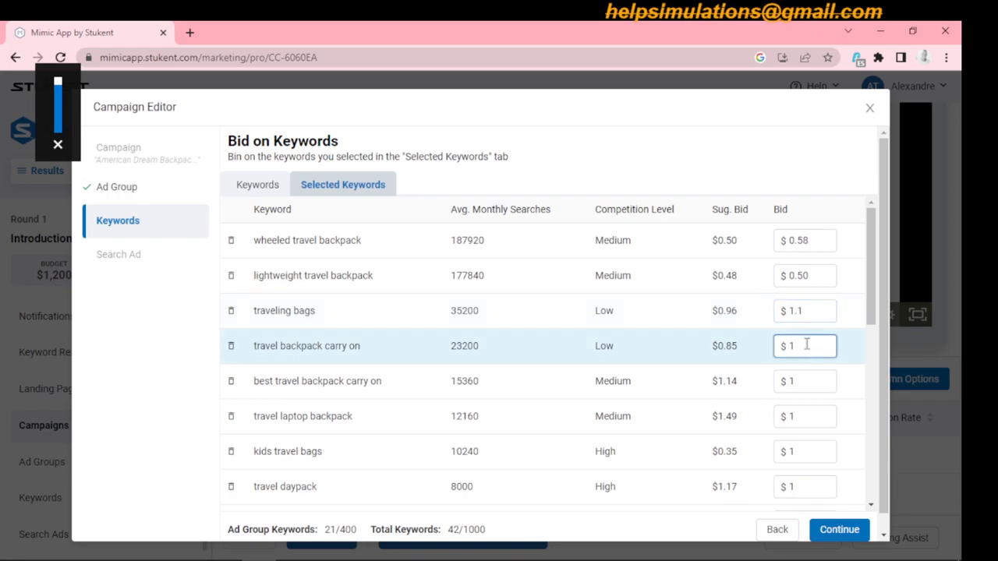
key("BackSpace")
type("0")
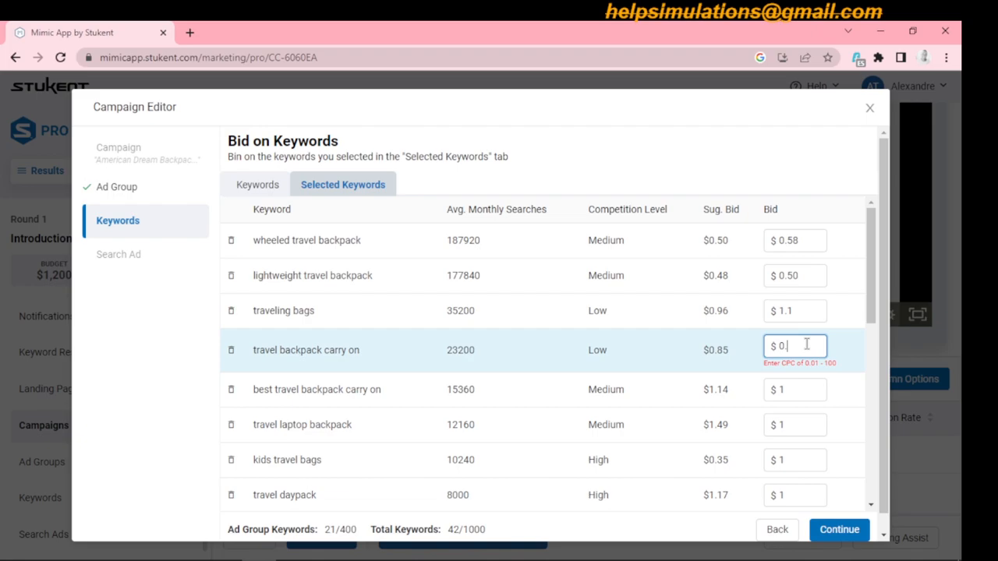
type(".90")
- Set the bid for "best travel backpack carry on" to $1.2 and for "travel laptop backpack" to $1.53
left_click(802, 380)
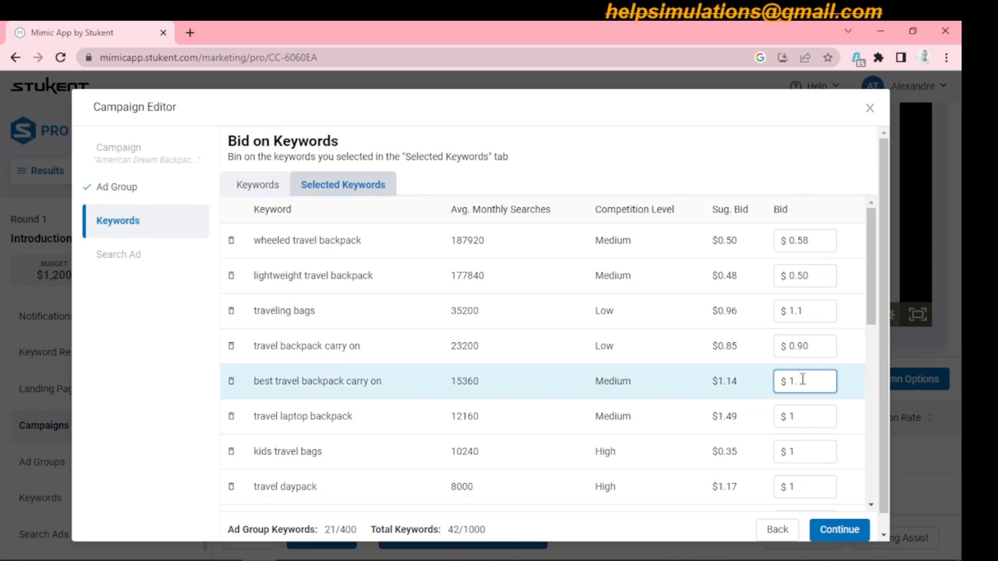
type(".2")
left_click(805, 415)
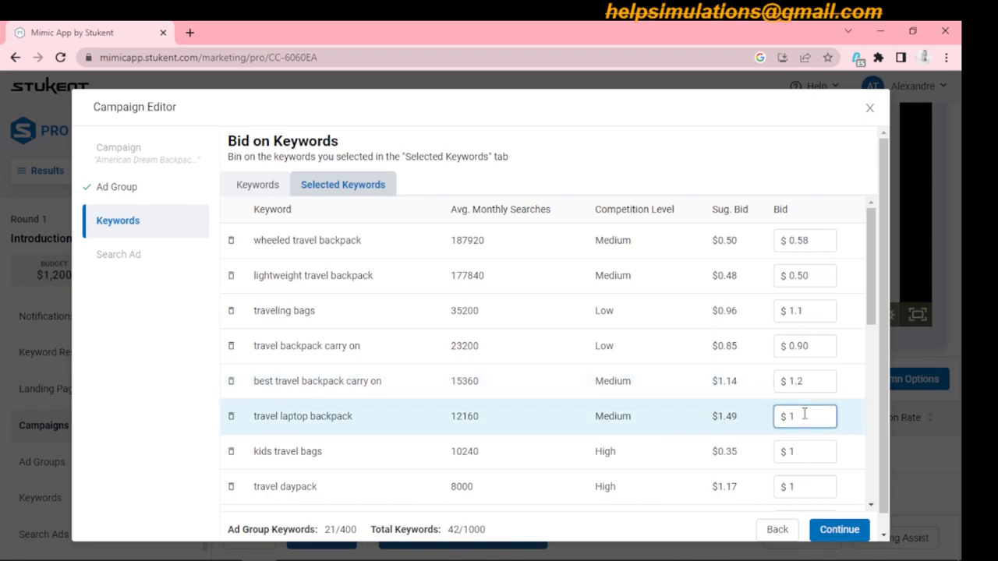
type(".53")
- Set the bid for "kids travel bags" to $0.50 and for "travel daypack" to $1.23
left_click(805, 451)
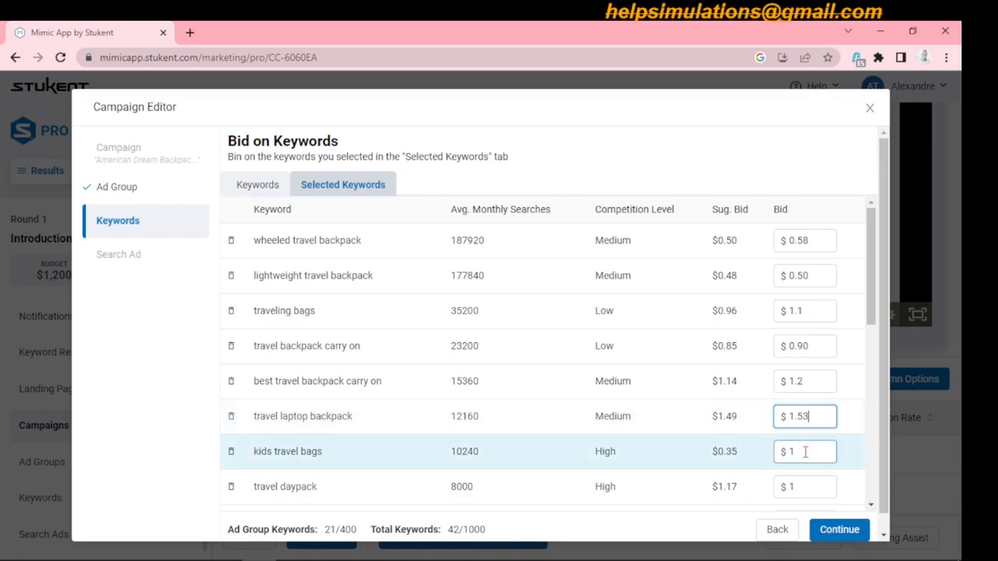
key("BackSpace")
type("0.50")
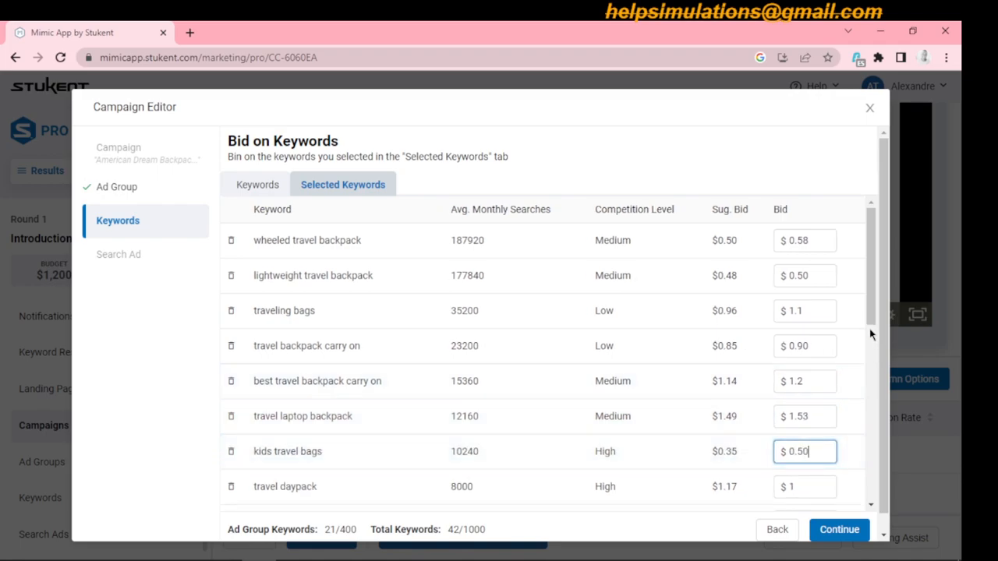
left_click_drag(872, 330, 873, 370)
left_click(800, 334)
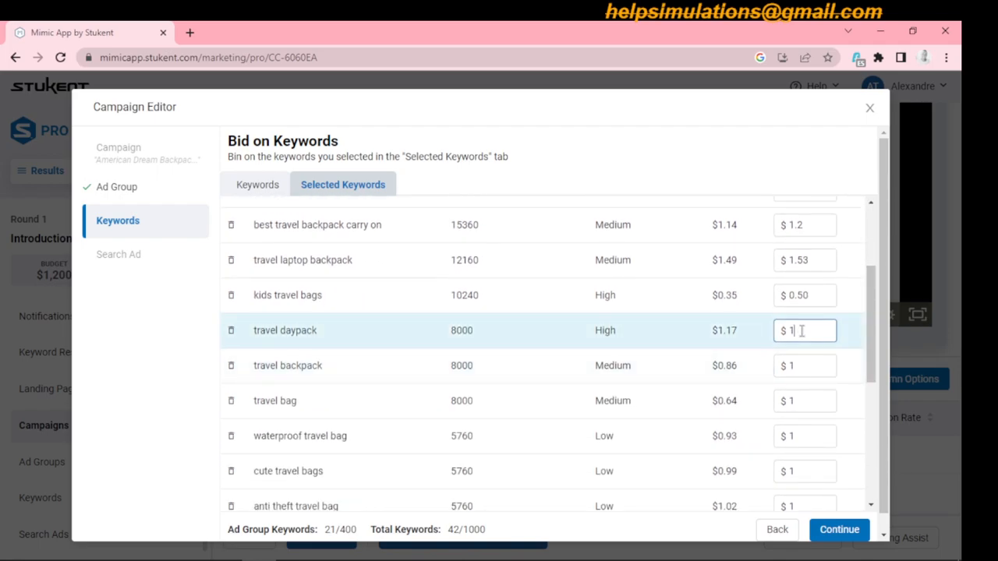
type(".23")
- Set the bid for "travel backpack" to $0.97 and for "travel bag" to $0.71
left_click(806, 366)
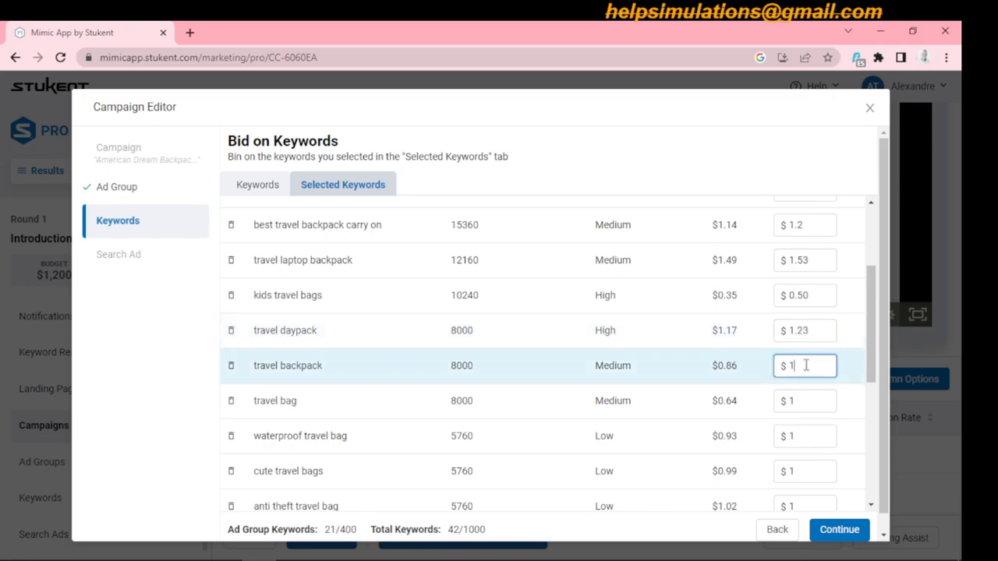
key("BackSpace")
type("0.97")
left_click(804, 400)
key("BackSpace")
type("0.")
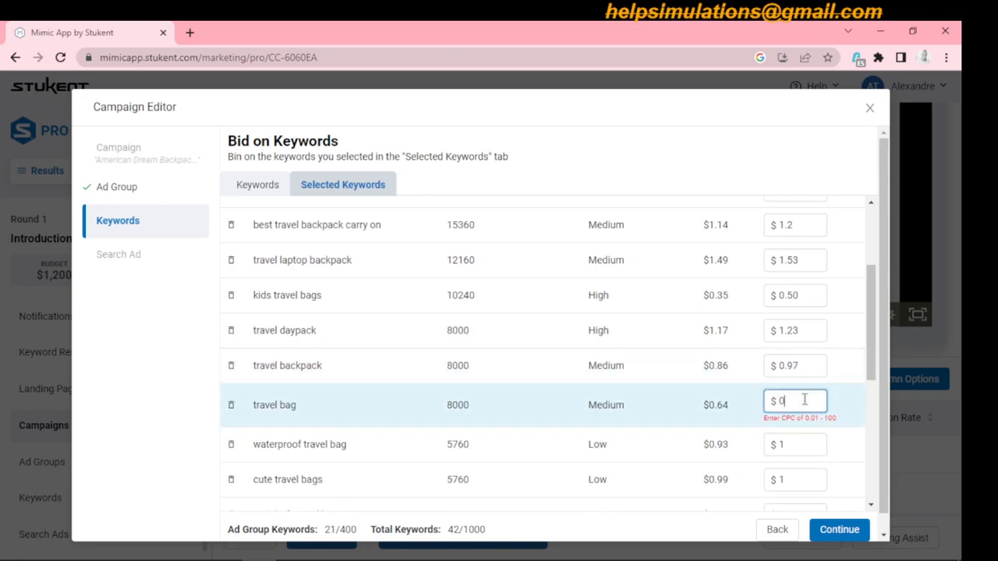
type("71")
- Set the bid for "cute travel bags" to $1.03 and for "anti theft travel bag" to $1.1
left_click(808, 435)
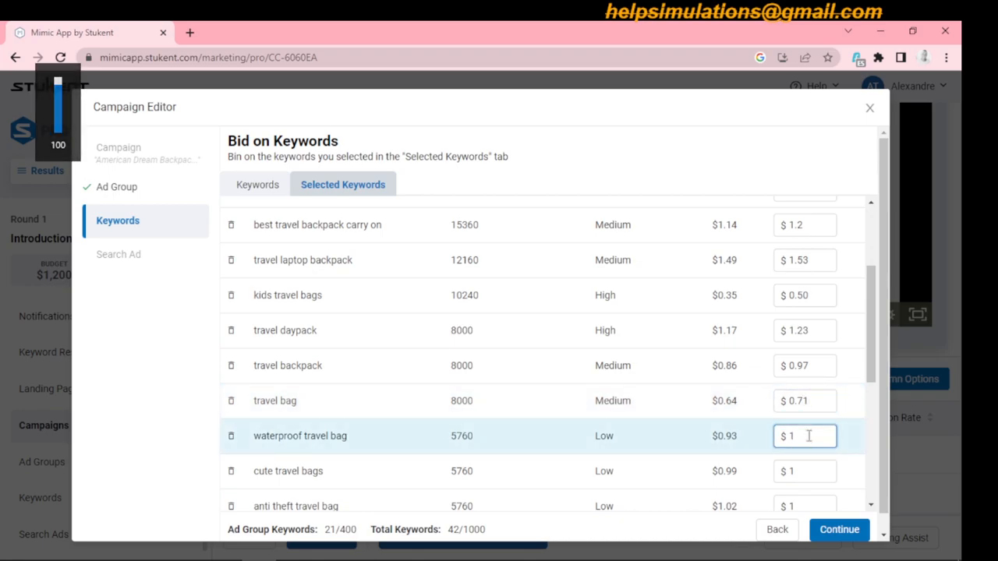
left_click(812, 468)
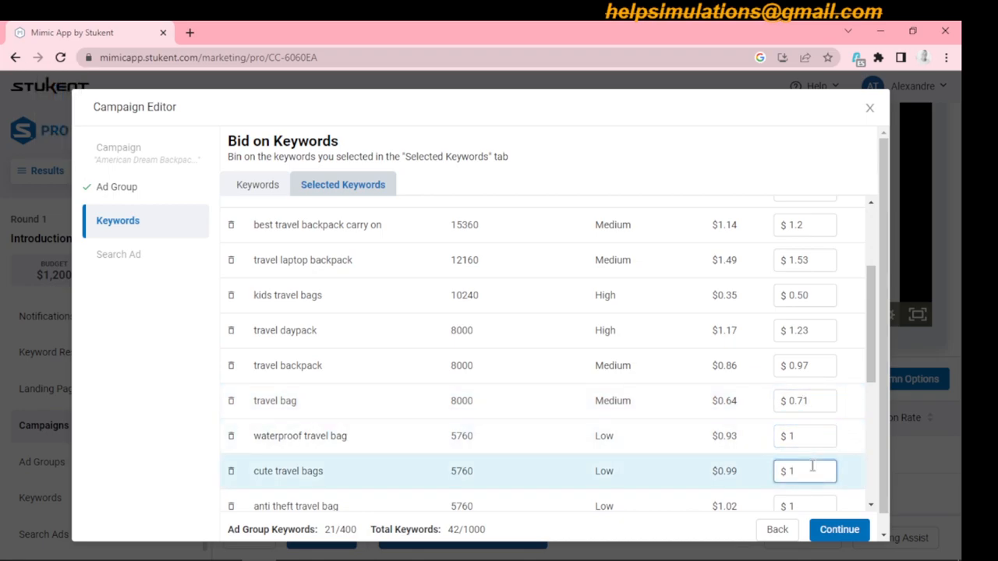
type(".03")
left_click(815, 501)
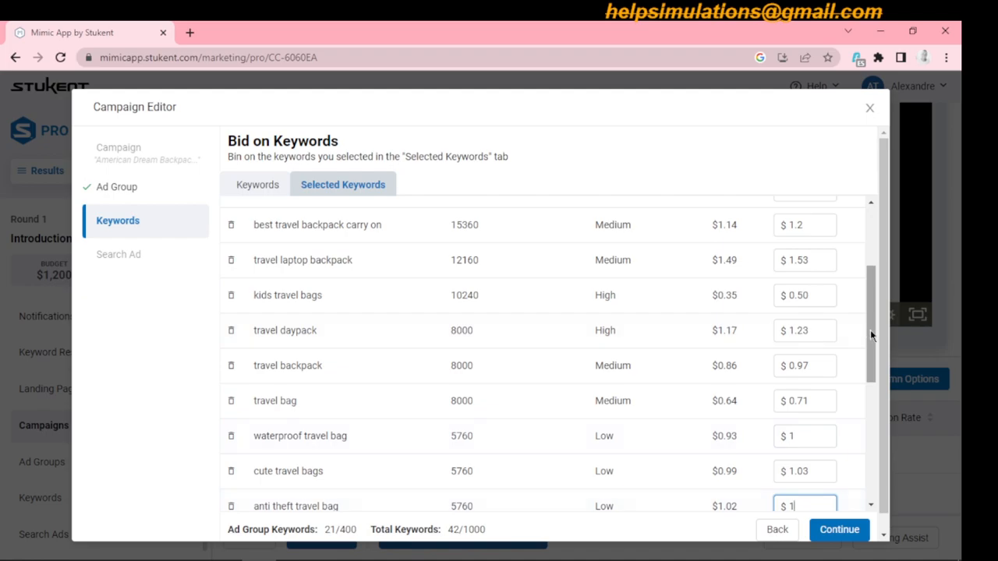
scroll(870, 335, "down", 2)
left_click(804, 350)
type(".1")
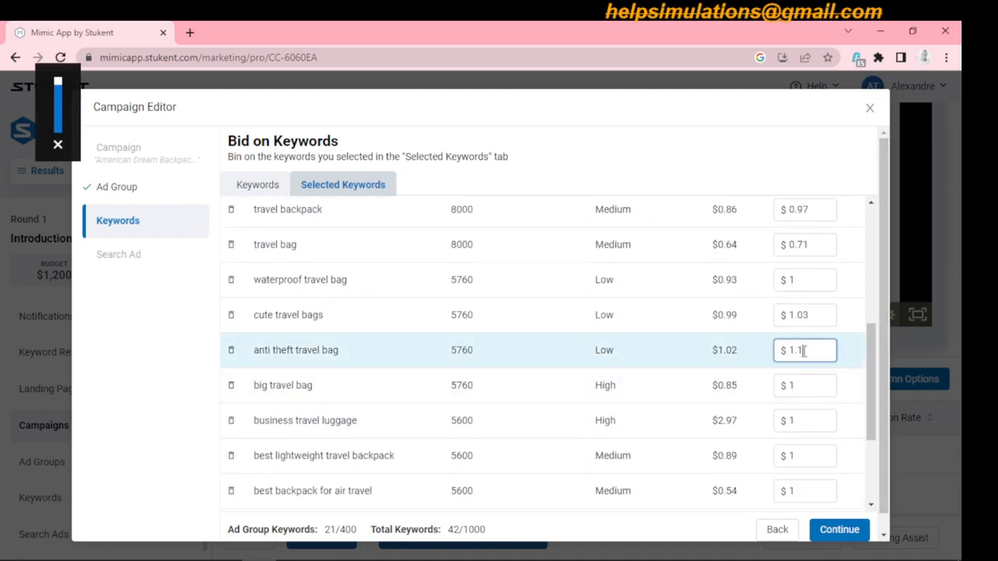
- Set the bid for "big travel bag" to $0.94 and for "business travel luggage" to $2.35
left_click(806, 385)
key("BackSpace")
type("0.94")
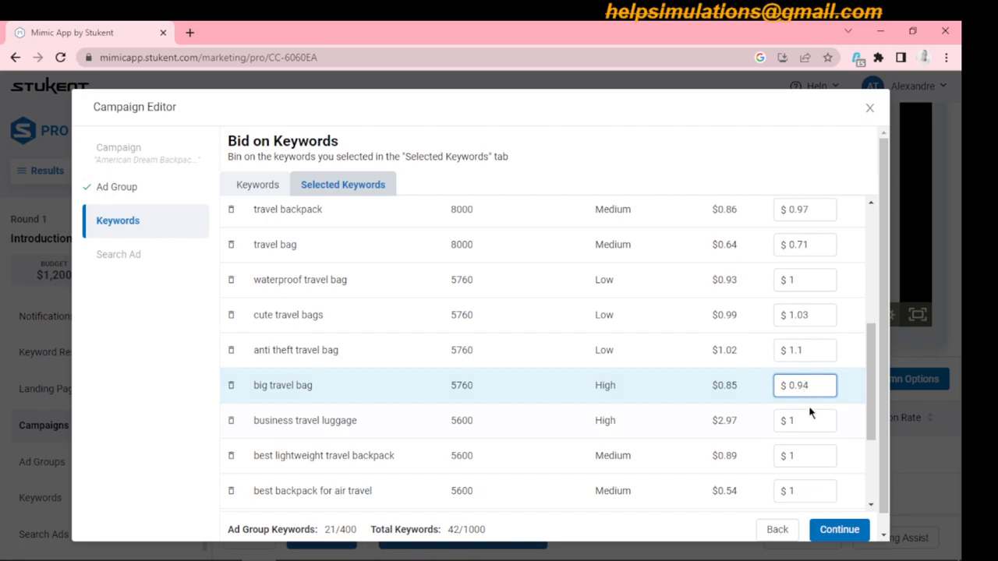
left_click(810, 418)
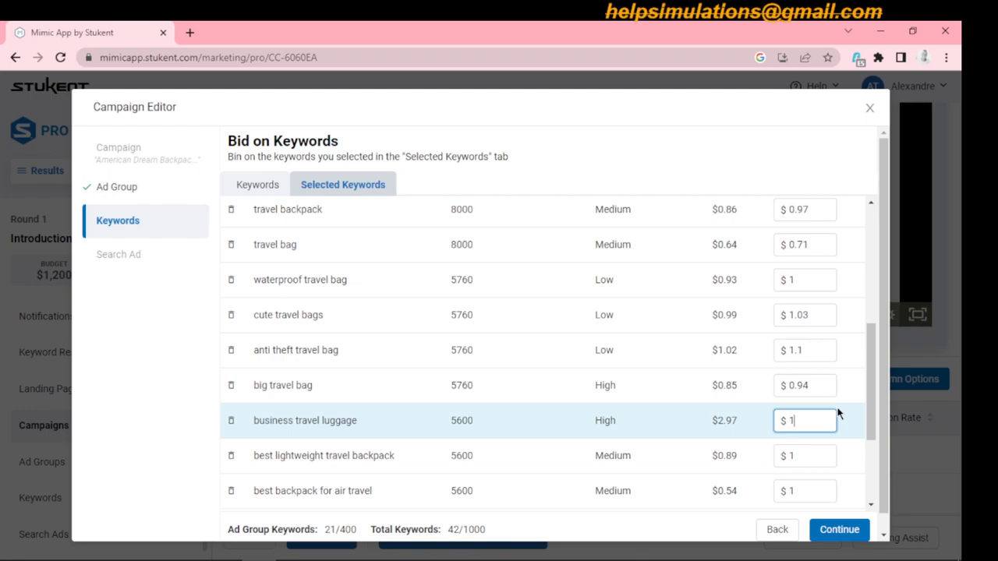
key("BackSpace")
type("2.35")
- Set the bid for "best lightweight travel backpack" to $0.97 and for "best backpack for air travel" to $0.63
left_click(807, 455)
key("BackSpace")
type("0.97")
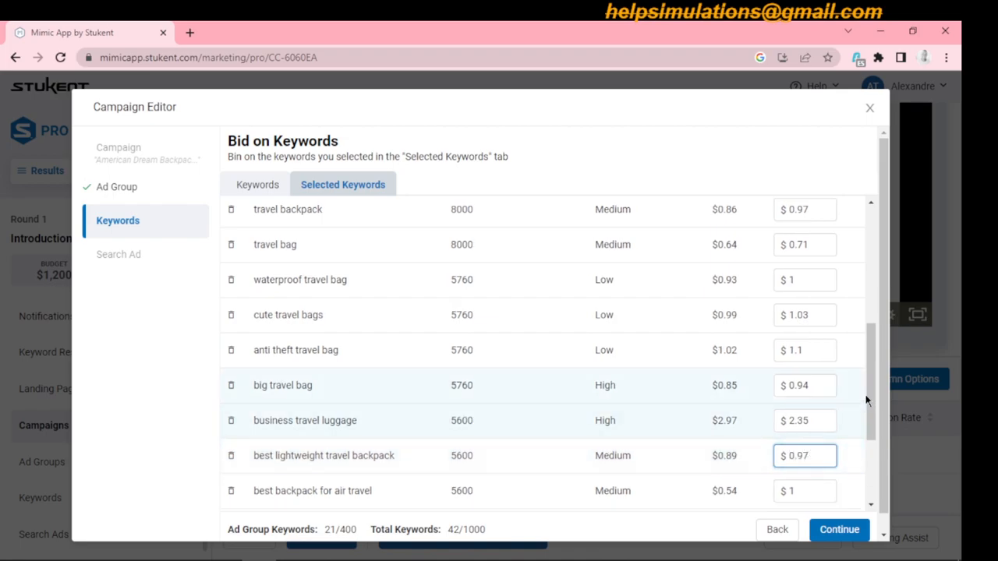
left_click_drag(871, 399, 875, 443)
left_click(806, 371)
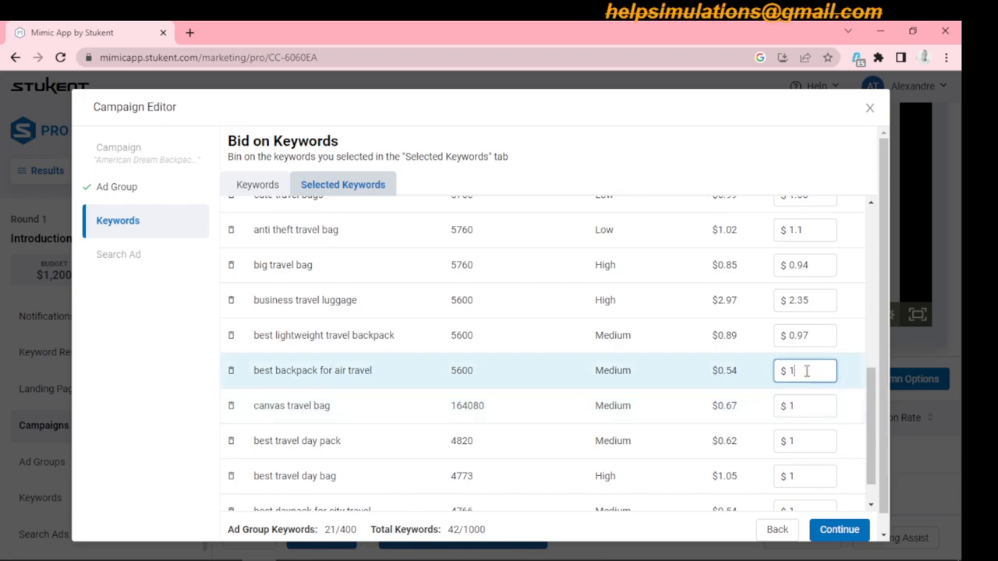
key("BackSpace")
type("0.")
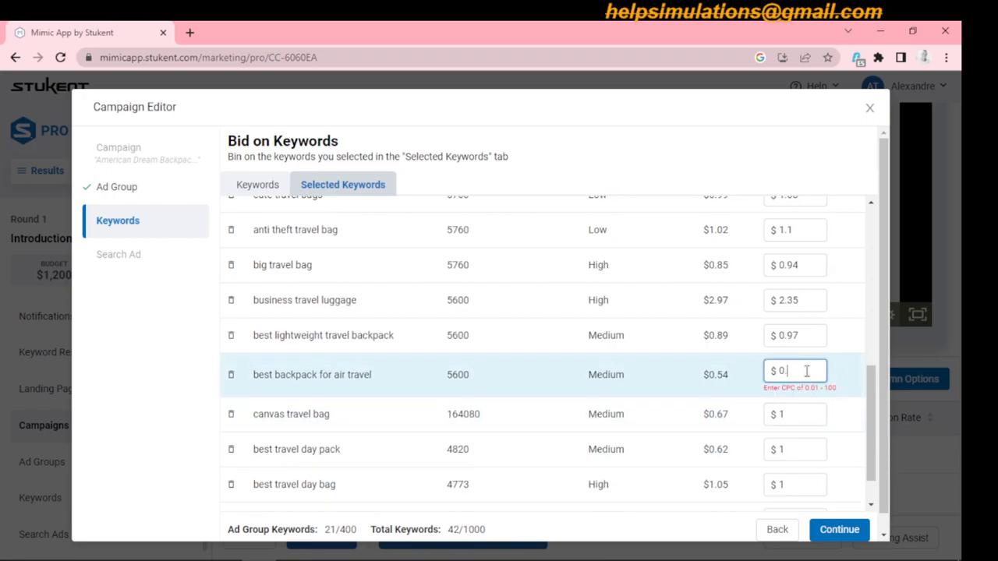
type("63")
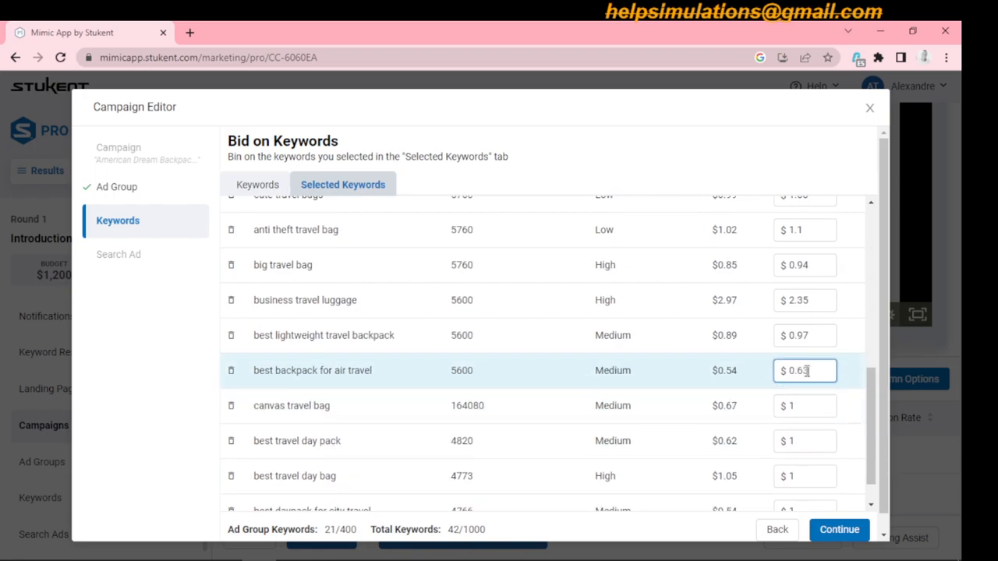
- Set the bid for "canvas travel bag" to $0.73 and for "best travel day pack" to $0.74
left_click(811, 406)
key("BackSpace")
type("0")
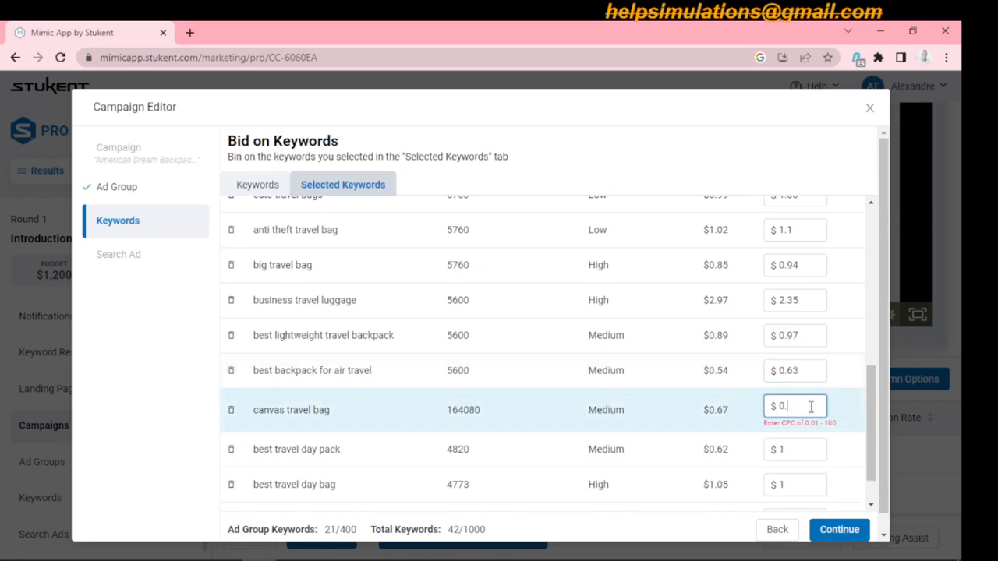
type(".73")
left_click(814, 441)
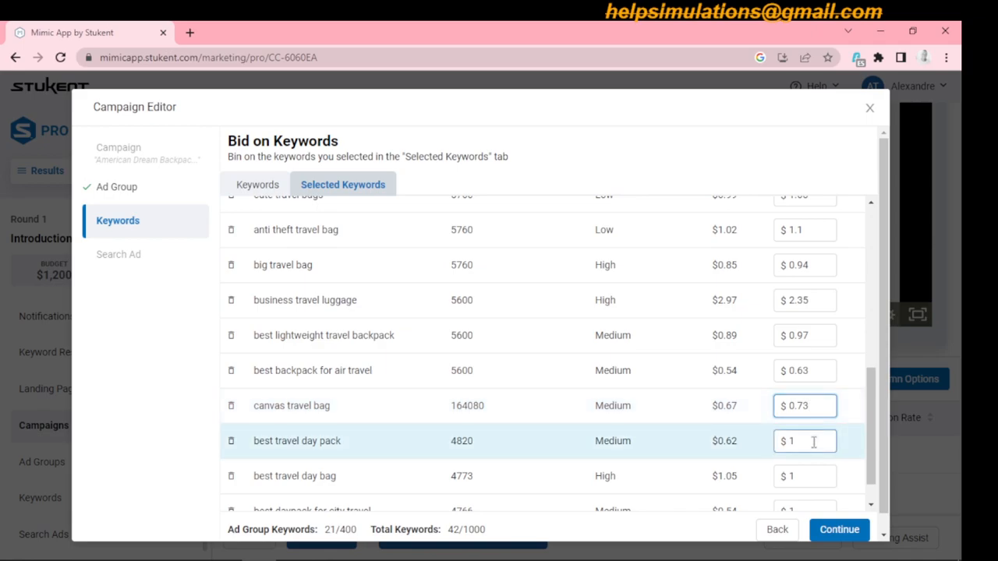
key("BackSpace")
type("0")
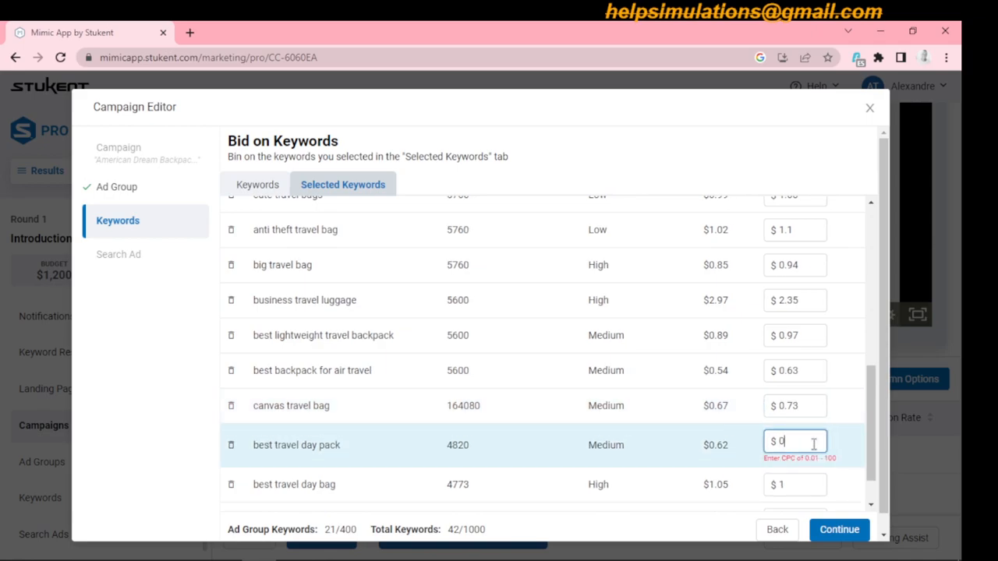
type(".74")
- Set the bid for "best travel day bag" to $1.16 and for "best daypack for city travel" to $0.65, then continue to the search ad
scroll(873, 425, "down", 1)
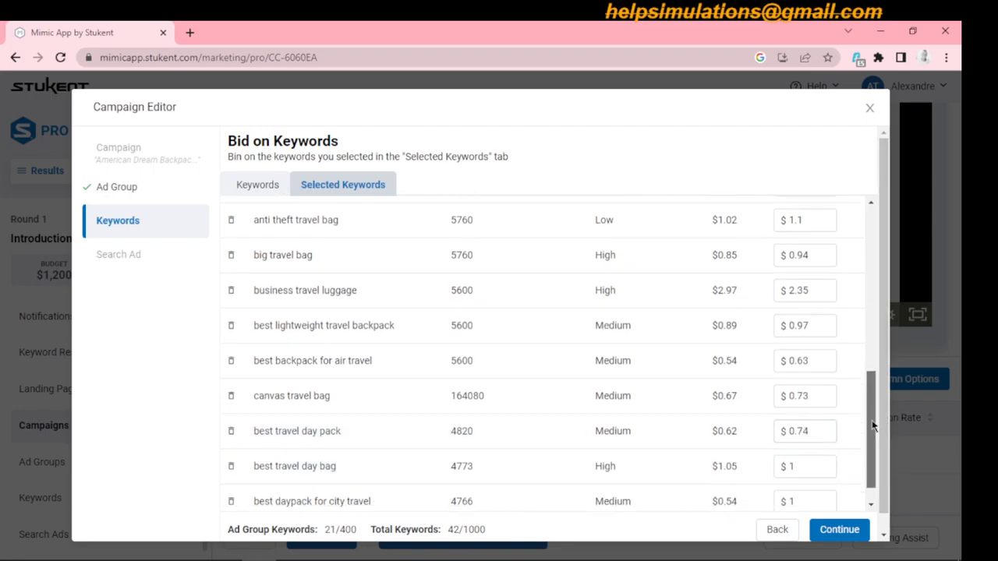
scroll(873, 425, "down", 1)
left_click(813, 436)
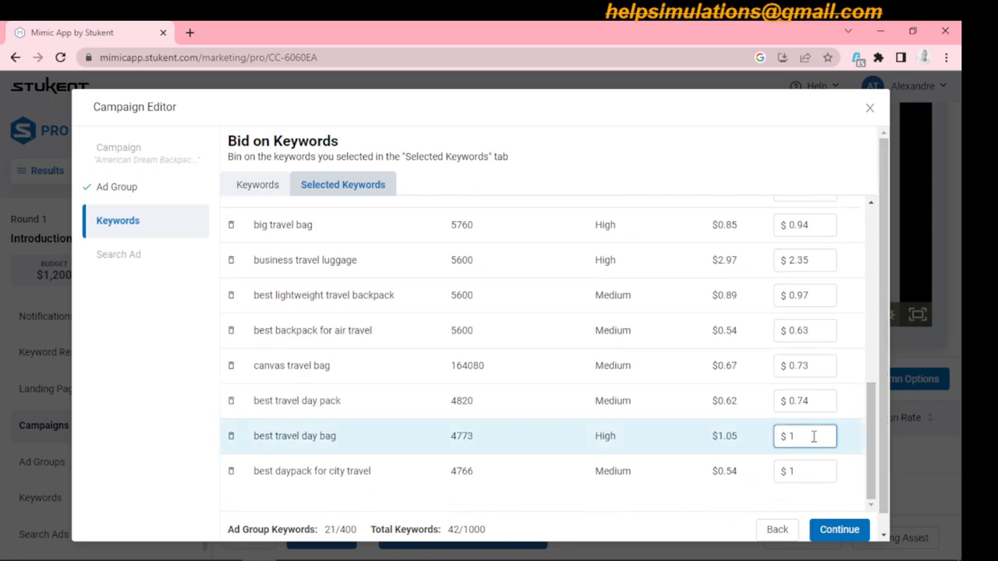
type(".16")
left_click(807, 471)
key("BackSpace")
type("0.65")
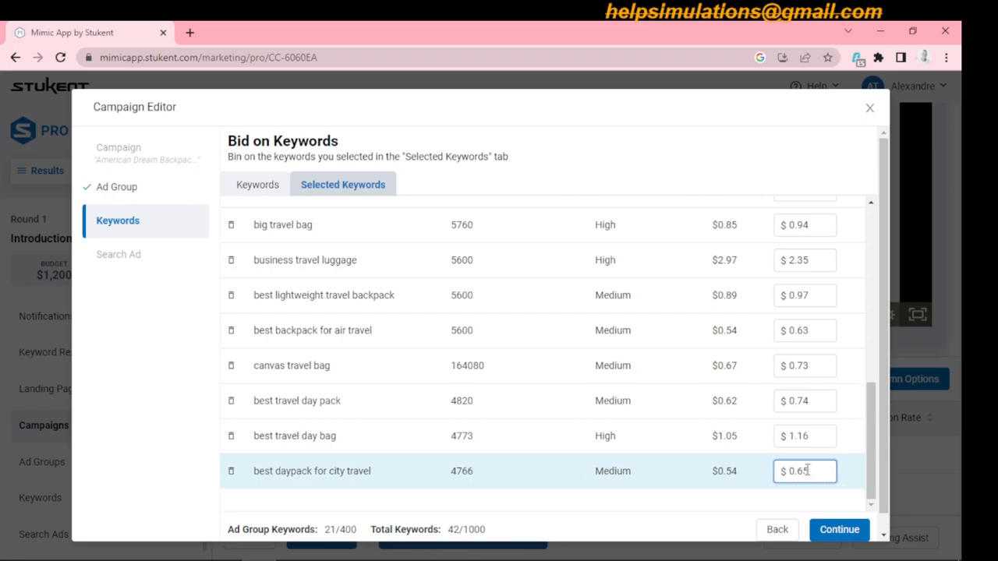
left_click(839, 531)
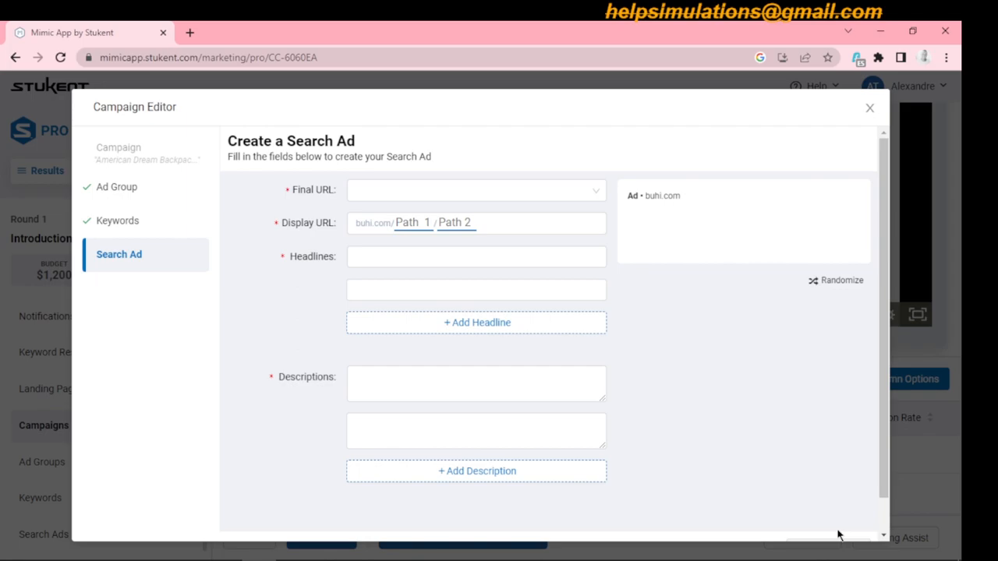
- Set the search ad's final URL to /american-dream/backpacks and the first display URL path to "Travel"
left_click(507, 192)
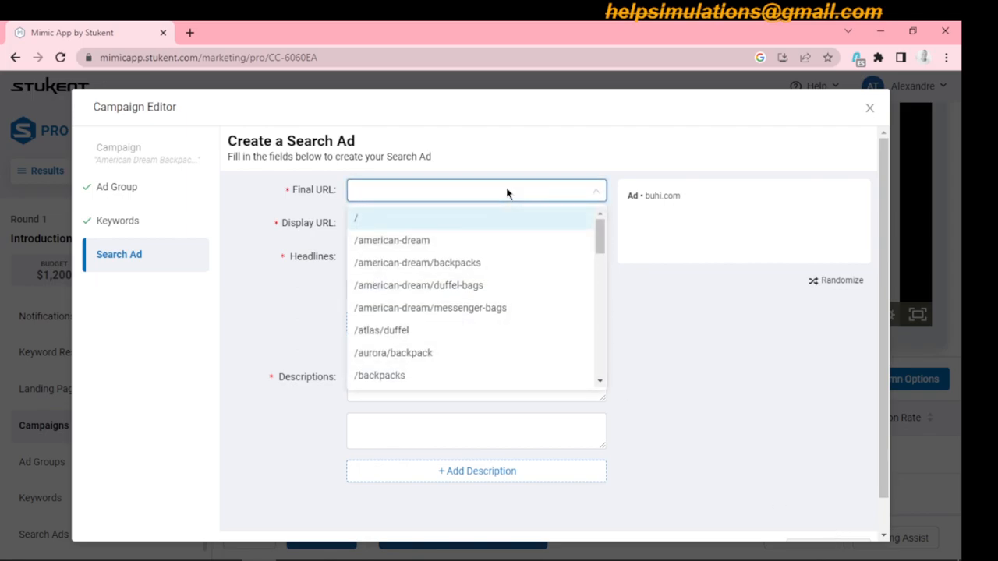
left_click(453, 265)
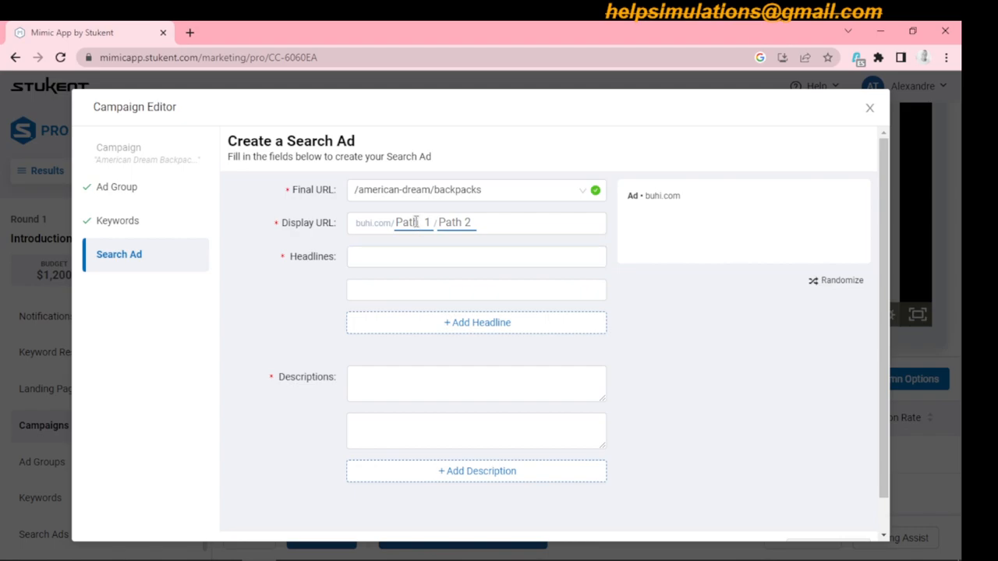
left_click(416, 222)
type("Travel")
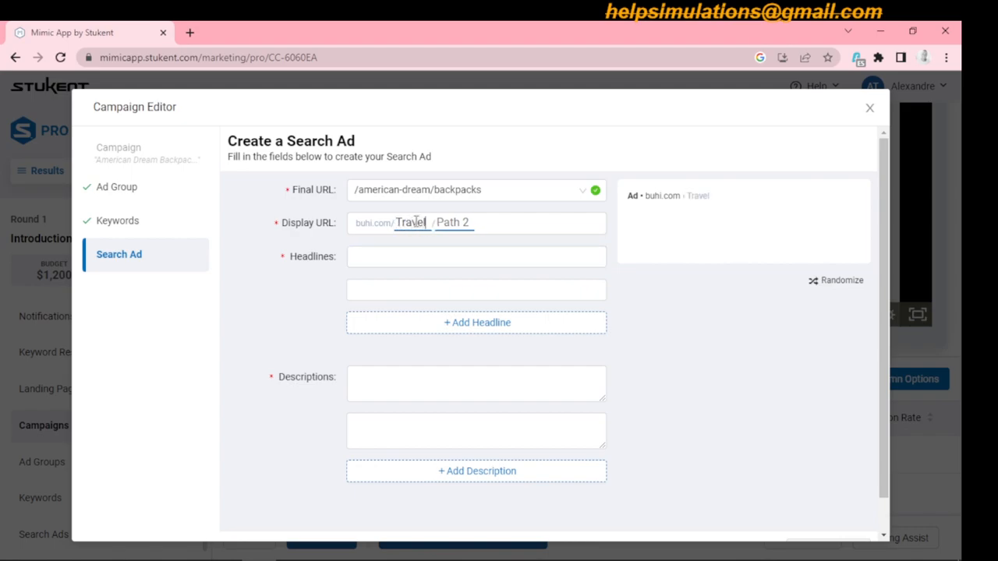
left_click(469, 222)
type("American Dream Backp")
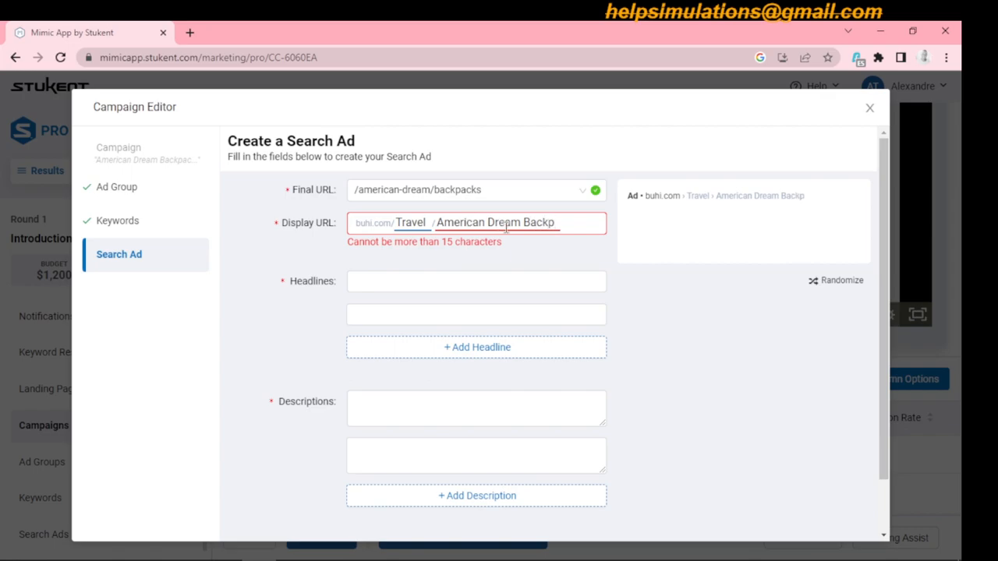
key("BackSpace")
key("BackSpace")
key("BackSpace")
key("BackSpace")
key("BackSpace")
key("BackSpace")
key("BackSpace")
key("BackSpace")
key("BackSpace")
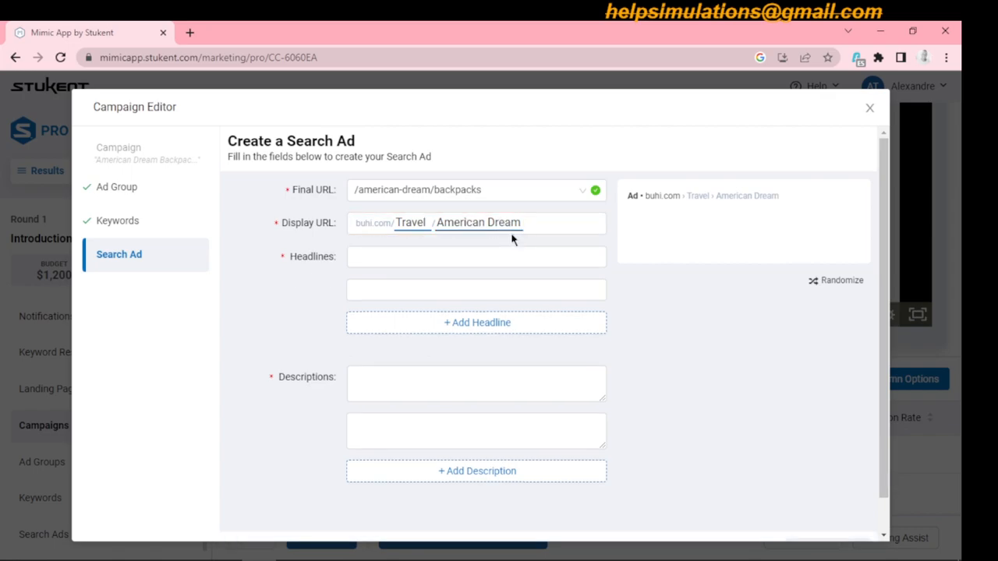
key("BackSpace")
key("BackSpace")
key("BackSpace")
key("BackSpace")
key("BackSpace")
key("BackSpace")
key("BackSpace")
key("BackSpace")
key("BackSpace")
key("BackSpace")
key("BackSpace")
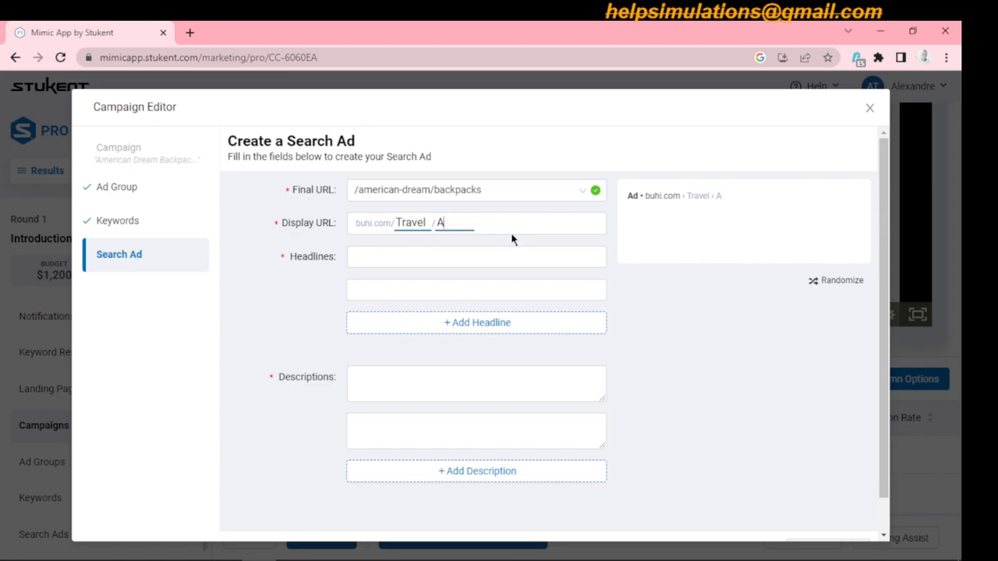
- Set the second display URL path to "TravelBackpacks", without a space between the words
type("Travel Backpa")
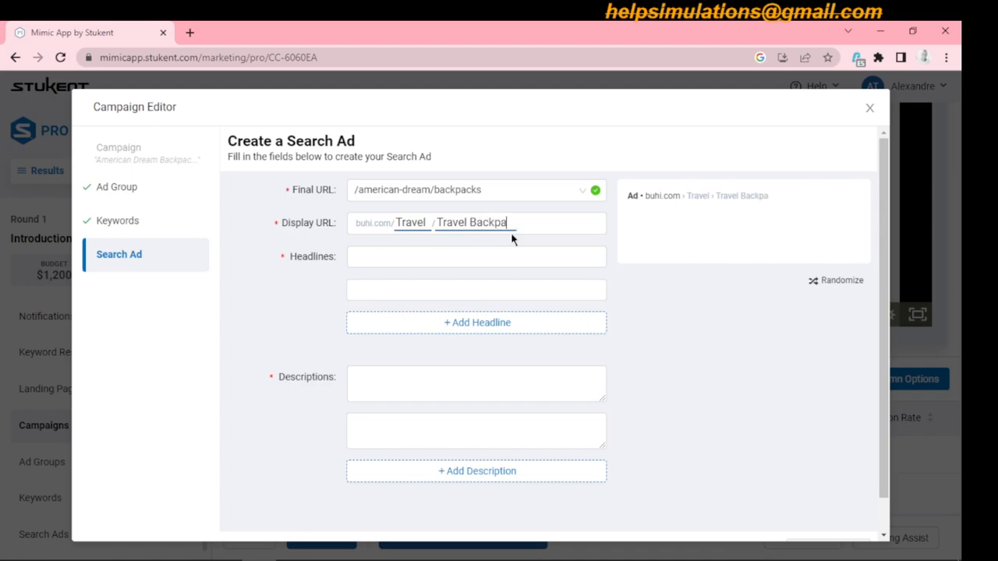
type("cks")
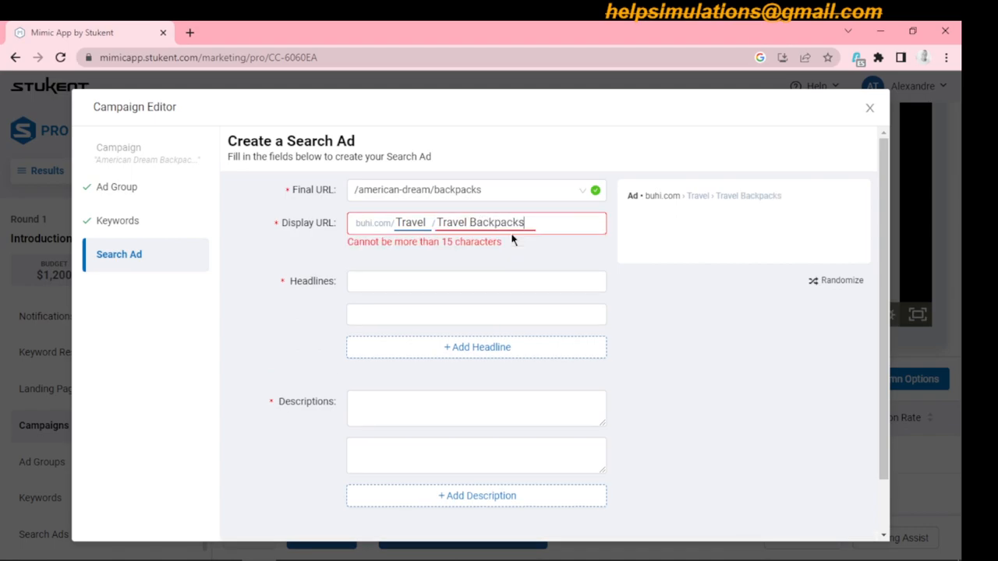
left_click(470, 223)
key("BackSpace")
left_click(449, 257)
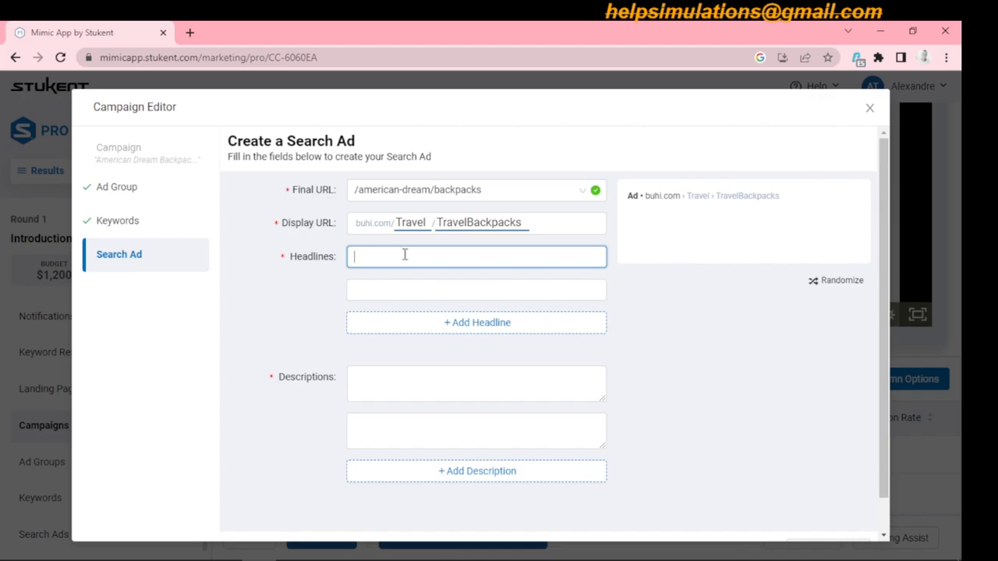
type("Travel w")
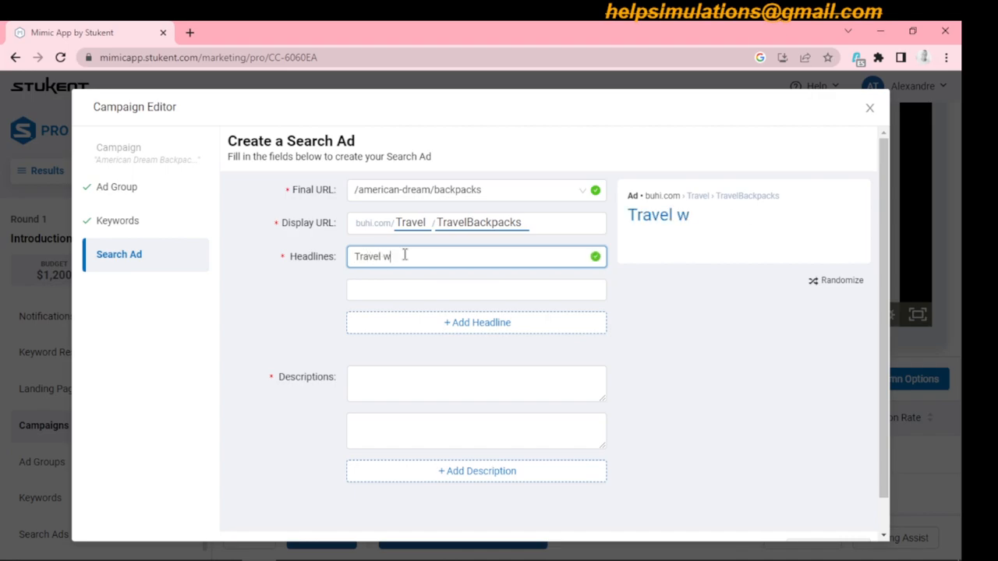
type("ith ease.")
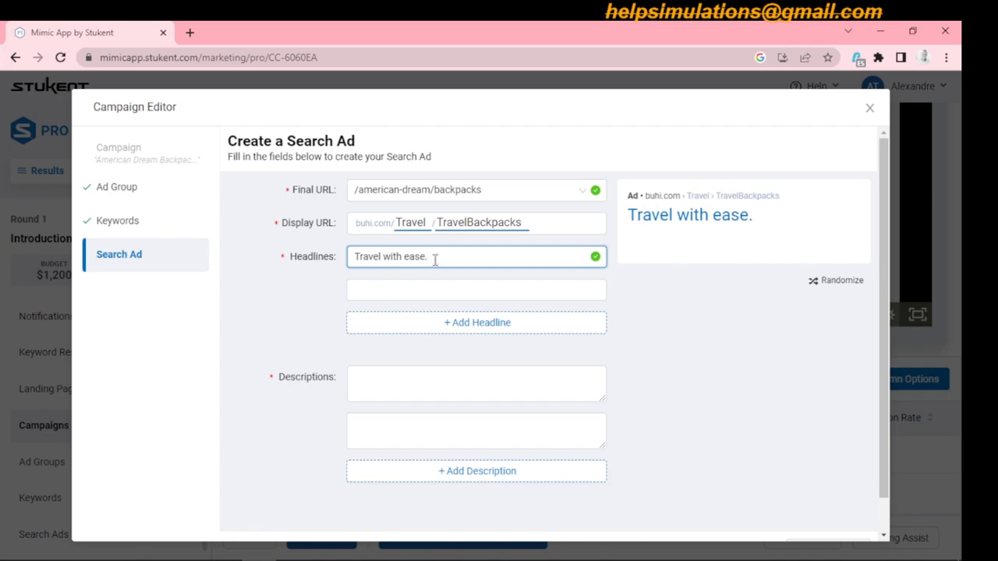
type(", and at a ch")
key("BackSpace")
key("BackSpace")
key("BackSpace")
key("BackSpace")
key("BackSpace")
key("BackSpace")
key("BackSpace")
key("BackSpace")
key("BackSpace")
key("BackSpace")
key("BackSpace")
key("BackSpace")
key("BackSpace")
key("BackSpace")
key("BackSpace")
key("BackSpace")
key("BackSpace")
key("BackSpace")
key("BackSpace")
key("BackSpace")
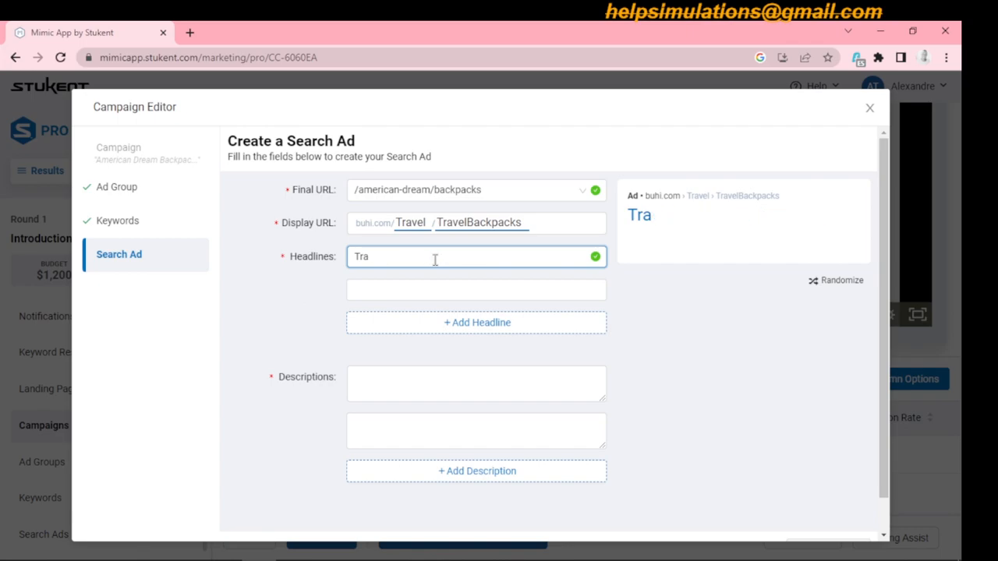
key("BackSpace")
key("BackSpace")
key("BackSpace")
- Enter "travel with comfort, buy Buhi bags" as the ad's first headline
type("travel w")
type("h")
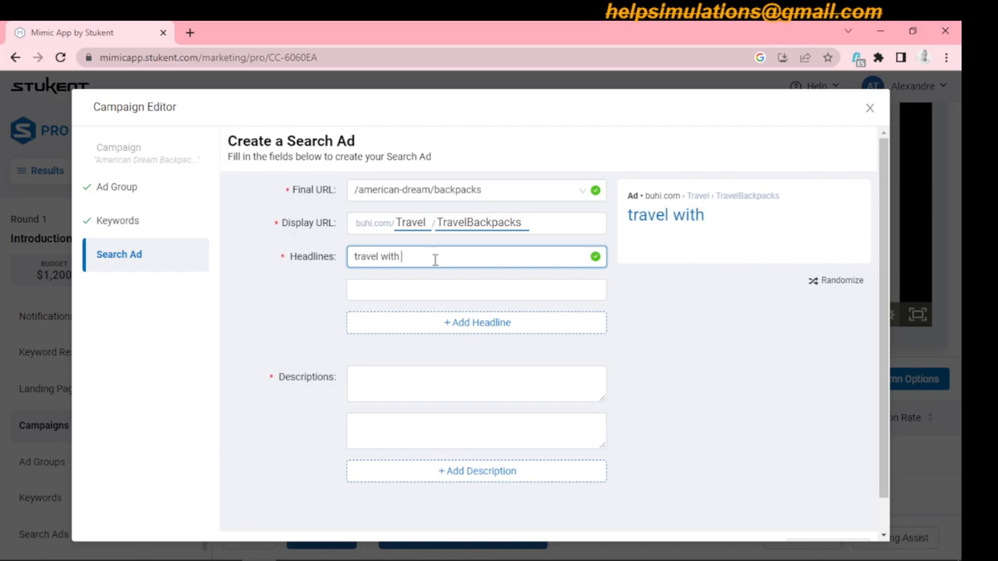
type(" comfort by buying the")
key("BackSpace")
key("BackSpace")
key("BackSpace")
key("BackSpace")
key("BackSpace")
key("BackSpace")
key("BackSpace")
key("BackSpace")
key("BackSpace")
key("BackSpace")
key("BackSpace")
key("BackSpace")
key("BackSpace")
key("BackSpace")
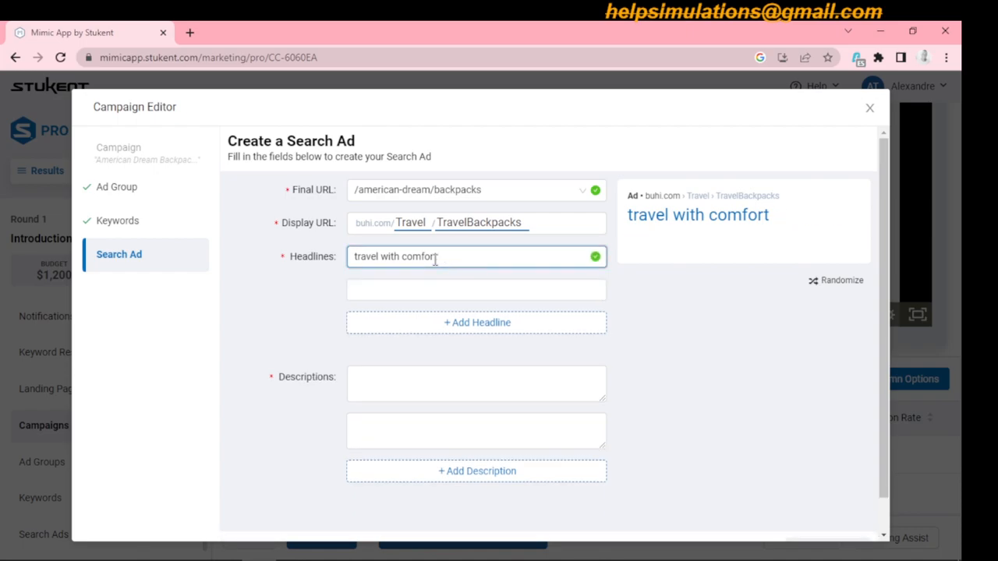
type(", buy Buhi")
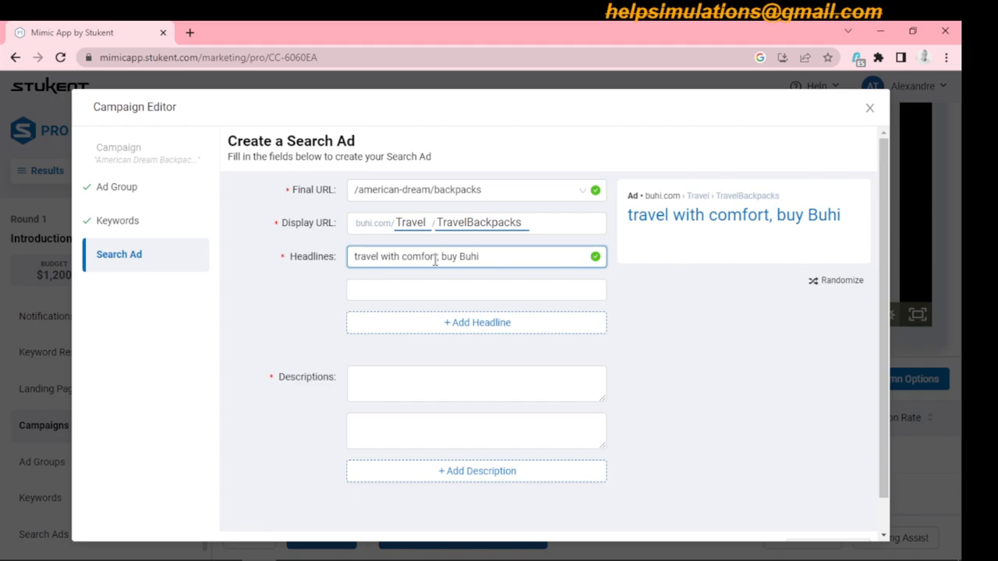
type(" bags")
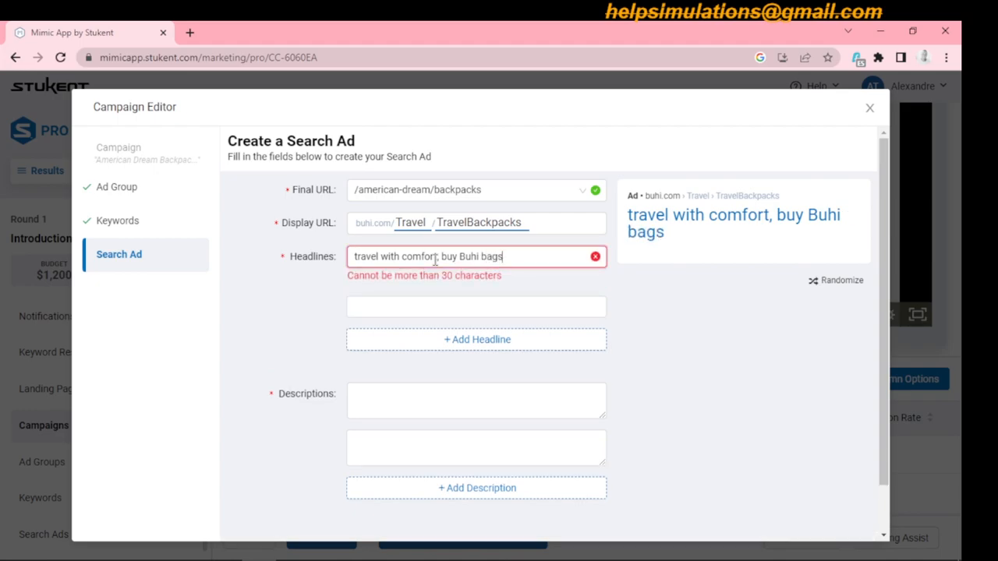
- Shorten the first headline to "travel comfort, buy Buhi bag"
key("BackSpace")
key("BackSpace")
key("BackSpace")
key("BackSpace")
key("BackSpace")
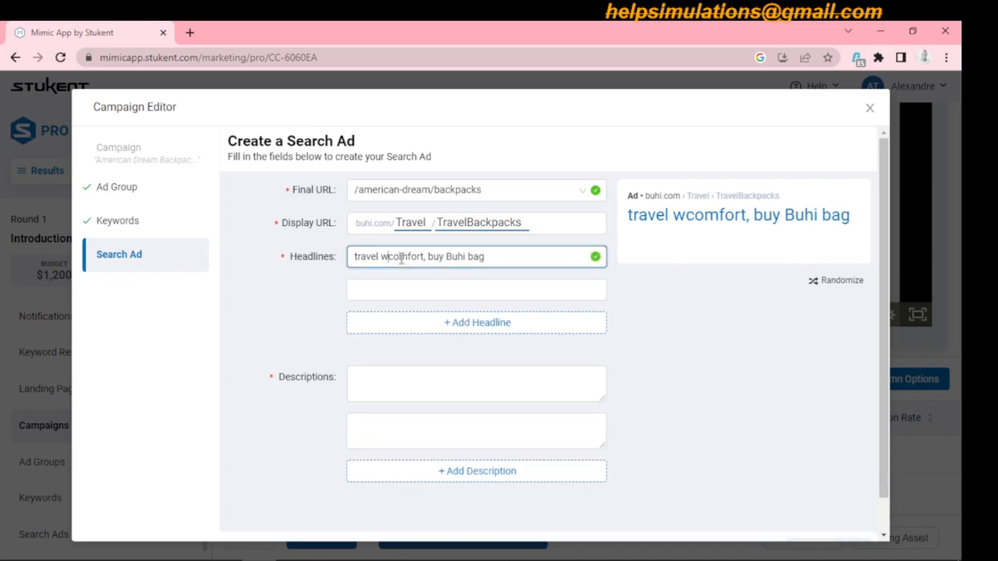
key("BackSpace")
type("in")
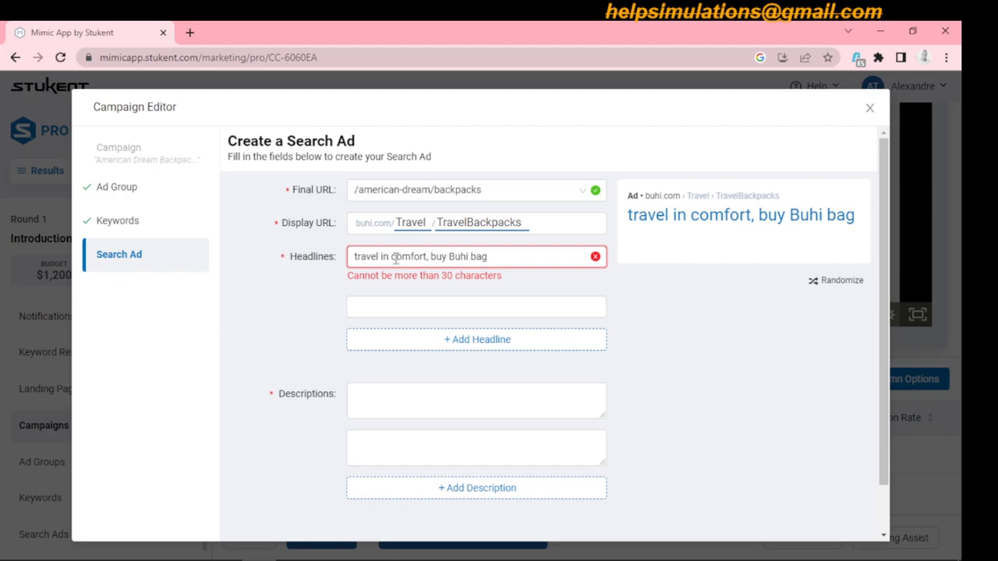
key("BackSpace")
key("BackSpace")
key("BackSpace")
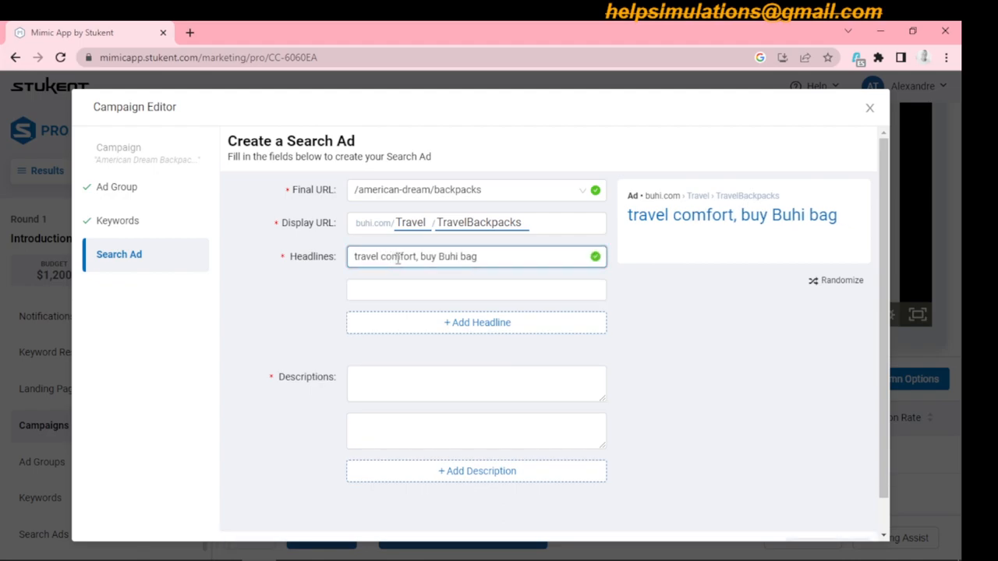
- Reword the first headline as "travel comfortably, Buhi bags"
left_click(416, 257)
type("ably")
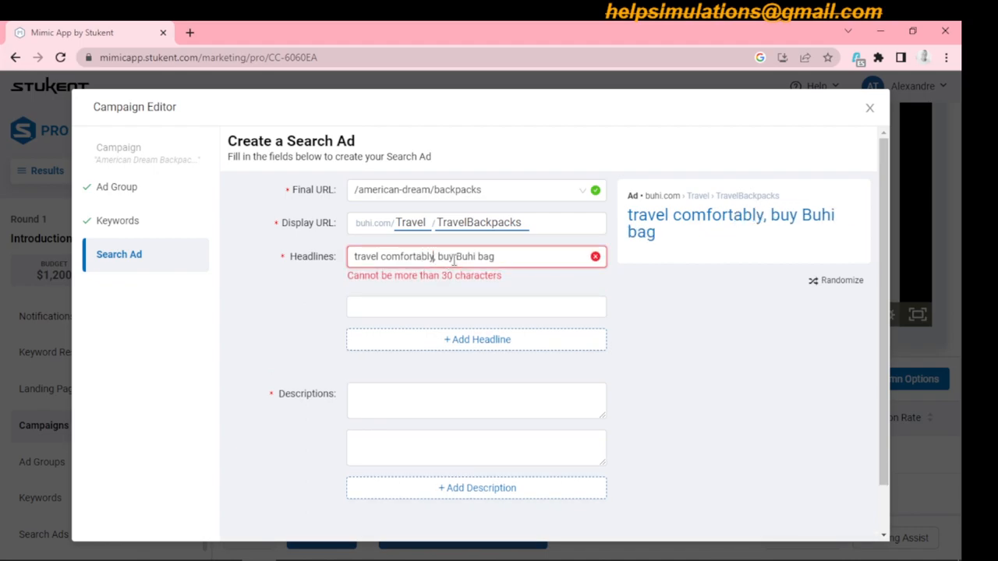
key("BackSpace")
key("BackSpace")
key("BackSpace")
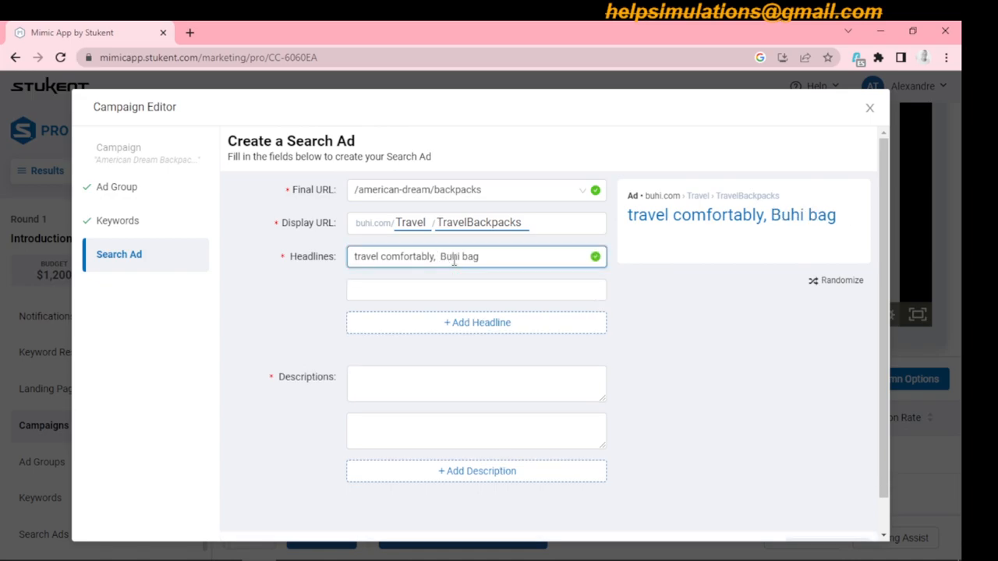
key("Delete")
type("s")
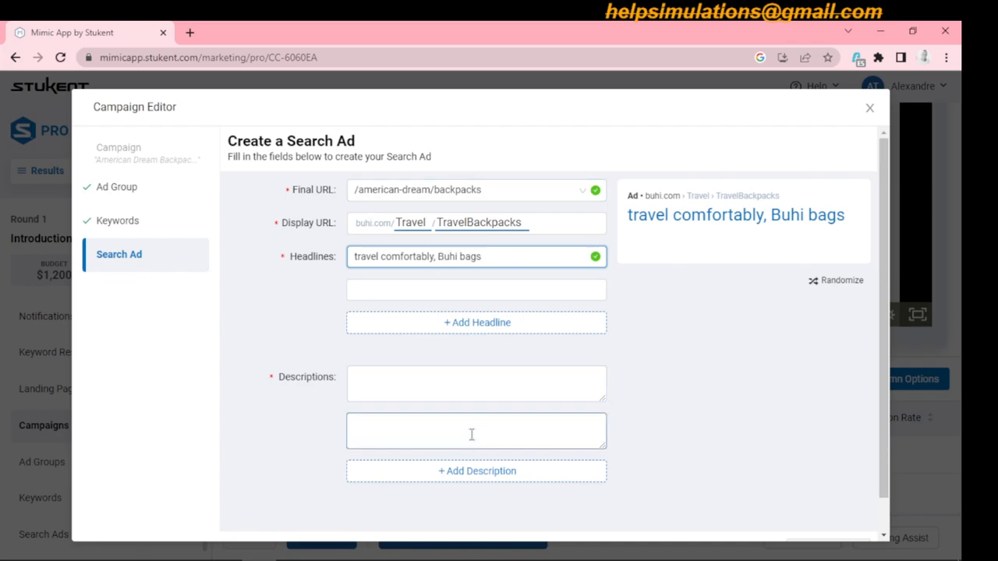
- Switch to the Word document and examine the TRAVEL column's slogans for ad description ideas
left_click(444, 424)
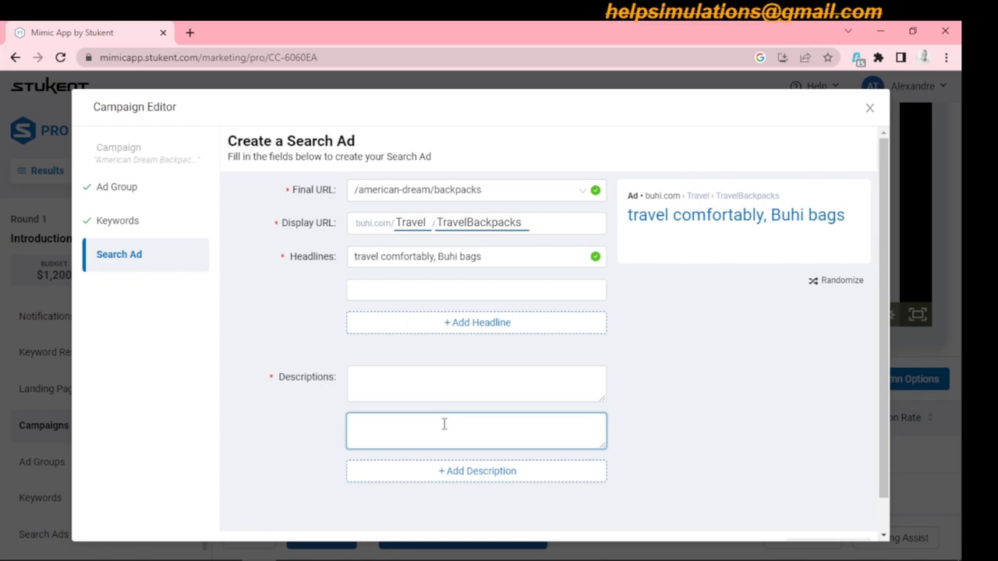
mouse_move(325, 551)
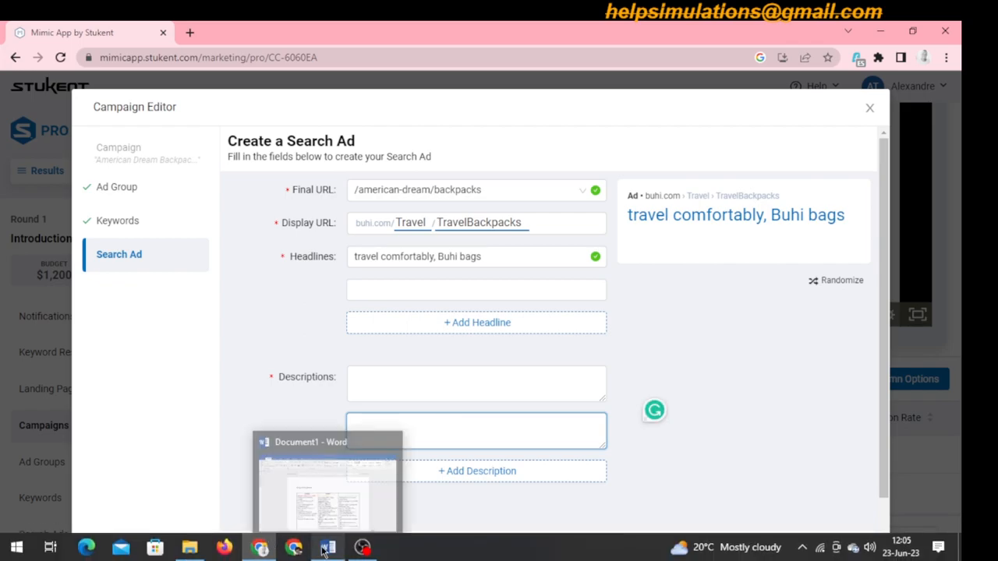
left_click(360, 510)
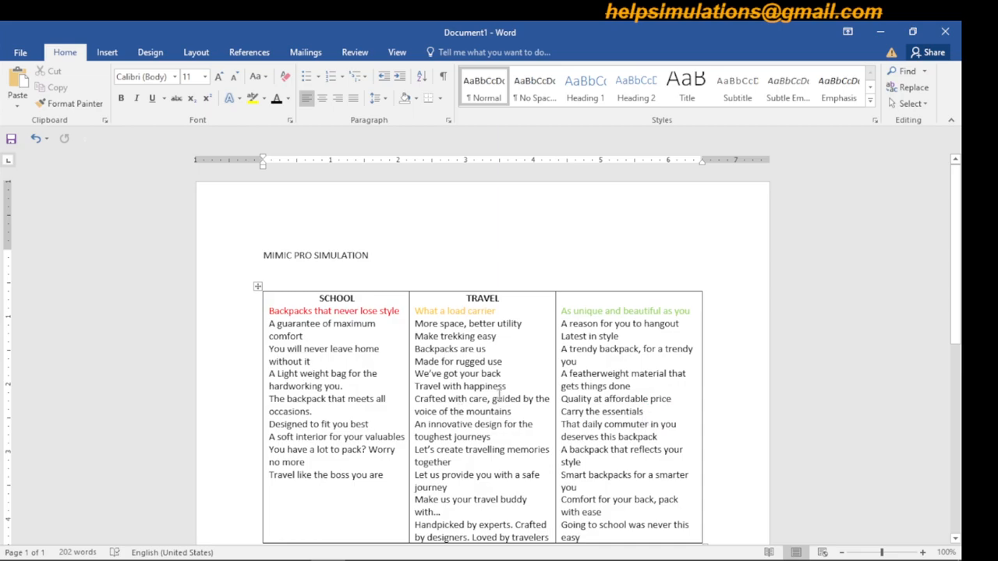
left_click_drag(417, 312, 472, 349)
left_click(473, 349)
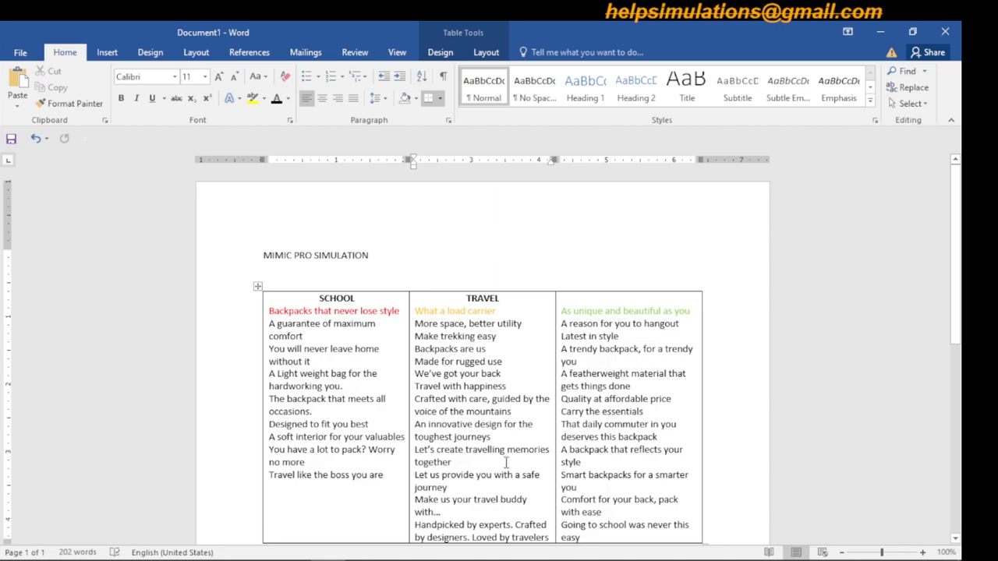
left_click(468, 463)
left_click_drag(451, 487, 418, 449)
left_click(425, 450)
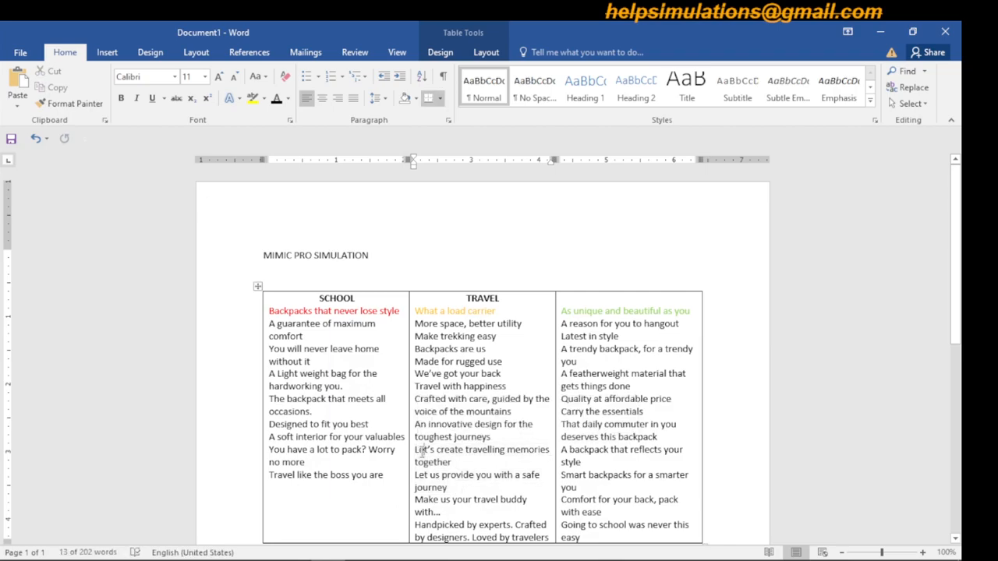
- Write "Make the American Dream Backpack your travel buddy" on a new line under the MIMIC PRO SIMULATION title
left_click(411, 261)
key("Return")
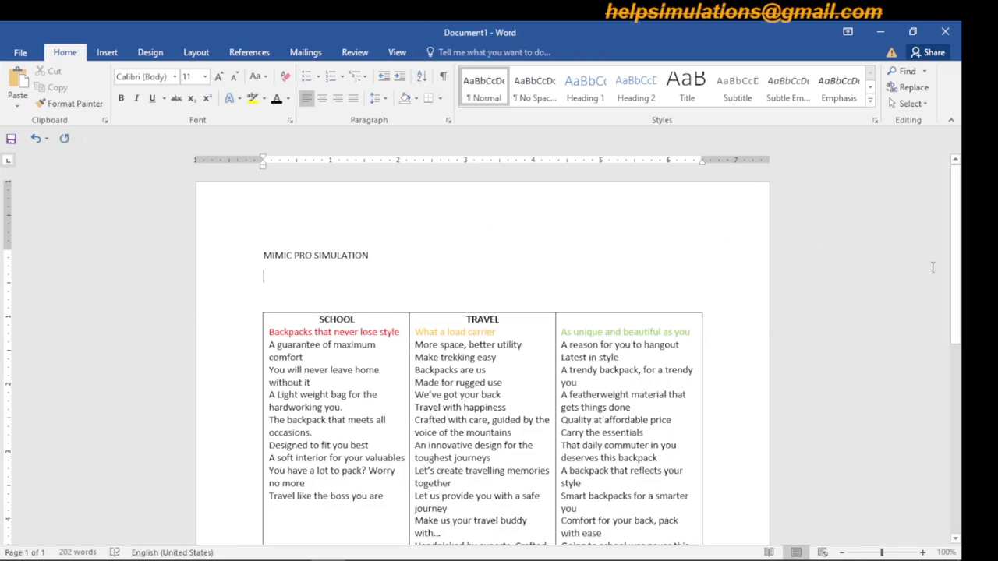
scroll(959, 301, "down", 2)
left_click_drag(958, 298, 956, 286)
type("Make the ")
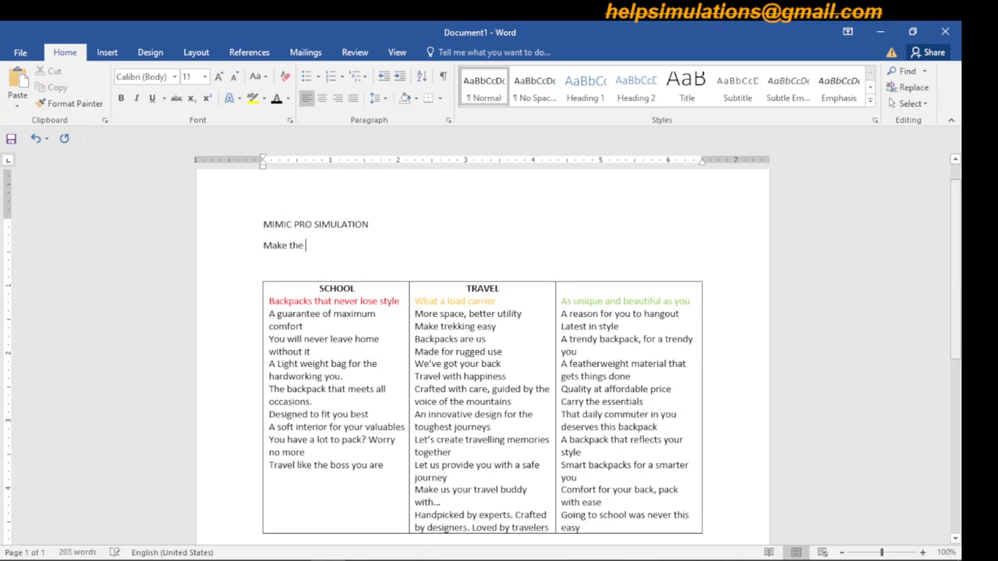
type("Anerican Dream Backpack")
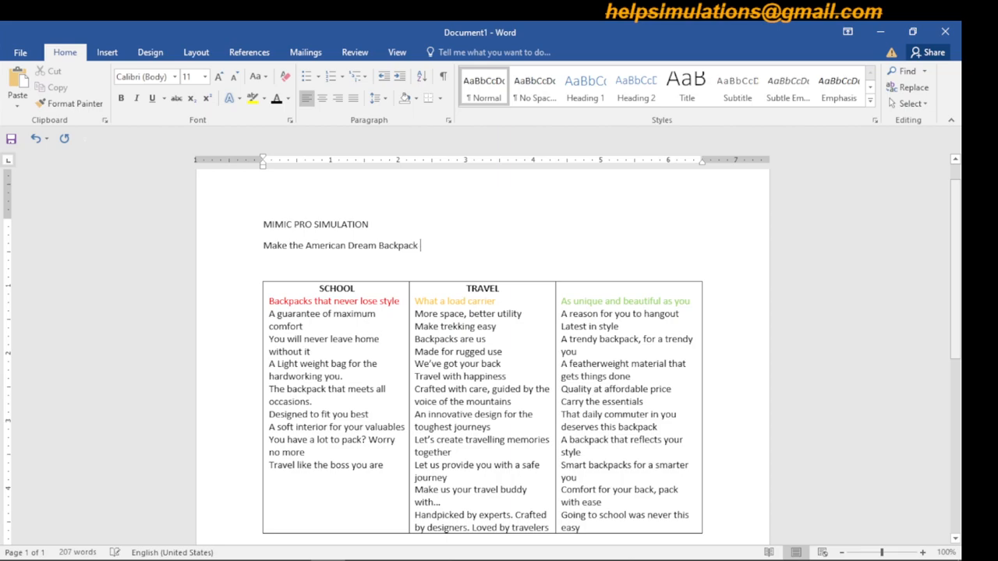
type(" you")
type(" travel buddy")
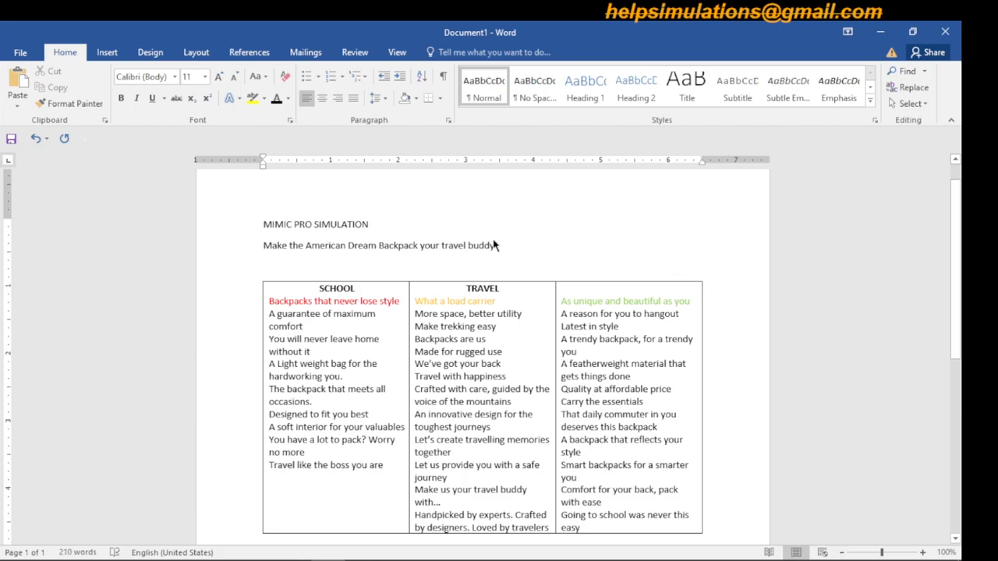
- Cut the new sentence from Word and paste it into the search ad's second description in the browser, ending with a period
left_click_drag(494, 245, 257, 248)
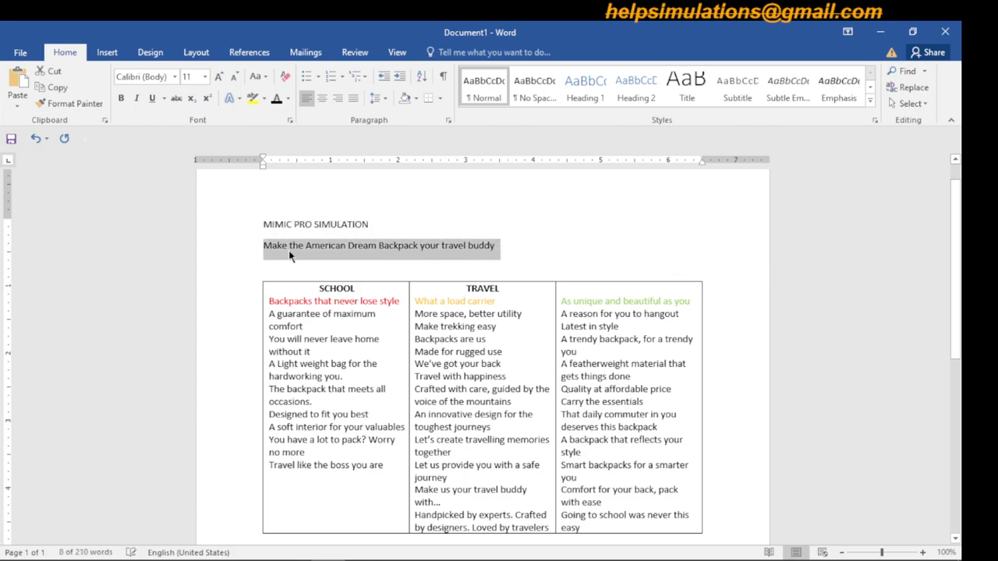
right_click(290, 250)
left_click(315, 260)
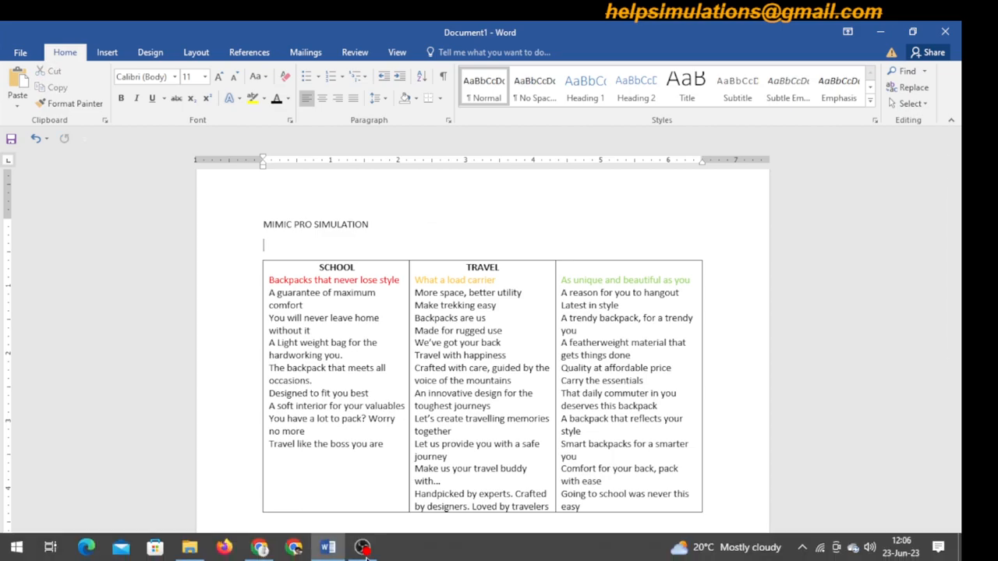
left_click(265, 548)
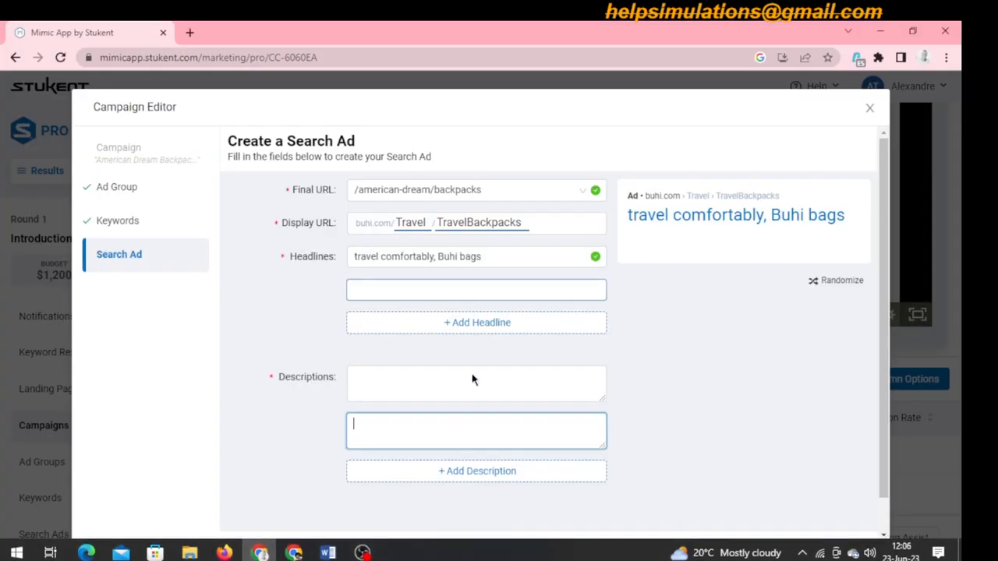
key("ctrl+v")
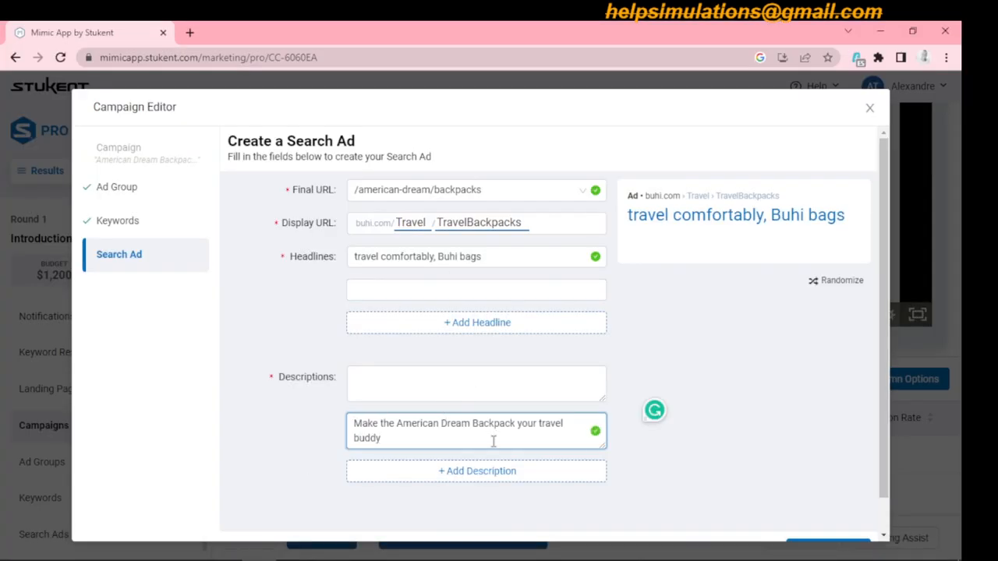
type(".")
- Randomize the ad preview to include the description, and submit the TRAVEL search ad
left_click_drag(885, 245, 885, 251)
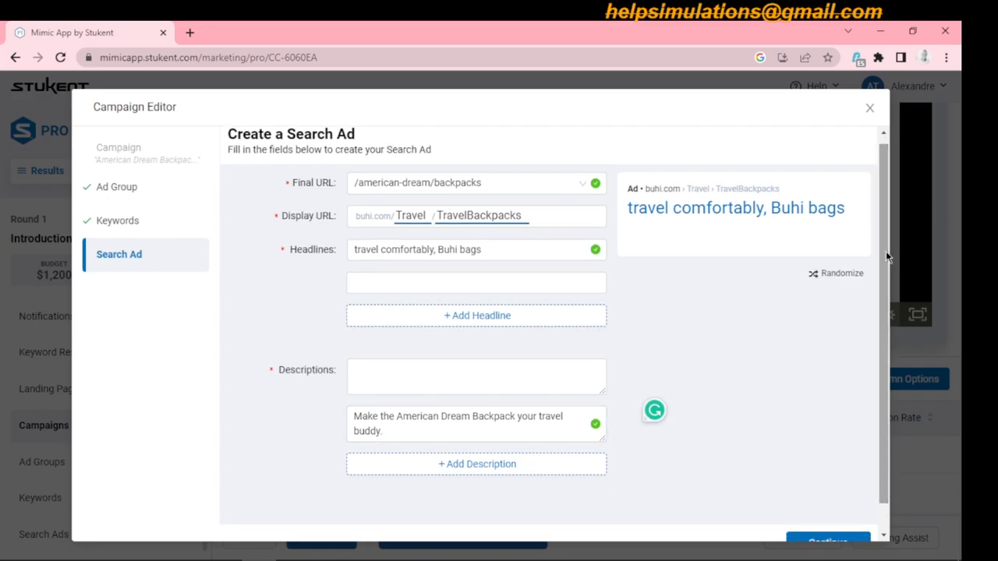
left_click(848, 275)
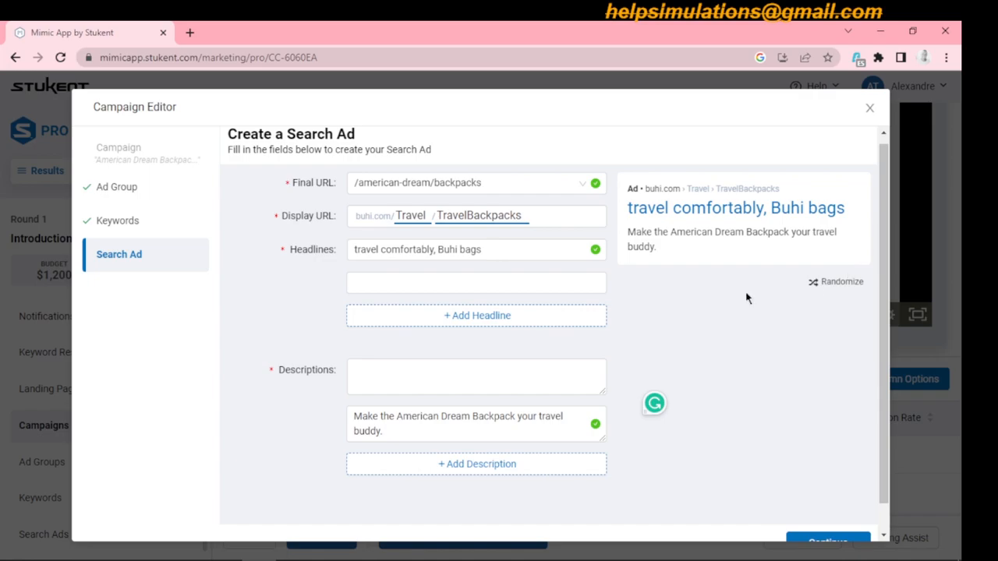
left_click(457, 414)
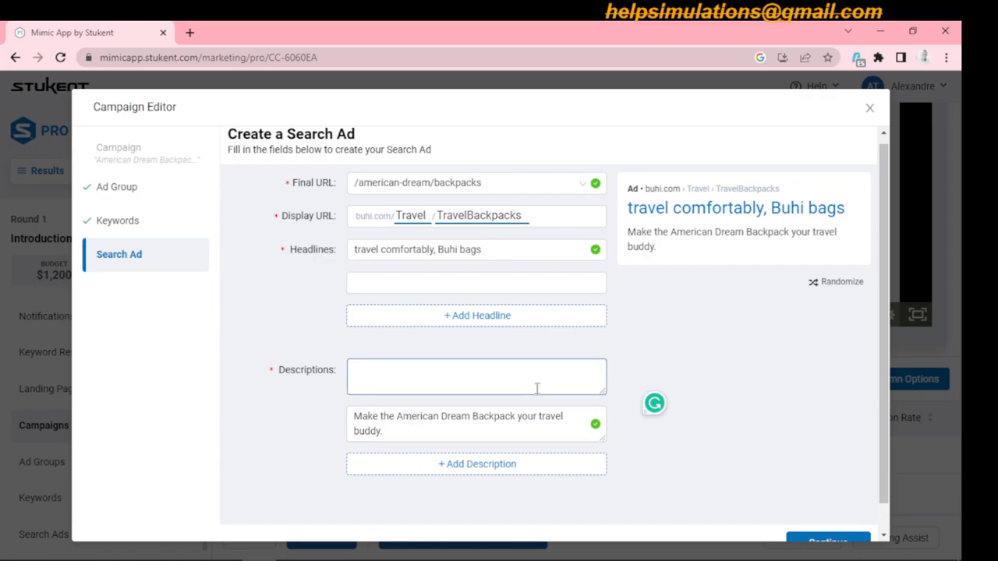
scroll(891, 386, "down", 1)
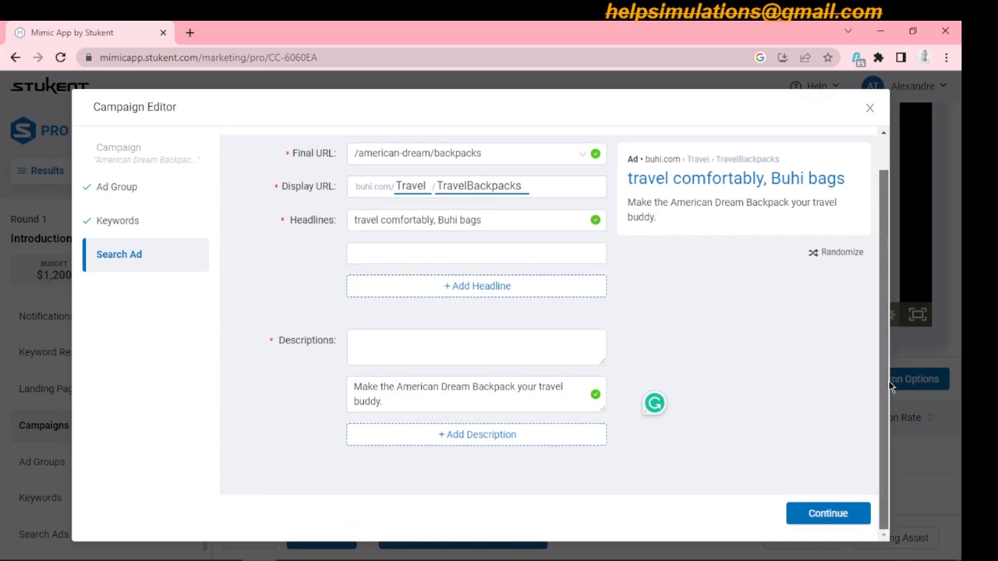
left_click(840, 521)
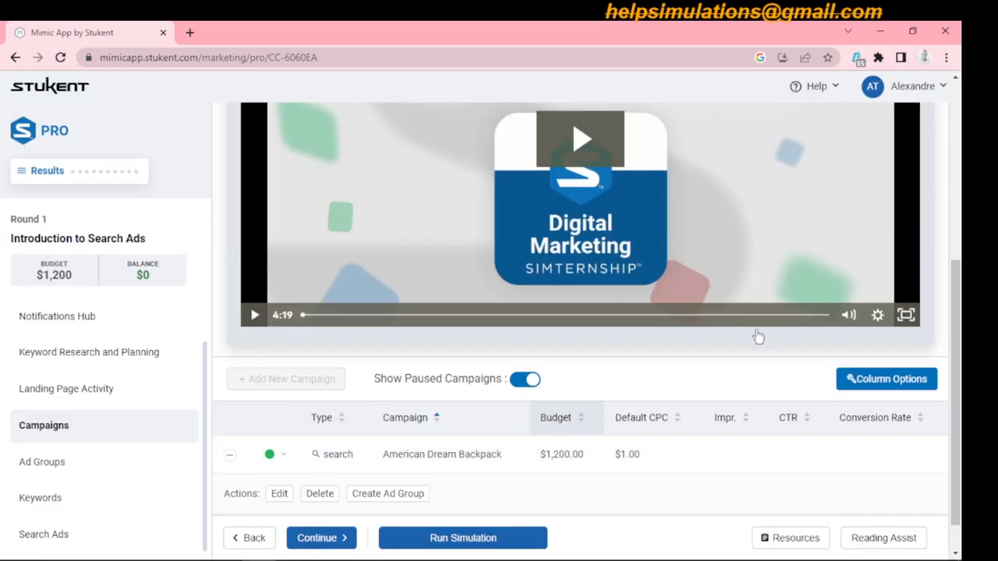
- Run the Round 1 simulation with the American Dream Backpack campaign and confirm the run
left_click_drag(959, 286, 961, 373)
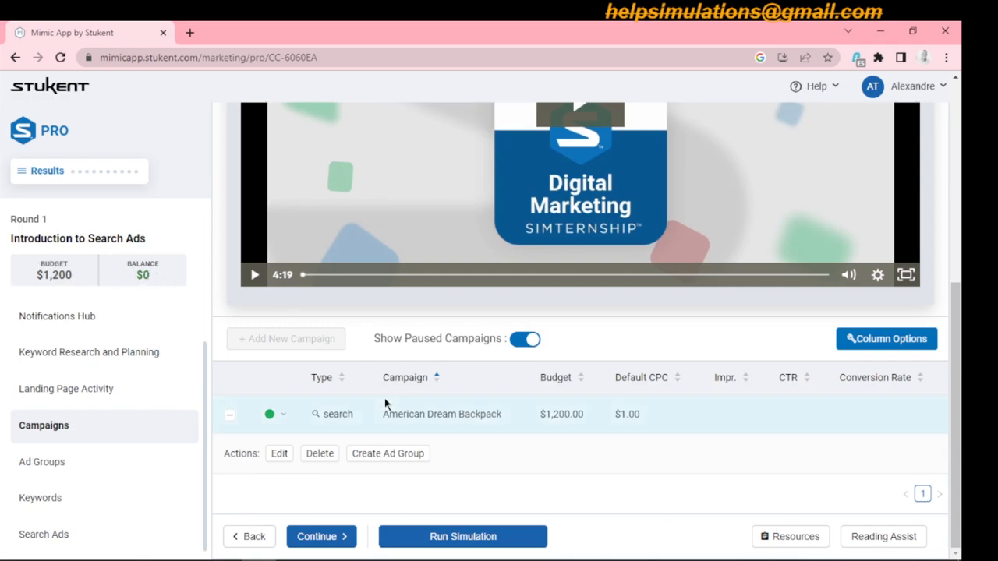
left_click(463, 536)
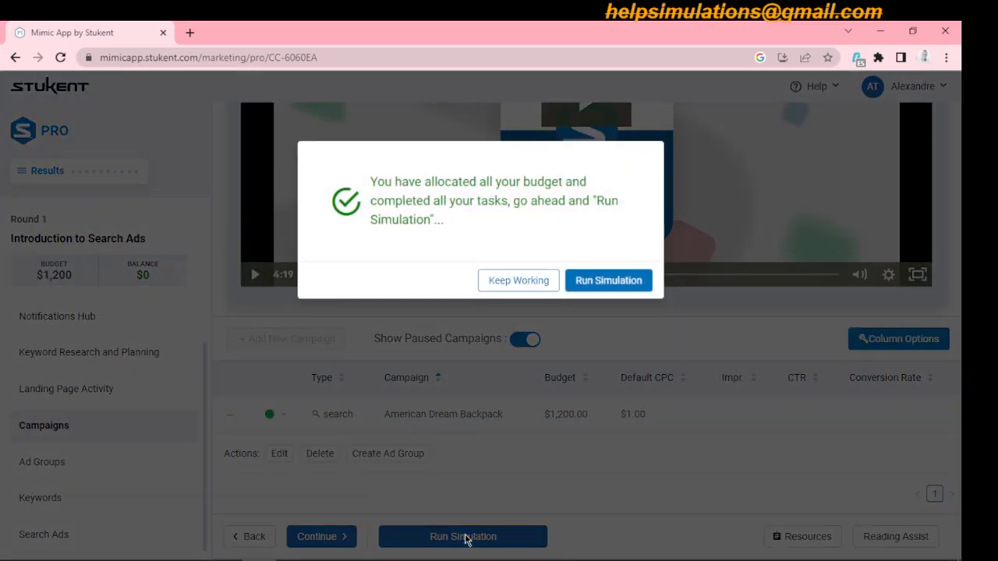
left_click(616, 282)
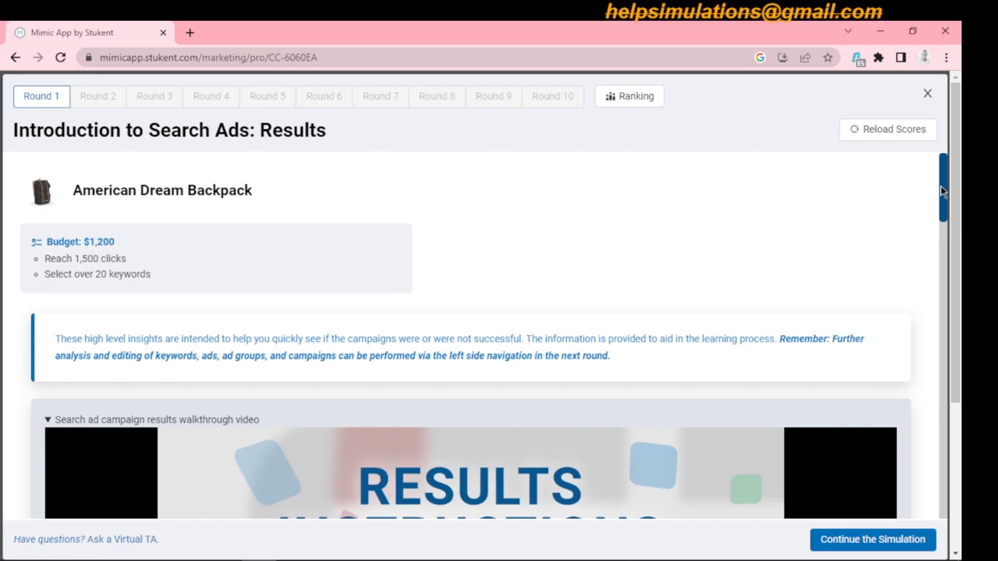
- Examine the Round 1 results: budget and revenue, the school ad's totals, its keyword ratings, and the search ad quality indicators
left_click_drag(940, 190, 957, 312)
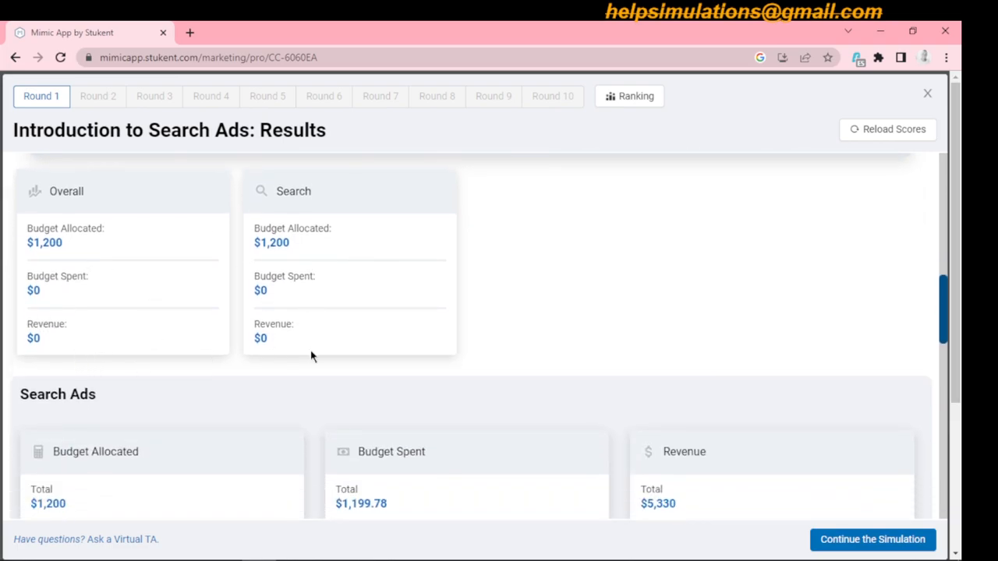
left_click_drag(940, 308, 946, 351)
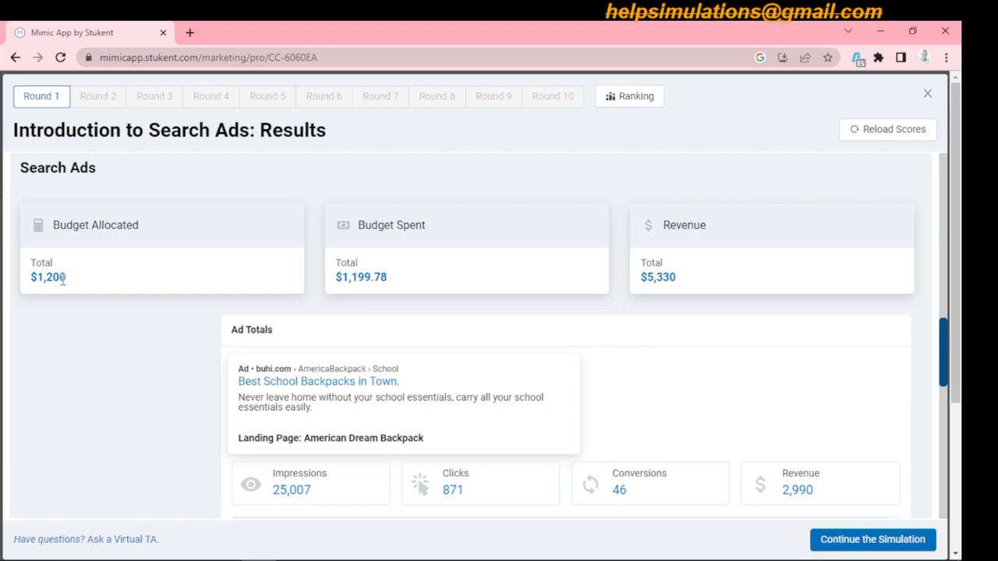
left_click_drag(942, 340, 945, 382)
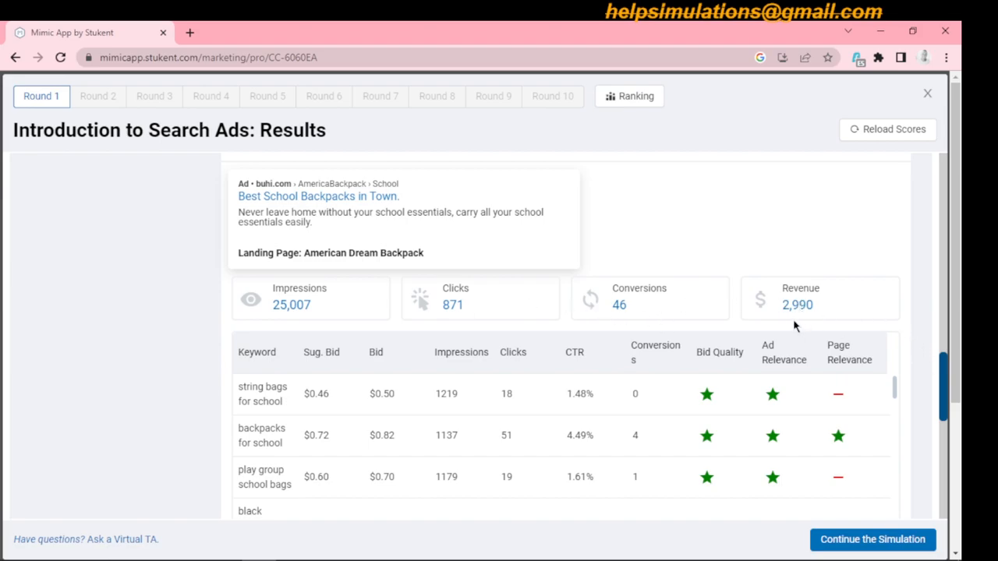
left_click_drag(945, 377, 943, 353)
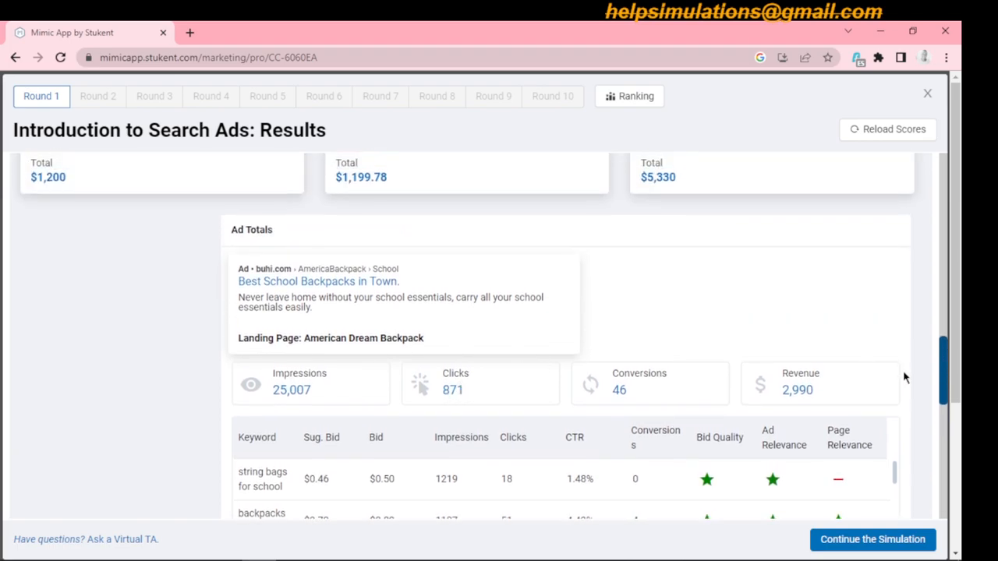
left_click_drag(941, 363, 944, 409)
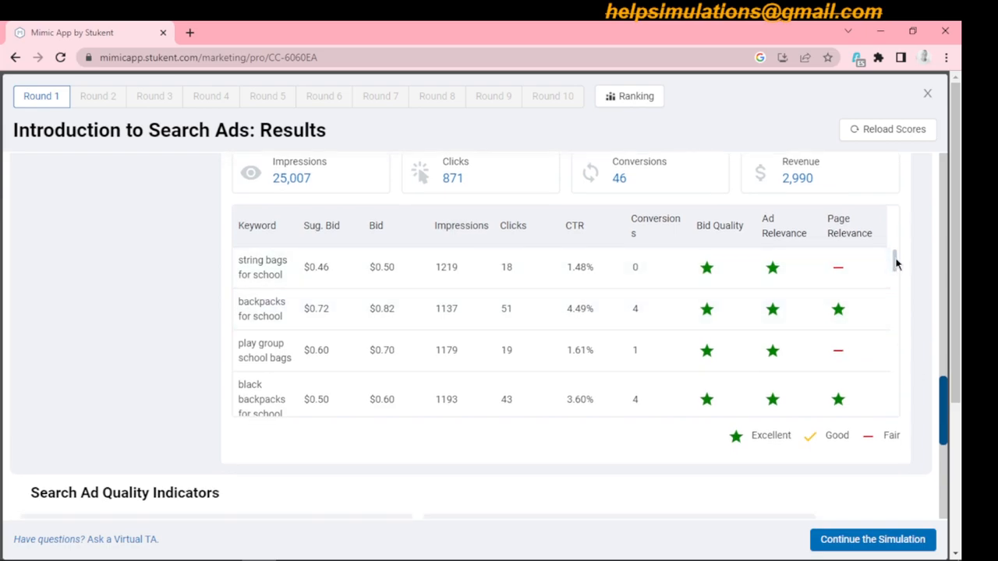
left_click_drag(896, 259, 893, 251)
mouse_move(895, 263)
left_mouse_down()
mouse_move(896, 413)
mouse_move(895, 248)
left_mouse_up()
left_click_drag(944, 402, 940, 364)
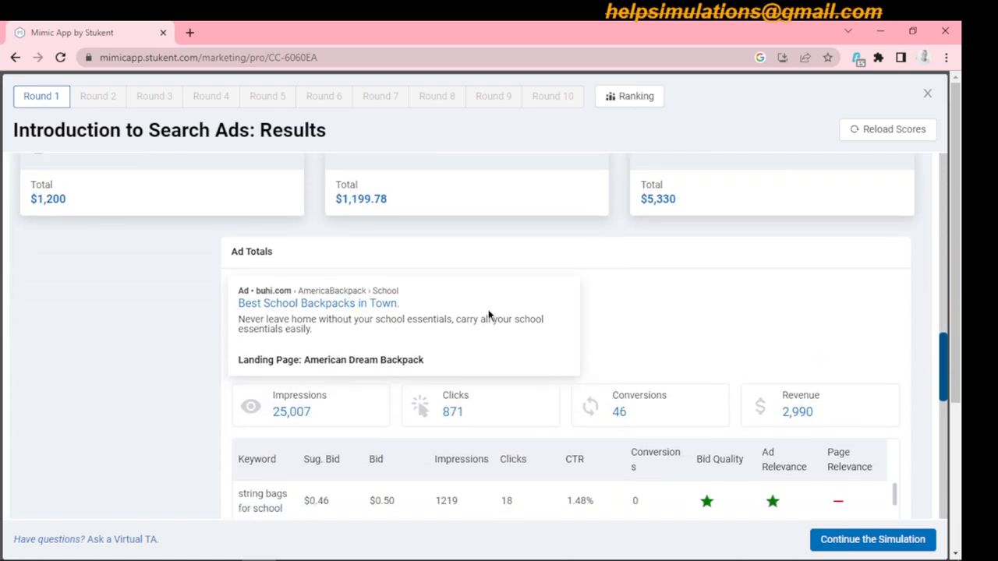
left_click_drag(943, 353, 950, 360)
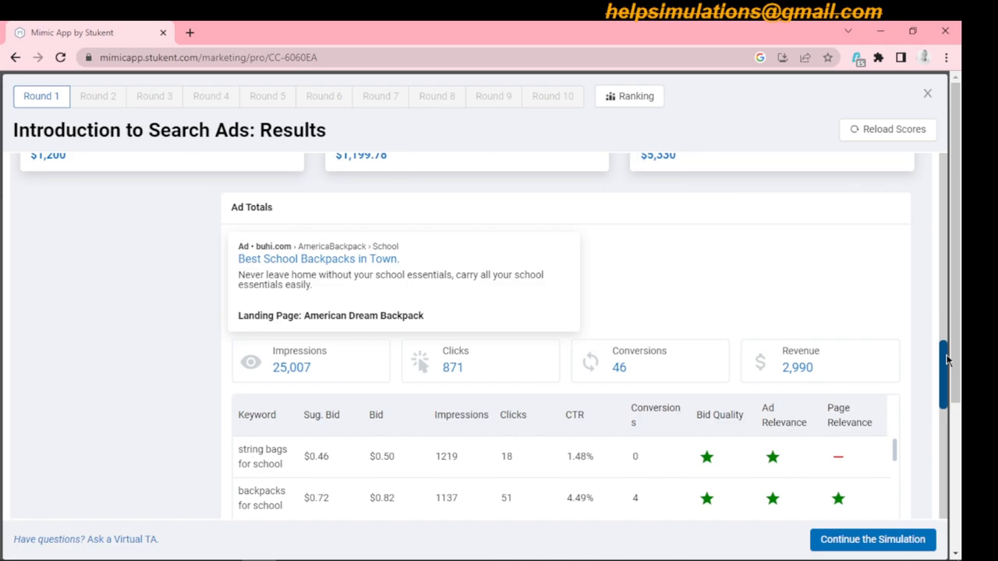
left_click_drag(945, 360, 942, 468)
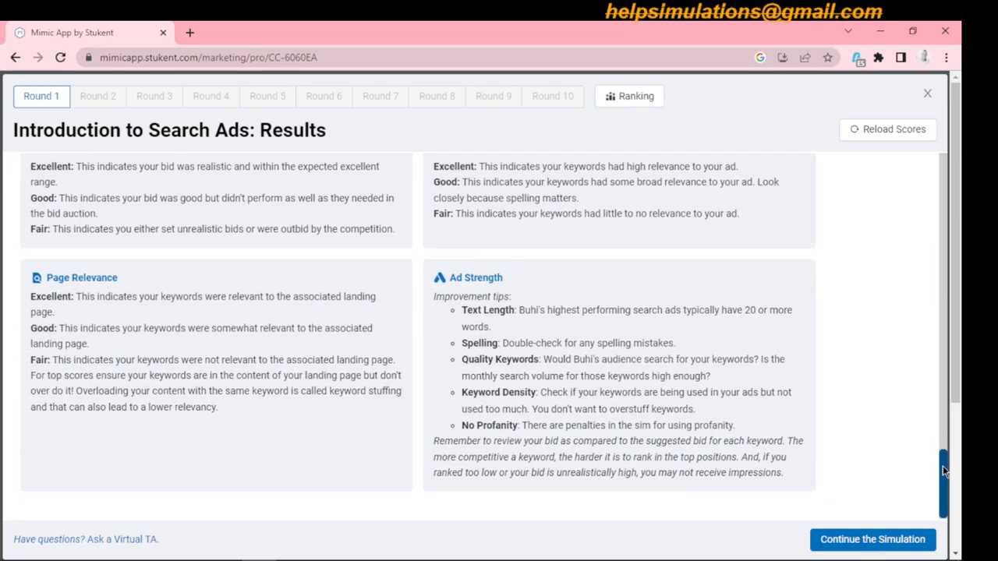